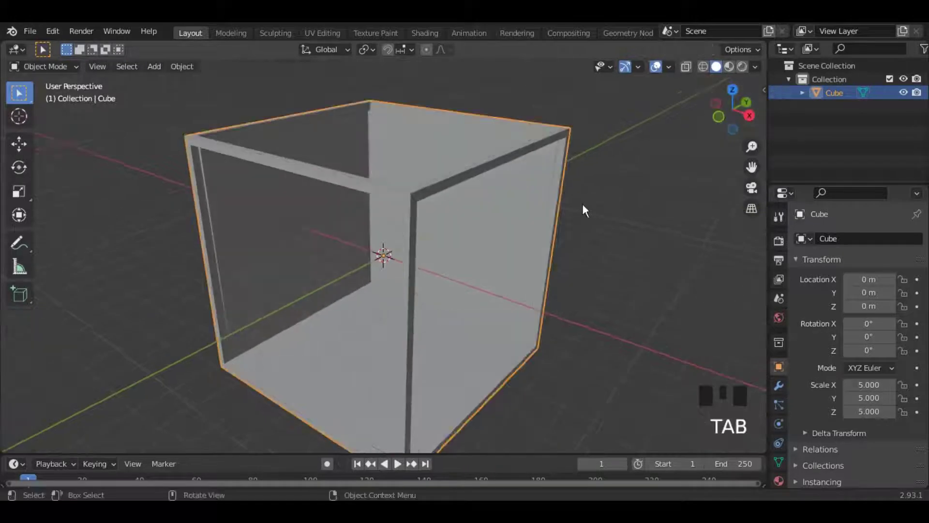
Hide the room cube and add a new cube scaled to 5 in X and Y and about 0.49 in Z
{"action": "left_click", "coordinate": [903, 93]}
{"action": "key", "text": "shift+a"}
{"action": "mouse_move", "coordinate": [379, 224]}
{"action": "left_click", "coordinate": [423, 237]}
{"action": "key", "text": "s"}
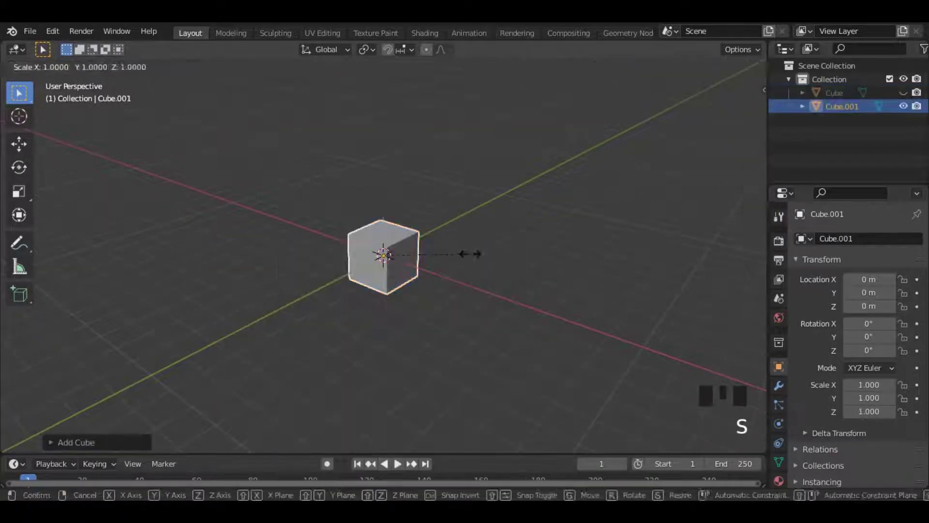
{"action": "key", "text": "z"}
{"action": "left_click", "coordinate": [426, 251]}
{"action": "key", "text": "s"}
{"action": "key", "text": "shift+z"}
{"action": "type", "text": "5"}
{"action": "left_click", "coordinate": [487, 266]}
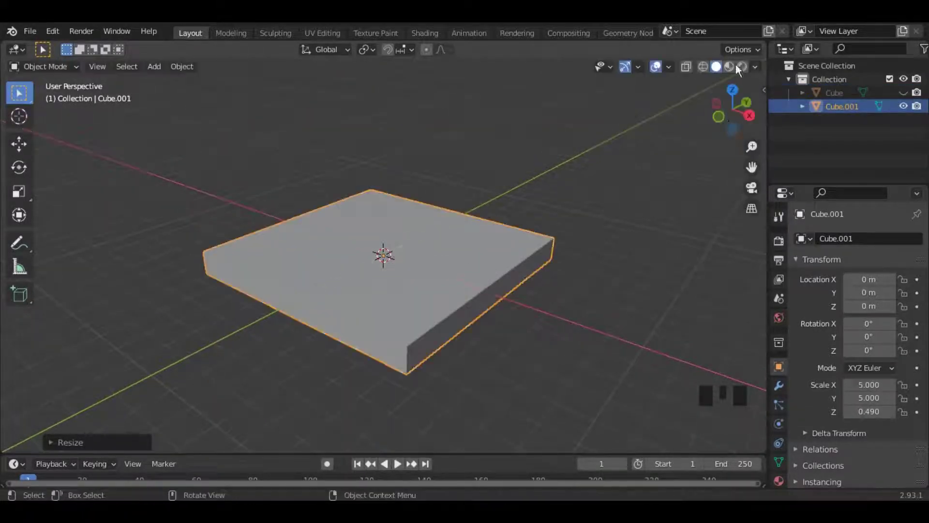
Resize the flat slab to mattress proportions, about 3.19 in X and 4.28 in Y
{"action": "left_click", "coordinate": [733, 89]}
{"action": "key", "text": "s"}
{"action": "key", "text": "x"}
{"action": "left_click", "coordinate": [510, 241]}
{"action": "key", "text": "s"}
{"action": "key", "text": "y"}
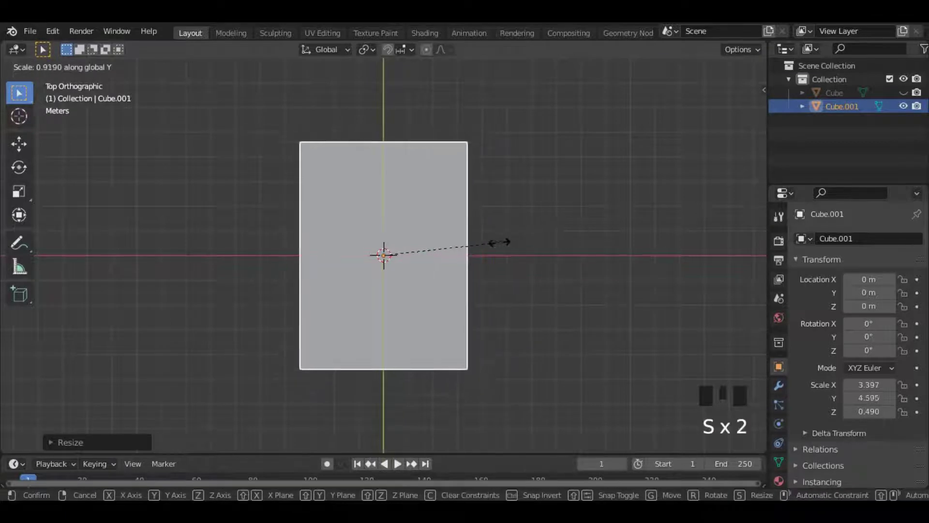
{"action": "left_click", "coordinate": [495, 240]}
{"action": "key", "text": "s"}
{"action": "key", "text": "x"}
{"action": "left_click", "coordinate": [529, 262]}
Round the mattress slab's four vertical corner edges with a multi-segment bevel
{"action": "left_click_drag", "start_coordinate": [724, 131], "coordinate": [535, 286]}
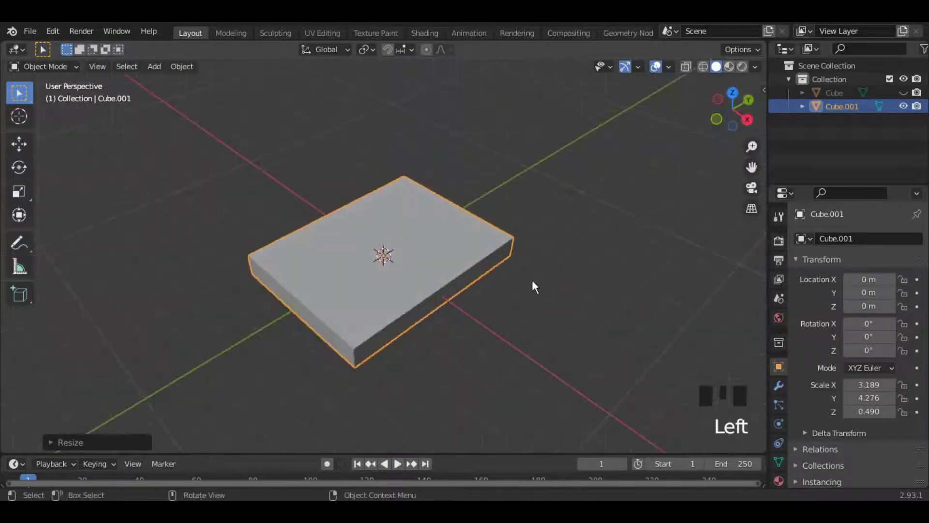
{"action": "key", "text": "Tab"}
{"action": "left_click", "coordinate": [313, 338]}
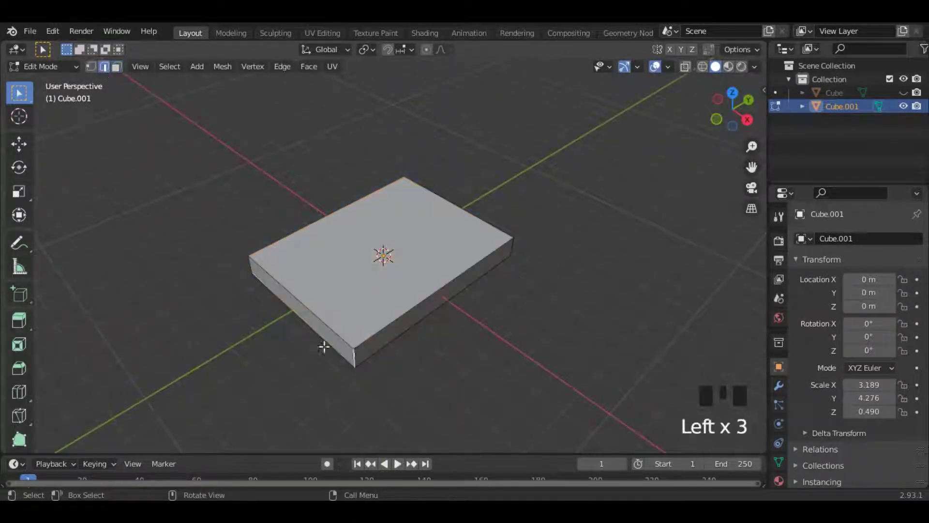
{"action": "mouse_move", "coordinate": [739, 105]}
{"action": "left_mouse_down"}
{"action": "mouse_move", "coordinate": [734, 115]}
{"action": "mouse_move", "coordinate": [745, 113]}
{"action": "left_mouse_up"}
{"action": "key", "text": "ctrl+b"}
{"action": "left_click", "coordinate": [581, 296]}
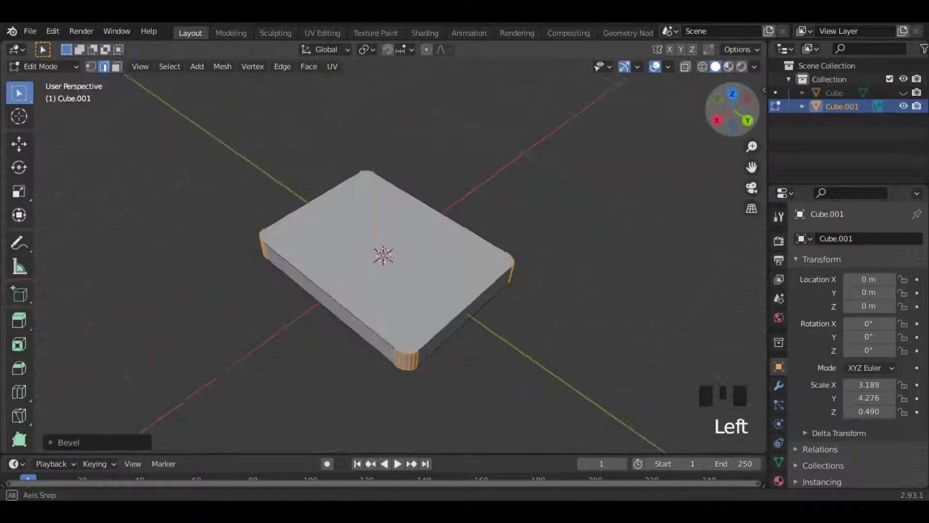
Add a plane for the blanket and scale it to about 4.21 in X and 2.87 in Y
{"action": "key", "text": "Tab"}
{"action": "key", "text": "shift+a"}
{"action": "left_click", "coordinate": [557, 223]}
{"action": "left_click", "coordinate": [732, 93]}
{"action": "key", "text": "s"}
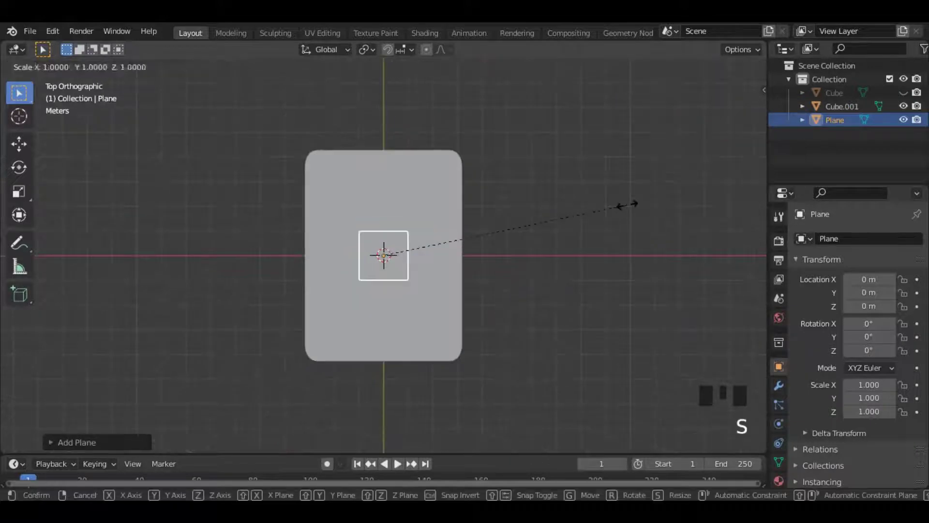
{"action": "key", "text": "x"}
{"action": "left_click", "coordinate": [645, 216]}
{"action": "key", "text": "s"}
{"action": "key", "text": "y"}
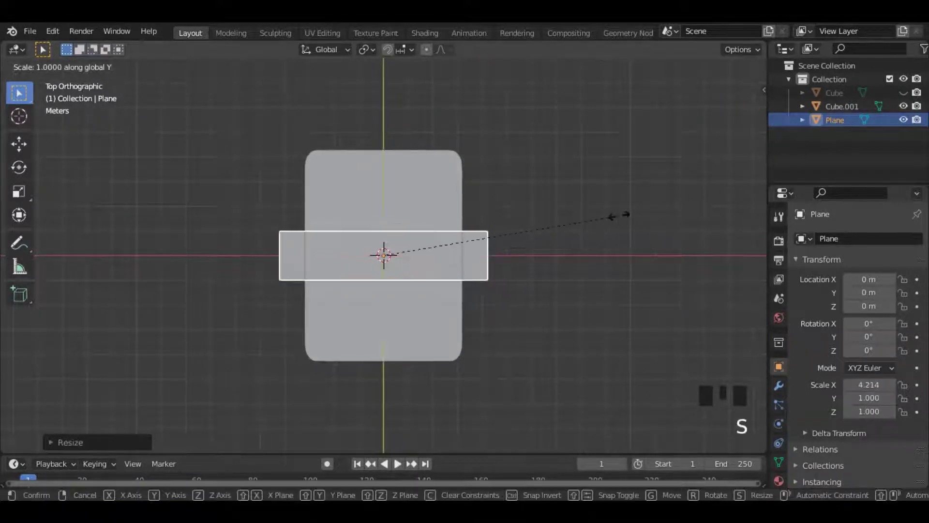
{"action": "left_click", "coordinate": [301, 184]}
Move the blanket plane to about -2.2 m in Y and raise it above the mattress to about 0.77 m in Z
{"action": "key", "text": "g"}
{"action": "key", "text": "y"}
{"action": "left_click", "coordinate": [464, 245]}
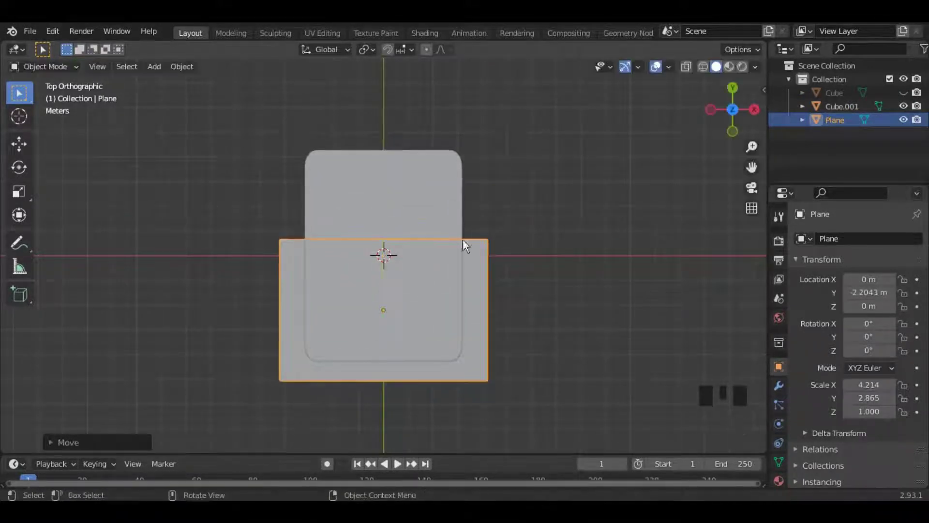
{"action": "left_click", "coordinate": [756, 110]}
{"action": "key", "text": "g"}
{"action": "key", "text": "z"}
{"action": "left_click", "coordinate": [474, 231]}
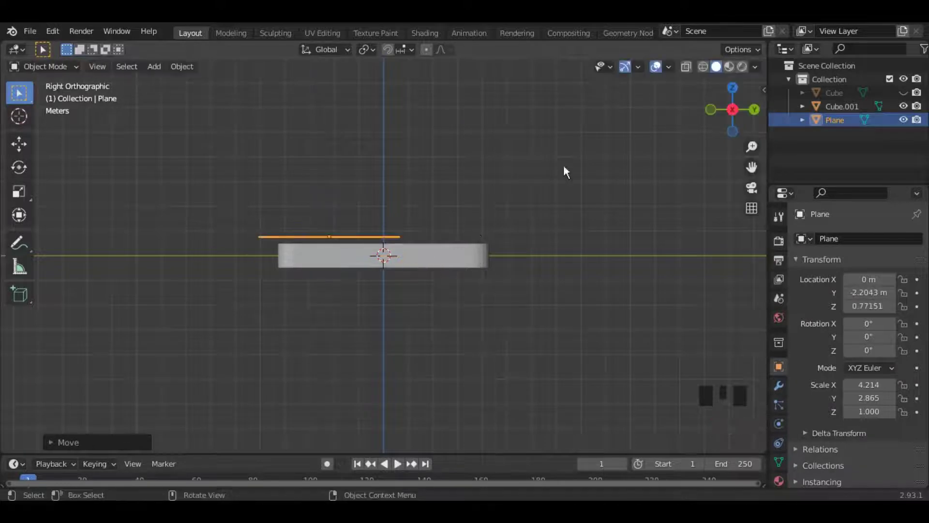
Subdivide the blanket plane with 50 cuts
{"action": "left_click_drag", "start_coordinate": [736, 115], "coordinate": [537, 168]}
{"action": "key", "text": "Tab"}
{"action": "right_click", "coordinate": [537, 168]}
{"action": "left_click", "coordinate": [508, 97]}
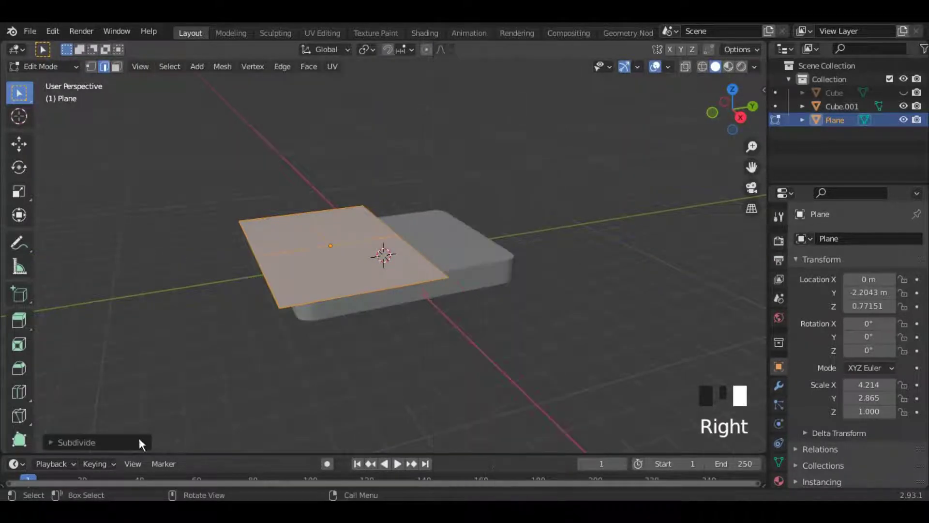
{"action": "left_click", "coordinate": [76, 442]}
{"action": "left_click_drag", "start_coordinate": [161, 348], "coordinate": [203, 347]}
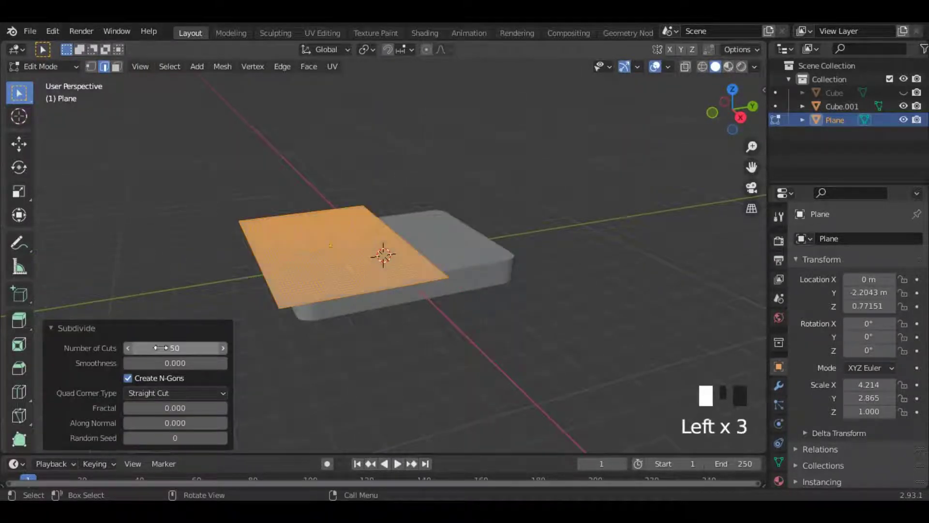
{"action": "left_click", "coordinate": [80, 329]}
Extrude the subdivided blanket plane slightly to give it thickness, and return to Object Mode
{"action": "key", "text": "e"}
{"action": "left_click", "coordinate": [281, 276]}
{"action": "key", "text": "Tab"}
Add Collision physics to the mattress and edit its Softbody & Cloth friction
{"action": "left_click", "coordinate": [490, 272]}
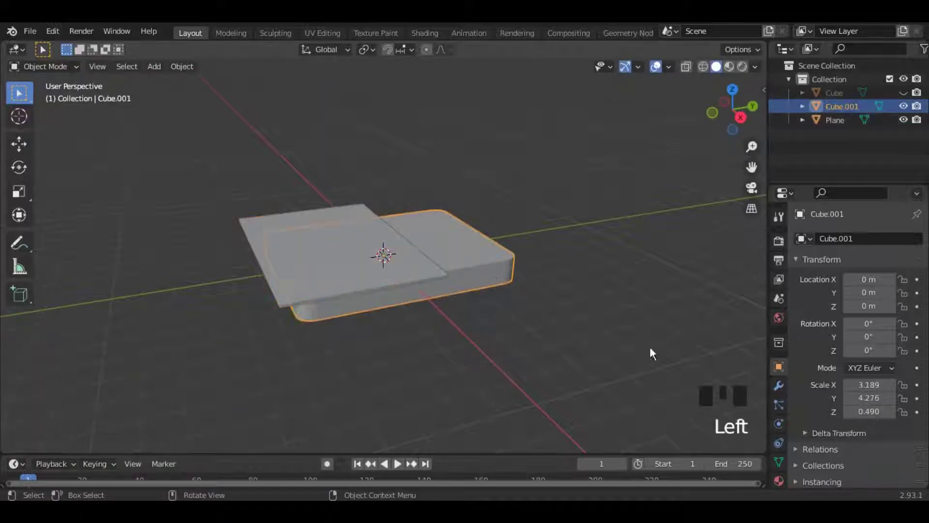
{"action": "left_click", "coordinate": [780, 423]}
{"action": "left_click", "coordinate": [832, 251]}
{"action": "scroll", "coordinate": [852, 430], "scroll_direction": "down", "scroll_amount": 20}
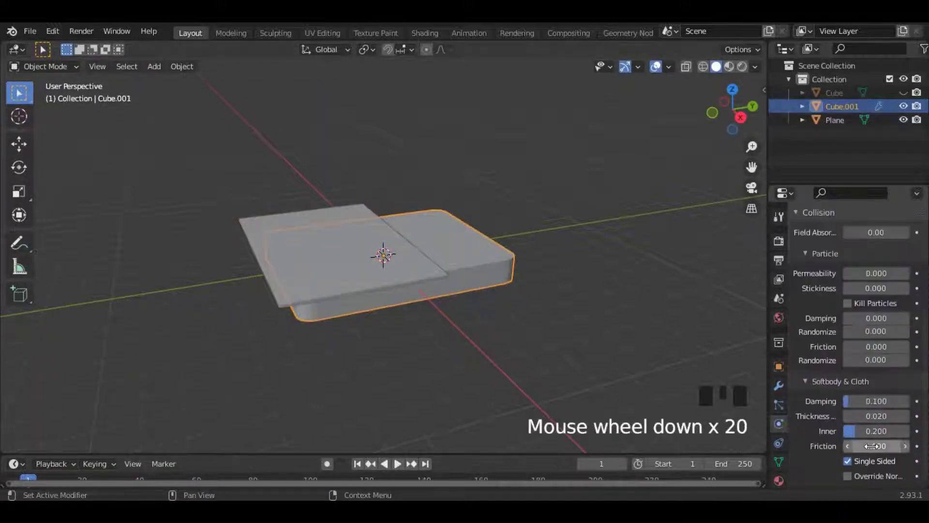
{"action": "key", "text": "Return"}
Add Cloth physics to the blanket plane and play the simulation to about frame 35 so it drapes over the mattress
{"action": "left_click", "coordinate": [403, 275]}
{"action": "left_click", "coordinate": [841, 269]}
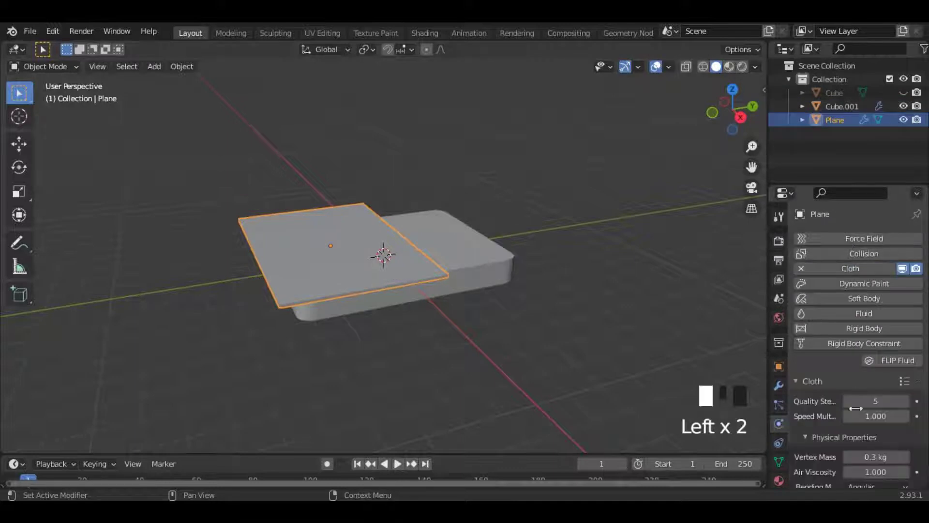
{"action": "key", "text": "space"}
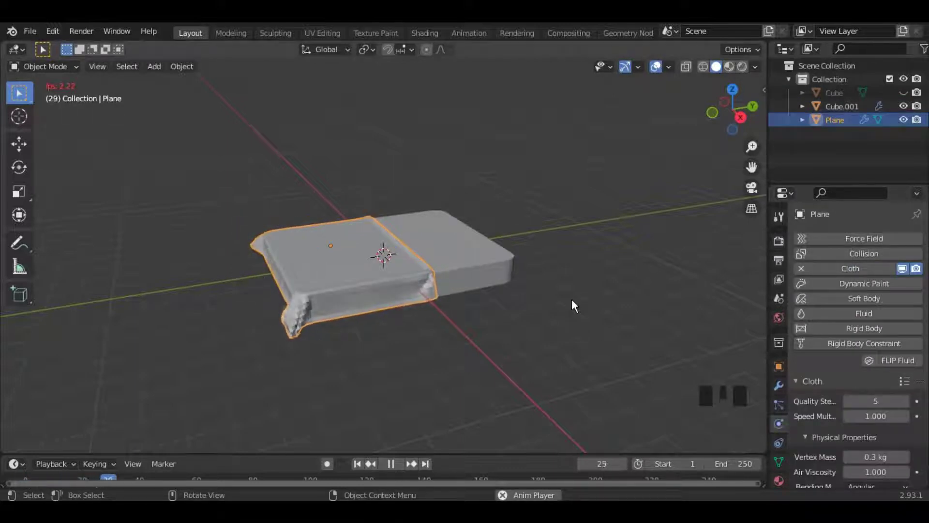
{"action": "key", "text": "space"}
Shade the draped blanket smooth
{"action": "right_click", "coordinate": [339, 176]}
{"action": "left_click", "coordinate": [338, 176]}
{"action": "scroll", "coordinate": [735, 160], "scroll_direction": "up", "scroll_amount": 2}
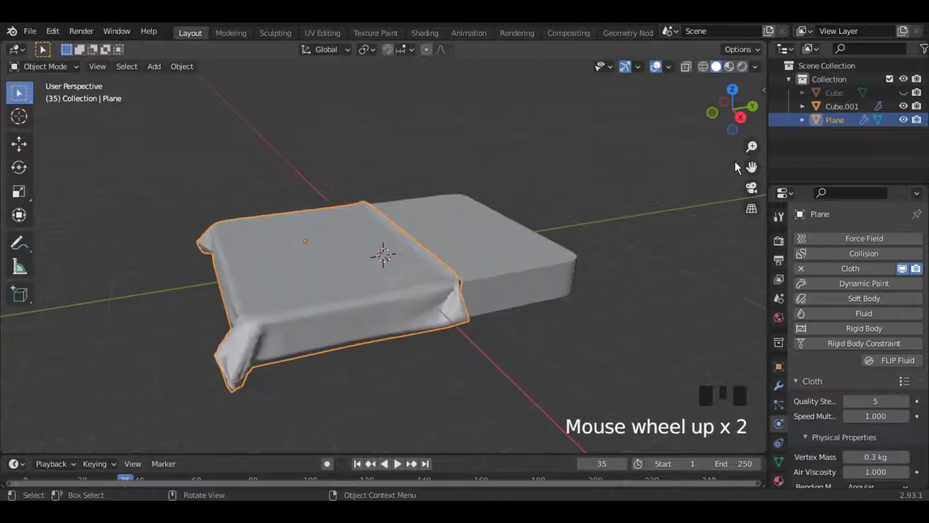
Add a cube for a pillow, flatten it along Z and move it above the uncovered end of the mattress
{"action": "left_click_drag", "start_coordinate": [732, 110], "coordinate": [728, 116]}
{"action": "key", "text": "shift+a"}
{"action": "mouse_move", "coordinate": [477, 208]}
{"action": "left_click", "coordinate": [521, 222]}
{"action": "key", "text": "s"}
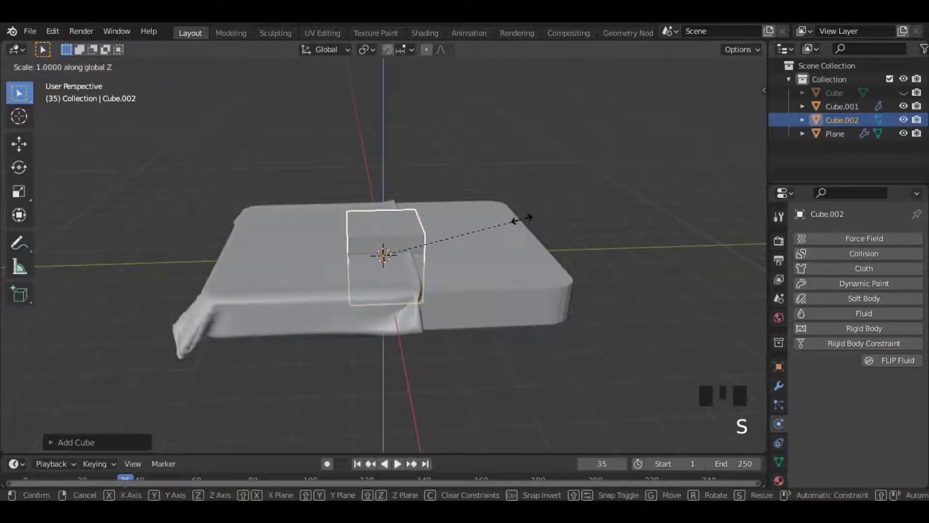
{"action": "left_click", "coordinate": [442, 252]}
{"action": "key", "text": "g"}
{"action": "left_click", "coordinate": [538, 213]}
Widen the pillow cube along X and place it near the corner of the mattress's uncovered end
{"action": "left_click", "coordinate": [732, 90]}
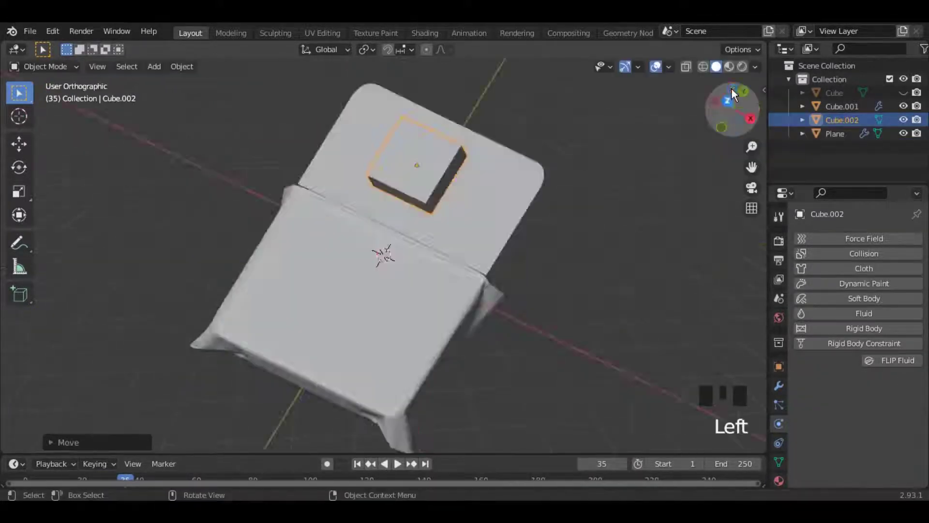
{"action": "key", "text": "s"}
{"action": "key", "text": "x"}
{"action": "left_click", "coordinate": [659, 153]}
{"action": "key", "text": "g"}
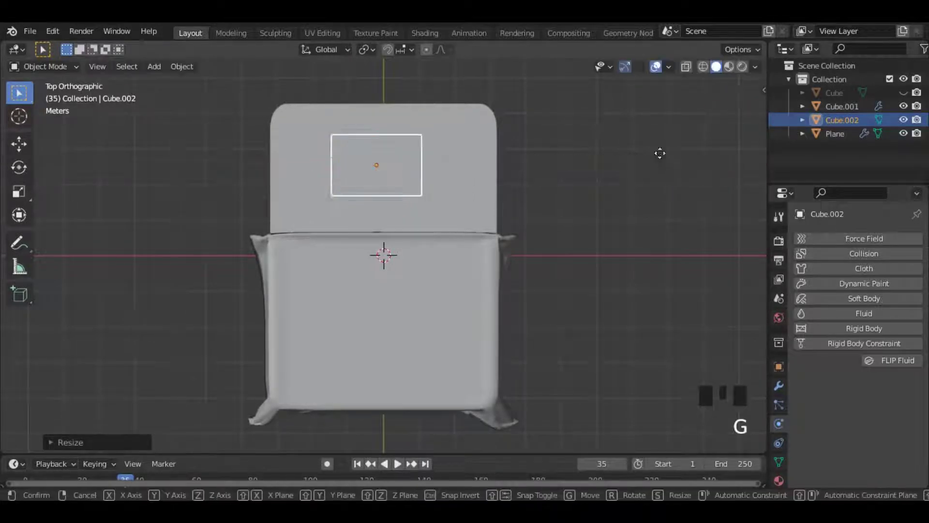
{"action": "left_click", "coordinate": [618, 143]}
Fine-tune the pillow cube's thickness along Z
{"action": "left_click_drag", "start_coordinate": [753, 106], "coordinate": [643, 177]}
{"action": "key", "text": "s"}
{"action": "key", "text": "z"}
{"action": "left_click", "coordinate": [627, 183]}
Add Cloth physics to the pillow cube and enable Pressure with a value of 5
{"action": "left_click", "coordinate": [812, 268]}
{"action": "scroll", "coordinate": [818, 339], "scroll_direction": "down", "scroll_amount": 20}
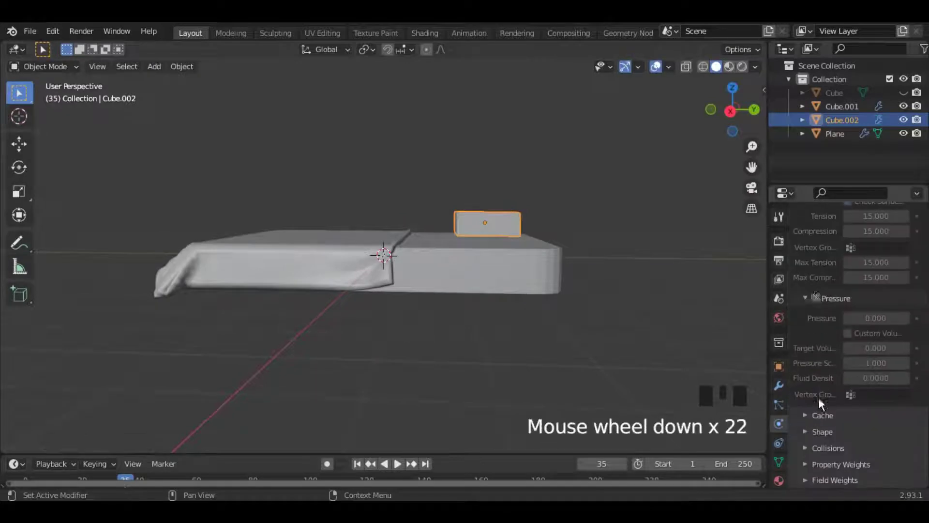
{"action": "left_click", "coordinate": [816, 298]}
{"action": "left_click", "coordinate": [869, 318]}
{"action": "type", "text": "5"}
{"action": "key", "text": "Return"}
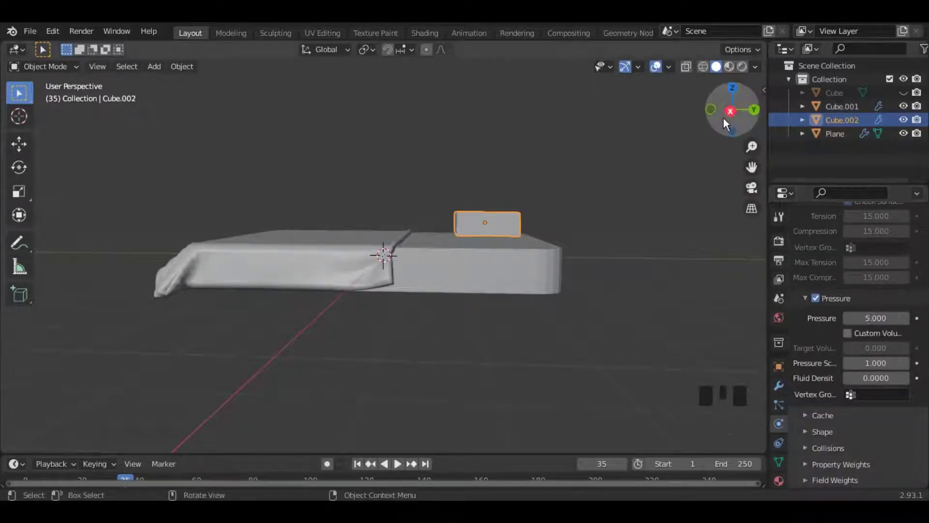
Subdivide all faces of the pillow cube and return to Object Mode
{"action": "left_click_drag", "start_coordinate": [723, 117], "coordinate": [550, 134]}
{"action": "key", "text": "Tab"}
{"action": "right_click", "coordinate": [550, 135]}
{"action": "left_click", "coordinate": [484, 89]}
{"action": "left_click", "coordinate": [77, 442]}
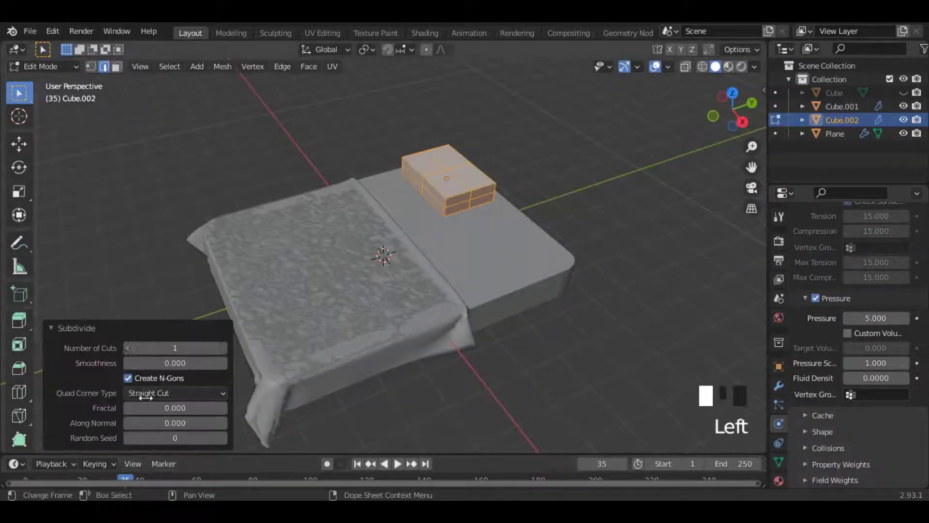
{"action": "left_click", "coordinate": [83, 333]}
{"action": "key", "text": "Tab"}
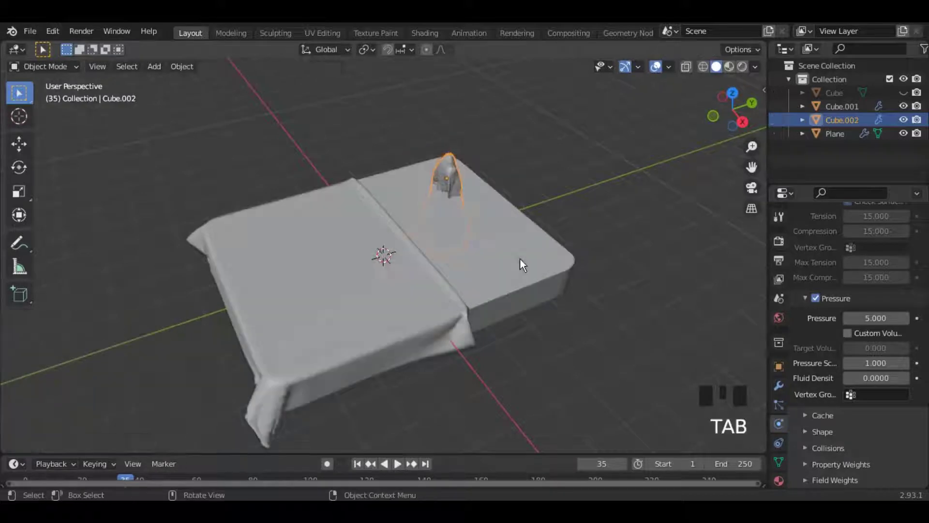
Return to frame 1 and place a duplicate of the pillow cube about 2.89 m along X
{"action": "left_click", "coordinate": [357, 465]}
{"action": "left_click", "coordinate": [740, 90]}
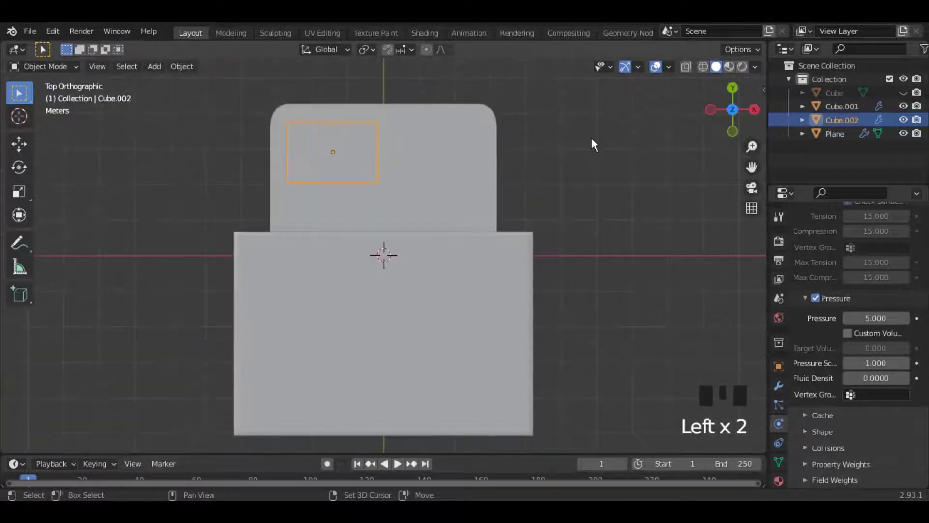
{"action": "key", "text": "shift+d"}
{"action": "key", "text": "x"}
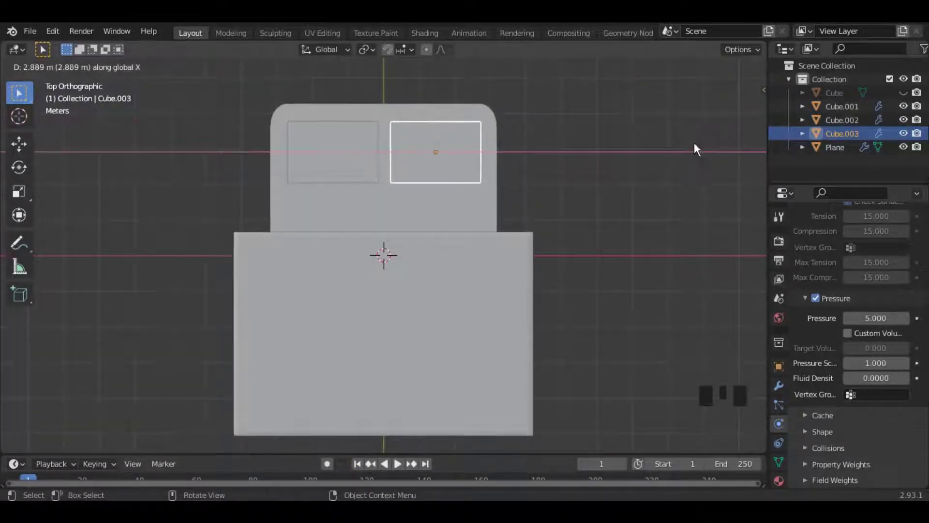
{"action": "left_click", "coordinate": [694, 149]}
Rotate the two pillow cubes slightly in opposite directions and nudge the original one into place
{"action": "key", "text": "r"}
{"action": "left_click", "coordinate": [657, 104]}
{"action": "left_click", "coordinate": [346, 153]}
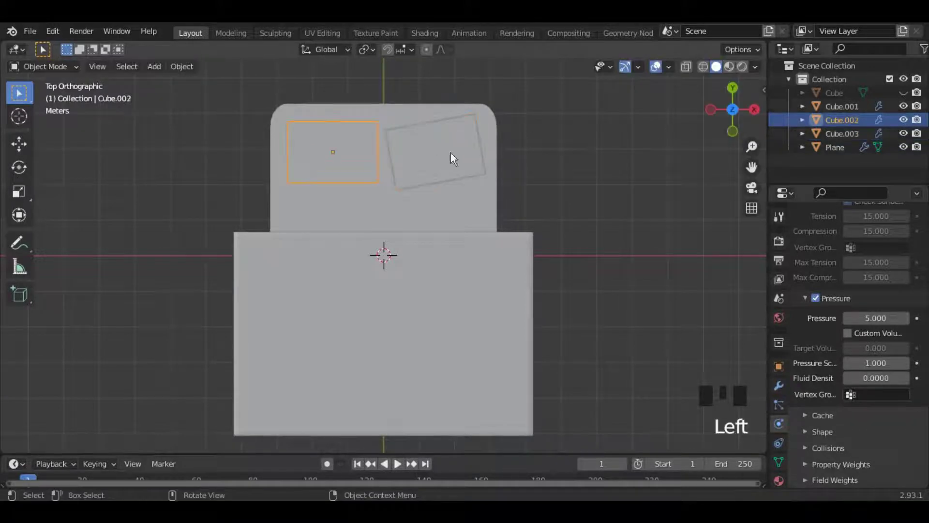
{"action": "key", "text": "r"}
{"action": "key", "text": "x"}
{"action": "left_click", "coordinate": [493, 181]}
{"action": "key", "text": "g"}
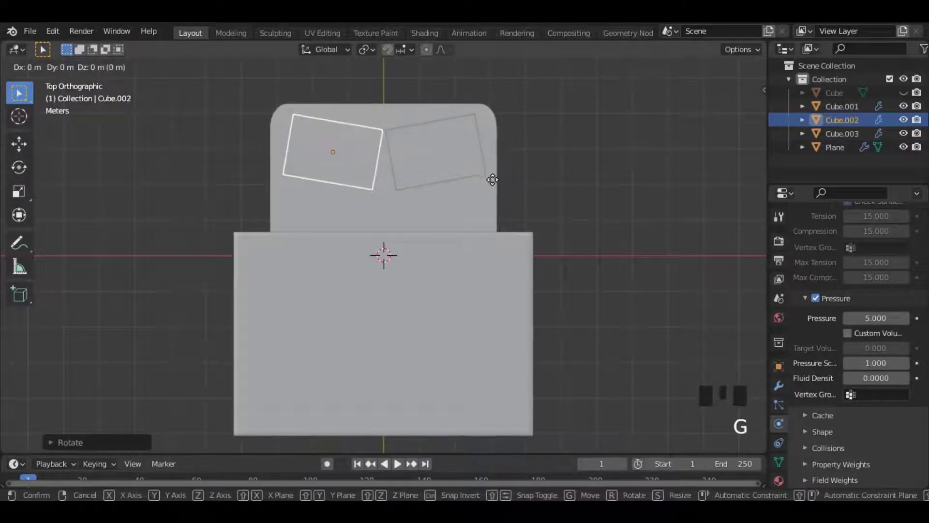
{"action": "left_click", "coordinate": [492, 189]}
{"action": "middle_click_drag", "start_coordinate": [492, 189], "coordinate": [618, 213]}
{"action": "key", "text": "space"}
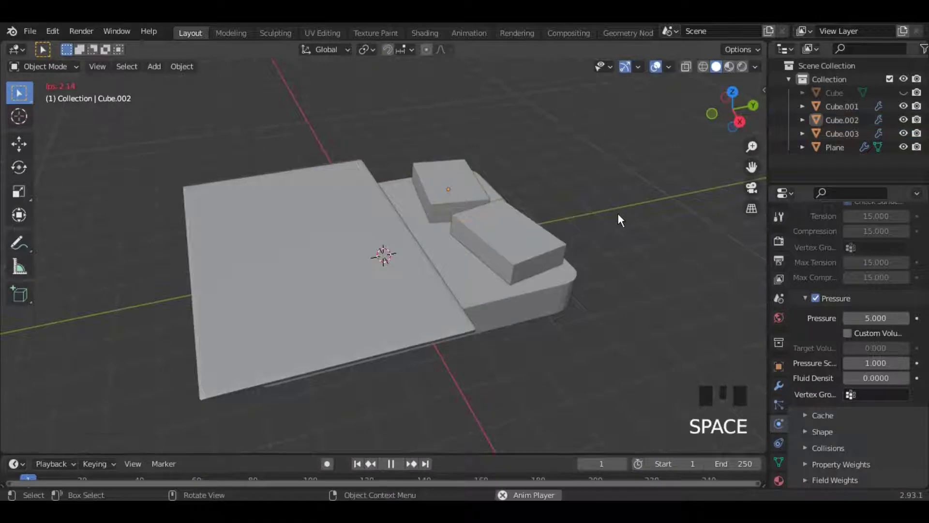
{"action": "key", "text": "space"}
Rotate the blanket plane in the top view so that it lies at an angle across the mattress
{"action": "left_click", "coordinate": [364, 283]}
{"action": "key", "text": "Left"}
{"action": "key", "text": "Left"}
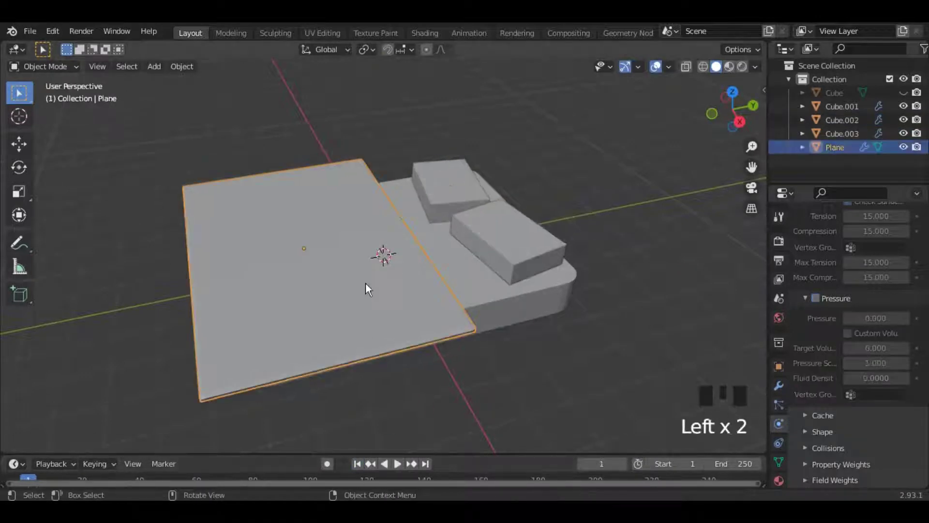
{"action": "left_click", "coordinate": [735, 92]}
{"action": "key", "text": "r"}
{"action": "left_click", "coordinate": [618, 198]}
{"action": "scroll", "coordinate": [618, 197], "scroll_direction": "down", "scroll_amount": 2}
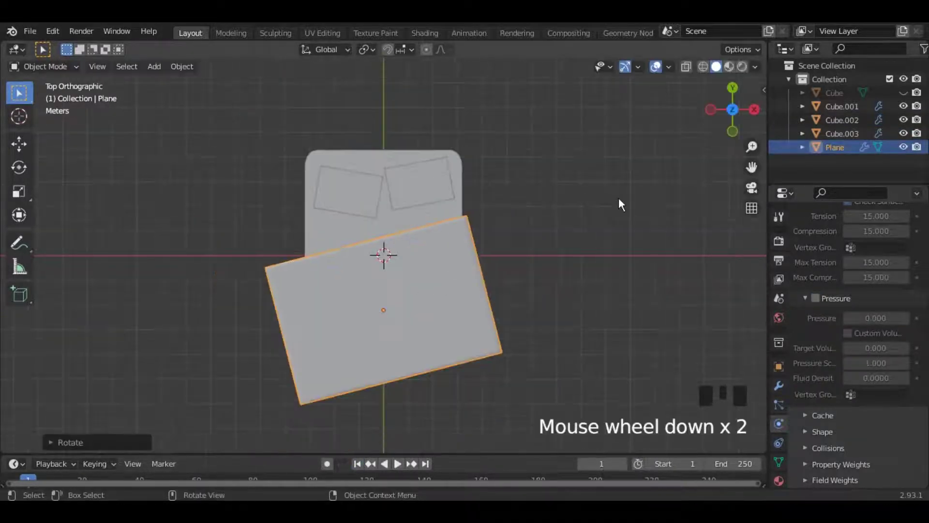
{"action": "key", "text": "r"}
{"action": "left_click", "coordinate": [608, 303]}
Play the cloth simulation to frame 20 so that the pillows inflate and the blanket drapes over the mattress
{"action": "middle_click_drag", "start_coordinate": [608, 303], "coordinate": [570, 271]}
{"action": "key", "text": "space"}
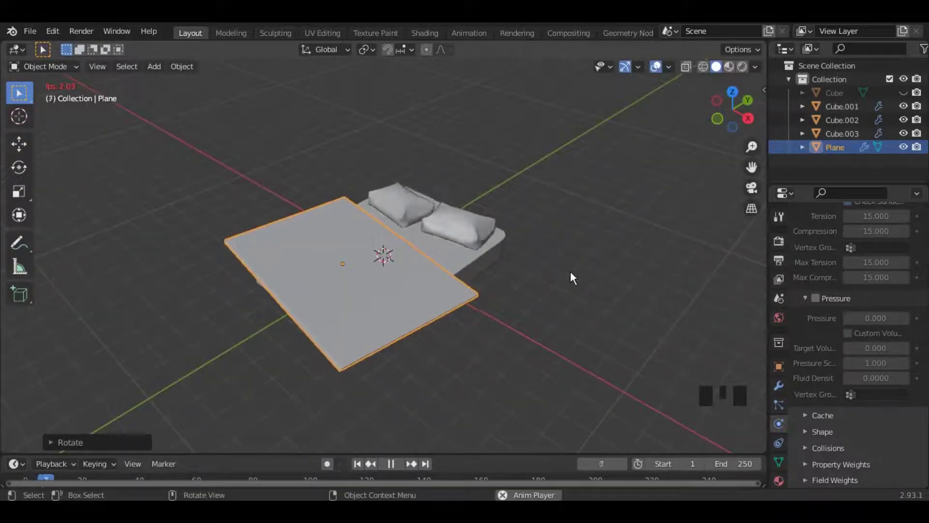
{"action": "left_click", "coordinate": [570, 272]}
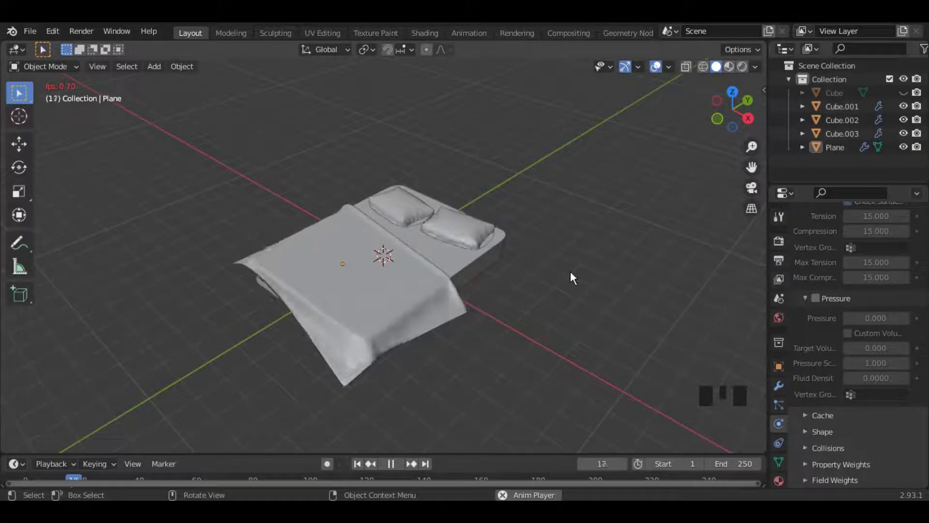
{"action": "key", "text": "space"}
{"action": "scroll", "coordinate": [570, 271], "scroll_direction": "up", "scroll_amount": 3}
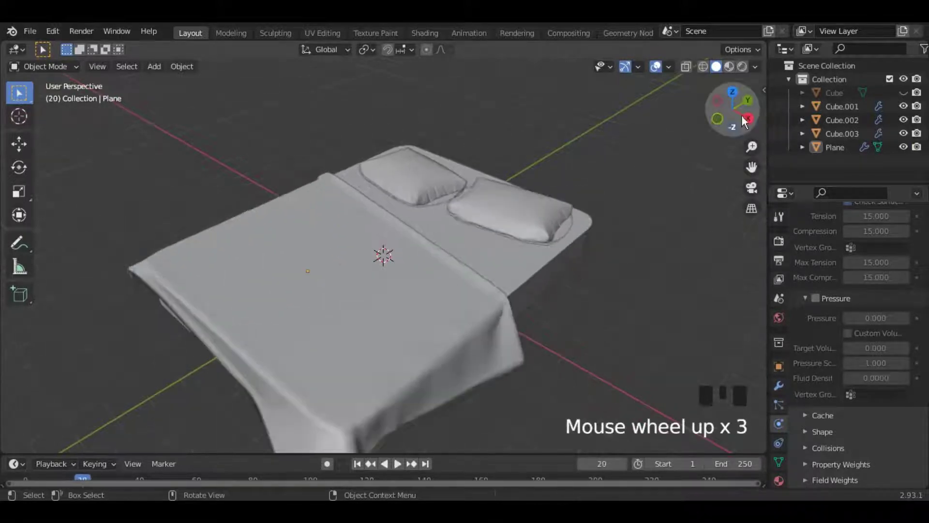
Apply smooth shading to both pillows
{"action": "left_click_drag", "start_coordinate": [741, 115], "coordinate": [741, 114]}
{"action": "left_click", "coordinate": [514, 246]}
{"action": "right_click", "coordinate": [515, 246]}
{"action": "left_click", "coordinate": [498, 211]}
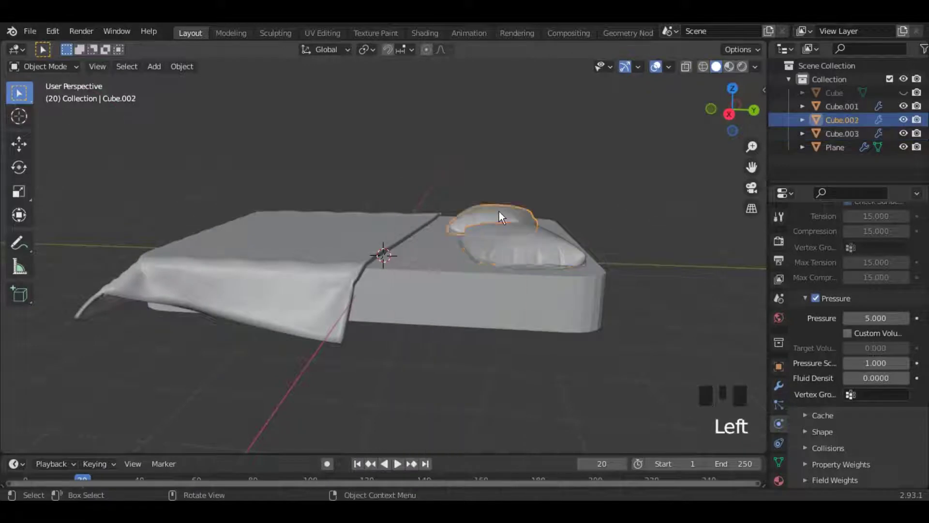
{"action": "right_click", "coordinate": [491, 211]}
{"action": "left_click", "coordinate": [490, 211]}
Apply smooth shading to the mattress and enable Auto Smooth in its normals settings
{"action": "left_click_drag", "start_coordinate": [718, 94], "coordinate": [702, 99]}
{"action": "left_click", "coordinate": [595, 300]}
{"action": "right_click", "coordinate": [564, 251]}
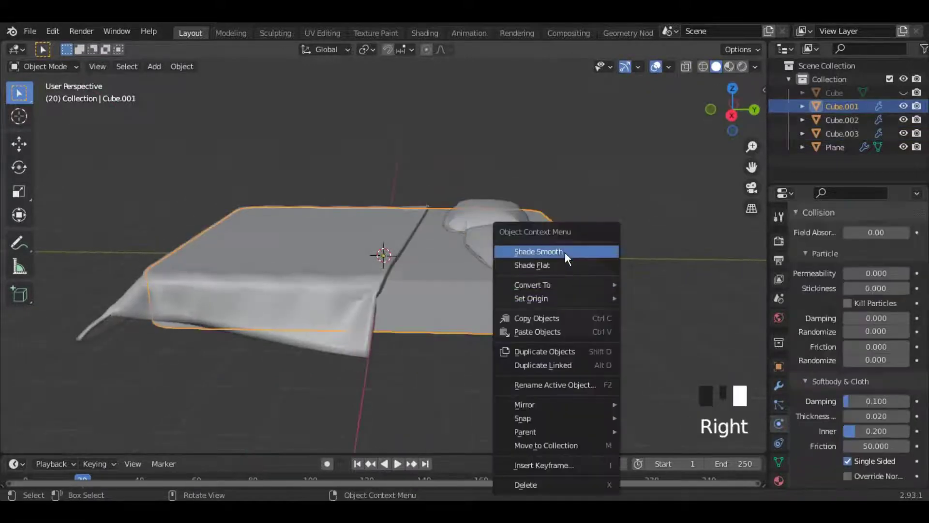
{"action": "left_click", "coordinate": [565, 252]}
{"action": "left_click", "coordinate": [779, 462]}
{"action": "left_click", "coordinate": [817, 415]}
{"action": "left_click", "coordinate": [851, 435]}
{"action": "left_click", "coordinate": [818, 415]}
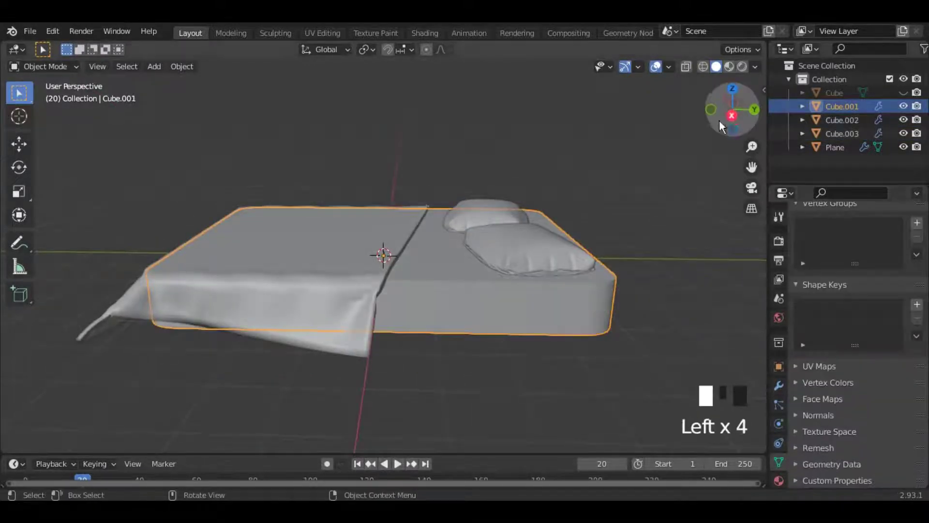
Select all the bed parts in the right view and raise them about 2.07 m along Z
{"action": "left_click_drag", "start_coordinate": [732, 104], "coordinate": [721, 120]}
{"action": "left_click", "coordinate": [738, 117]}
{"action": "left_click_drag", "start_coordinate": [179, 187], "coordinate": [575, 305]}
{"action": "key", "text": "h"}
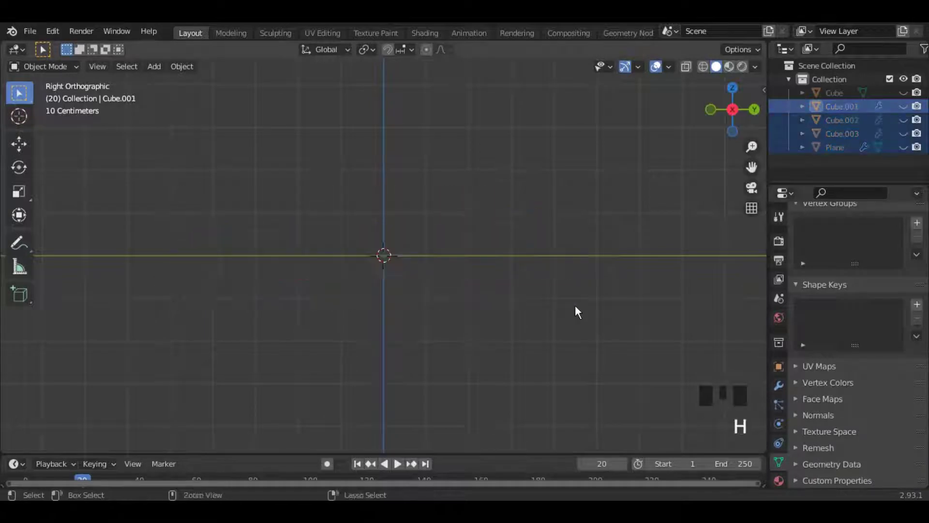
{"action": "key", "text": "ctrl+z"}
{"action": "key", "text": "g"}
{"action": "key", "text": "z"}
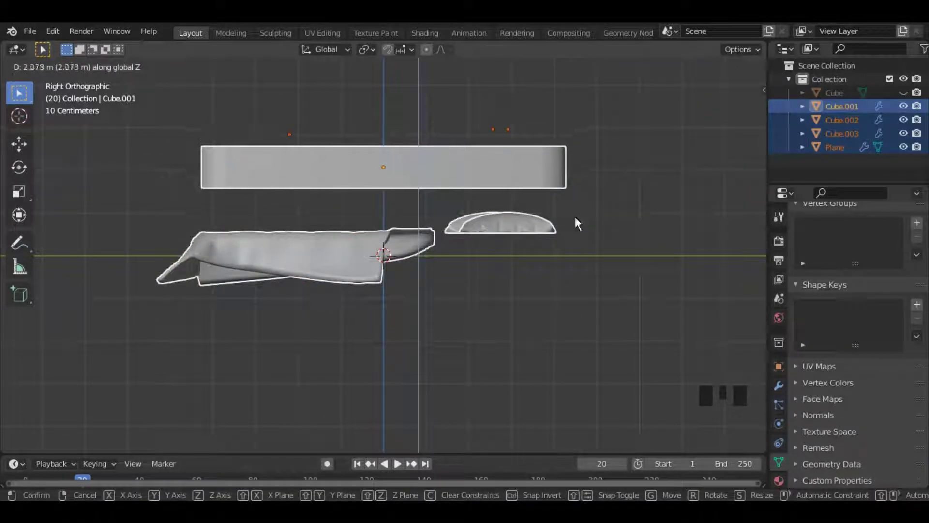
{"action": "left_click", "coordinate": [575, 217]}
Return to frame 1 and add a cylinder with a reduced vertex count below the mattress as a bed leg
{"action": "left_click_drag", "start_coordinate": [731, 118], "coordinate": [741, 130]}
{"action": "left_click", "coordinate": [358, 464]}
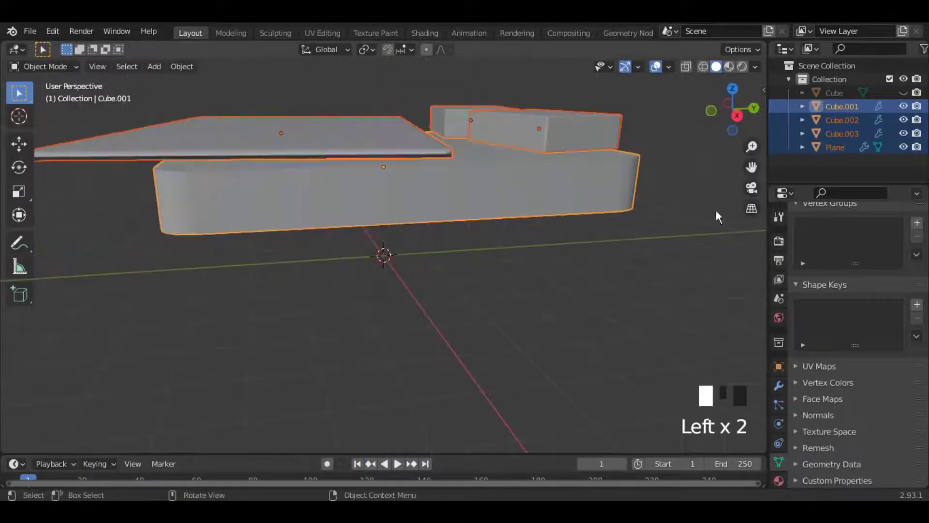
{"action": "left_click", "coordinate": [736, 115]}
{"action": "key", "text": "shift+a"}
{"action": "left_click", "coordinate": [612, 265]}
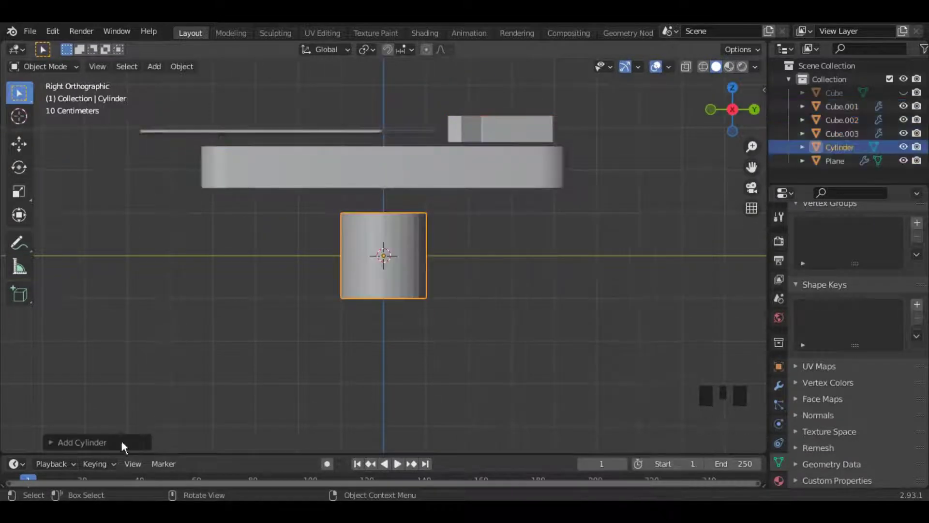
{"action": "left_click", "coordinate": [72, 442]}
{"action": "left_click", "coordinate": [140, 259]}
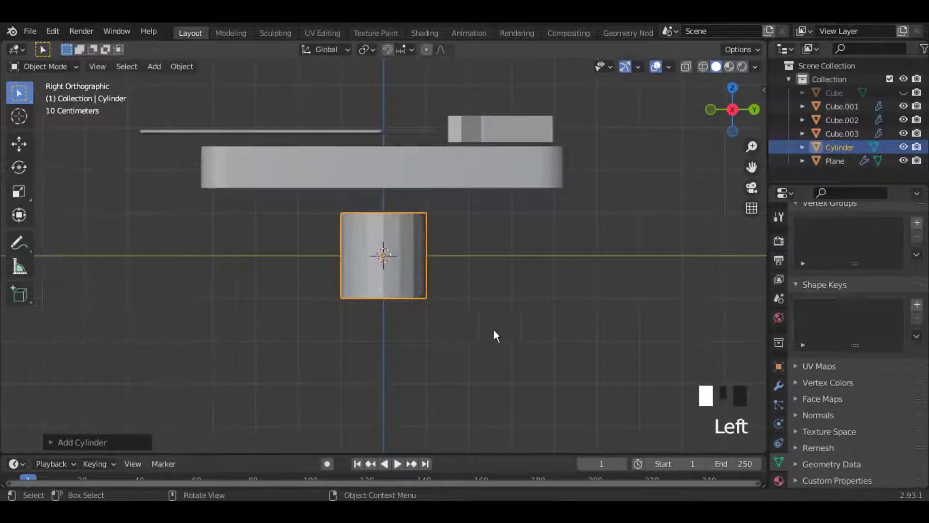
Scale the cylinder down and place it beneath a foot-end corner of the mattress, offsetting it along Y, Z and X
{"action": "key", "text": "s"}
{"action": "left_click", "coordinate": [424, 284]}
{"action": "key", "text": "g"}
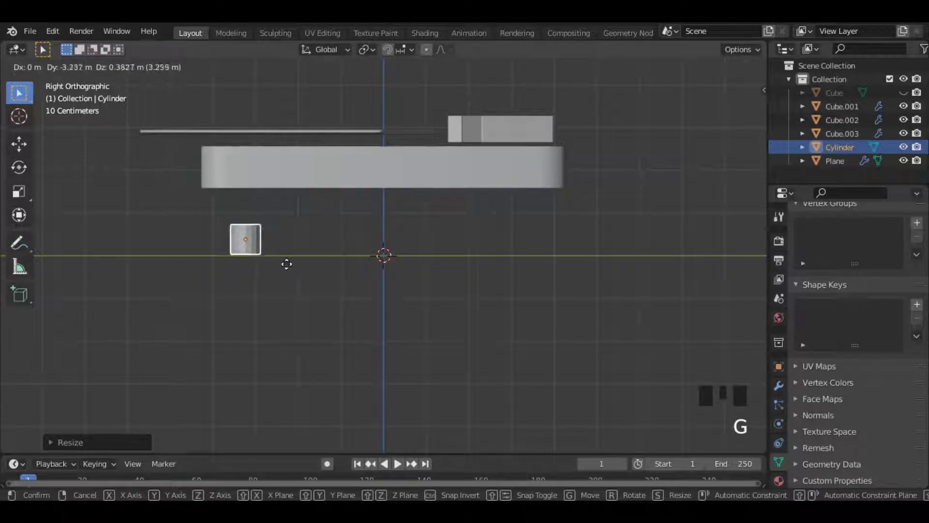
{"action": "left_click", "coordinate": [286, 263]}
{"action": "left_click", "coordinate": [712, 110]}
{"action": "key", "text": "g"}
{"action": "key", "text": "x"}
{"action": "left_click", "coordinate": [474, 216]}
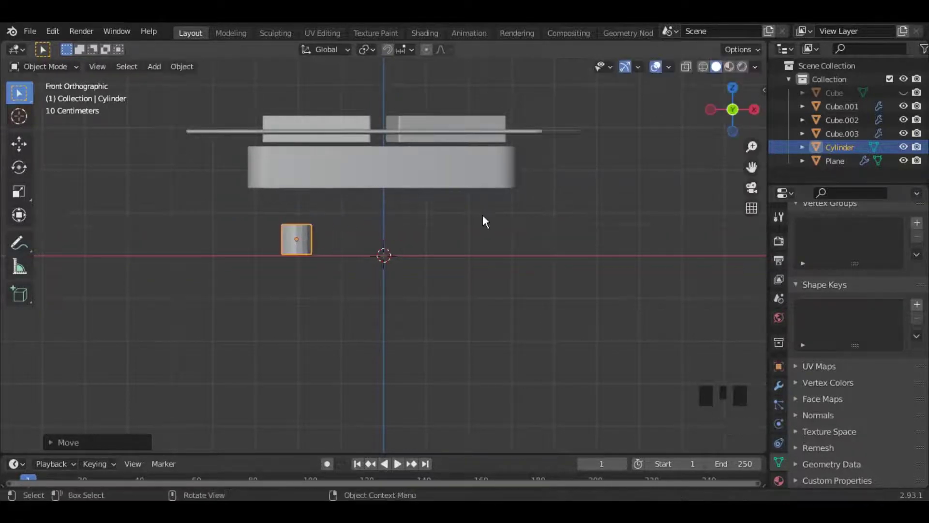
Add a Mirror modifier to the leg on the X and Y axes, using the mattress as the mirror object
{"action": "left_click", "coordinate": [779, 386]}
{"action": "left_click", "coordinate": [840, 239]}
{"action": "left_click", "coordinate": [645, 396]}
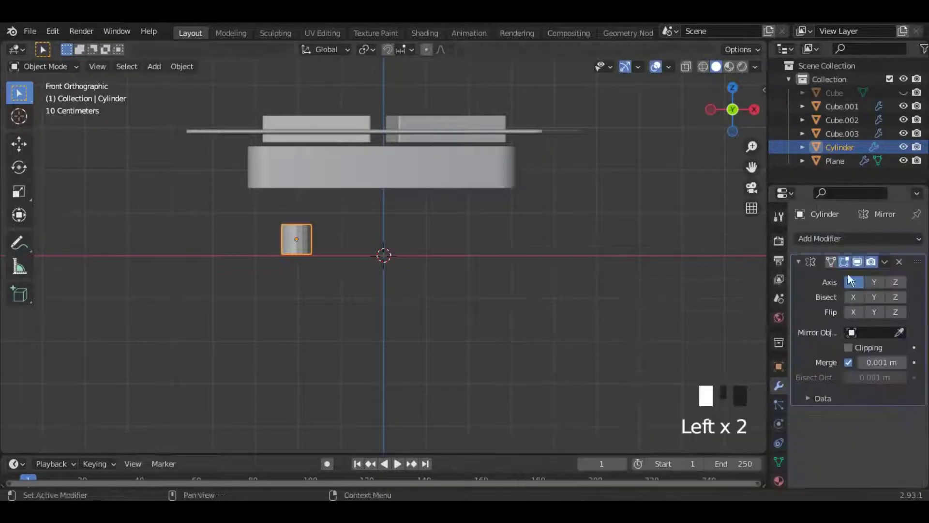
{"action": "left_click_drag", "start_coordinate": [730, 114], "coordinate": [740, 119]}
{"action": "left_click", "coordinate": [899, 332]}
{"action": "left_click", "coordinate": [502, 186]}
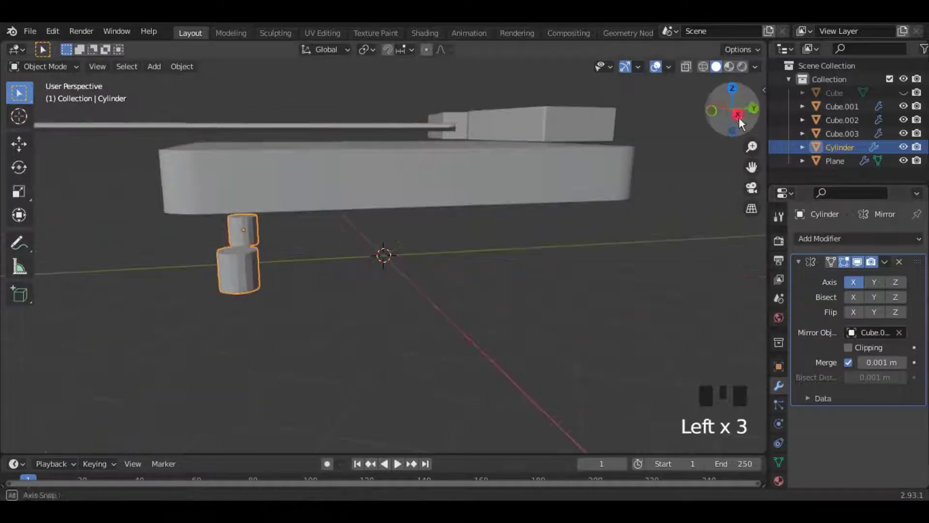
{"action": "left_click", "coordinate": [875, 282]}
Select the mattress, pillows and blanket and lower them along Z onto the legs
{"action": "left_click", "coordinate": [584, 187]}
{"action": "left_click", "coordinate": [737, 116]}
{"action": "left_click_drag", "start_coordinate": [273, 106], "coordinate": [523, 169]}
{"action": "key", "text": "g"}
{"action": "key", "text": "z"}
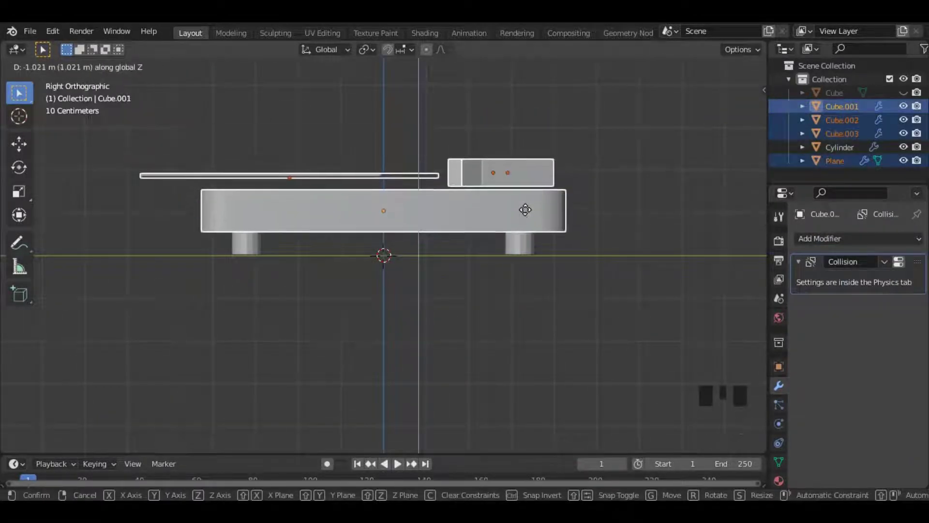
{"action": "left_click", "coordinate": [522, 213]}
Apply smooth shading to the legs and enable Auto Smooth at 30°
{"action": "left_click", "coordinate": [515, 252]}
{"action": "right_click", "coordinate": [515, 253]}
{"action": "left_click", "coordinate": [506, 253]}
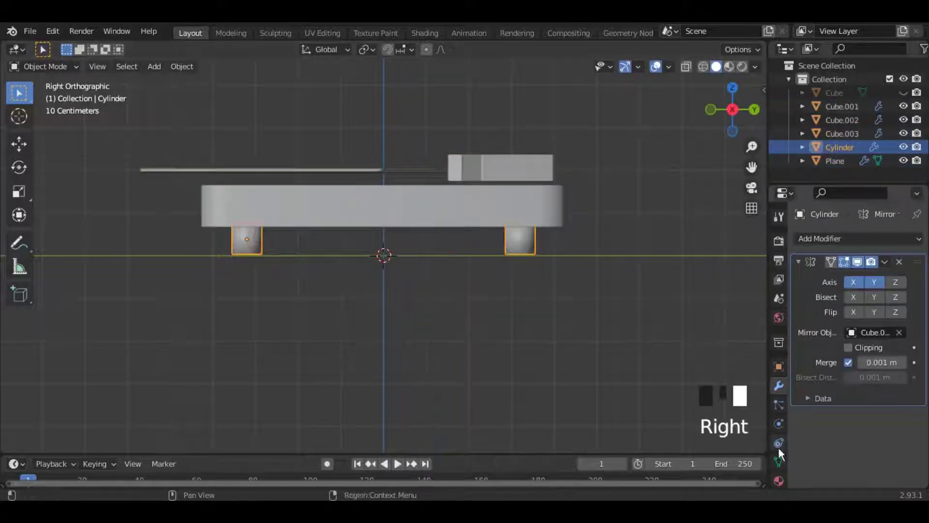
{"action": "left_click", "coordinate": [778, 459]}
{"action": "scroll", "coordinate": [818, 428], "scroll_direction": "down", "scroll_amount": 2}
{"action": "left_click", "coordinate": [819, 419]}
{"action": "left_click", "coordinate": [846, 437]}
Play the cloth simulation to frame 23 so that the blanket and pillows settle on the bed with its legs
{"action": "left_click_drag", "start_coordinate": [736, 115], "coordinate": [755, 144]}
{"action": "scroll", "coordinate": [671, 177], "scroll_direction": "down", "scroll_amount": 2}
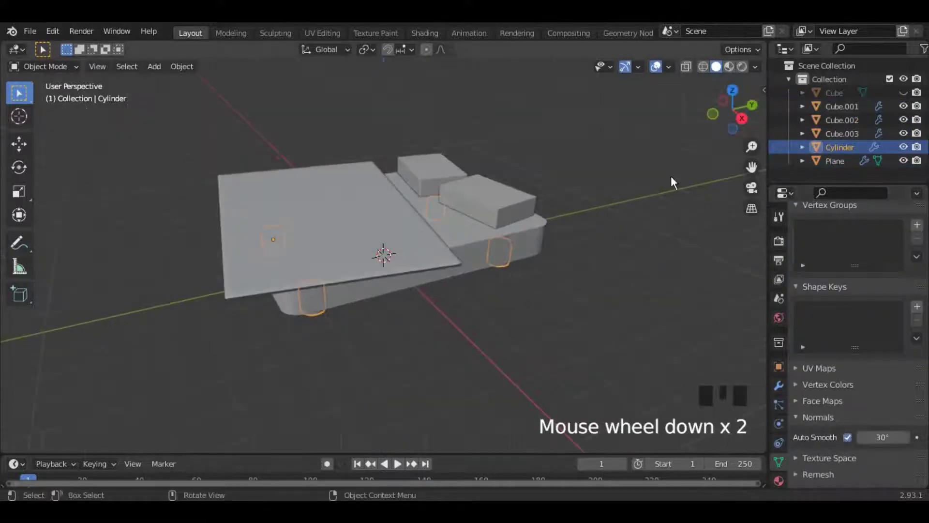
{"action": "left_click", "coordinate": [671, 177]}
{"action": "key", "text": "space"}
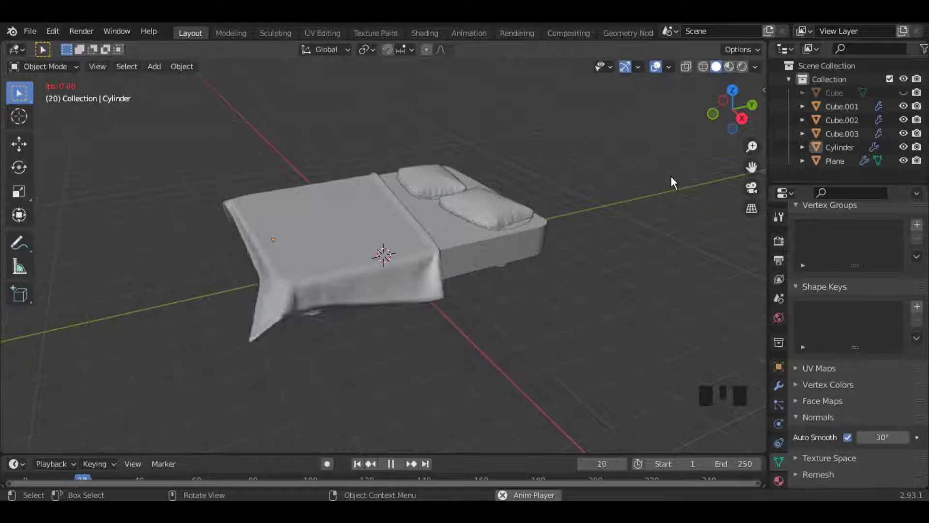
{"action": "key", "text": "space"}
Hide the mattress, both pillows, the legs and the blanket to clear the viewport
{"action": "mouse_move", "coordinate": [733, 110]}
{"action": "left_mouse_down"}
{"action": "mouse_move", "coordinate": [680, 112]}
{"action": "mouse_move", "coordinate": [738, 120]}
{"action": "left_mouse_up"}
{"action": "scroll", "coordinate": [581, 231], "scroll_direction": "down", "scroll_amount": 3}
{"action": "left_click", "coordinate": [903, 106]}
{"action": "left_click", "coordinate": [903, 119]}
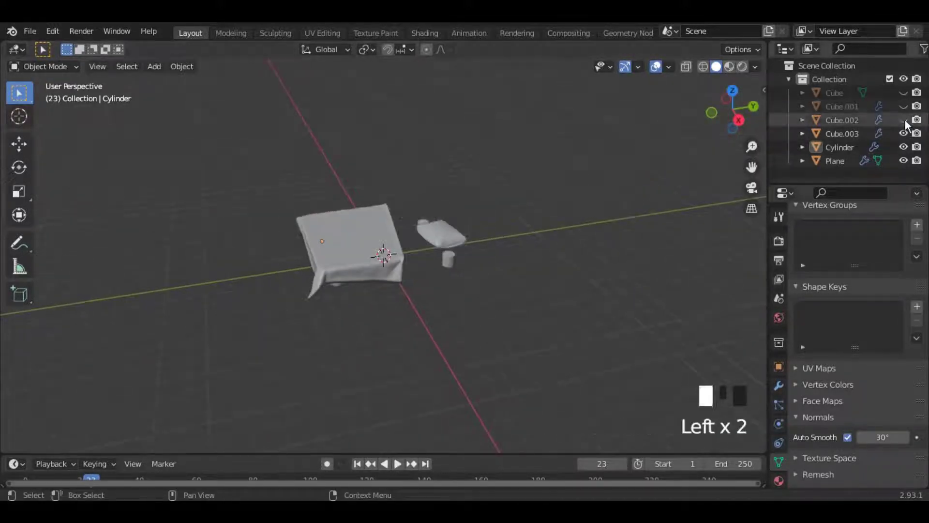
{"action": "left_click", "coordinate": [903, 133]}
{"action": "left_click", "coordinate": [903, 146]}
{"action": "left_click", "coordinate": [903, 160]}
{"action": "scroll", "coordinate": [560, 219], "scroll_direction": "up", "scroll_amount": 3}
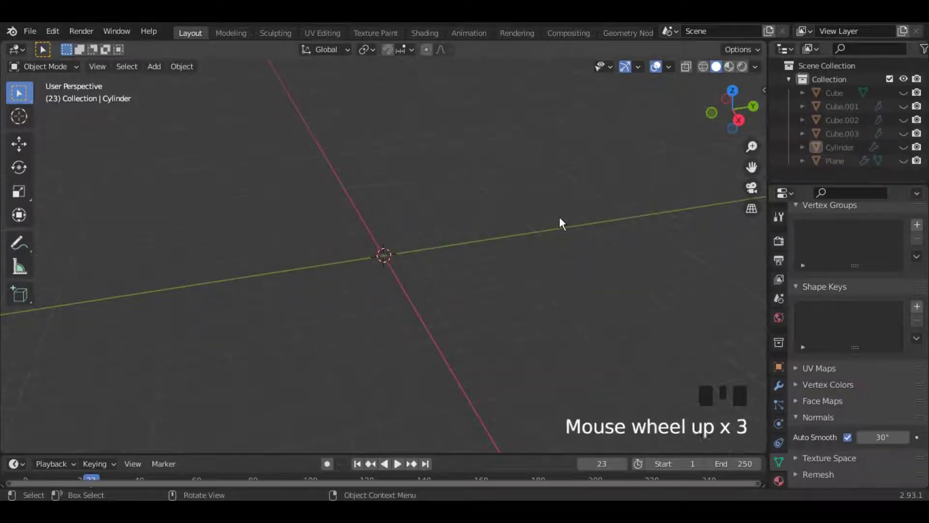
Add a plane at the origin and stretch it along X, then slightly along Y
{"action": "key", "text": "shift+a"}
{"action": "left_click", "coordinate": [516, 222]}
{"action": "key", "text": "s"}
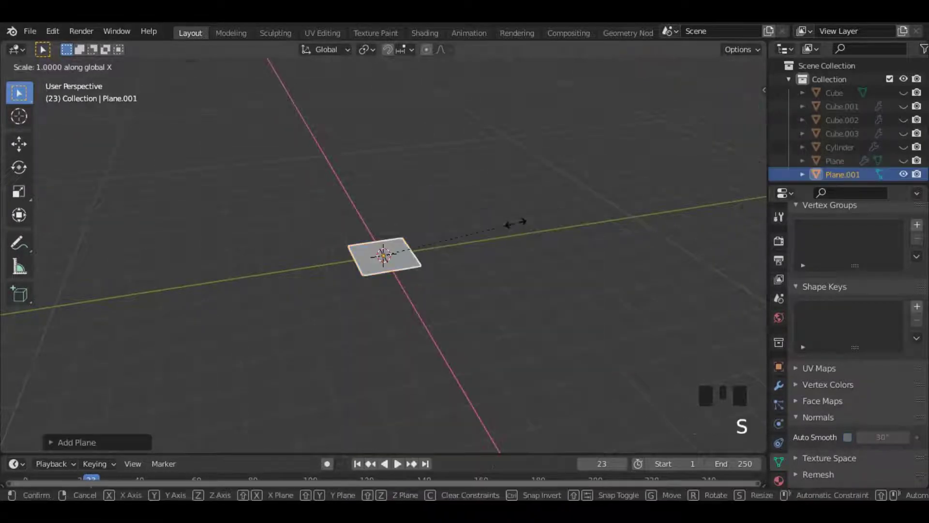
{"action": "left_click", "coordinate": [641, 225]}
{"action": "key", "text": "s"}
{"action": "key", "text": "y"}
{"action": "left_click", "coordinate": [690, 199]}
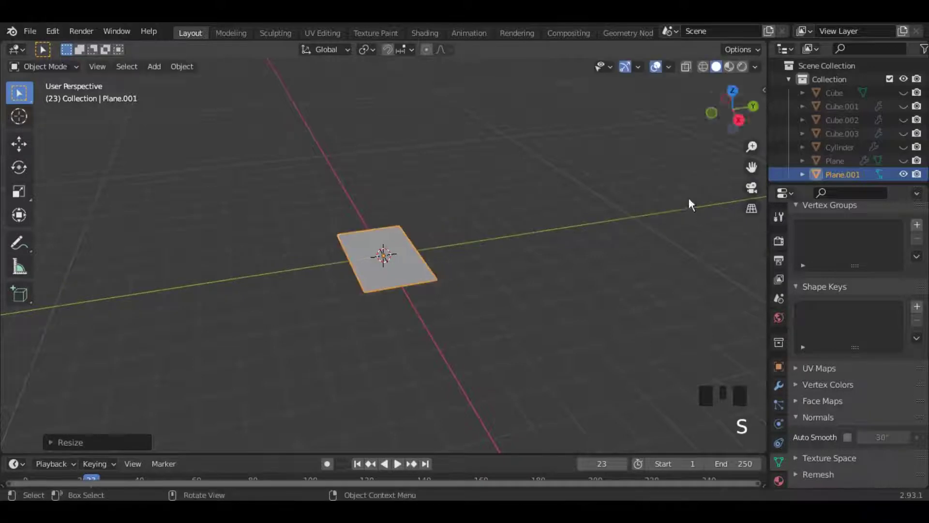
Raise the new plane about 1.86 m along Z and adjust its scale, including its length along X
{"action": "left_click", "coordinate": [738, 121]}
{"action": "key", "text": "g"}
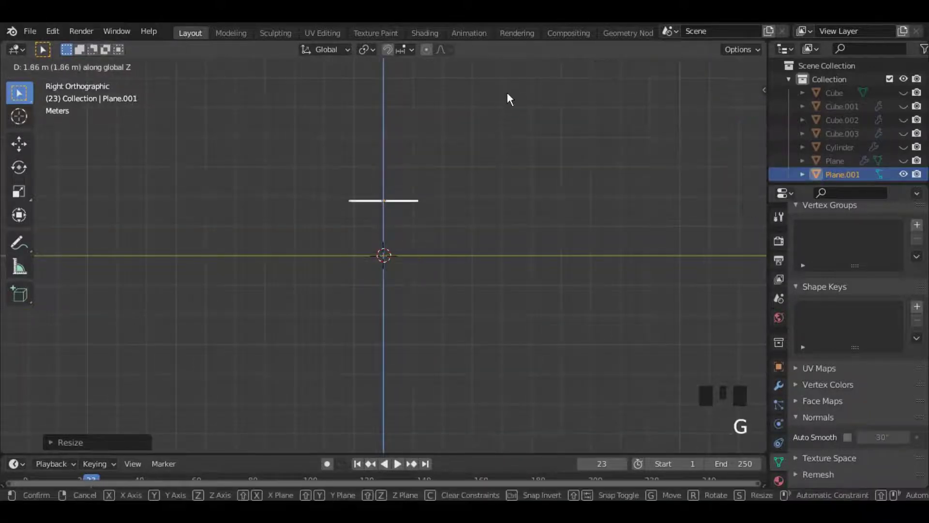
{"action": "key", "text": "s"}
{"action": "left_click", "coordinate": [508, 83]}
{"action": "left_click_drag", "start_coordinate": [726, 121], "coordinate": [702, 141]}
{"action": "key", "text": "s"}
{"action": "key", "text": "x"}
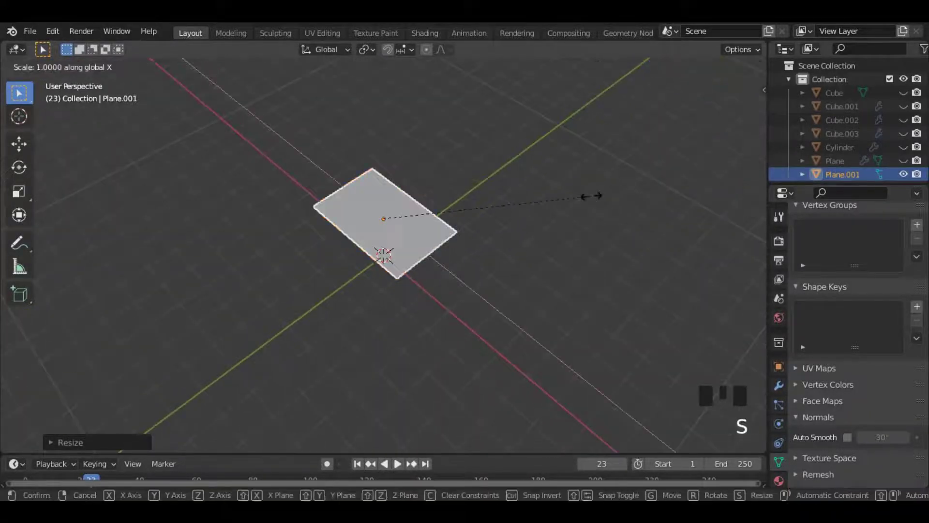
{"action": "left_click", "coordinate": [590, 196]}
Extrude the plane upward into a block and widen the whole block along Y
{"action": "key", "text": "Tab"}
{"action": "key", "text": "e"}
{"action": "left_click", "coordinate": [587, 180]}
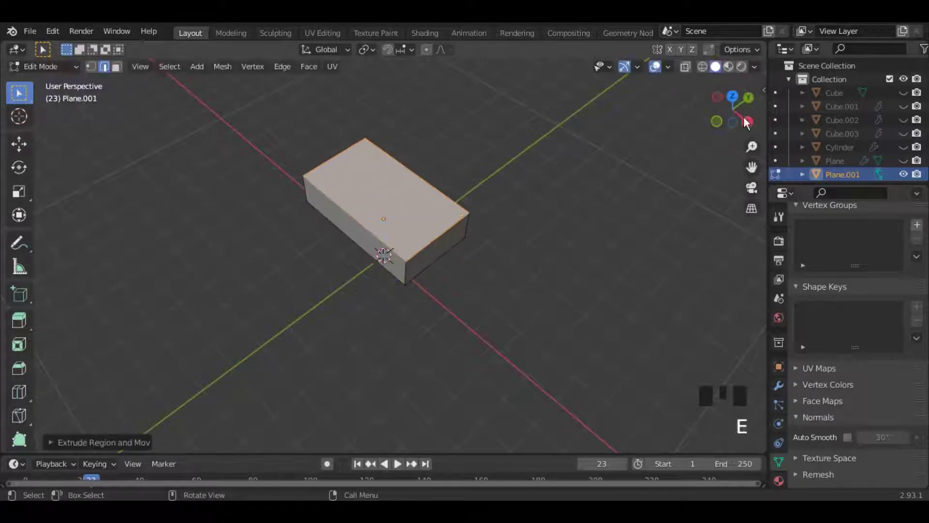
{"action": "left_click", "coordinate": [747, 123]}
{"action": "key", "text": "g"}
{"action": "left_click", "coordinate": [566, 192]}
{"action": "key", "text": "s"}
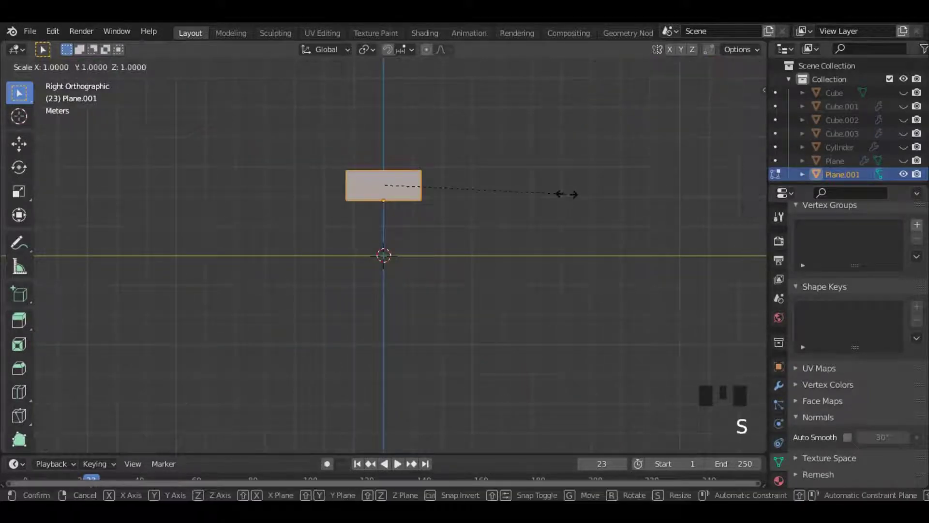
{"action": "key", "text": "y"}
{"action": "left_click", "coordinate": [623, 186]}
{"action": "left_click_drag", "start_coordinate": [733, 110], "coordinate": [779, 153]}
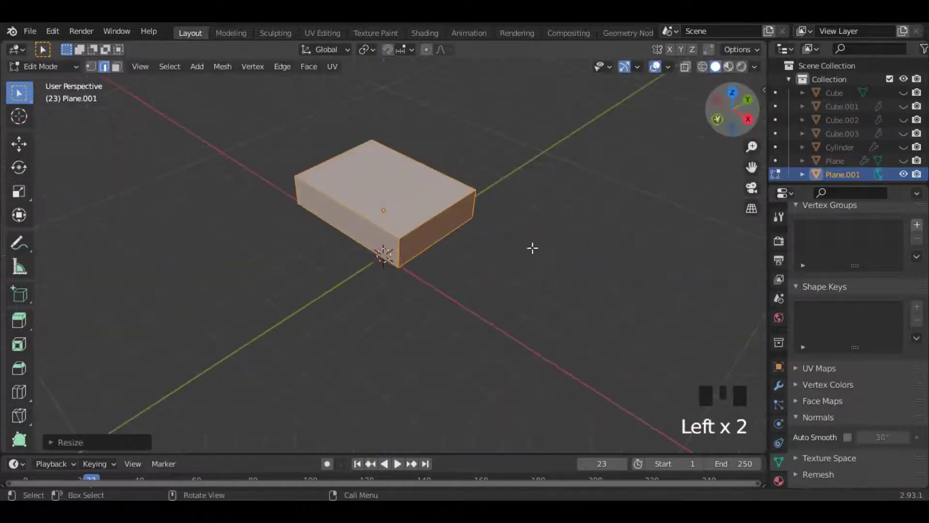
Bevel the block's four vertical corner edges into rounded corners
{"action": "left_click", "coordinate": [403, 256]}
{"action": "left_click_drag", "start_coordinate": [747, 116], "coordinate": [598, 126]}
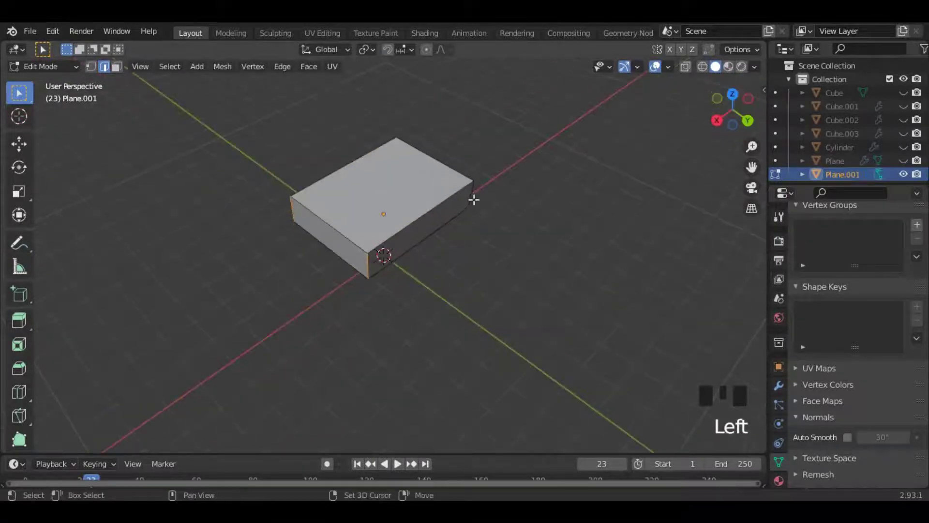
{"action": "left_click", "coordinate": [472, 198], "text": "shift"}
{"action": "key", "text": "ctrl+b"}
{"action": "left_click", "coordinate": [563, 207]}
{"action": "scroll", "coordinate": [709, 128], "scroll_direction": "up", "scroll_amount": 1}
{"action": "left_click_drag", "start_coordinate": [718, 121], "coordinate": [827, 144]}
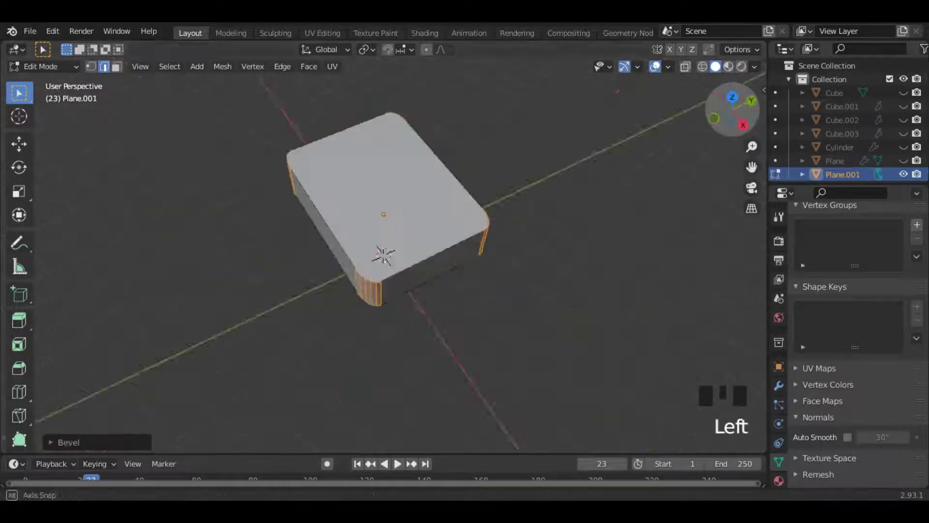
Add three evenly spaced vertical loop cuts across the block in the front view
{"action": "left_click", "coordinate": [713, 119]}
{"action": "scroll", "coordinate": [712, 137], "scroll_direction": "up", "scroll_amount": 2}
{"action": "left_click_drag", "start_coordinate": [751, 167], "coordinate": [745, 248]}
{"action": "key", "text": "ctrl+r"}
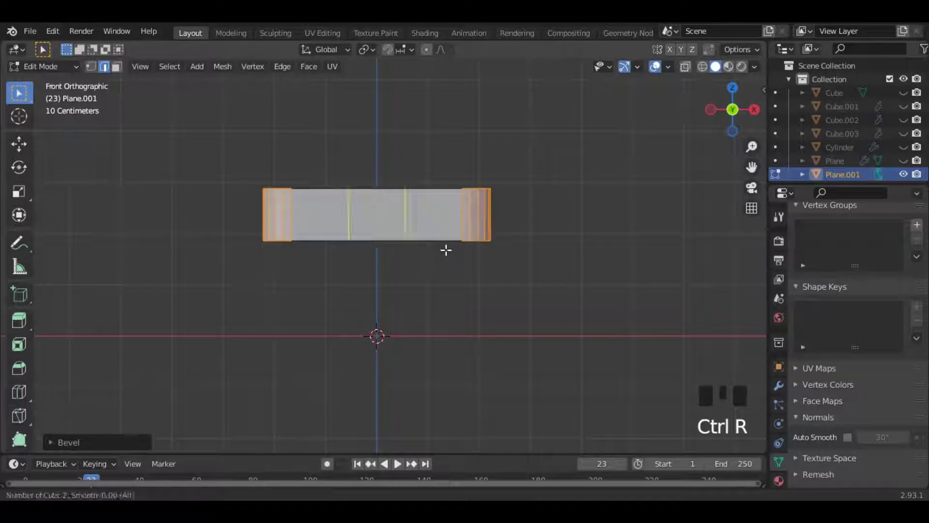
{"action": "scroll", "coordinate": [446, 249], "scroll_direction": "down", "scroll_amount": 1}
{"action": "left_click", "coordinate": [446, 250]}
{"action": "left_click", "coordinate": [445, 250]}
Move the two outer edge loops about 0.7 m outward along X and bevel the central loop into a narrow strip
{"action": "left_click", "coordinate": [416, 222]}
{"action": "scroll", "coordinate": [415, 222], "scroll_direction": "up", "scroll_amount": 2}
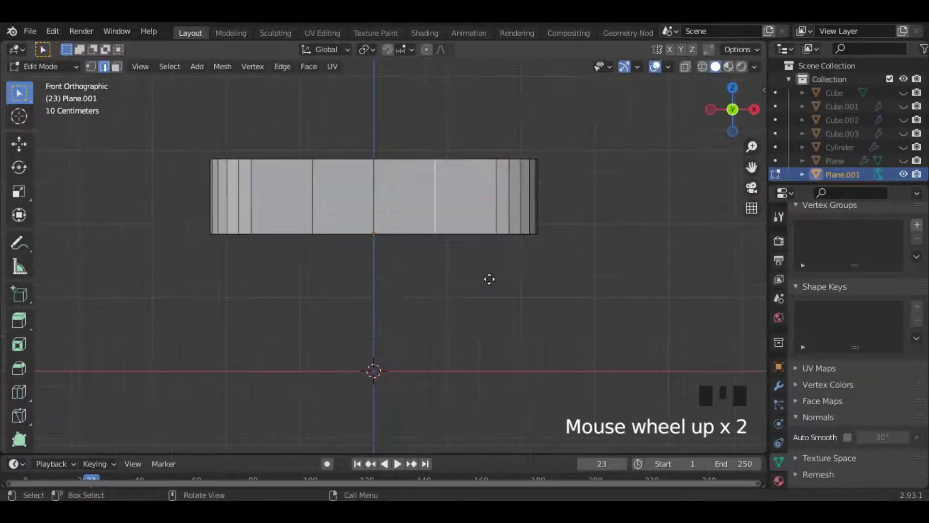
{"action": "key", "text": "g"}
{"action": "key", "text": "x"}
{"action": "left_click", "coordinate": [545, 279]}
{"action": "key", "text": "g"}
{"action": "key", "text": "x"}
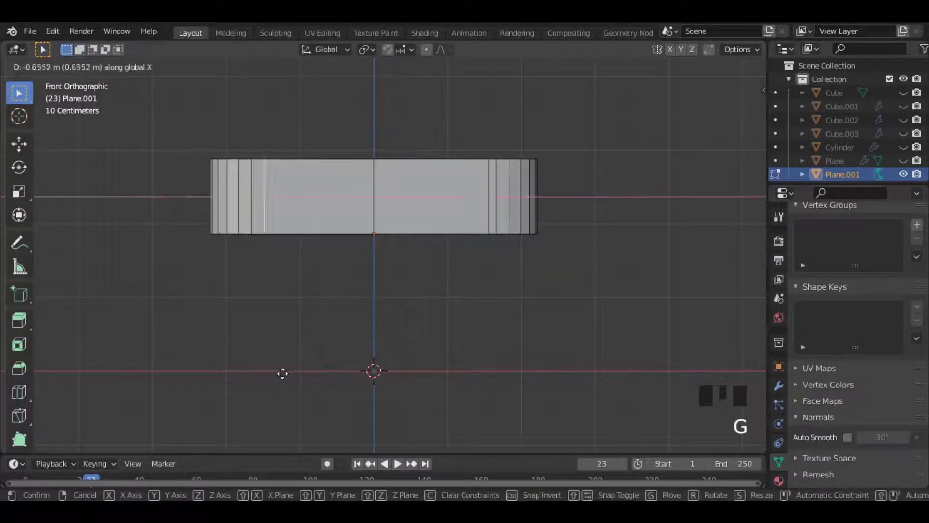
{"action": "left_click", "coordinate": [277, 373]}
{"action": "key", "text": "ctrl+b"}
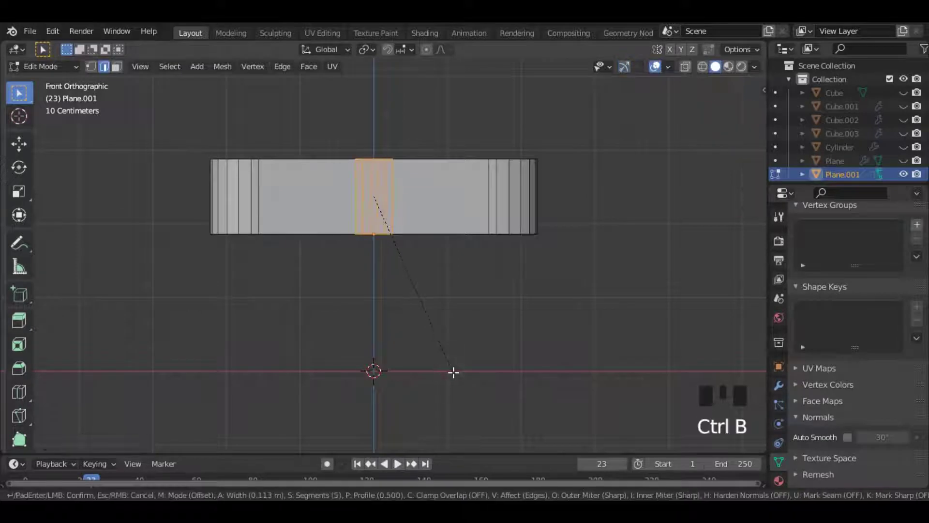
{"action": "left_click", "coordinate": [455, 362]}
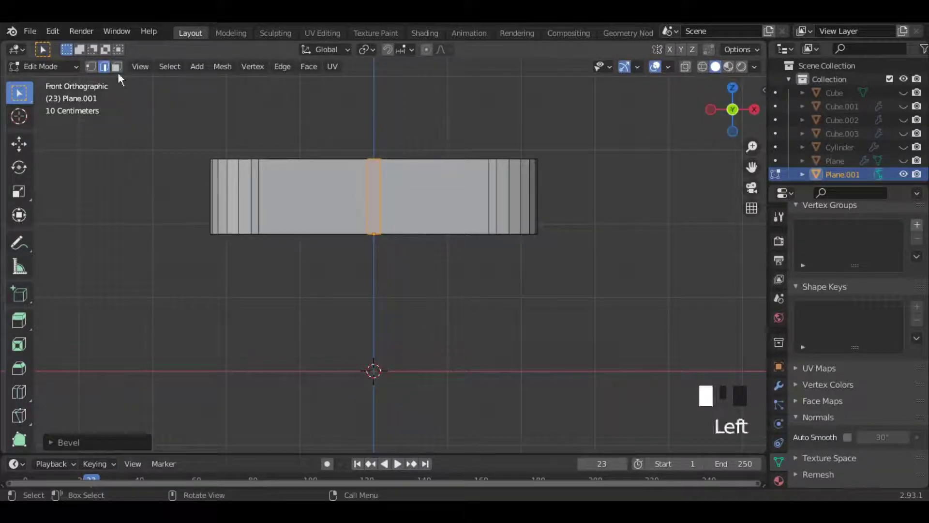
Inset the two large front faces about 0.04 m and adjust their height along Z
{"action": "left_click", "coordinate": [117, 67]}
{"action": "left_click", "coordinate": [306, 207]}
{"action": "left_click", "coordinate": [462, 199], "text": "shift"}
{"action": "key", "text": "i"}
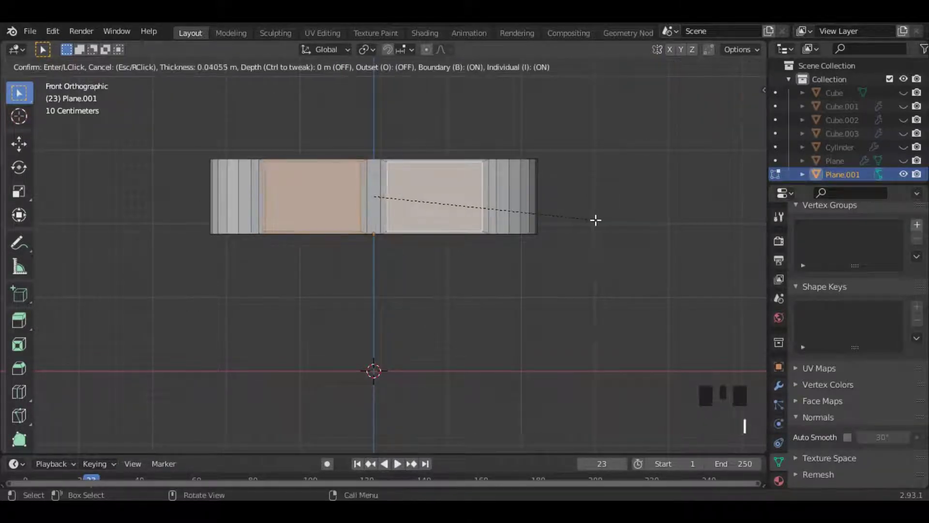
{"action": "left_click", "coordinate": [596, 220]}
{"action": "key", "text": "s"}
{"action": "key", "text": "z"}
{"action": "left_click", "coordinate": [563, 213]}
Extrude the two inset front faces slightly outward to form raised panels
{"action": "left_click_drag", "start_coordinate": [733, 111], "coordinate": [667, 152]}
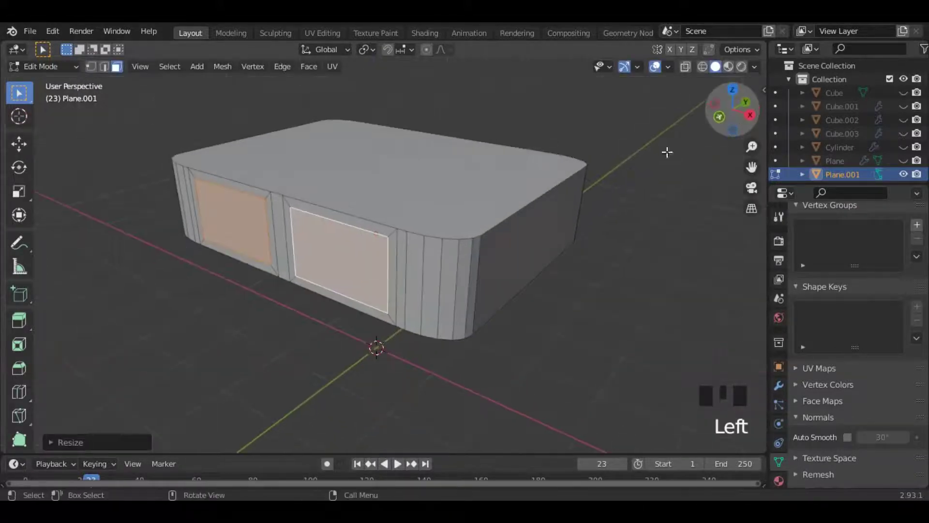
{"action": "key", "text": "e"}
{"action": "left_click", "coordinate": [652, 162]}
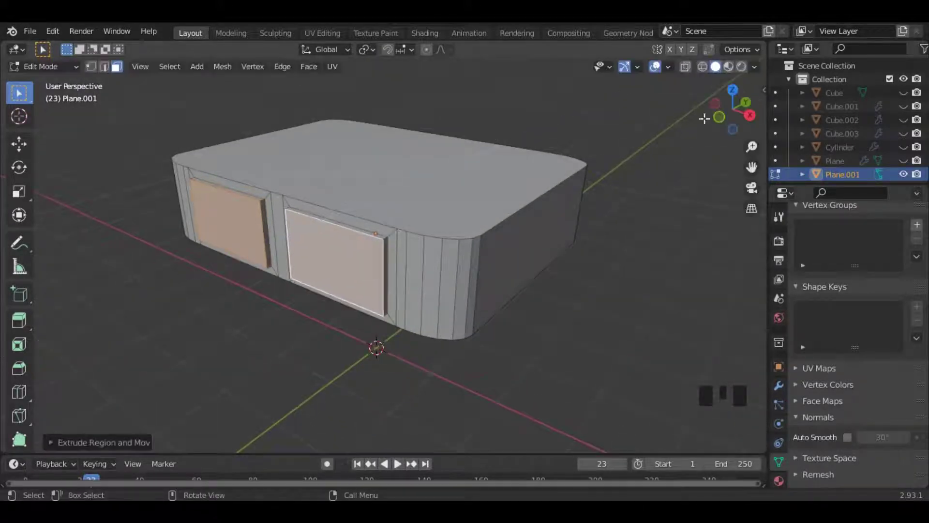
Add a UV sphere to the cabinet mesh, shrink it to knob size and place it at the centre of one front panel
{"action": "left_click", "coordinate": [720, 118]}
{"action": "key", "text": "shift+a"}
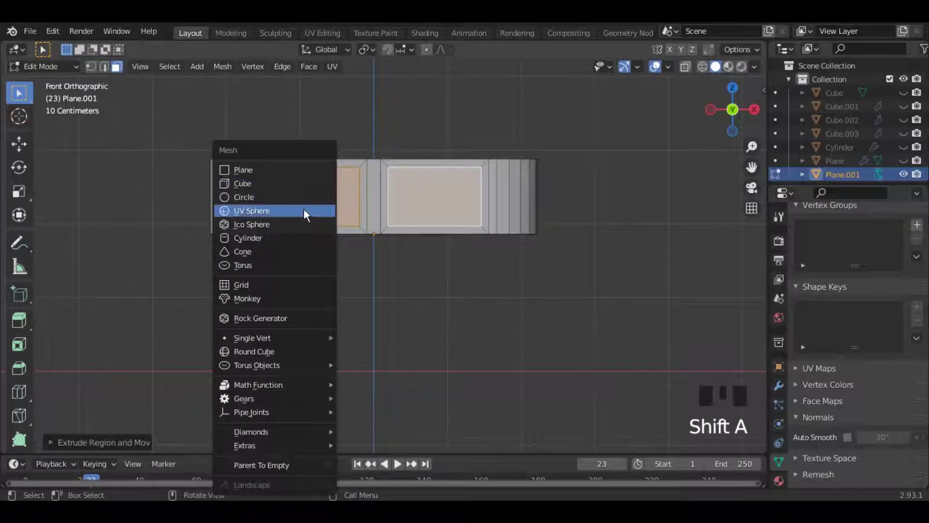
{"action": "left_click", "coordinate": [305, 211]}
{"action": "key", "text": "s"}
{"action": "left_click", "coordinate": [349, 188]}
{"action": "key", "text": "g"}
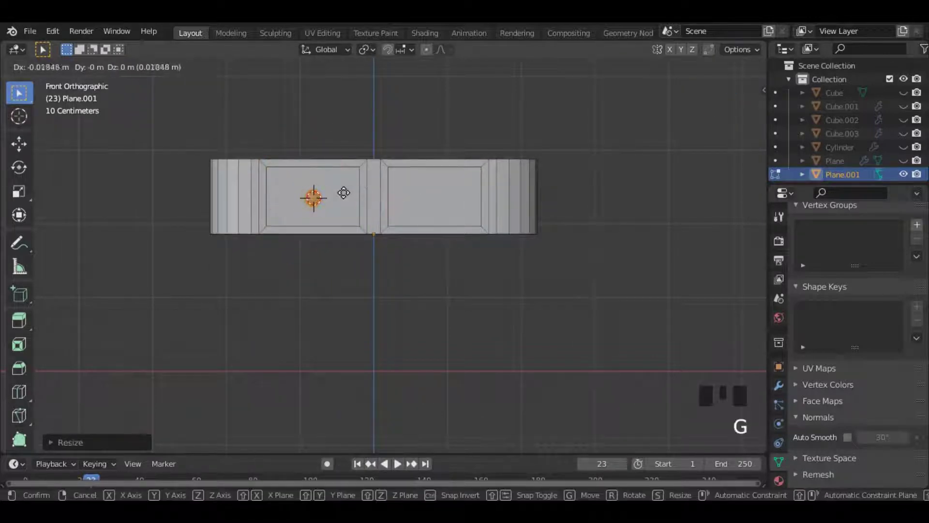
{"action": "left_click", "coordinate": [344, 192]}
{"action": "left_click_drag", "start_coordinate": [739, 107], "coordinate": [689, 130]}
Duplicate the knob along X onto the centre of the other front panel
{"action": "left_click", "coordinate": [717, 114]}
{"action": "key", "text": "shift+d"}
{"action": "key", "text": "x"}
{"action": "left_click", "coordinate": [715, 190]}
Shade the cabinet smooth and enable Auto Smooth at 30°
{"action": "scroll", "coordinate": [559, 236], "scroll_direction": "down", "scroll_amount": 2}
{"action": "key", "text": "Tab"}
{"action": "right_click", "coordinate": [559, 236]}
{"action": "left_click", "coordinate": [559, 236]}
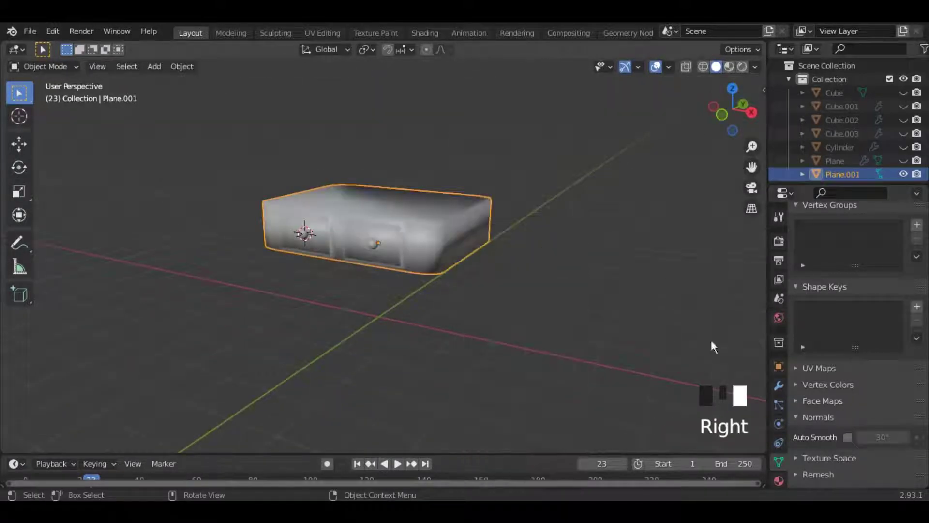
{"action": "left_click", "coordinate": [847, 437]}
{"action": "scroll", "coordinate": [454, 268], "scroll_direction": "down", "scroll_amount": 1}
Add a cylinder beneath the cabinet and scale it down to leg thickness
{"action": "key", "text": "shift+a"}
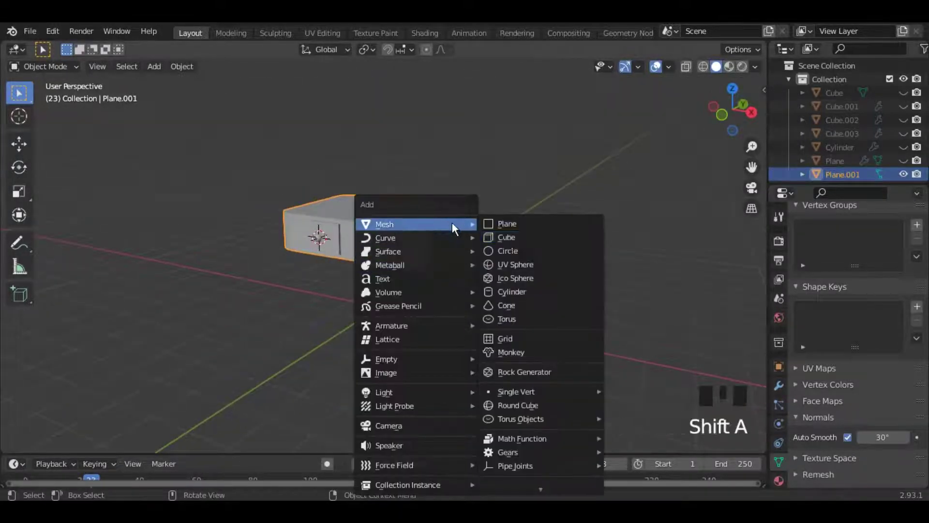
{"action": "left_click", "coordinate": [524, 291]}
{"action": "left_click", "coordinate": [751, 111]}
{"action": "key", "text": "g"}
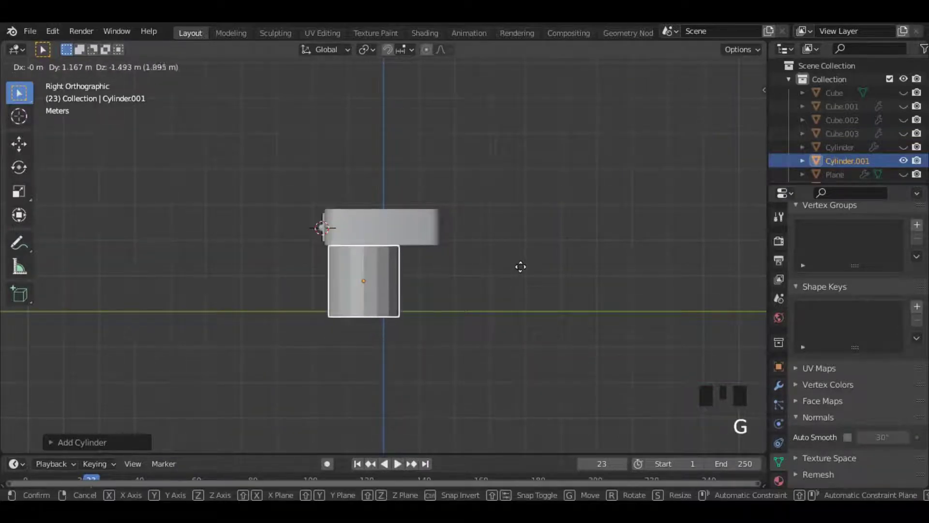
{"action": "left_click", "coordinate": [521, 265]}
{"action": "key", "text": "s"}
{"action": "left_click", "coordinate": [396, 281]}
Stretch the leg along Z to reach from the cabinet's underside to the ground and move it near the front corner
{"action": "key", "text": "s"}
{"action": "key", "text": "z"}
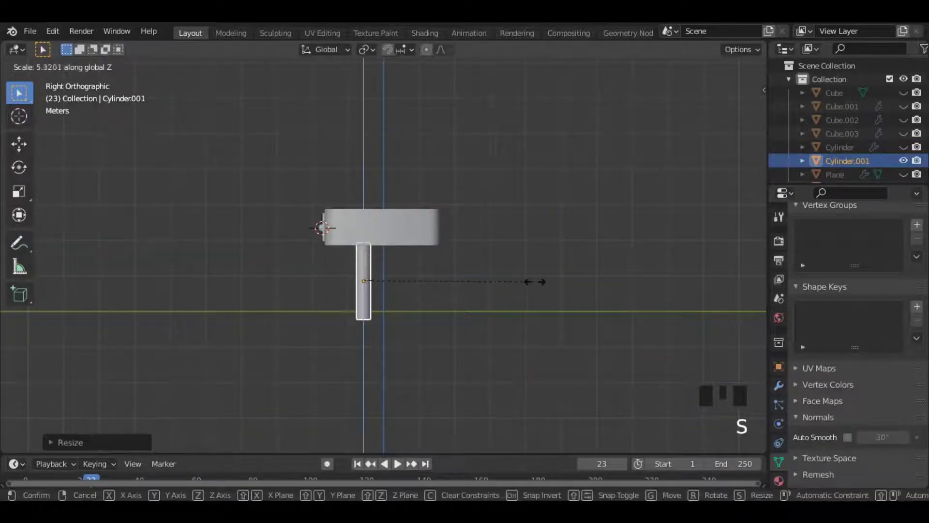
{"action": "key", "text": "g"}
{"action": "left_click", "coordinate": [525, 275]}
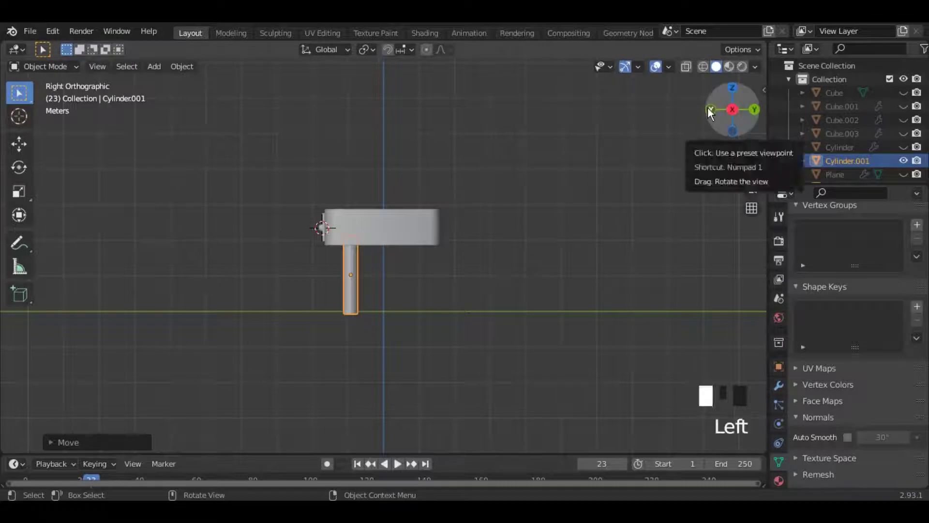
{"action": "left_click", "coordinate": [719, 110]}
{"action": "key", "text": "g"}
{"action": "key", "text": "x"}
{"action": "left_click", "coordinate": [512, 257]}
Add a Mirror modifier to the leg on the X and Y axes, using the cabinet as mirror object
{"action": "left_click", "coordinate": [779, 386]}
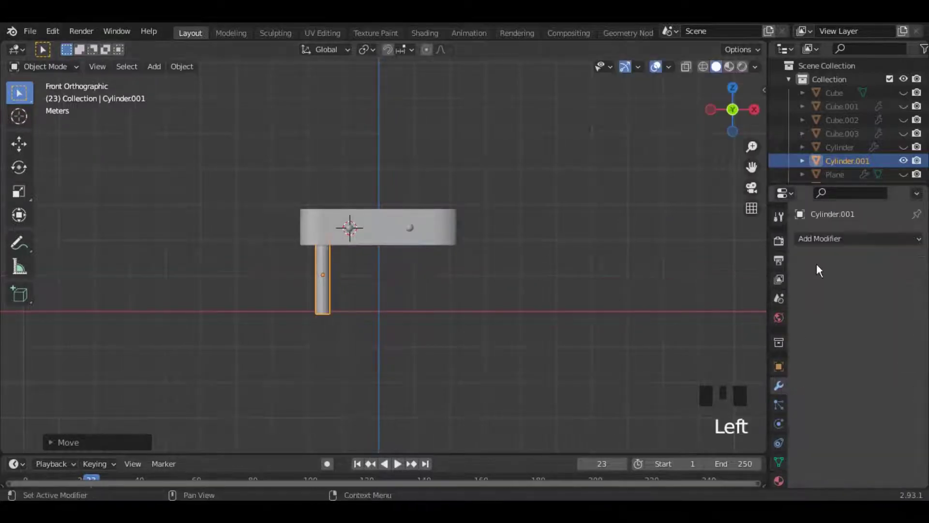
{"action": "left_click", "coordinate": [823, 239]}
{"action": "left_click", "coordinate": [667, 368]}
{"action": "left_click", "coordinate": [430, 222]}
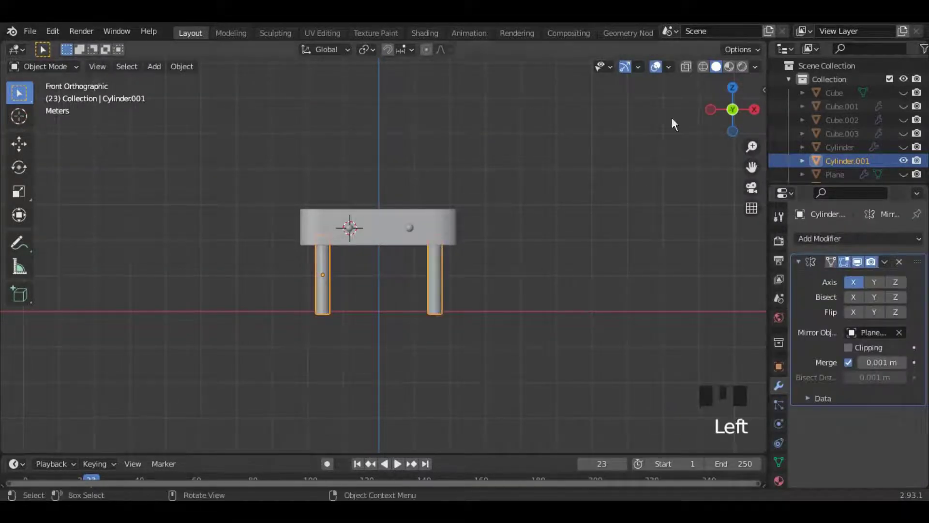
{"action": "left_click_drag", "start_coordinate": [742, 115], "coordinate": [678, 140]}
{"action": "left_click", "coordinate": [874, 282]}
Adjust the mirrored legs' position along Y beneath the cabinet
{"action": "left_click", "coordinate": [738, 117]}
{"action": "key", "text": "g"}
{"action": "key", "text": "y"}
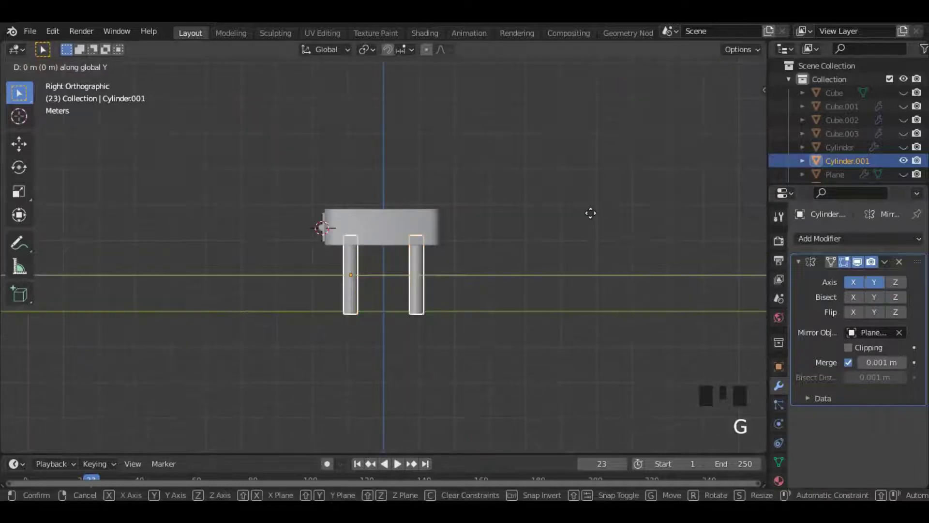
{"action": "left_click", "coordinate": [586, 212]}
{"action": "left_click_drag", "start_coordinate": [721, 105], "coordinate": [767, 140]}
{"action": "left_click", "coordinate": [568, 245]}
{"action": "scroll", "coordinate": [567, 246], "scroll_direction": "down", "scroll_amount": 2}
Shade the legs smooth and enable Auto Smooth at 30°
{"action": "left_click", "coordinate": [385, 299]}
{"action": "right_click", "coordinate": [385, 300]}
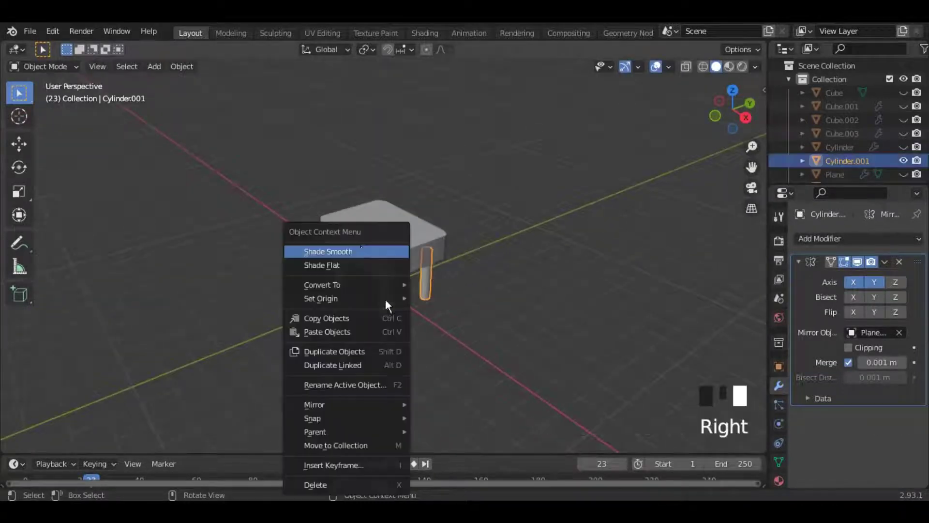
{"action": "left_click", "coordinate": [778, 443]}
{"action": "left_click", "coordinate": [779, 462]}
{"action": "scroll", "coordinate": [821, 445], "scroll_direction": "down", "scroll_amount": 2}
{"action": "left_click", "coordinate": [847, 437]}
{"action": "left_click", "coordinate": [547, 366]}
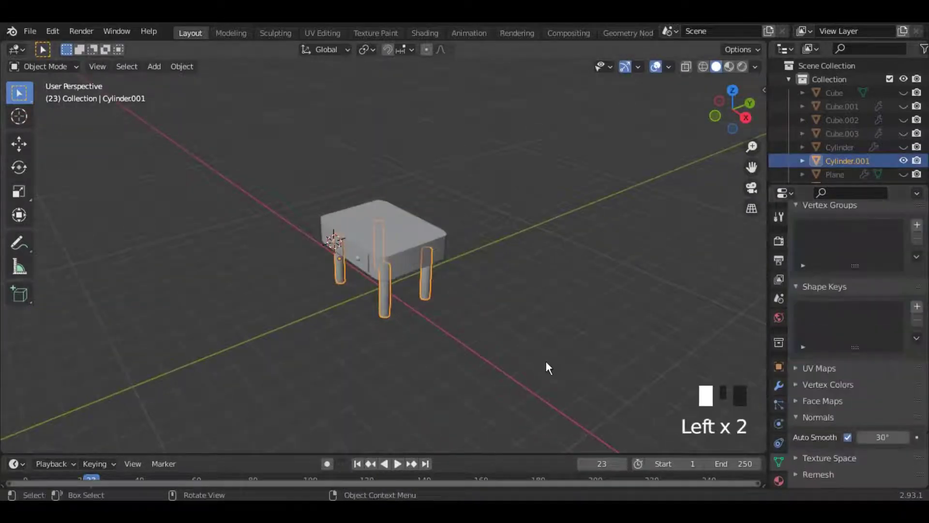
Reduce the height of the cabinet body slightly along Z and place the 3D cursor in front of the desk
{"action": "left_click", "coordinate": [746, 117]}
{"action": "left_click", "coordinate": [410, 237]}
{"action": "key", "text": "s"}
{"action": "key", "text": "z"}
{"action": "left_click", "coordinate": [236, 283]}
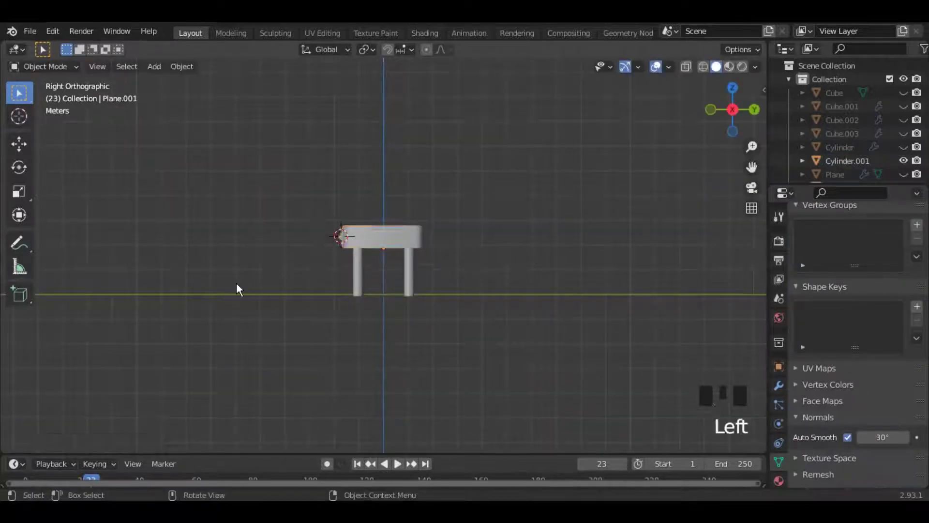
Add a cube in front of the desk and flatten it along Z into a seat cushion
{"action": "scroll", "coordinate": [262, 271], "scroll_direction": "down", "scroll_amount": 1}
{"action": "key", "text": "shift+a"}
{"action": "mouse_move", "coordinate": [271, 224]}
{"action": "left_click", "coordinate": [328, 237]}
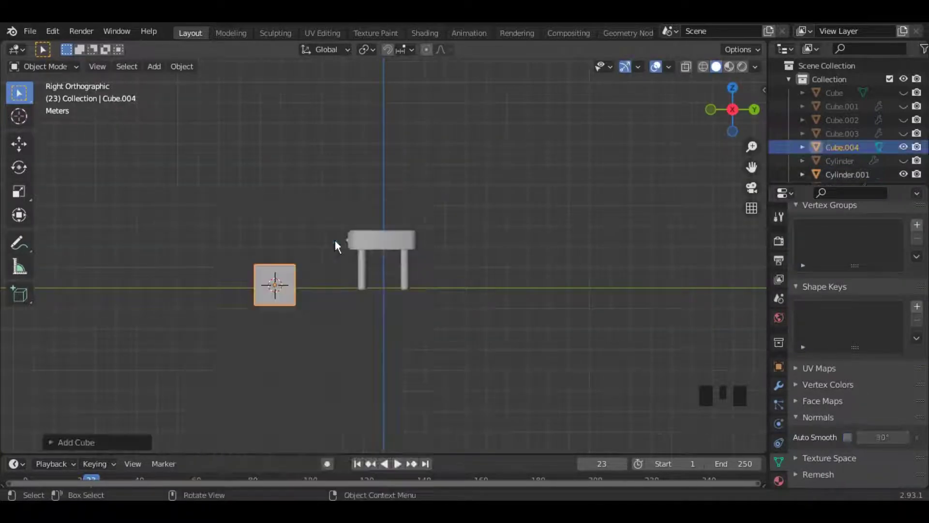
{"action": "key", "text": "s"}
{"action": "key", "text": "z"}
{"action": "left_click", "coordinate": [296, 301]}
Adjust the seat cushion's proportions by scaling it along Y and X
{"action": "left_click_drag", "start_coordinate": [751, 167], "coordinate": [915, 148]}
{"action": "left_click_drag", "start_coordinate": [738, 116], "coordinate": [791, 213]}
{"action": "key", "text": "s"}
{"action": "key", "text": "y"}
{"action": "left_click", "coordinate": [573, 170]}
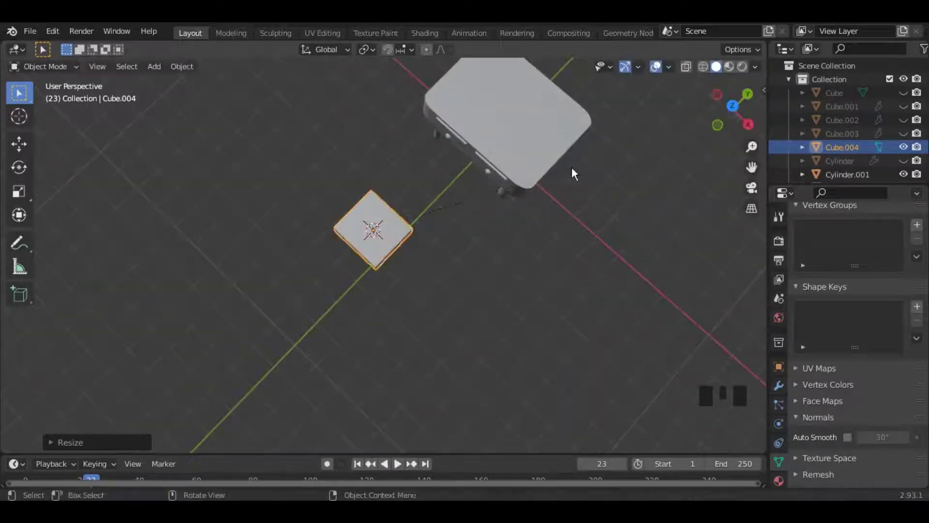
{"action": "key", "text": "s"}
{"action": "key", "text": "x"}
{"action": "left_click", "coordinate": [577, 168]}
Bevel the seat cushion's four vertical edges with 5 segments, about 0.3 m wide
{"action": "left_click", "coordinate": [748, 125]}
{"action": "scroll", "coordinate": [451, 238], "scroll_direction": "up", "scroll_amount": 2}
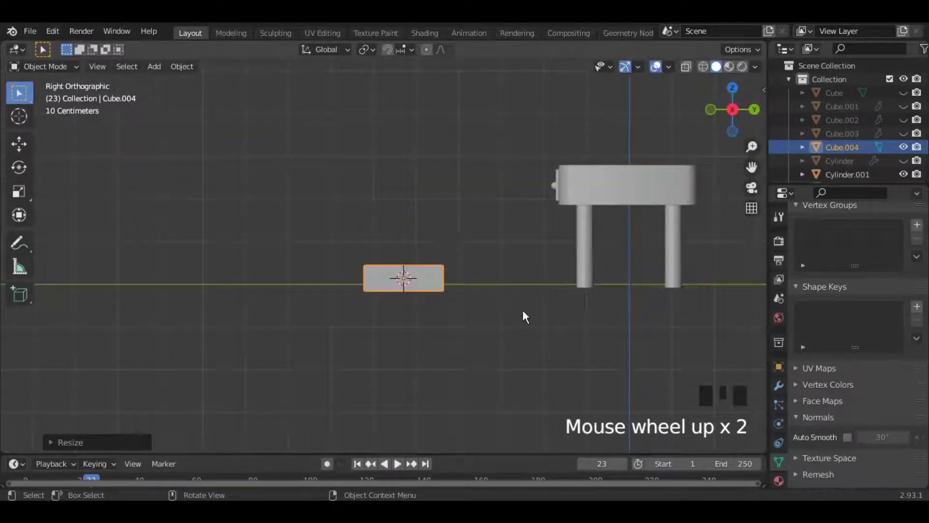
{"action": "key", "text": "Tab"}
{"action": "middle_click_drag", "start_coordinate": [444, 284], "coordinate": [295, 330]}
{"action": "key", "text": "ctrl+b"}
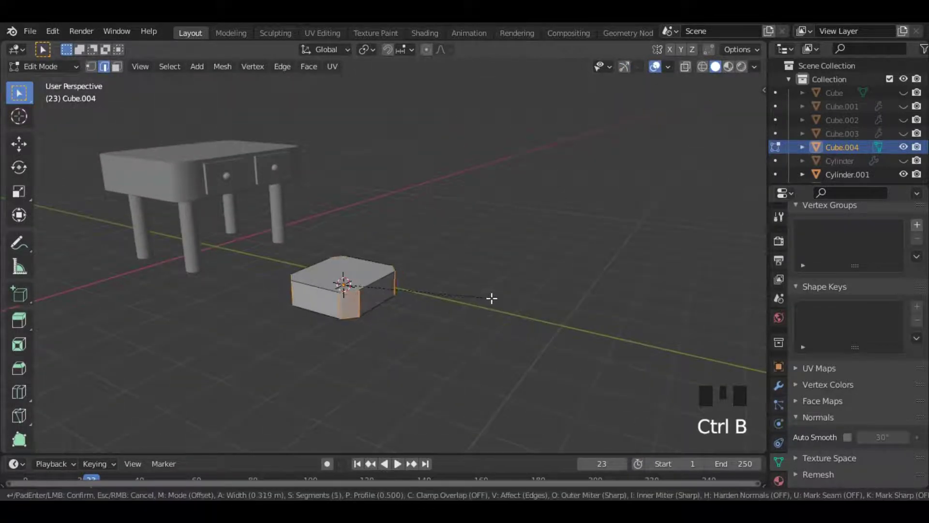
{"action": "left_click", "coordinate": [487, 297]}
{"action": "left_click", "coordinate": [750, 112]}
{"action": "key", "text": "Tab"}
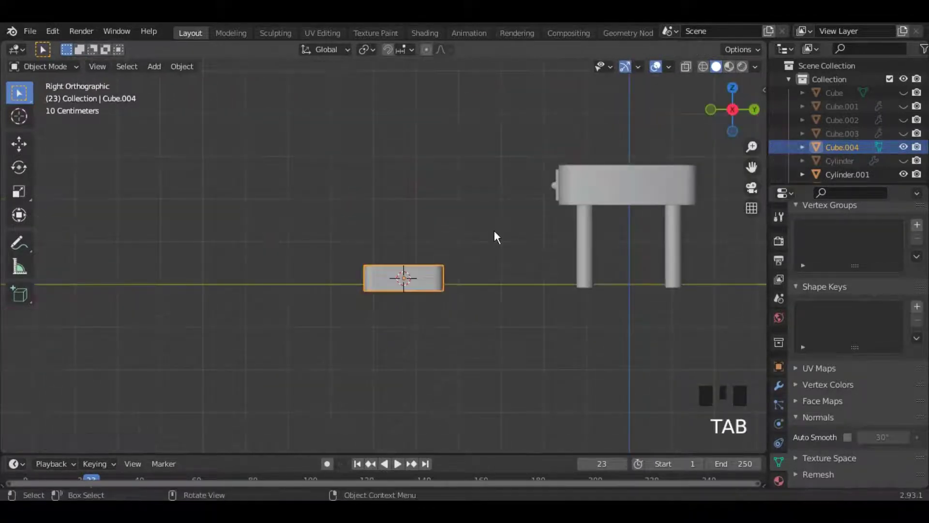
Duplicate the seat cushion, turn the copy upright and place it above the seat's rear edge as a backrest
{"action": "key", "text": "shift+d"}
{"action": "key", "text": "0"}
{"action": "key", "text": "Return"}
{"action": "key", "text": "g"}
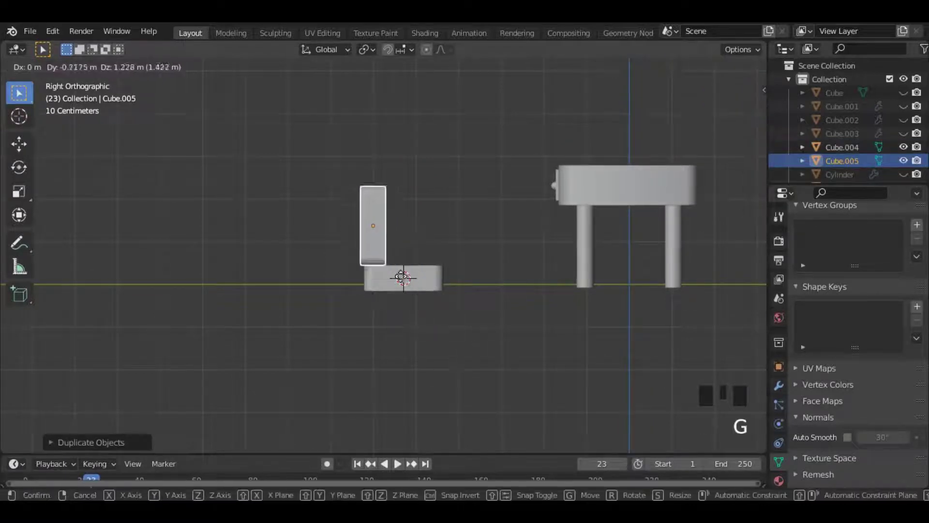
{"action": "left_click", "coordinate": [459, 296]}
{"action": "key", "text": "r"}
{"action": "left_click", "coordinate": [460, 296]}
Slant the backrest by moving its upper vertices about 0.22 m backward along Y with proportional editing
{"action": "key", "text": "Tab"}
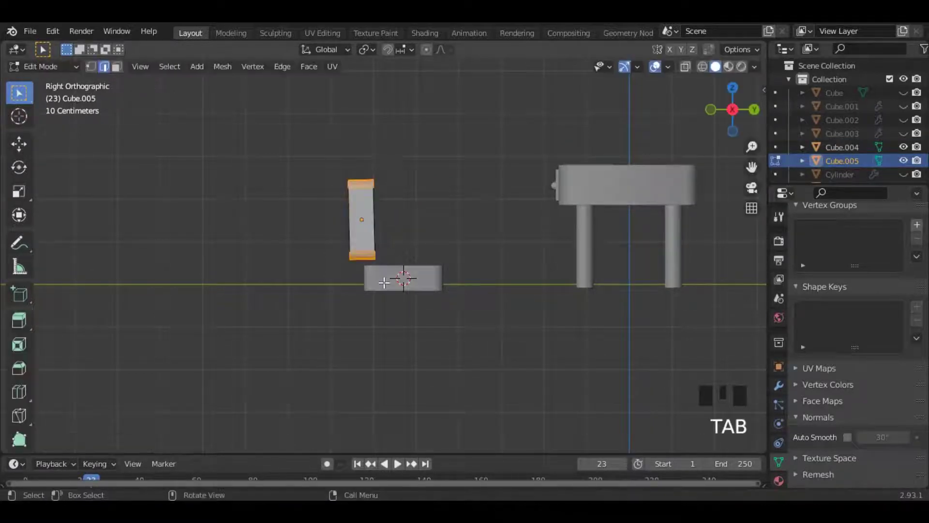
{"action": "left_click", "coordinate": [90, 67]}
{"action": "left_click", "coordinate": [269, 192]}
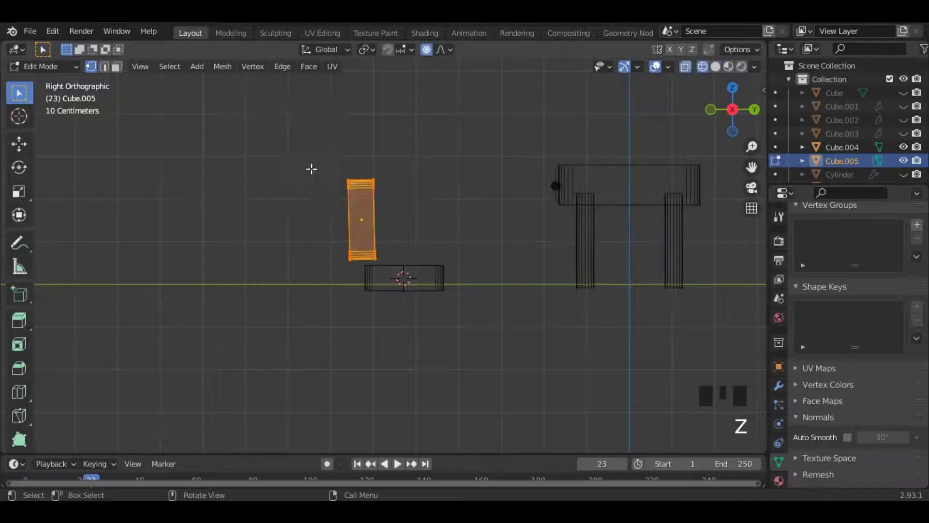
{"action": "key", "text": "g"}
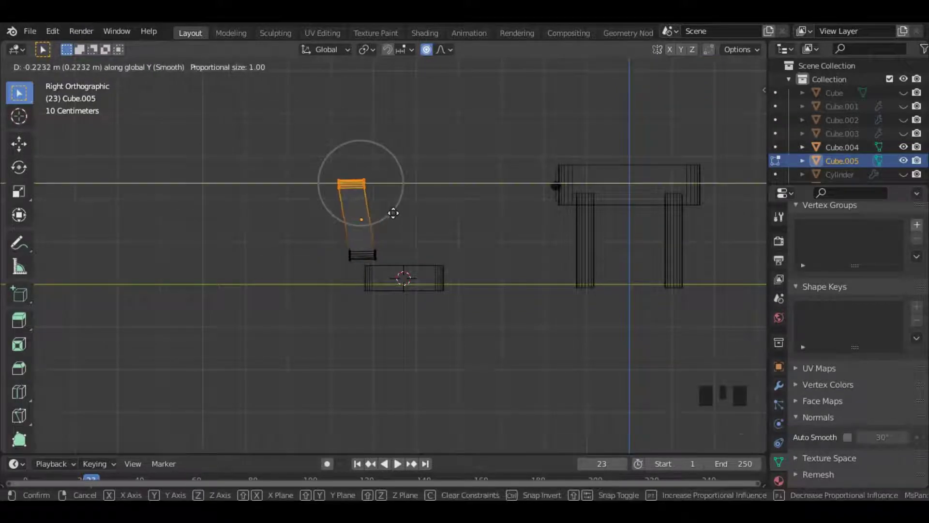
{"action": "left_click", "coordinate": [370, 250]}
{"action": "key", "text": "z"}
{"action": "left_click", "coordinate": [442, 275]}
{"action": "key", "text": "Tab"}
Add a small cube behind the lower end of the backrest and tilt it to match the backrest's slope
{"action": "key", "text": "shift+a"}
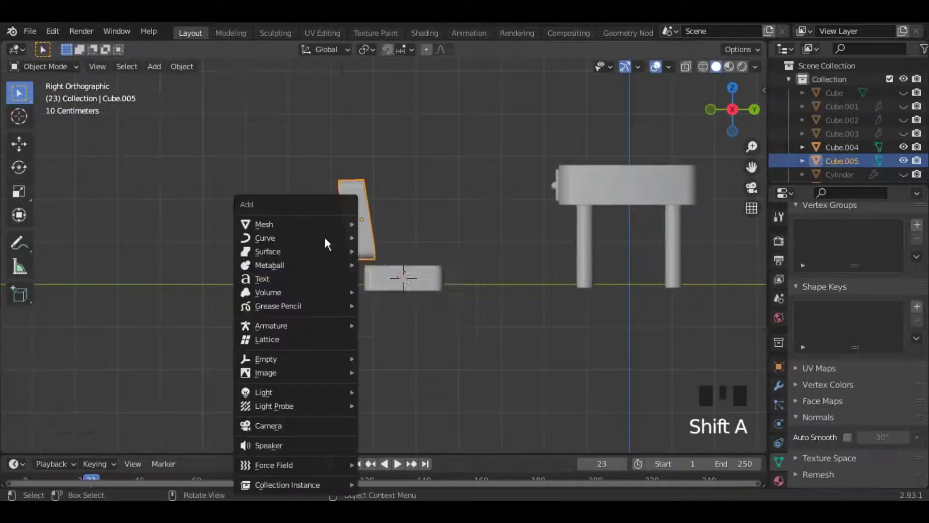
{"action": "mouse_move", "coordinate": [338, 224]}
{"action": "left_click", "coordinate": [382, 238]}
{"action": "key", "text": "s"}
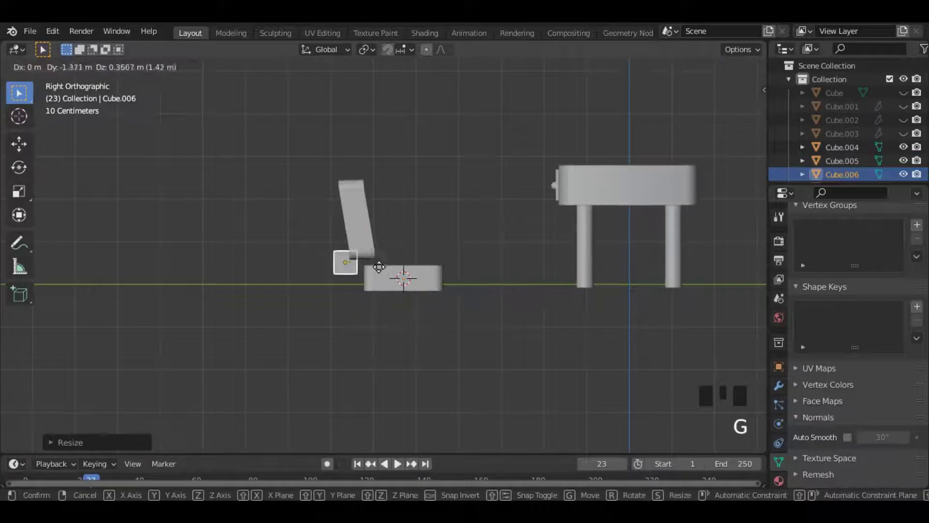
{"action": "left_click", "coordinate": [381, 251]}
{"action": "key", "text": "g"}
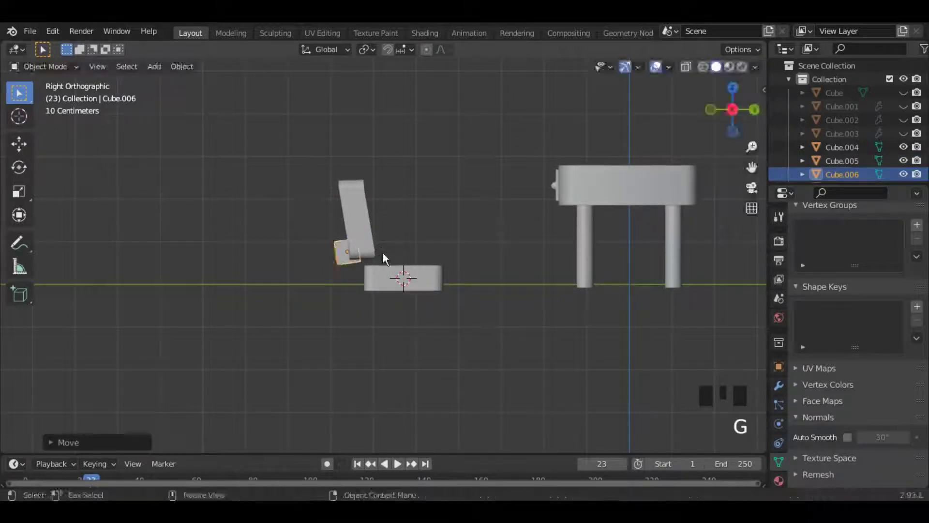
{"action": "key", "text": "s"}
{"action": "left_click", "coordinate": [378, 246]}
Stretch the small cube along Z into a slim support bar and fit it behind the backrest and seat
{"action": "key", "text": "s"}
{"action": "key", "text": "z"}
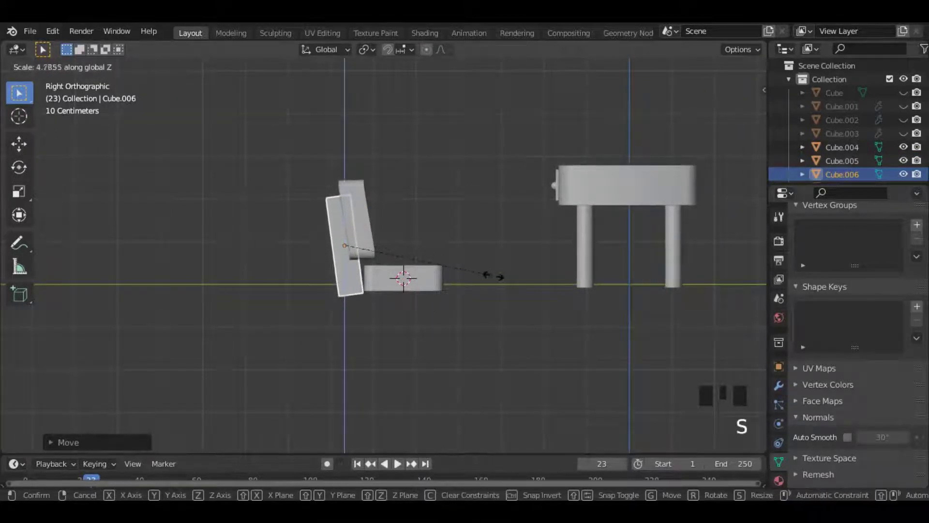
{"action": "left_click", "coordinate": [494, 276]}
{"action": "key", "text": "s"}
{"action": "left_click", "coordinate": [457, 266]}
{"action": "key", "text": "g"}
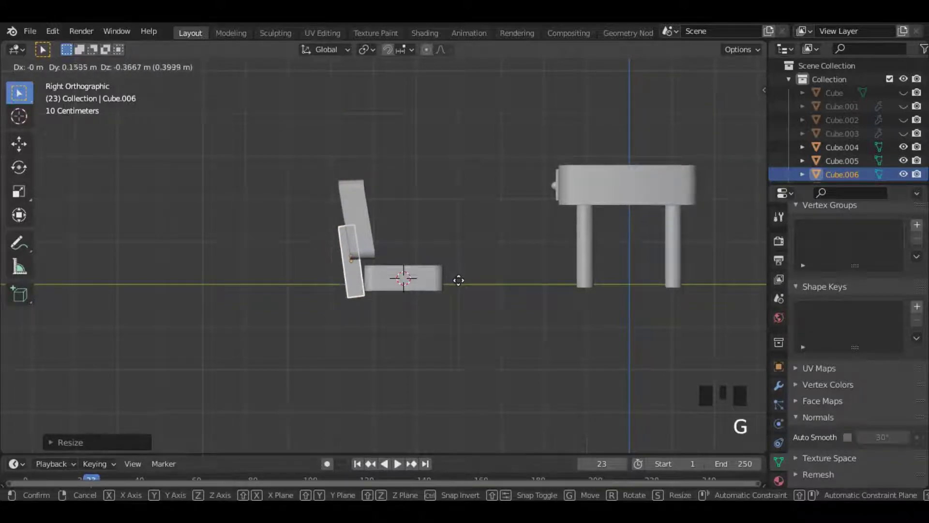
{"action": "left_click", "coordinate": [456, 275]}
Rotate the support bar's bottom face slightly and extrude it about 0.2 m downward
{"action": "key", "text": "Tab"}
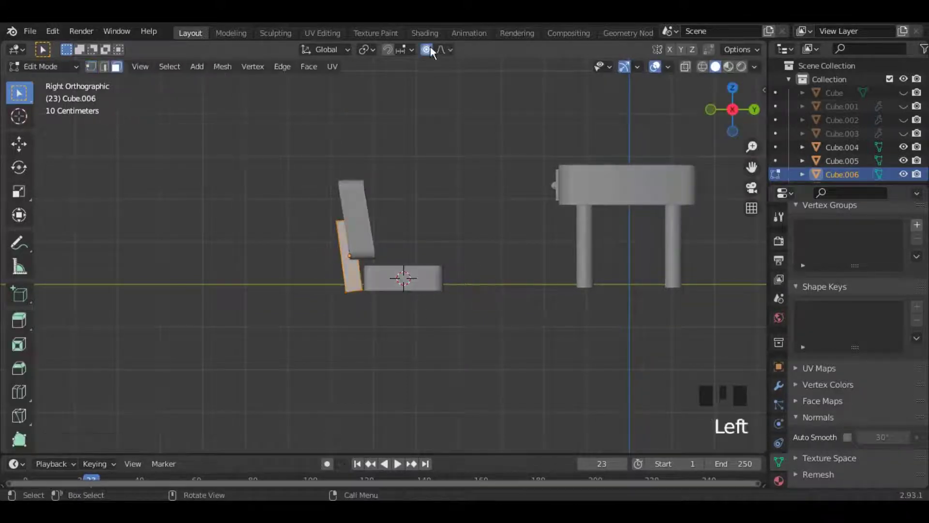
{"action": "left_click_drag", "start_coordinate": [731, 120], "coordinate": [361, 301]}
{"action": "left_click", "coordinate": [732, 103]}
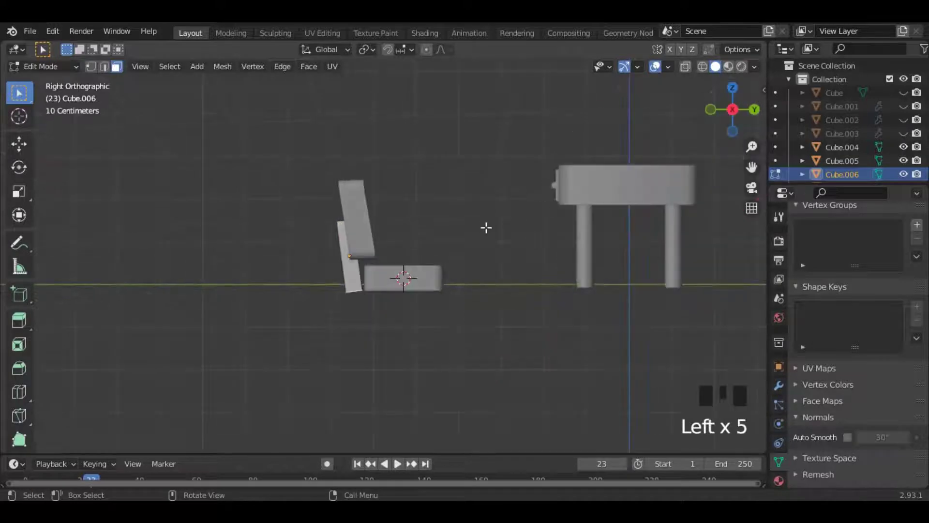
{"action": "key", "text": "r"}
{"action": "left_click", "coordinate": [468, 213]}
{"action": "key", "text": "e"}
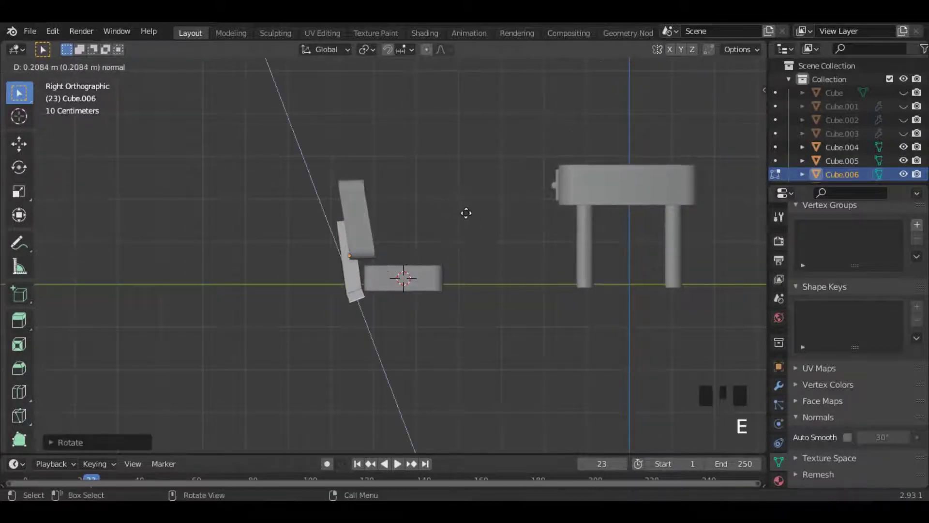
{"action": "left_click", "coordinate": [466, 213]}
Extrude and rotate the end face in short segments to curve the support under the seat, ending with a straight forward segment about 0.43 m long
{"action": "key", "text": "r"}
{"action": "left_click", "coordinate": [417, 175]}
{"action": "key", "text": "e"}
{"action": "left_click", "coordinate": [436, 175]}
{"action": "key", "text": "r"}
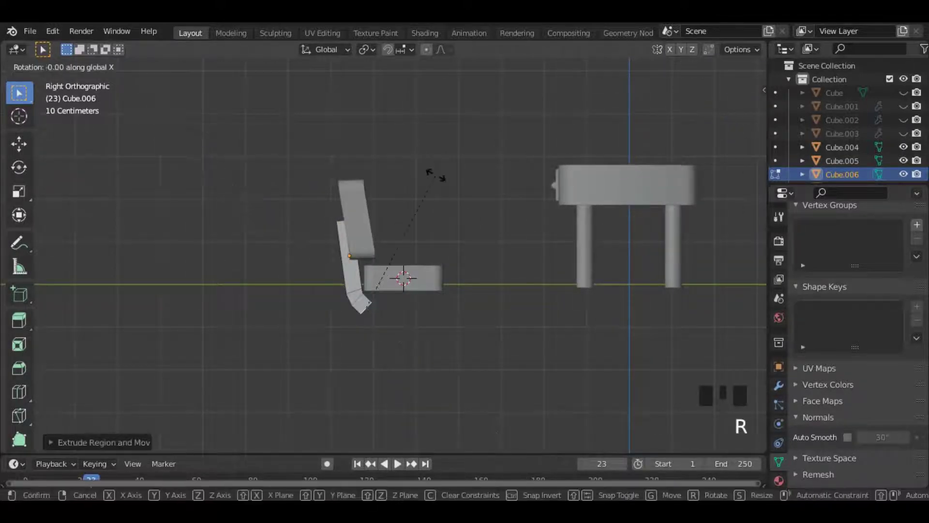
{"action": "left_click", "coordinate": [380, 149]}
{"action": "key", "text": "e"}
{"action": "left_click", "coordinate": [383, 149]}
{"action": "key", "text": "r"}
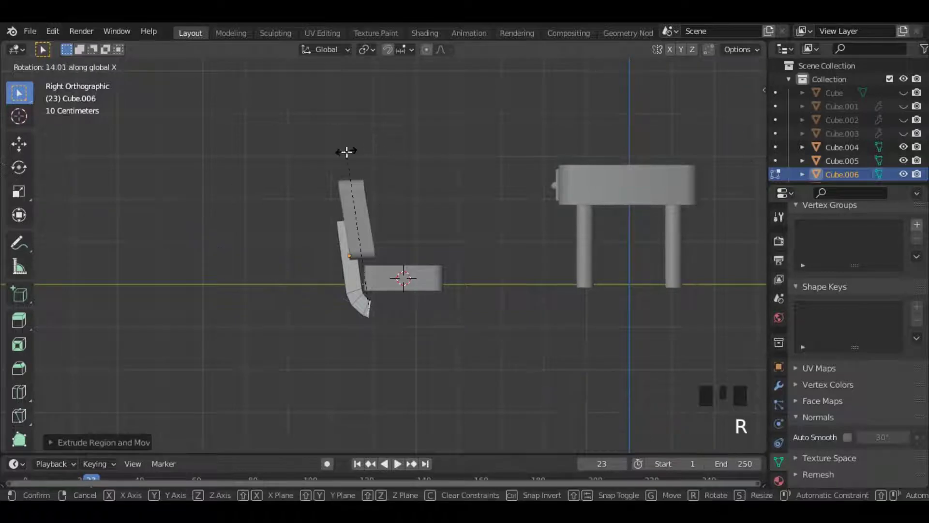
{"action": "left_click", "coordinate": [346, 151]}
{"action": "key", "text": "e"}
{"action": "left_click", "coordinate": [354, 152]}
{"action": "key", "text": "r"}
{"action": "left_click", "coordinate": [337, 163]}
{"action": "key", "text": "e"}
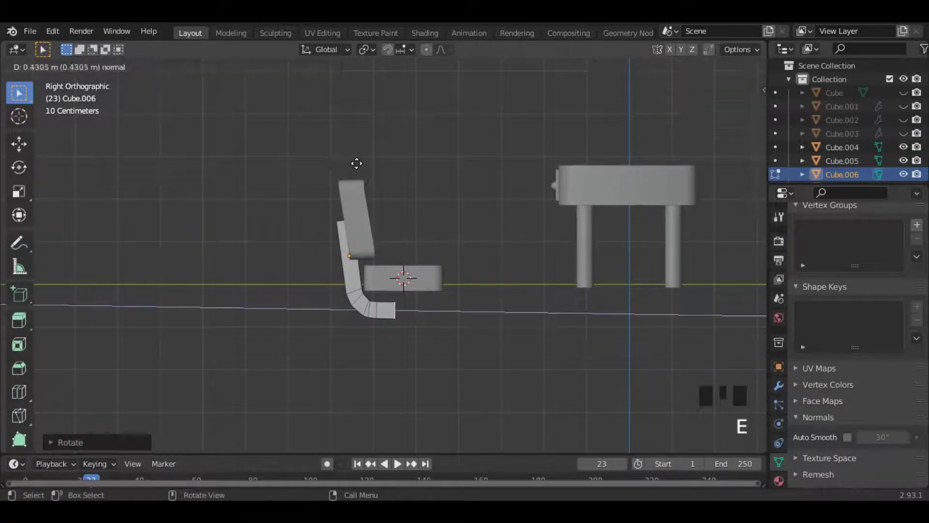
{"action": "left_click", "coordinate": [362, 179]}
Move and slightly rotate the curved support so it fits against the backrest and the seat's underside
{"action": "key", "text": "g"}
{"action": "left_click", "coordinate": [372, 197]}
{"action": "key", "text": "r"}
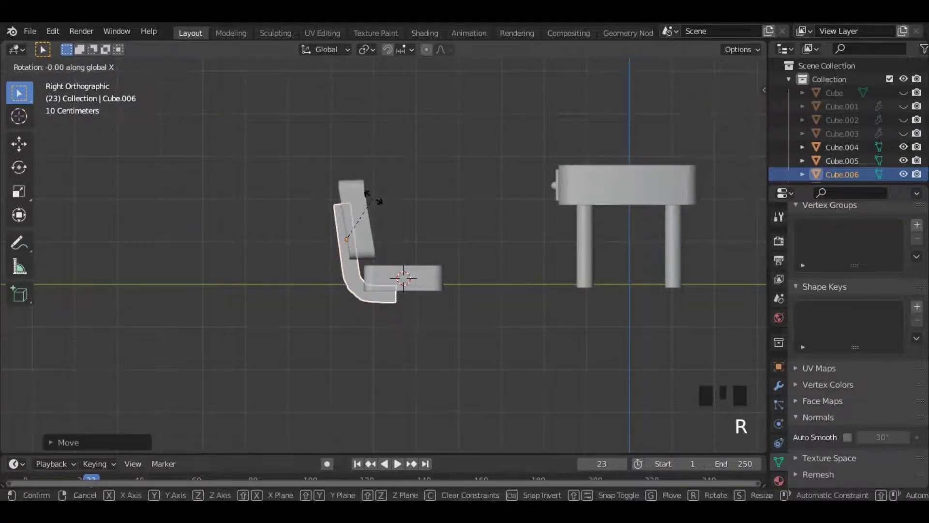
{"action": "left_click", "coordinate": [371, 197]}
{"action": "key", "text": "g"}
{"action": "left_click", "coordinate": [371, 201]}
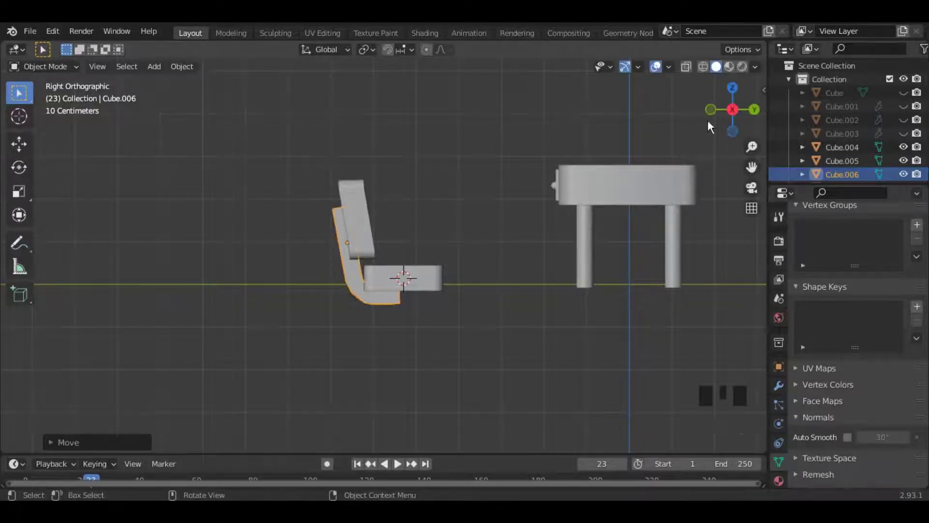
Bevel the edges along the bends of the chair's curved support to smooth the curve
{"action": "left_click_drag", "start_coordinate": [712, 116], "coordinate": [755, 127]}
{"action": "scroll", "coordinate": [320, 288], "scroll_direction": "up", "scroll_amount": 3}
{"action": "key", "text": "Tab"}
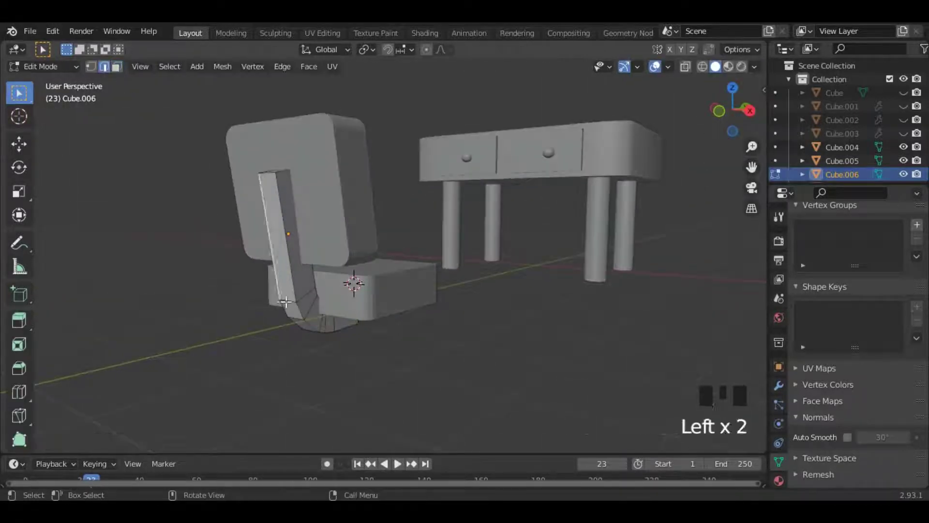
{"action": "left_click_drag", "start_coordinate": [718, 115], "coordinate": [322, 343]}
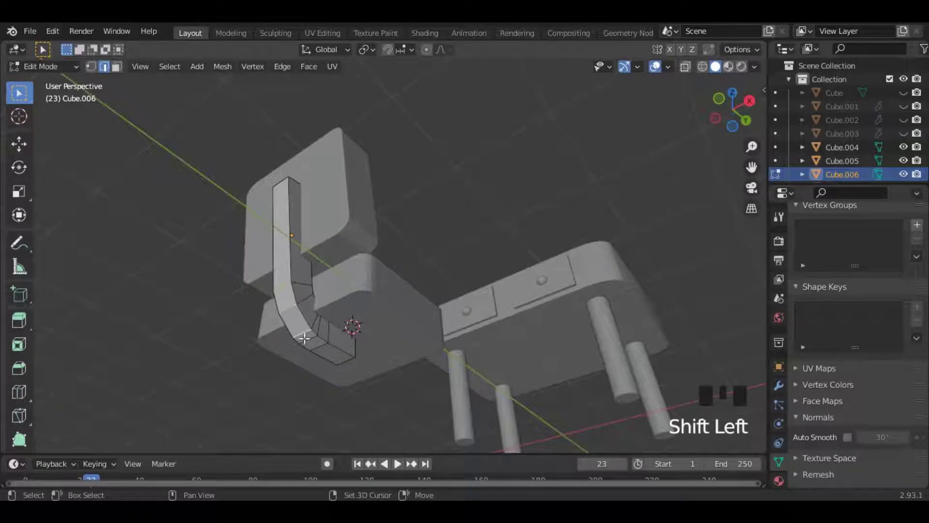
{"action": "key", "text": "ctrl+b"}
{"action": "left_click", "coordinate": [456, 300]}
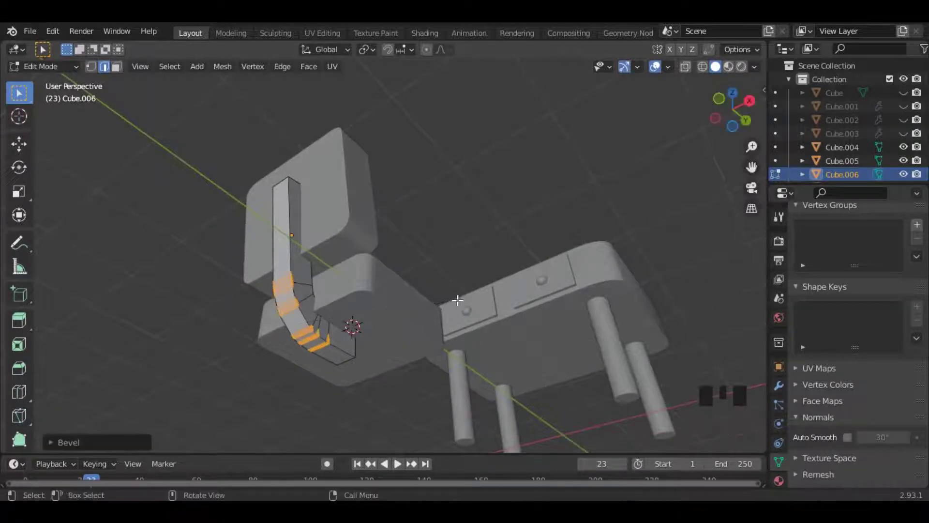
Shade the curved support smooth with Auto Smooth at 30°
{"action": "key", "text": "Tab"}
{"action": "right_click", "coordinate": [357, 242]}
{"action": "left_click", "coordinate": [346, 238]}
{"action": "left_click", "coordinate": [848, 437]}
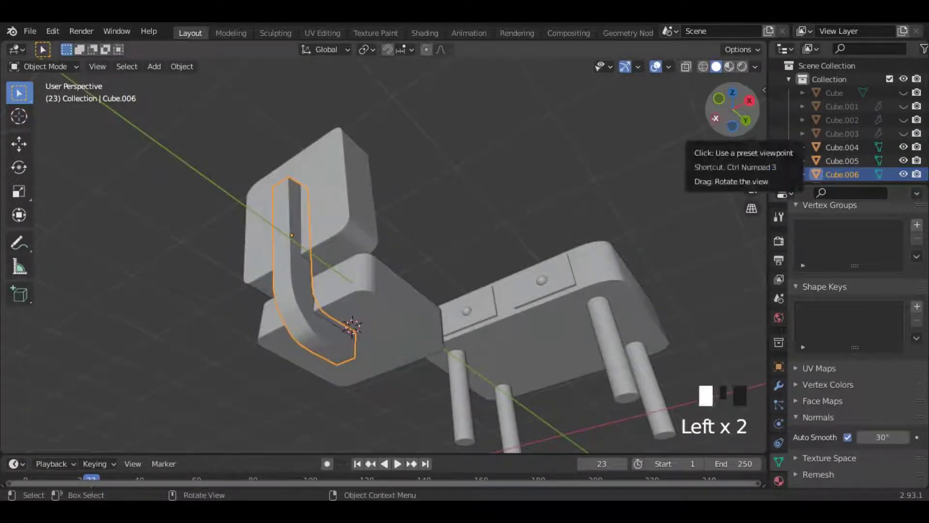
Shade the chair's backrest and seat smooth and enable Auto Smooth at 30° for both
{"action": "mouse_move", "coordinate": [726, 114]}
{"action": "left_mouse_down"}
{"action": "mouse_move", "coordinate": [673, 160]}
{"action": "mouse_move", "coordinate": [714, 127]}
{"action": "left_mouse_up"}
{"action": "left_click", "coordinate": [369, 197]}
{"action": "left_click", "coordinate": [432, 277], "text": "shift"}
{"action": "left_click", "coordinate": [848, 437]}
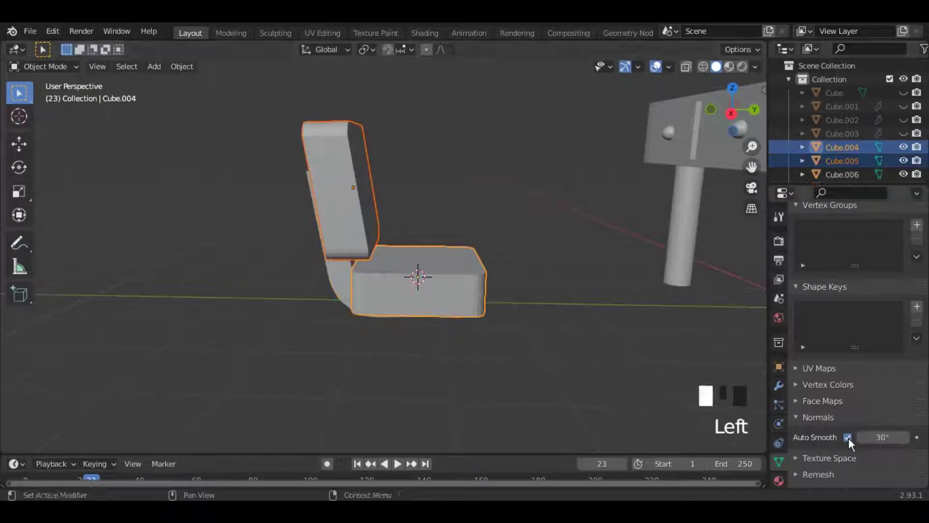
{"action": "right_click", "coordinate": [591, 230]}
{"action": "left_click", "coordinate": [590, 229]}
{"action": "scroll", "coordinate": [693, 354], "scroll_direction": "down", "scroll_amount": 2}
{"action": "left_click", "coordinate": [379, 222]}
{"action": "left_click", "coordinate": [848, 439]}
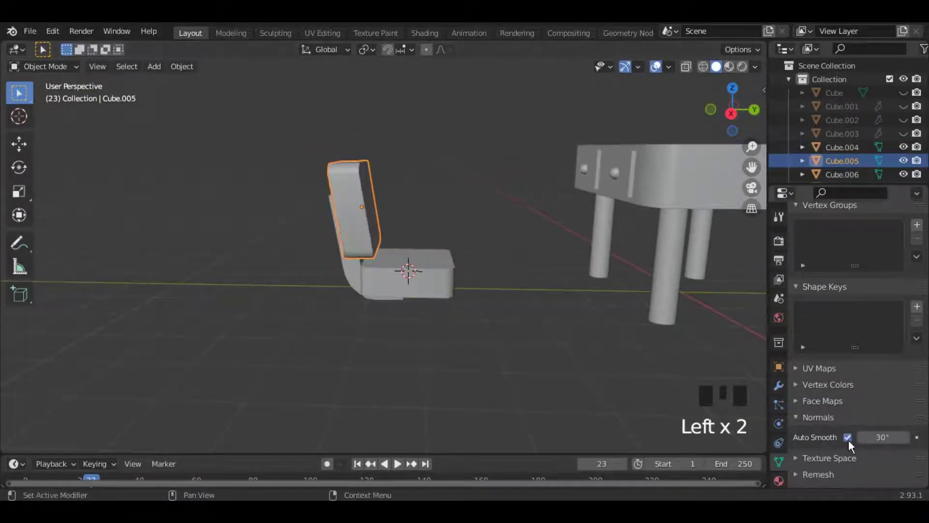
Scale the chair's backrest slightly along X
{"action": "left_click", "coordinate": [731, 113]}
{"action": "key", "text": "s"}
{"action": "key", "text": "x"}
{"action": "left_click", "coordinate": [563, 189]}
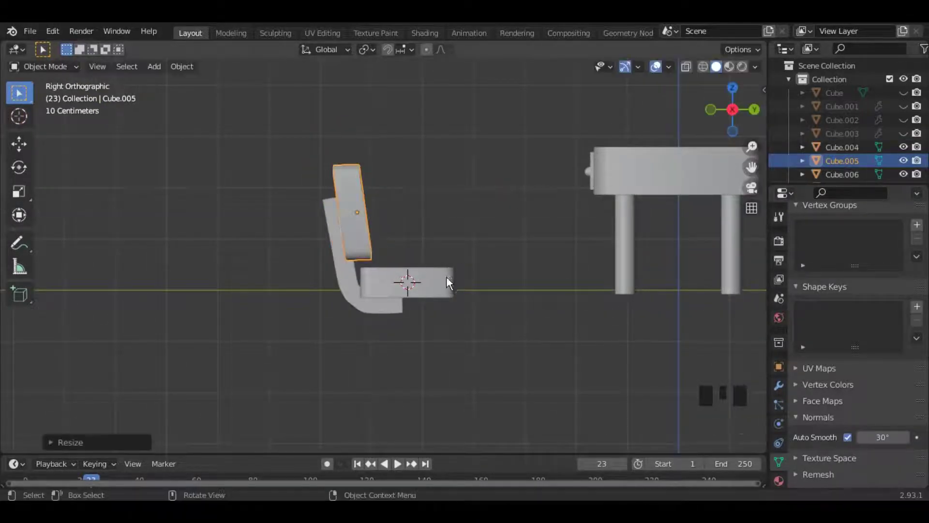
Flatten the seat slightly along Z and move the curved support up against its underside
{"action": "left_click", "coordinate": [448, 281]}
{"action": "key", "text": "s"}
{"action": "key", "text": "z"}
{"action": "left_click", "coordinate": [559, 318]}
{"action": "left_click", "coordinate": [394, 305]}
{"action": "key", "text": "s"}
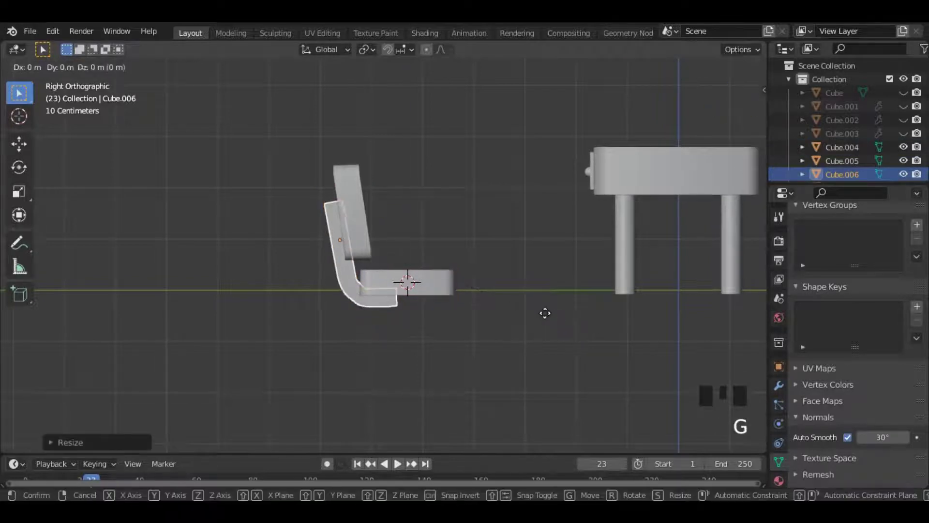
{"action": "left_click", "coordinate": [547, 314]}
Add a cylinder and shrink it to the width of a slim chair post under the seat
{"action": "key", "text": "shift+a"}
{"action": "mouse_move", "coordinate": [385, 223]}
{"action": "left_click", "coordinate": [520, 291]}
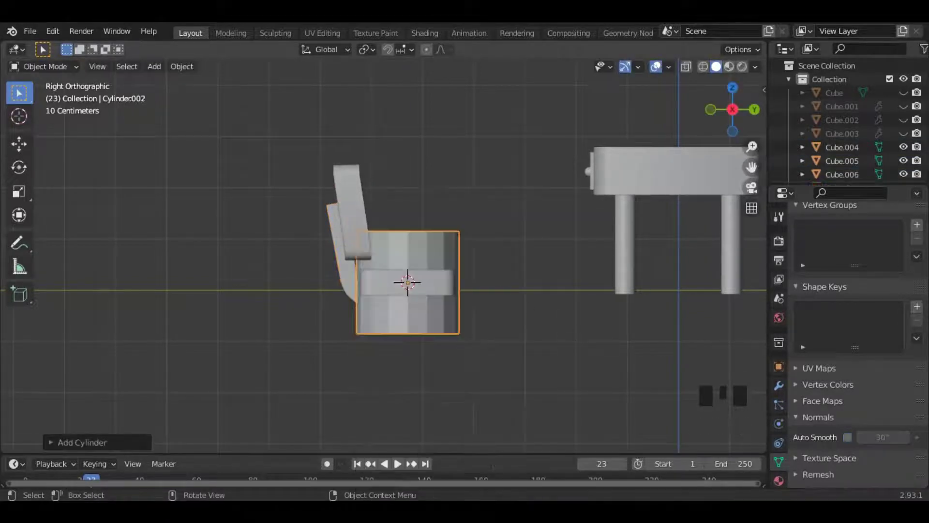
{"action": "key", "text": "s"}
{"action": "left_click", "coordinate": [440, 305]}
Stretch the small cylinder along Z into a post and move it down so it hangs under the seat
{"action": "key", "text": "s"}
{"action": "key", "text": "z"}
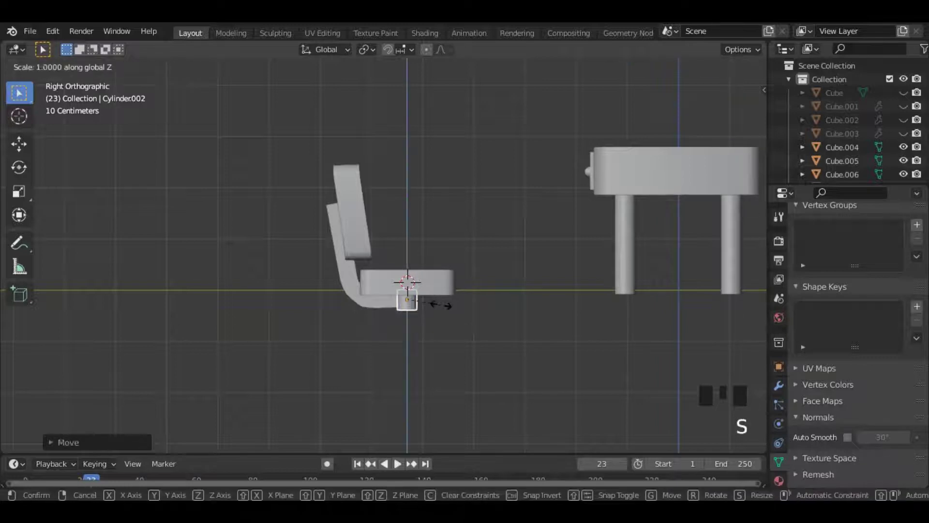
{"action": "left_click", "coordinate": [578, 346]}
{"action": "key", "text": "g"}
{"action": "key", "text": "z"}
{"action": "left_click", "coordinate": [589, 393]}
{"action": "key", "text": "s"}
{"action": "key", "text": "z"}
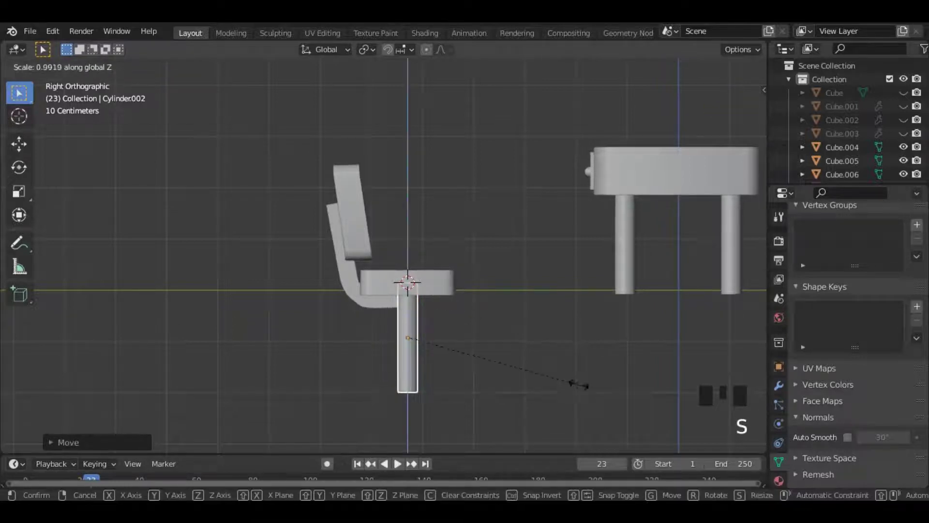
{"action": "left_click", "coordinate": [549, 378]}
{"action": "key", "text": "g"}
{"action": "left_click", "coordinate": [547, 368]}
Add a mesh circle, lower it along Z to the post's foot and shrink it to the size of a chair base
{"action": "key", "text": "shift+a"}
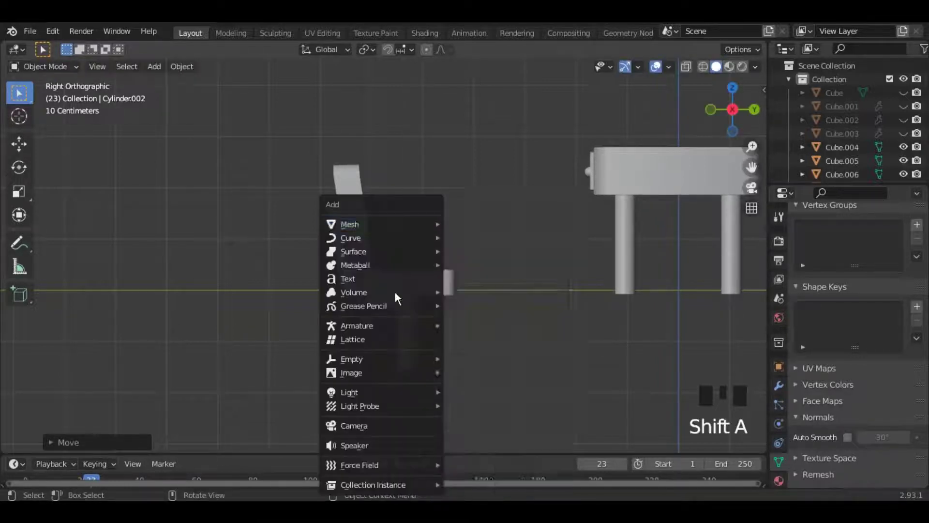
{"action": "mouse_move", "coordinate": [358, 222]}
{"action": "left_click", "coordinate": [475, 249]}
{"action": "key", "text": "g"}
{"action": "key", "text": "z"}
{"action": "left_click", "coordinate": [475, 332]}
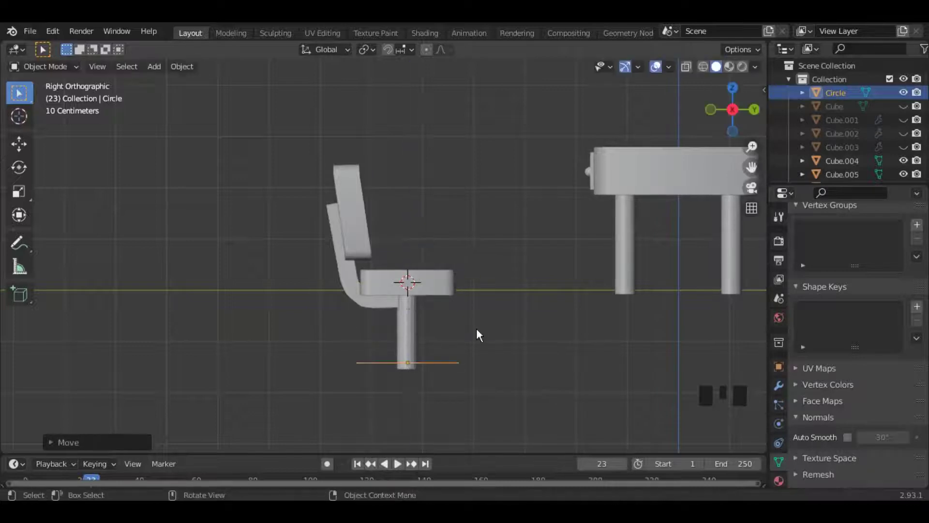
{"action": "key", "text": "s"}
{"action": "left_click", "coordinate": [443, 349]}
Fill the circle with a face and extrude it about 0.17 m downward into a disc base
{"action": "left_click_drag", "start_coordinate": [715, 98], "coordinate": [724, 127]}
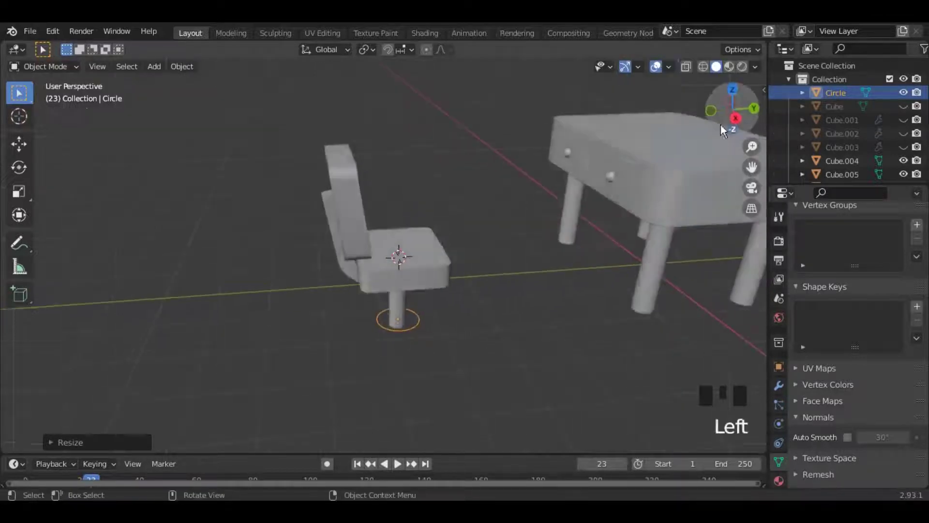
{"action": "key", "text": "Tab"}
{"action": "key", "text": "f"}
{"action": "left_click", "coordinate": [735, 119]}
{"action": "key", "text": "e"}
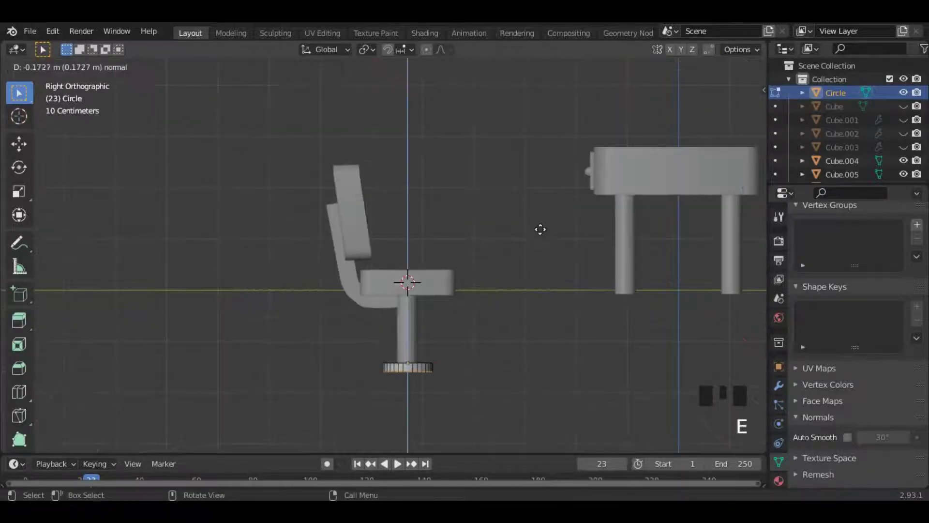
{"action": "left_click", "coordinate": [540, 227]}
Shade the chair's disc base and post smooth with Auto Smooth at 30°
{"action": "key", "text": "Tab"}
{"action": "right_click", "coordinate": [497, 256]}
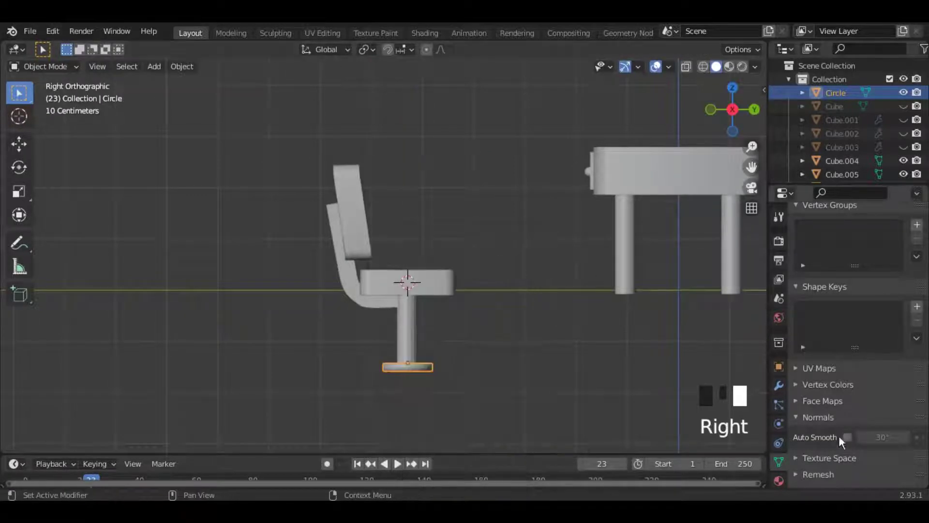
{"action": "left_click", "coordinate": [413, 336]}
{"action": "right_click", "coordinate": [391, 248]}
{"action": "left_click", "coordinate": [391, 249]}
{"action": "left_click", "coordinate": [848, 437]}
{"action": "left_click", "coordinate": [601, 332]}
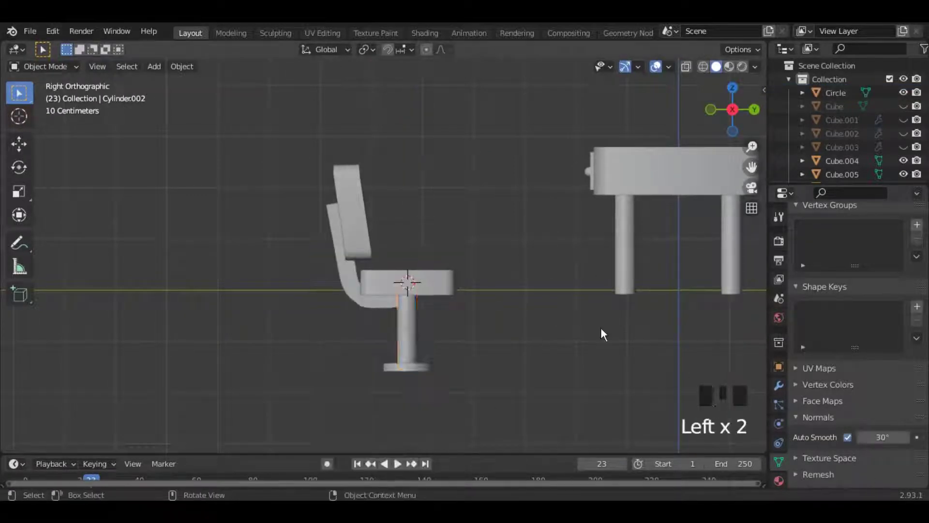
Select all the chair parts, scale them down and position the chair in front of the desk at its floor level
{"action": "mouse_move", "coordinate": [729, 101]}
{"action": "left_mouse_down"}
{"action": "mouse_move", "coordinate": [759, 110]}
{"action": "mouse_move", "coordinate": [746, 107]}
{"action": "left_mouse_up"}
{"action": "left_click_drag", "start_coordinate": [270, 118], "coordinate": [375, 286]}
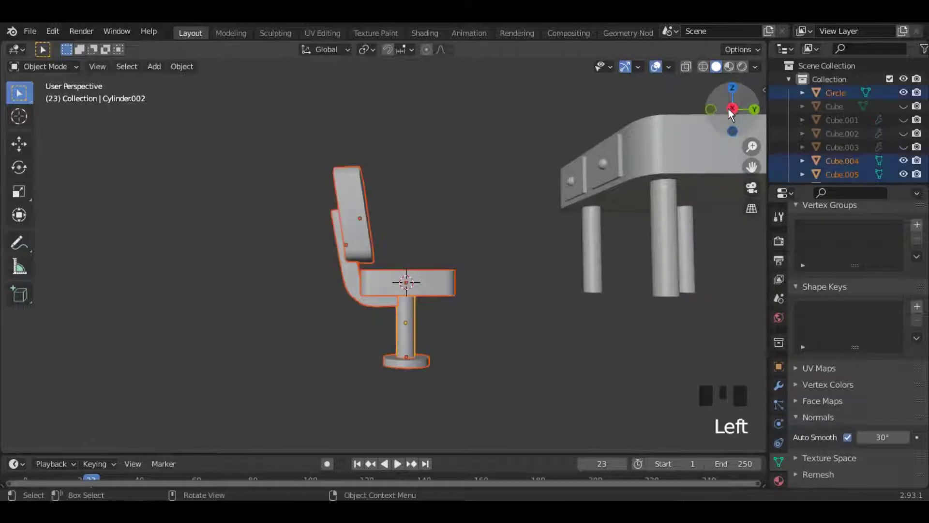
{"action": "left_click", "coordinate": [728, 106]}
{"action": "scroll", "coordinate": [522, 237], "scroll_direction": "down", "scroll_amount": 3}
{"action": "key", "text": "g"}
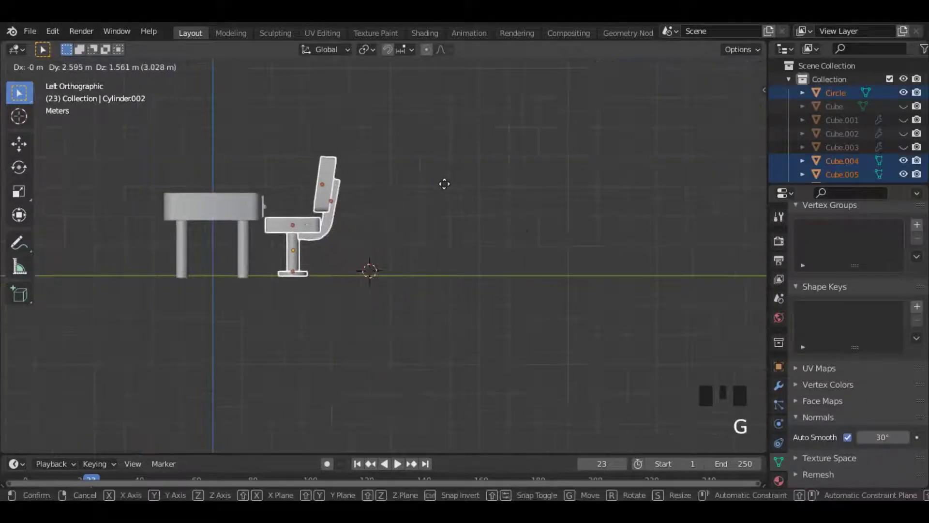
{"action": "left_click", "coordinate": [397, 212]}
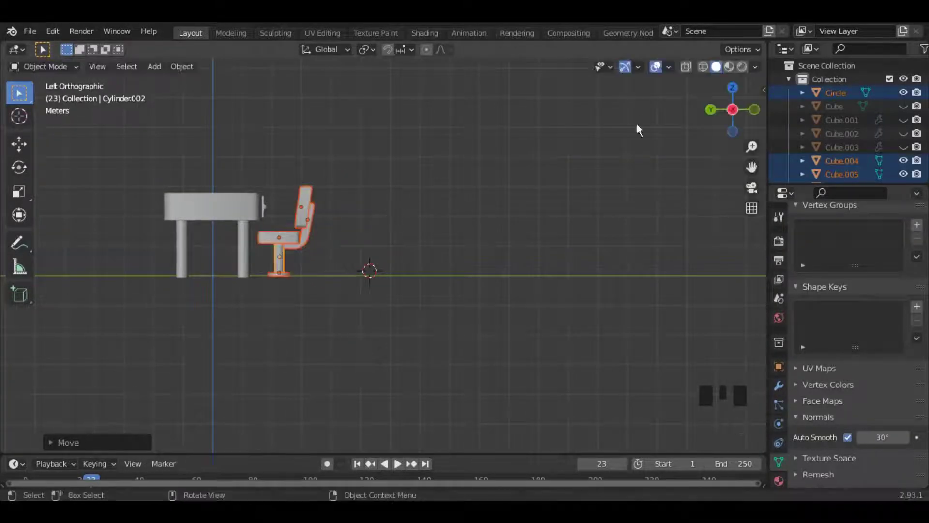
{"action": "left_click", "coordinate": [731, 90]}
{"action": "key", "text": "g"}
{"action": "left_click", "coordinate": [561, 145]}
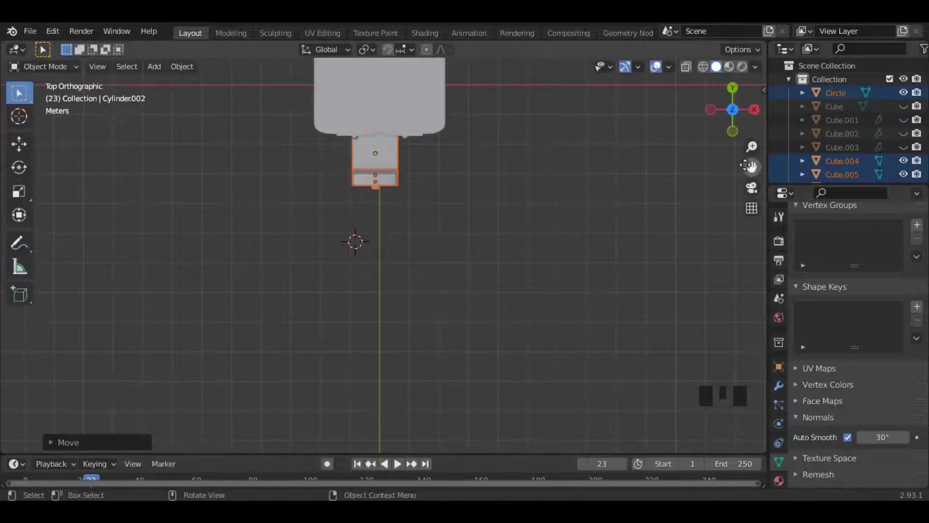
Rotate the whole chair about 15° around Z and reposition it in front of the desk
{"action": "left_click_drag", "start_coordinate": [753, 166], "coordinate": [682, 286]}
{"action": "left_click_drag", "start_coordinate": [750, 118], "coordinate": [650, 62]}
{"action": "key", "text": "r"}
{"action": "key", "text": "z"}
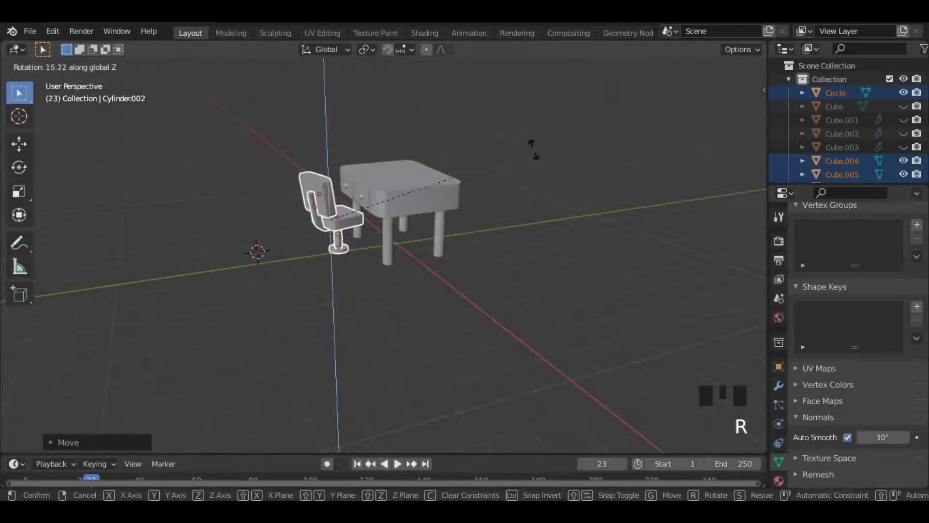
{"action": "left_click", "coordinate": [530, 143]}
{"action": "left_click", "coordinate": [735, 84]}
{"action": "key", "text": "g"}
{"action": "left_click", "coordinate": [569, 177]}
{"action": "left_click_drag", "start_coordinate": [732, 104], "coordinate": [620, 221]}
{"action": "scroll", "coordinate": [619, 221], "scroll_direction": "down", "scroll_amount": 2}
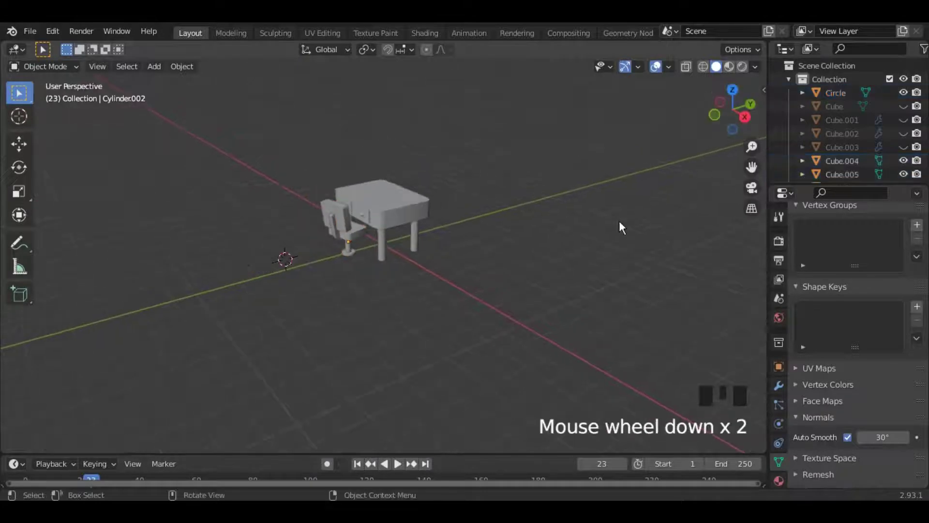
Unhide the room and move the desk with its legs onto the floor in the corner against the walls
{"action": "left_click", "coordinate": [903, 106]}
{"action": "left_click", "coordinate": [415, 229], "text": "shift"}
{"action": "left_click", "coordinate": [745, 117]}
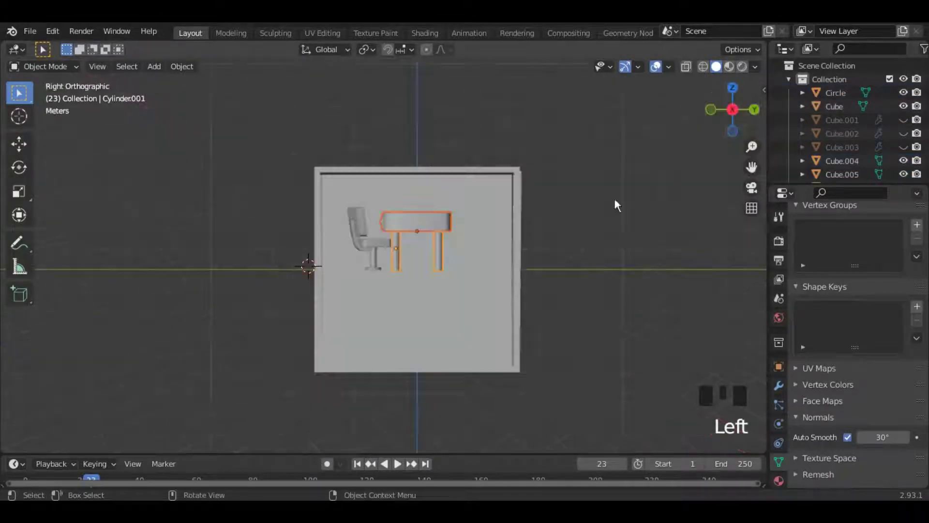
{"action": "key", "text": "g"}
{"action": "left_click", "coordinate": [571, 349]}
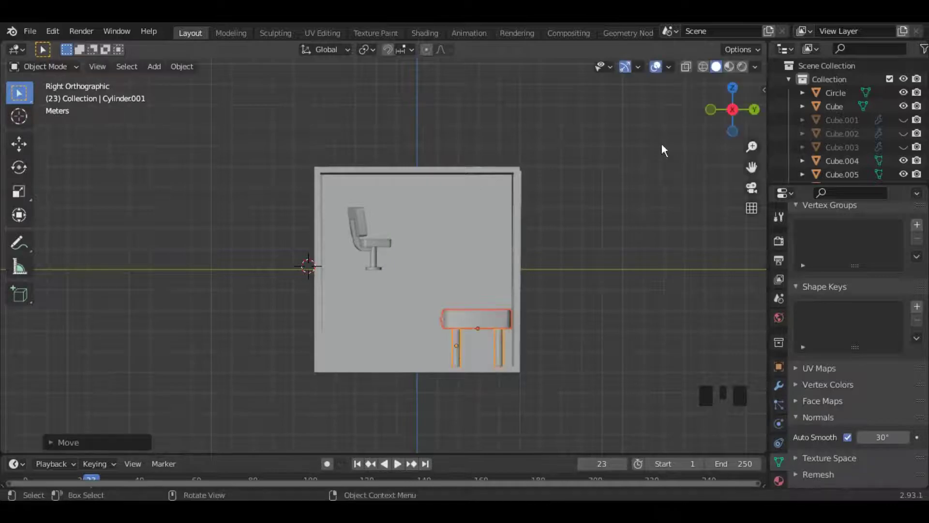
{"action": "left_click_drag", "start_coordinate": [712, 112], "coordinate": [571, 160]}
{"action": "key", "text": "g"}
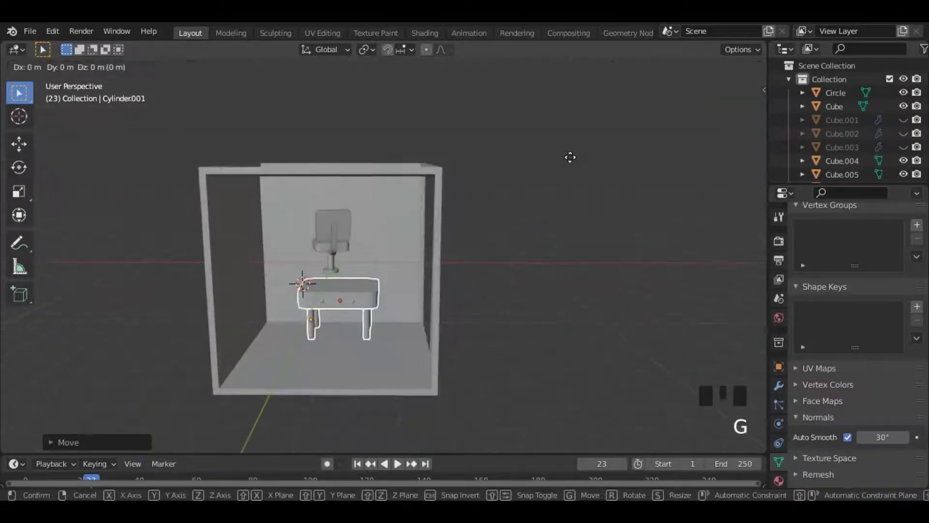
{"action": "left_click", "coordinate": [612, 160]}
Shorten the desk legs slightly along Z
{"action": "left_click_drag", "start_coordinate": [740, 100], "coordinate": [666, 110]}
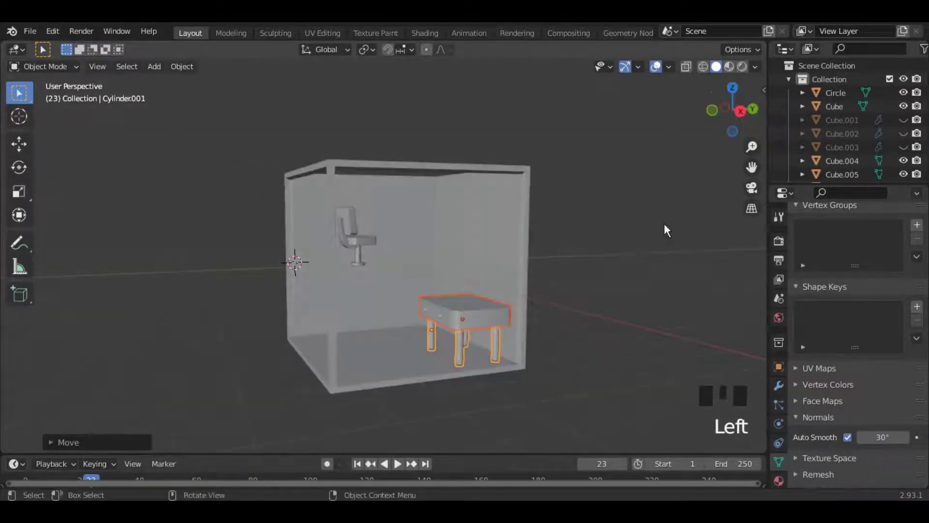
{"action": "left_click", "coordinate": [460, 339]}
{"action": "left_click", "coordinate": [458, 344]}
{"action": "key", "text": "s"}
{"action": "key", "text": "z"}
{"action": "left_click", "coordinate": [632, 287]}
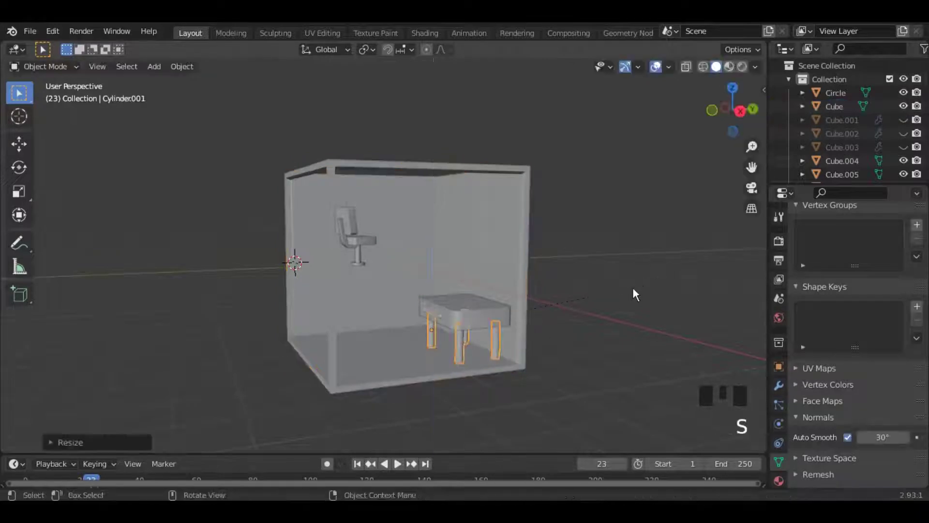
Move the desk legs along Z to stand on the room floor and lower the desk body onto them
{"action": "left_click", "coordinate": [737, 115]}
{"action": "scroll", "coordinate": [636, 230], "scroll_direction": "up", "scroll_amount": 2}
{"action": "key", "text": "g"}
{"action": "key", "text": "z"}
{"action": "left_click", "coordinate": [636, 232]}
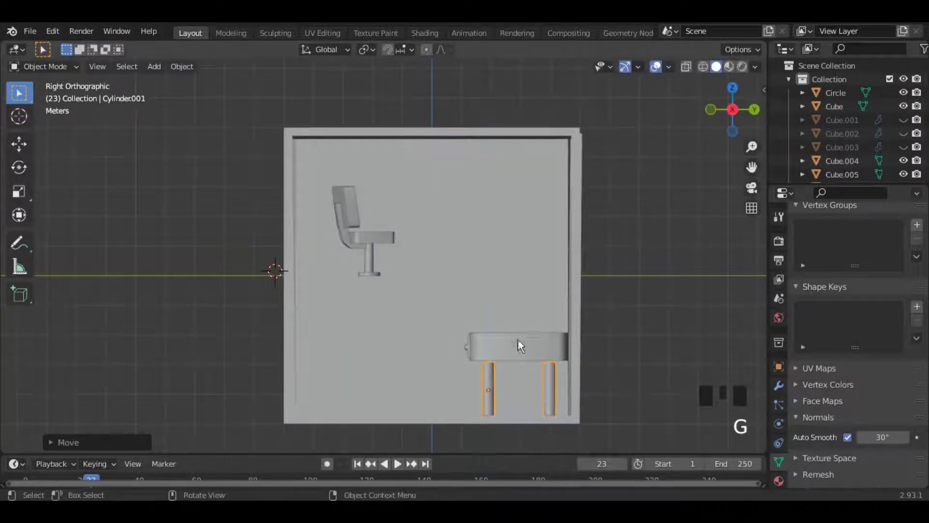
{"action": "left_click", "coordinate": [518, 344]}
{"action": "key", "text": "g"}
{"action": "left_click", "coordinate": [640, 310]}
Select all the chair parts and move them down onto the room floor in front of the desk
{"action": "left_click_drag", "start_coordinate": [733, 107], "coordinate": [756, 109]}
{"action": "left_click", "coordinate": [302, 195]}
{"action": "left_click", "coordinate": [309, 228], "text": "shift"}
{"action": "left_click", "coordinate": [319, 235], "text": "shift"}
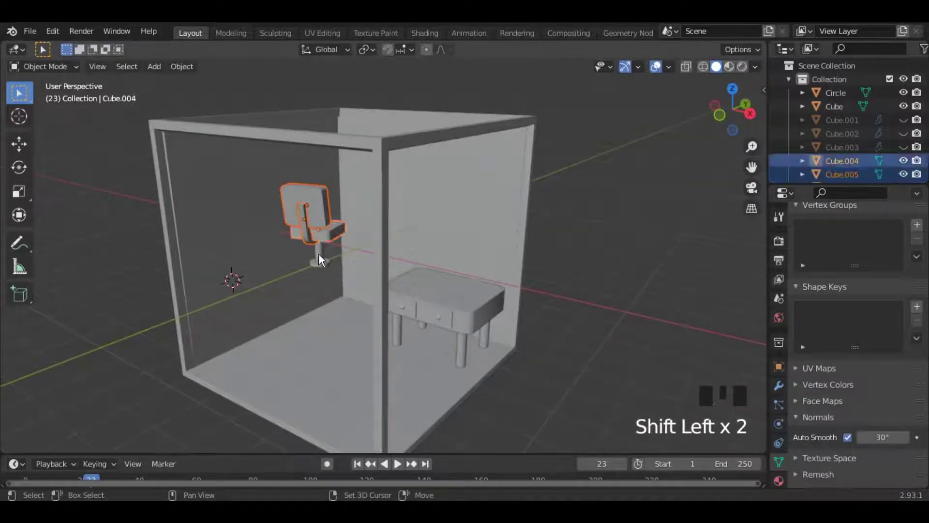
{"action": "left_click", "coordinate": [319, 253], "text": "shift"}
{"action": "left_click", "coordinate": [317, 264], "text": "shift"}
{"action": "left_click", "coordinate": [751, 114]}
{"action": "key", "text": "g"}
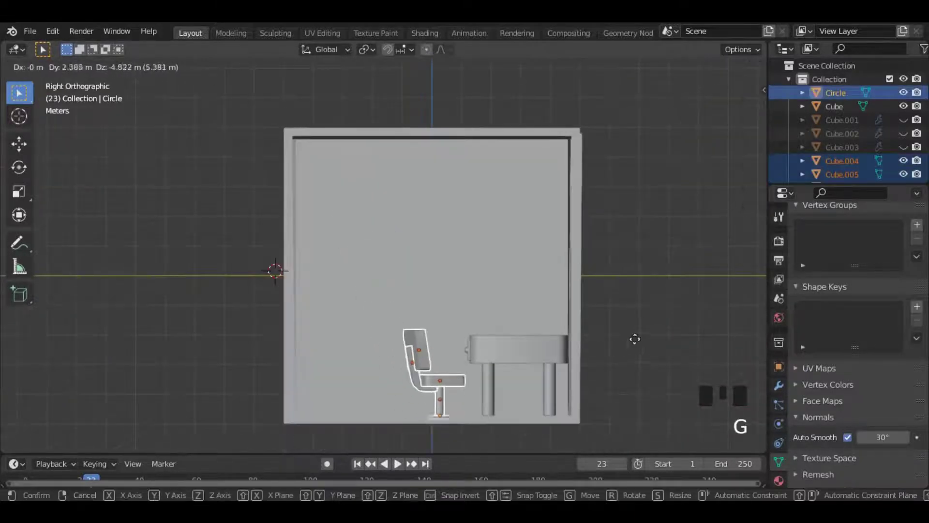
{"action": "left_click", "coordinate": [648, 335]}
Shift the chair along X so it lines up with the middle of the desk
{"action": "left_click_drag", "start_coordinate": [732, 108], "coordinate": [761, 154]}
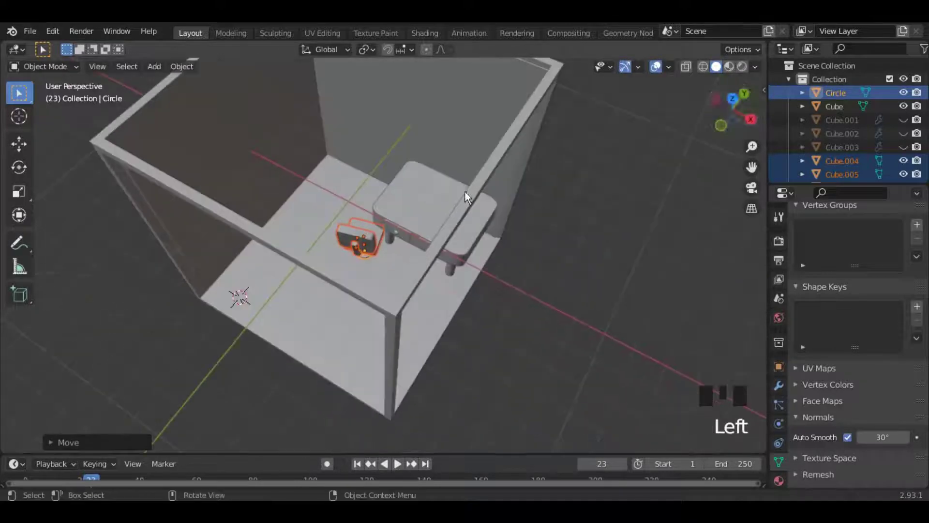
{"action": "key", "text": "g"}
{"action": "key", "text": "x"}
{"action": "left_click", "coordinate": [513, 228]}
Select the room with all visible furniture and raise it along Z until its floor rests on the ground line
{"action": "left_click_drag", "start_coordinate": [733, 110], "coordinate": [692, 49]}
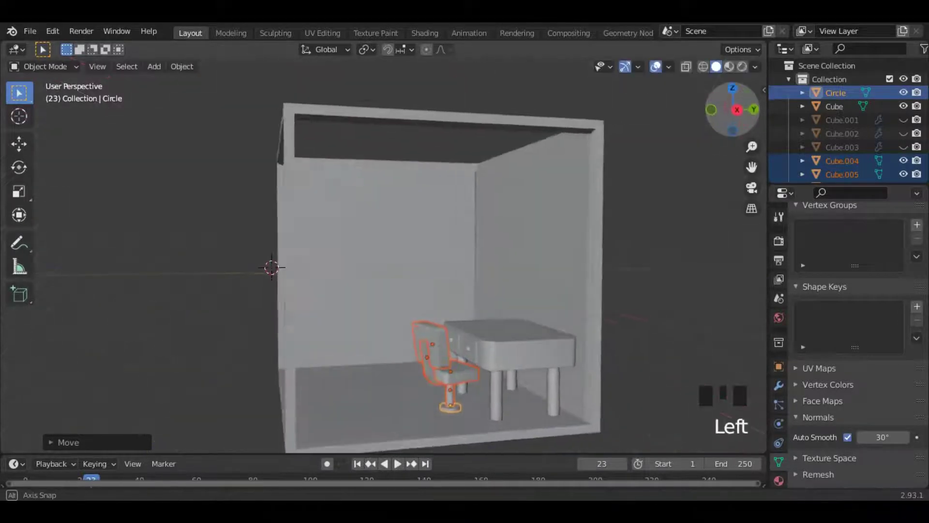
{"action": "scroll", "coordinate": [361, 202], "scroll_direction": "down", "scroll_amount": 2}
{"action": "left_click_drag", "start_coordinate": [257, 124], "coordinate": [567, 404]}
{"action": "key", "text": "g"}
{"action": "key", "text": "z"}
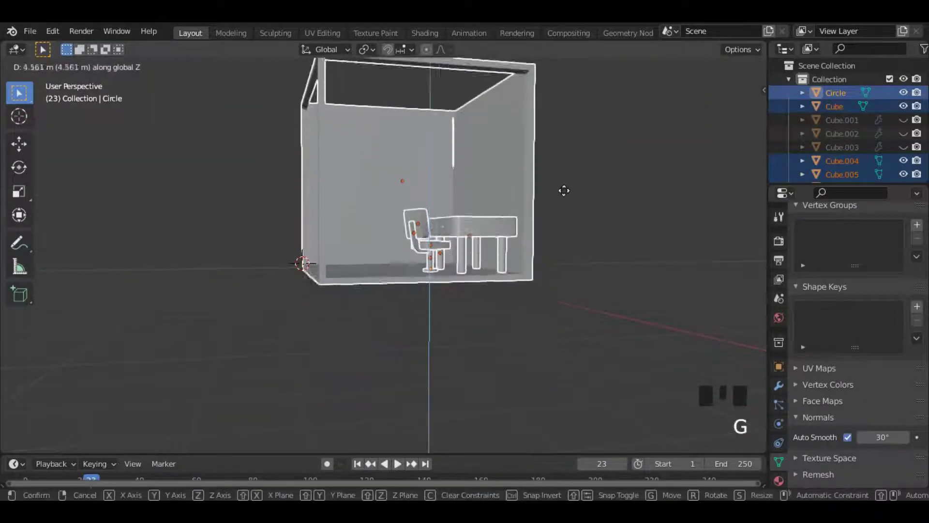
{"action": "left_click", "coordinate": [564, 177]}
{"action": "left_click", "coordinate": [736, 111]}
{"action": "key", "text": "g"}
{"action": "key", "text": "z"}
{"action": "left_click", "coordinate": [601, 193]}
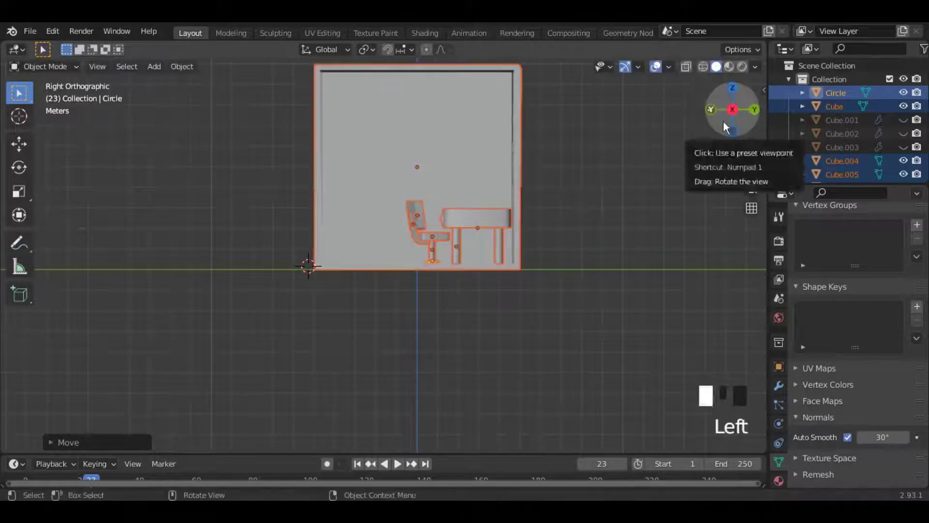
Select the chair's backrest, back support and seat and rotate them slightly about the Z axis
{"action": "left_click", "coordinate": [609, 243]}
{"action": "left_click_drag", "start_coordinate": [723, 121], "coordinate": [774, 212]}
{"action": "scroll", "coordinate": [610, 242], "scroll_direction": "down", "scroll_amount": 1}
{"action": "scroll", "coordinate": [449, 266], "scroll_direction": "up", "scroll_amount": 2}
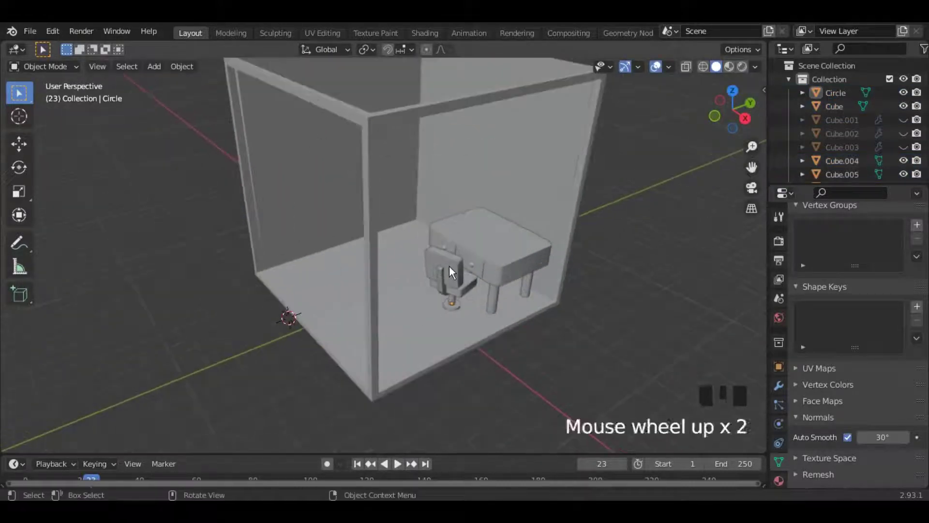
{"action": "left_click", "coordinate": [448, 266]}
{"action": "left_click", "coordinate": [441, 282], "text": "shift"}
{"action": "left_click", "coordinate": [462, 287], "text": "shift"}
{"action": "key", "text": "r"}
{"action": "key", "text": "z"}
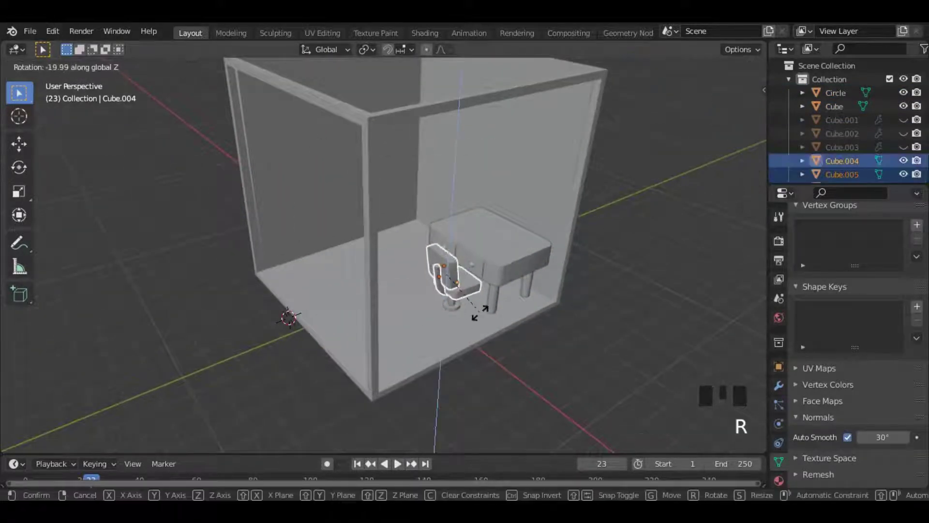
{"action": "left_click", "coordinate": [481, 312]}
{"action": "left_click", "coordinate": [577, 320]}
Add a plane mesh for a rug and scale it along X into a rectangle
{"action": "scroll", "coordinate": [486, 304], "scroll_direction": "down", "scroll_amount": 2}
{"action": "key", "text": "shift+a"}
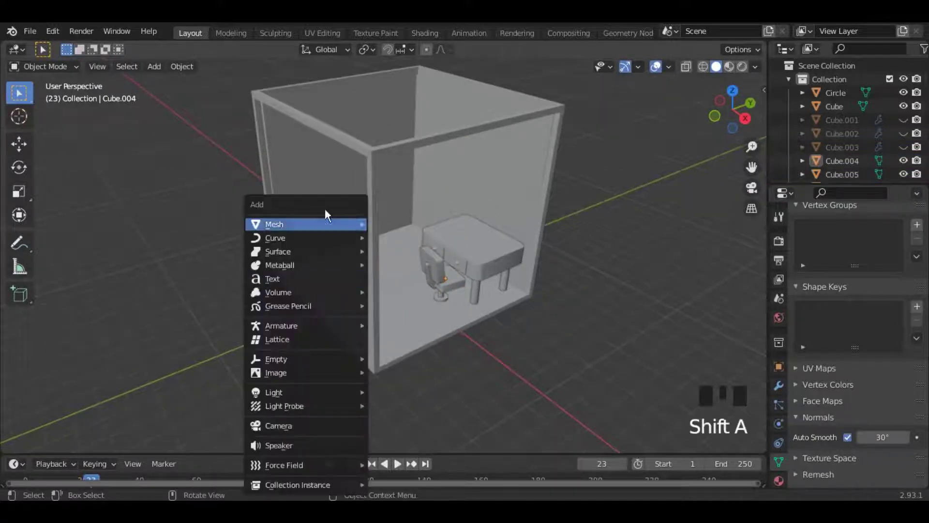
{"action": "mouse_move", "coordinate": [338, 224]}
{"action": "left_click", "coordinate": [405, 223]}
{"action": "key", "text": "s"}
{"action": "key", "text": "x"}
{"action": "key", "text": "Return"}
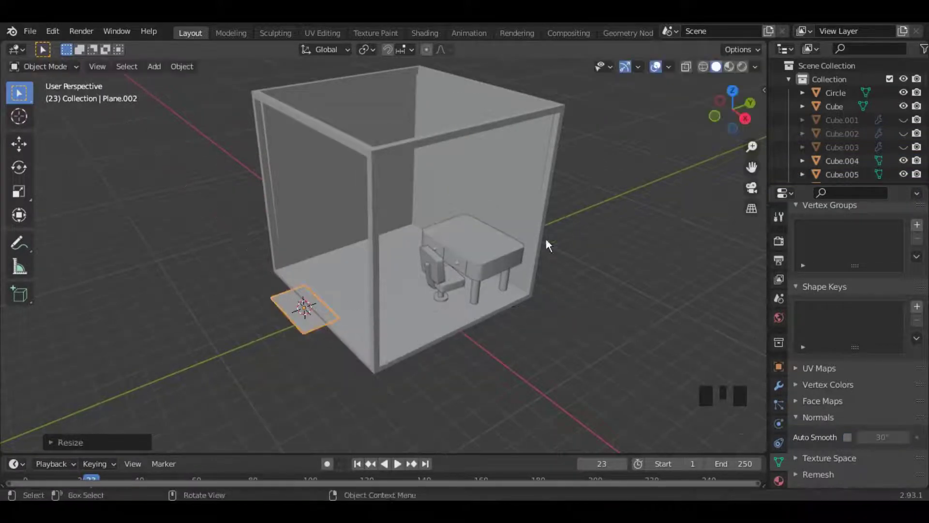
Place the rug plane on the room floor near the open front, then shift it along X behind the chair
{"action": "key", "text": "g"}
{"action": "left_click", "coordinate": [527, 308]}
{"action": "left_click", "coordinate": [746, 121]}
{"action": "key", "text": "g"}
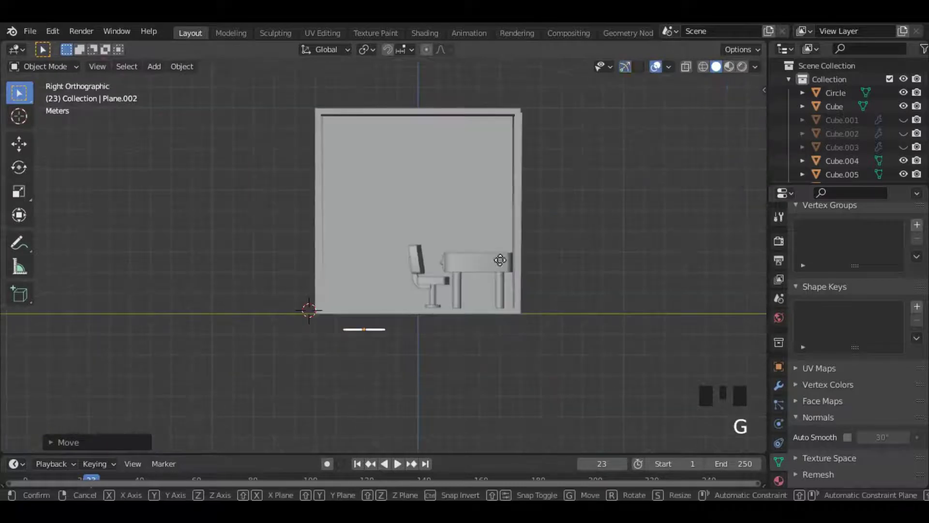
{"action": "left_click", "coordinate": [487, 236]}
{"action": "left_click", "coordinate": [711, 109]}
{"action": "key", "text": "g"}
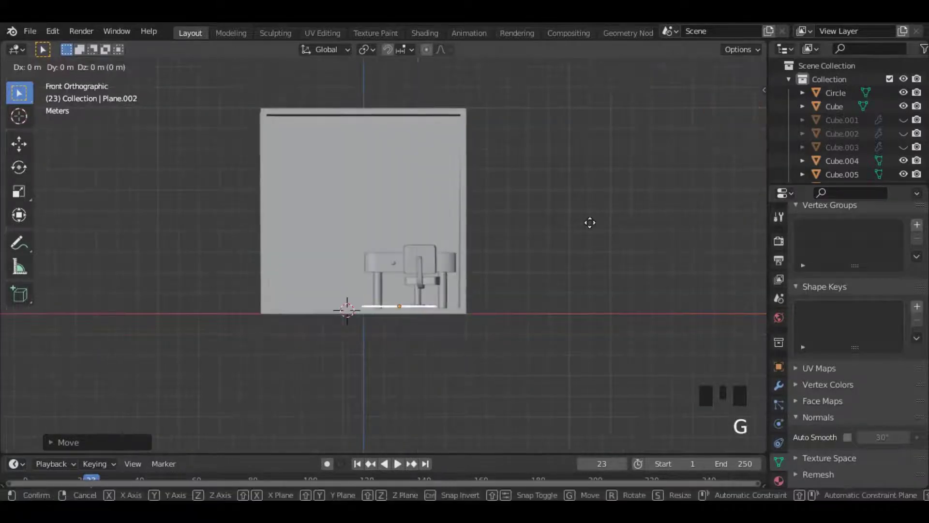
{"action": "key", "text": "x"}
{"action": "left_click", "coordinate": [601, 223]}
Extrude the rug plane in Edit Mode to give it thickness and adjust that thickness by scaling along Z
{"action": "key", "text": "Tab"}
{"action": "key", "text": "e"}
{"action": "left_click", "coordinate": [605, 235]}
{"action": "key", "text": "Tab"}
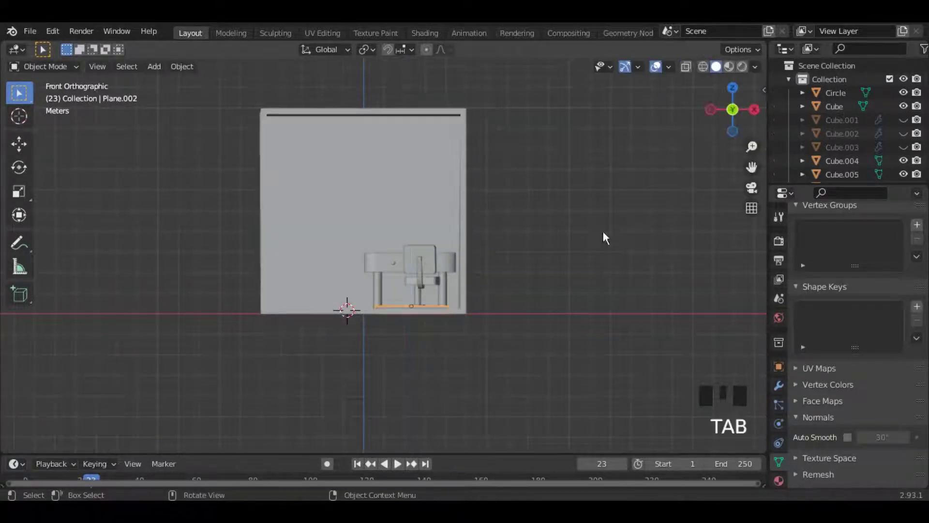
{"action": "left_click_drag", "start_coordinate": [736, 114], "coordinate": [608, 117]}
{"action": "key", "text": "s"}
{"action": "key", "text": "z"}
{"action": "left_click", "coordinate": [593, 240]}
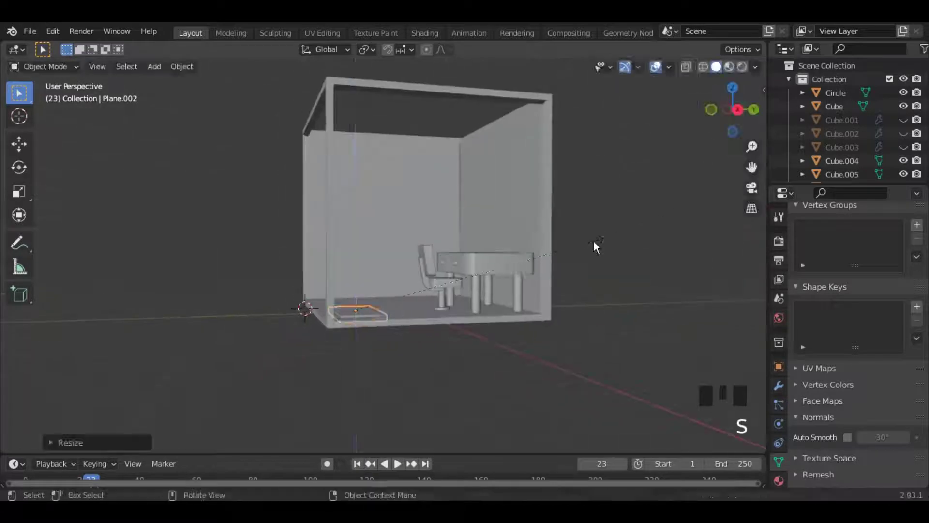
Add a Hair particle system to the rug with a hair length of 0.37 m and a number of 100000
{"action": "scroll", "coordinate": [593, 240], "scroll_direction": "up", "scroll_amount": 4}
{"action": "left_click", "coordinate": [779, 404]}
{"action": "left_click", "coordinate": [917, 238]}
{"action": "left_click", "coordinate": [890, 313]}
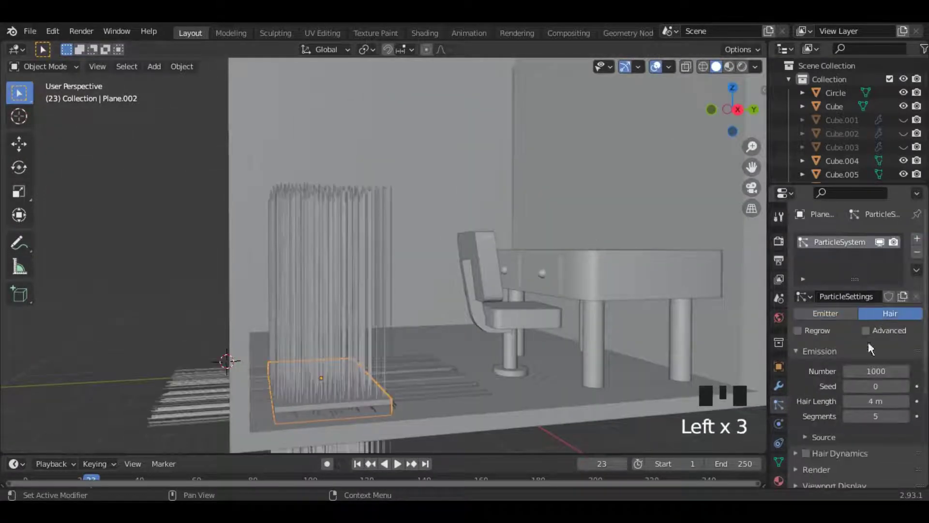
{"action": "left_click_drag", "start_coordinate": [876, 401], "coordinate": [856, 400]}
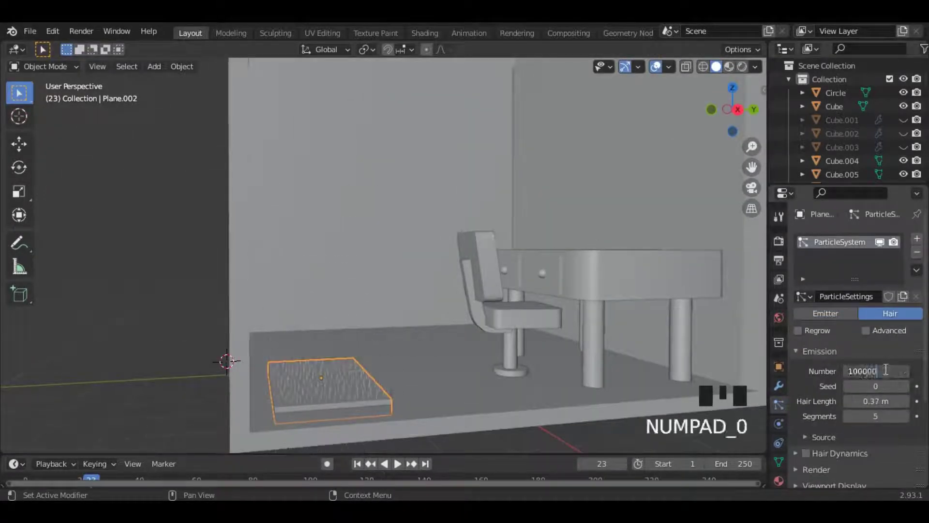
{"action": "key", "text": "Return"}
Enable the Advanced hair options and set the Brownian force to 0.010 in the rug's particle physics
{"action": "left_click_drag", "start_coordinate": [725, 111], "coordinate": [738, 130]}
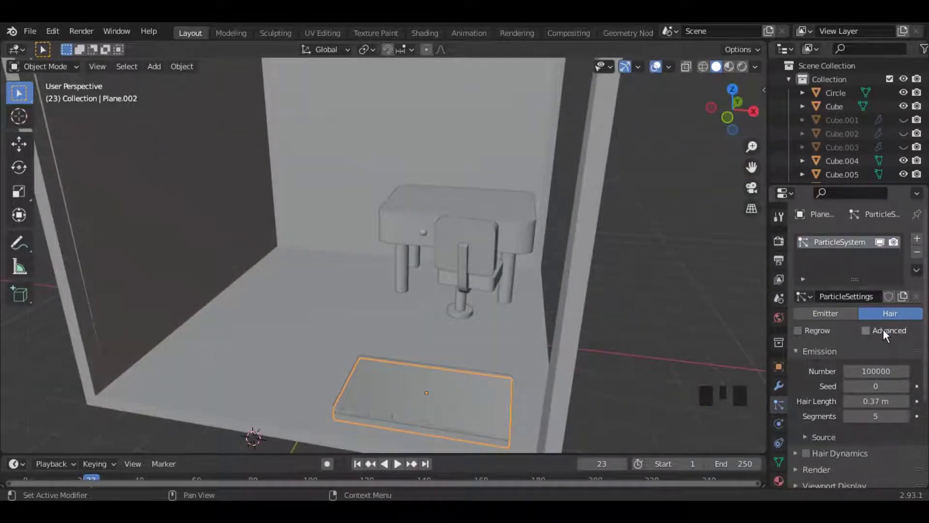
{"action": "left_click", "coordinate": [866, 330]}
{"action": "scroll", "coordinate": [877, 330], "scroll_direction": "down", "scroll_amount": 7}
{"action": "left_click", "coordinate": [818, 332]}
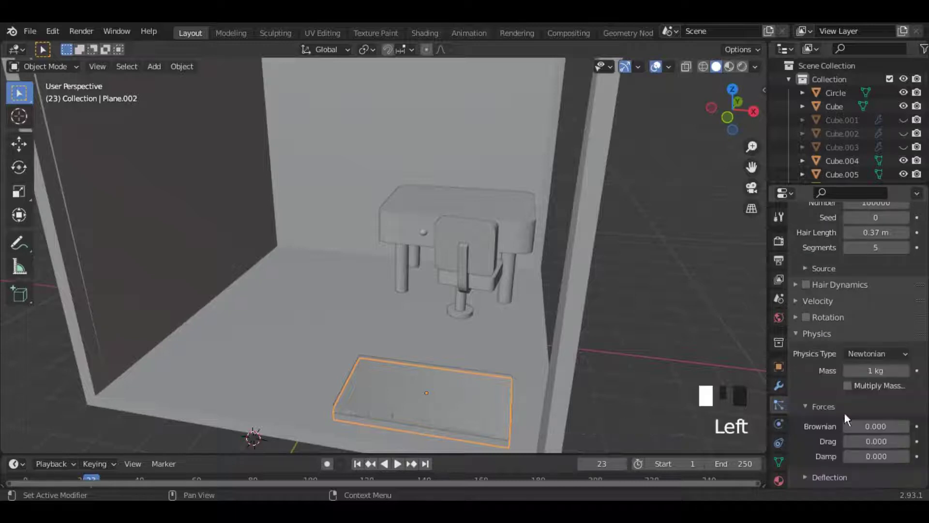
{"action": "left_click", "coordinate": [904, 426]}
Unhide the mattress and both pillows
{"action": "left_click_drag", "start_coordinate": [728, 113], "coordinate": [764, 132]}
{"action": "left_click", "coordinate": [903, 120]}
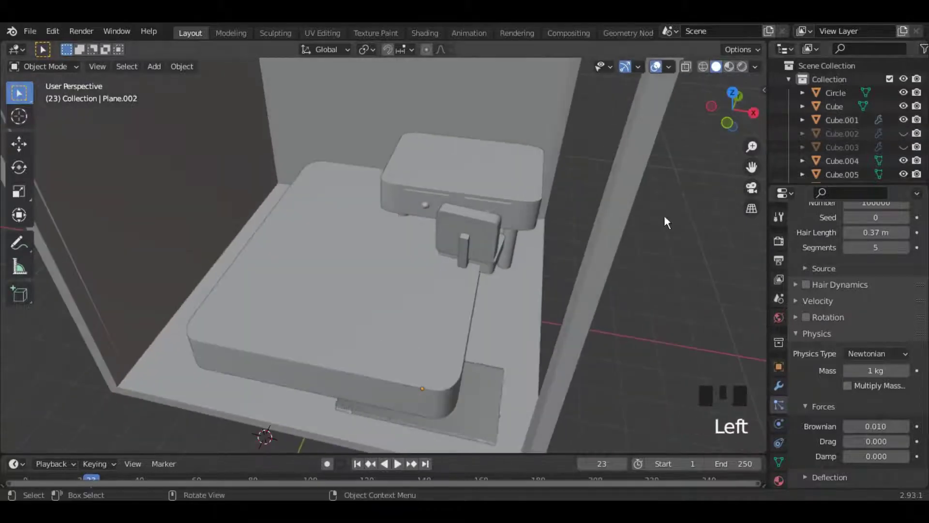
{"action": "left_click", "coordinate": [450, 292]}
{"action": "left_click", "coordinate": [904, 133], "text": "shift"}
{"action": "left_click", "coordinate": [903, 146], "text": "shift"}
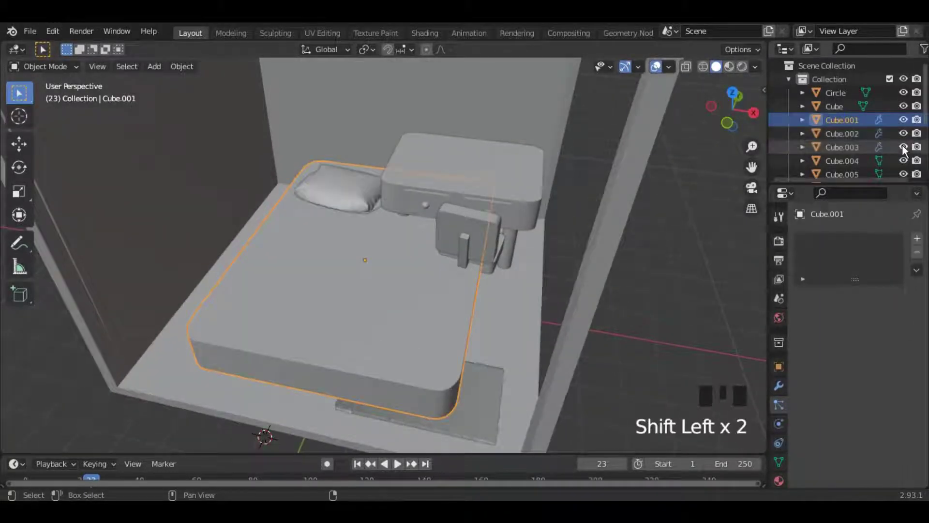
Unhide the bed legs and blanket, select them with the mattress and pillows, and scale the bed parts down together
{"action": "left_click", "coordinate": [849, 138], "text": "shift"}
{"action": "scroll", "coordinate": [849, 142], "scroll_direction": "down", "scroll_amount": 6}
{"action": "left_click", "coordinate": [849, 143], "text": "ctrl"}
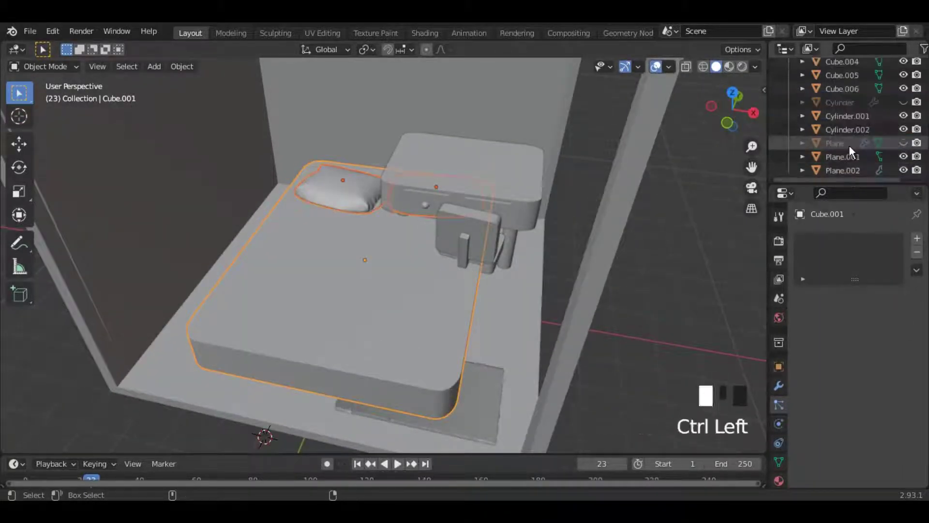
{"action": "left_click", "coordinate": [863, 102], "text": "ctrl"}
{"action": "left_click", "coordinate": [903, 102], "text": "ctrl"}
{"action": "left_click", "coordinate": [903, 143], "text": "ctrl"}
{"action": "key", "text": "s"}
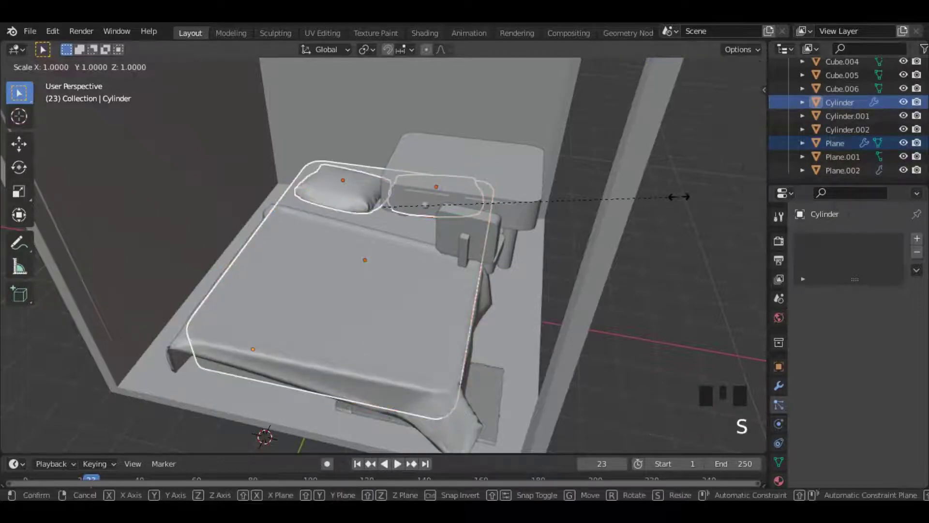
{"action": "left_click", "coordinate": [567, 221]}
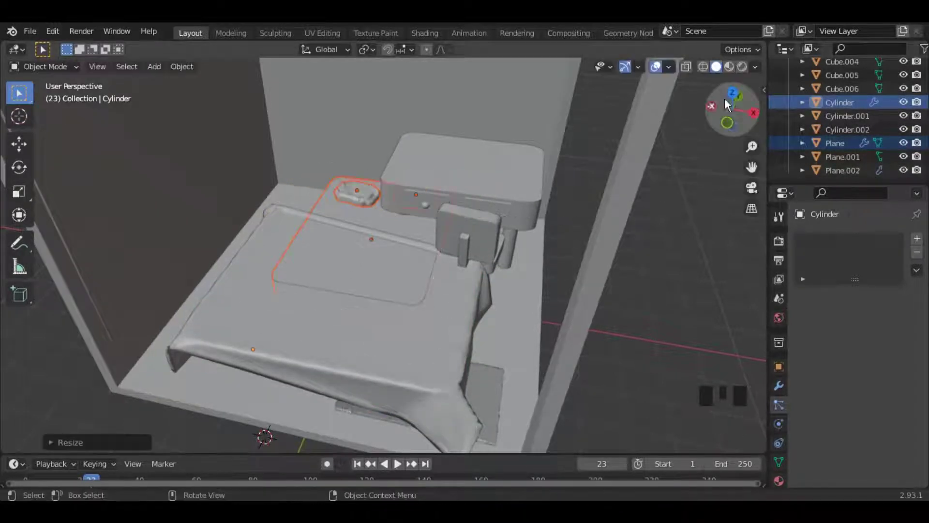
Scale the blanket down separately in the top view
{"action": "left_click", "coordinate": [733, 110]}
{"action": "scroll", "coordinate": [412, 285], "scroll_direction": "down", "scroll_amount": 3}
{"action": "left_click", "coordinate": [413, 286]}
{"action": "key", "text": "s"}
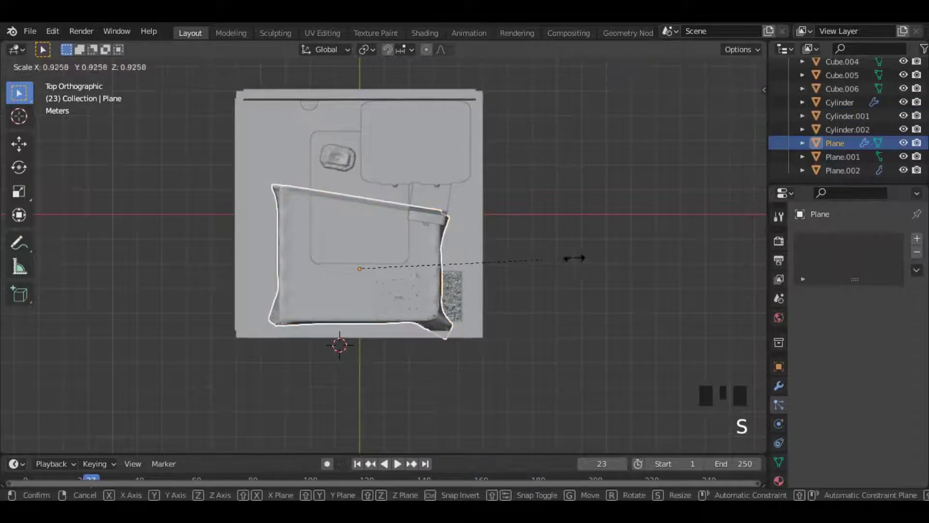
{"action": "left_click", "coordinate": [518, 257]}
Scale the bed legs down and move them along Y beneath the mattress
{"action": "left_click_drag", "start_coordinate": [741, 110], "coordinate": [675, 47]}
{"action": "scroll", "coordinate": [365, 367], "scroll_direction": "up", "scroll_amount": 3}
{"action": "left_click", "coordinate": [334, 373]}
{"action": "key", "text": "s"}
{"action": "left_click", "coordinate": [521, 304]}
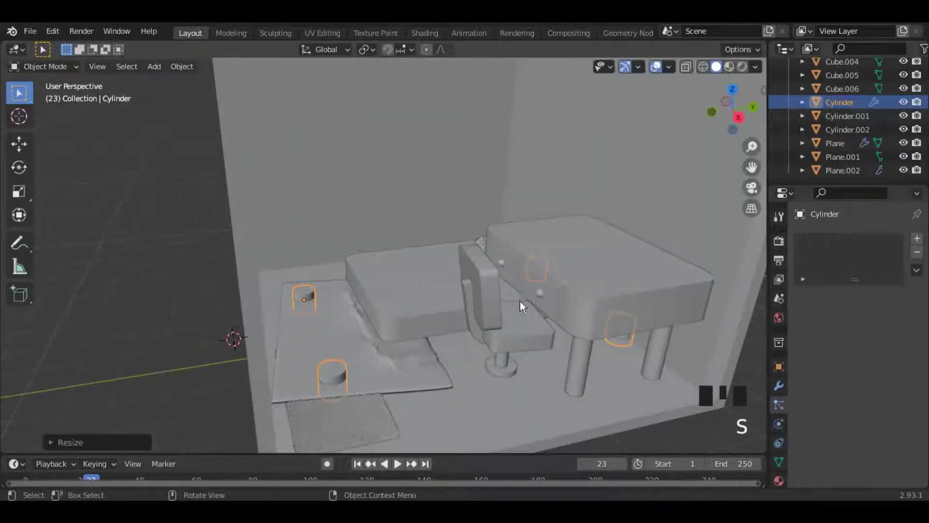
{"action": "left_click", "coordinate": [739, 118]}
{"action": "key", "text": "g"}
{"action": "key", "text": "y"}
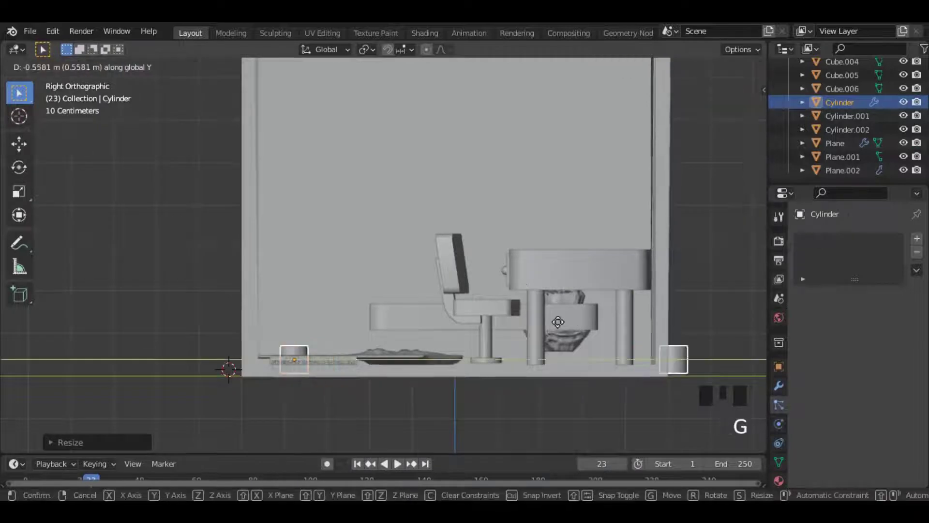
{"action": "left_click", "coordinate": [659, 311]}
Scale the bed legs along X to narrow their spacing and shift them along X to fit under the mattress
{"action": "left_click", "coordinate": [419, 320]}
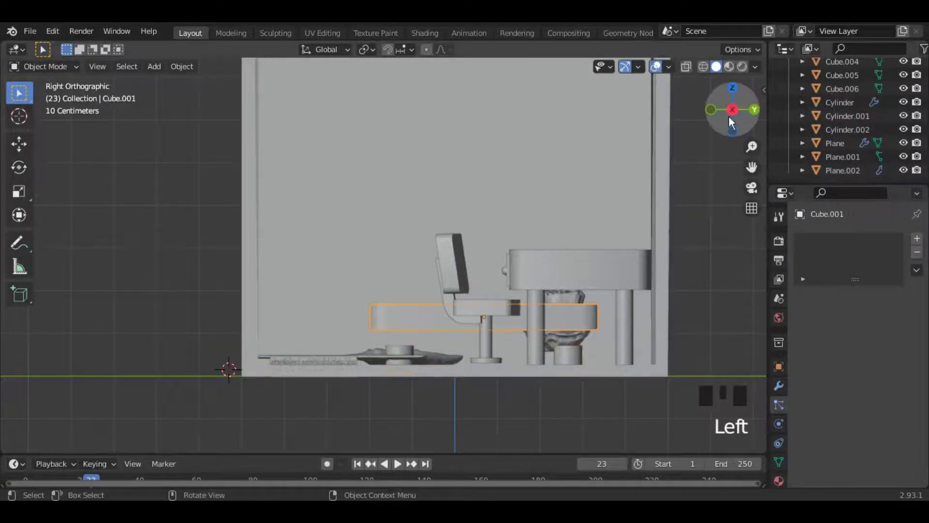
{"action": "left_click_drag", "start_coordinate": [729, 119], "coordinate": [822, 191]}
{"action": "scroll", "coordinate": [376, 270], "scroll_direction": "up", "scroll_amount": 3}
{"action": "left_click", "coordinate": [431, 296]}
{"action": "key", "text": "s"}
{"action": "key", "text": "x"}
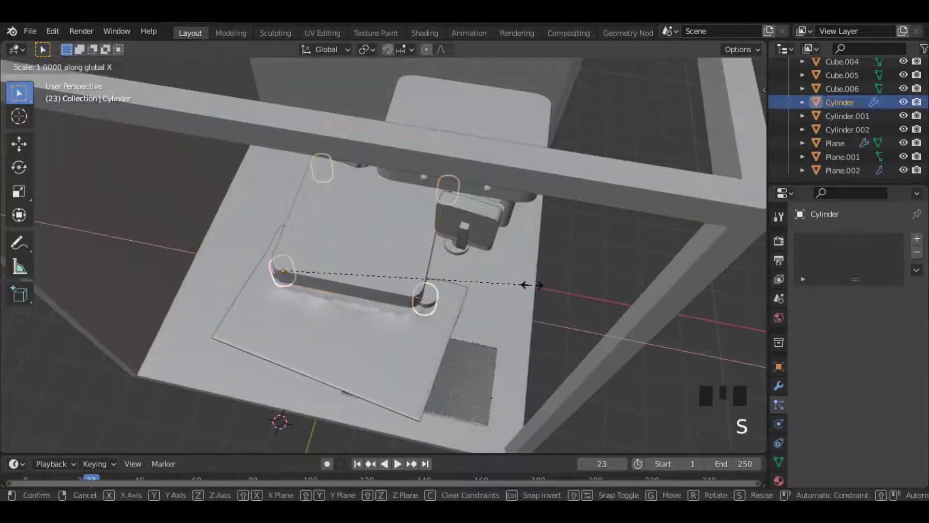
{"action": "left_click", "coordinate": [515, 285]}
{"action": "key", "text": "g"}
{"action": "key", "text": "x"}
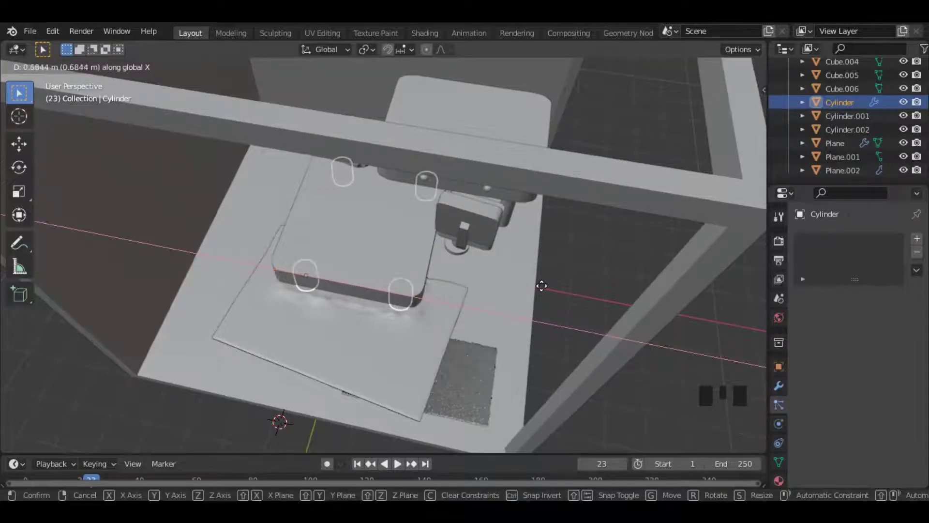
{"action": "left_click", "coordinate": [541, 286]}
Return the timeline to frame 1 and reposition the blanket above the mattress
{"action": "left_click_drag", "start_coordinate": [721, 125], "coordinate": [397, 360]}
{"action": "left_click", "coordinate": [396, 360]}
{"action": "left_click_drag", "start_coordinate": [730, 114], "coordinate": [506, 348]}
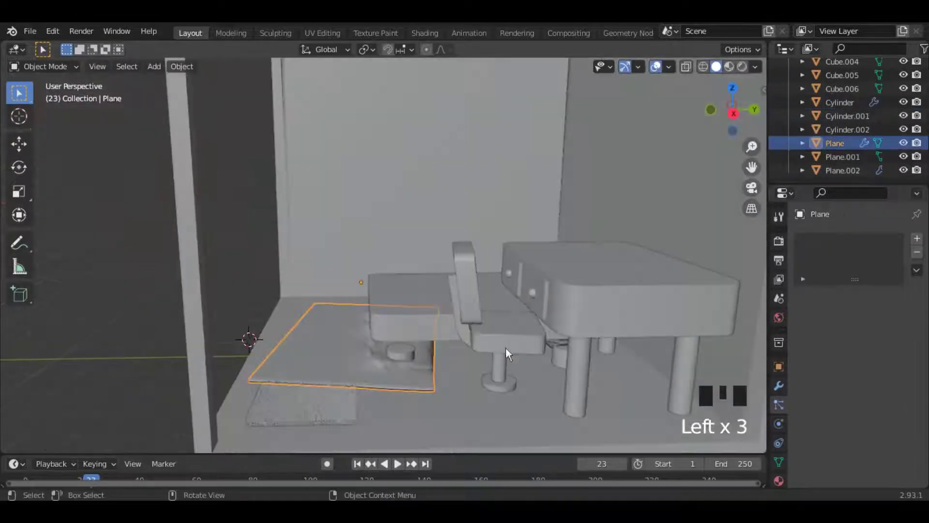
{"action": "left_click", "coordinate": [356, 464]}
{"action": "left_click", "coordinate": [424, 316]}
{"action": "left_click", "coordinate": [416, 308]}
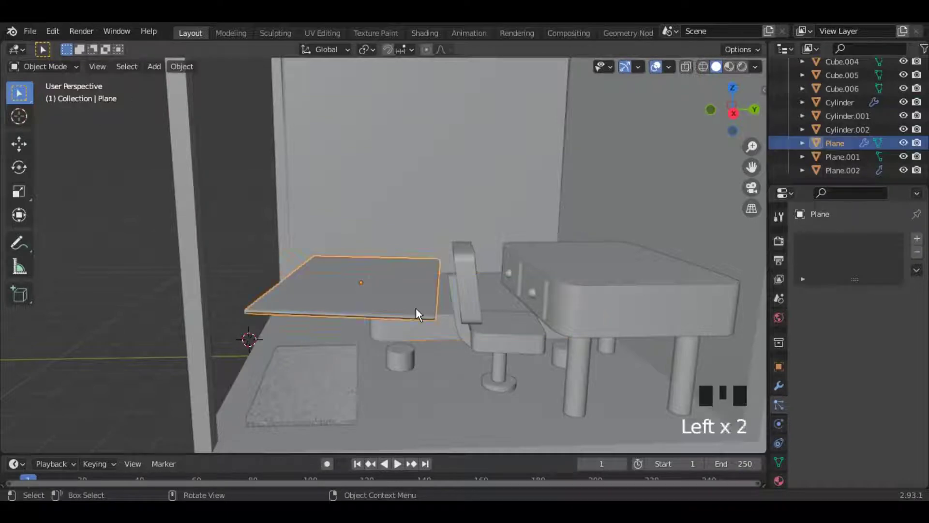
{"action": "key", "text": "g"}
{"action": "left_click", "coordinate": [429, 307]}
Select the pillows, mattress, blanket and bed legs and move them along X toward the side wall, clear of the desk
{"action": "left_click_drag", "start_coordinate": [732, 110], "coordinate": [400, 222]}
{"action": "left_click", "coordinate": [400, 222]}
{"action": "left_click", "coordinate": [455, 223]}
{"action": "left_click", "coordinate": [324, 190]}
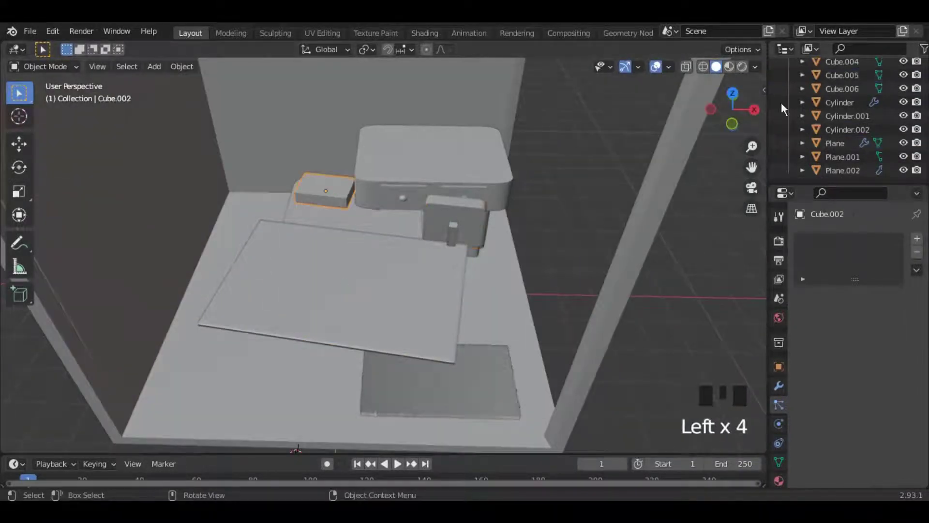
{"action": "scroll", "coordinate": [840, 129], "scroll_direction": "up", "scroll_amount": 3}
{"action": "left_click", "coordinate": [842, 132], "text": "shift"}
{"action": "left_click", "coordinate": [842, 116], "text": "shift"}
{"action": "left_click", "coordinate": [842, 101], "text": "shift"}
{"action": "scroll", "coordinate": [846, 132], "scroll_direction": "down", "scroll_amount": 6}
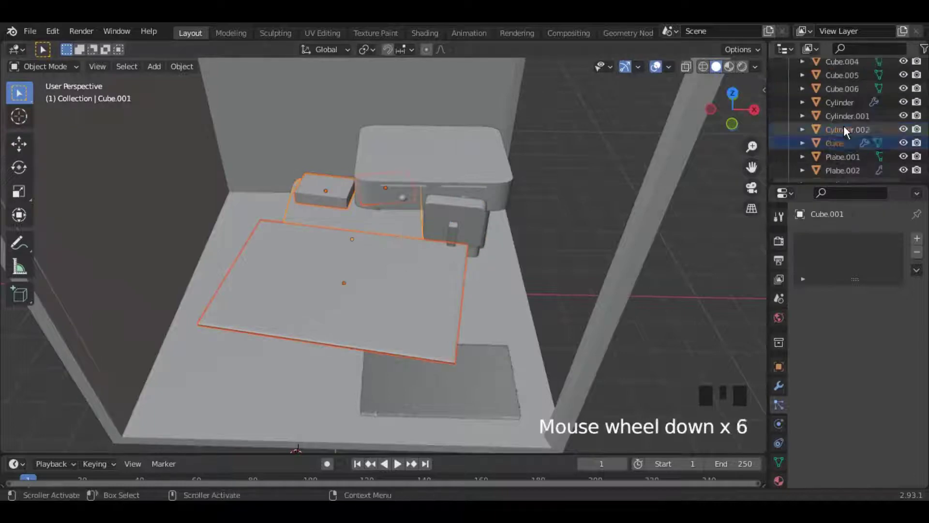
{"action": "scroll", "coordinate": [846, 132], "scroll_direction": "down", "scroll_amount": 1}
{"action": "left_click", "coordinate": [732, 124]}
{"action": "left_click", "coordinate": [413, 353], "text": "shift"}
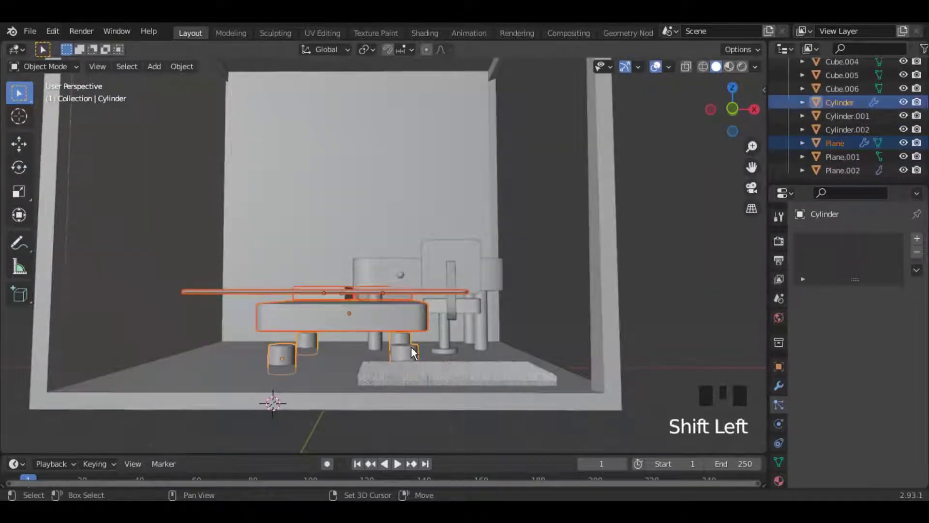
{"action": "left_click_drag", "start_coordinate": [733, 110], "coordinate": [564, 201]}
{"action": "key", "text": "g"}
{"action": "key", "text": "x"}
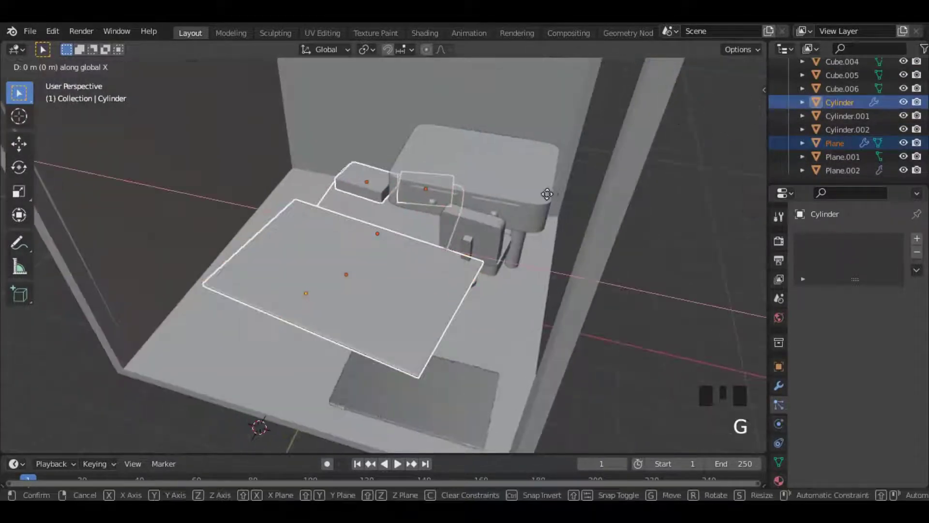
{"action": "left_click", "coordinate": [489, 194]}
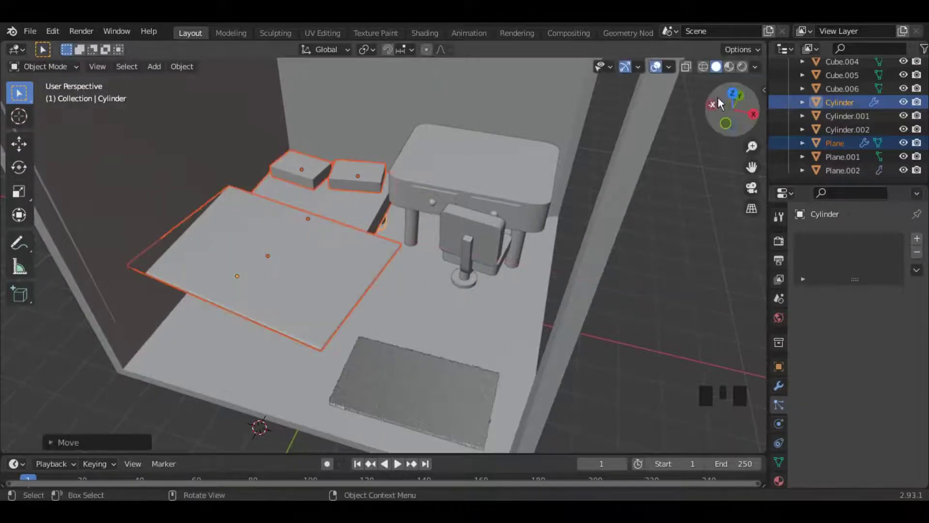
Scale the whole bed up slightly in the top view and move it against the back wall beside the desk
{"action": "key", "text": "KP_7"}
{"action": "key", "text": "s"}
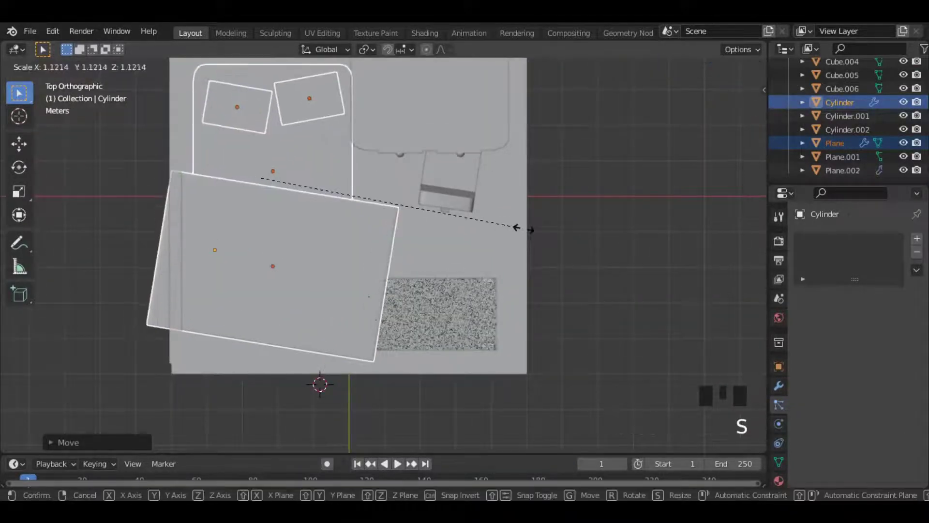
{"action": "left_click", "coordinate": [516, 228]}
{"action": "scroll", "coordinate": [516, 228], "scroll_direction": "down", "scroll_amount": 2}
{"action": "key", "text": "g"}
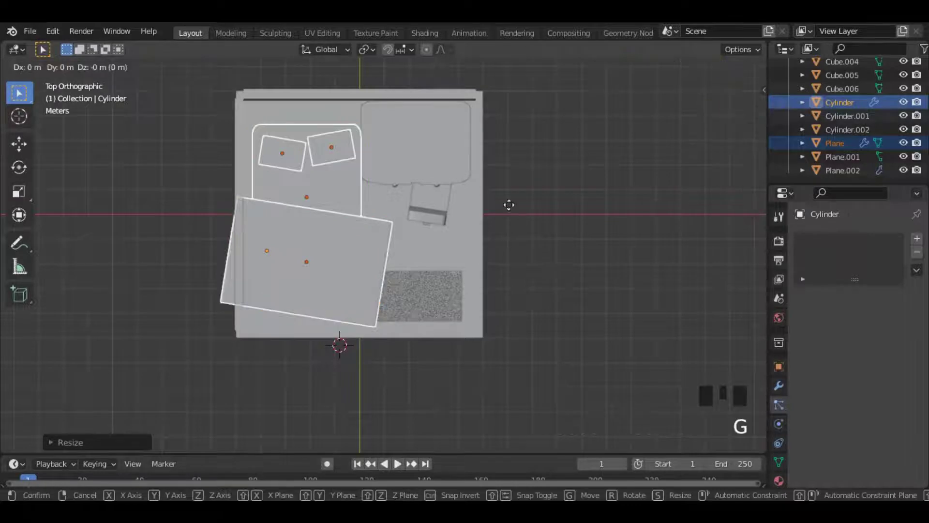
{"action": "left_click", "coordinate": [475, 171]}
Scale the desk body down, then select it with its legs and scale them down together
{"action": "left_click", "coordinate": [460, 164]}
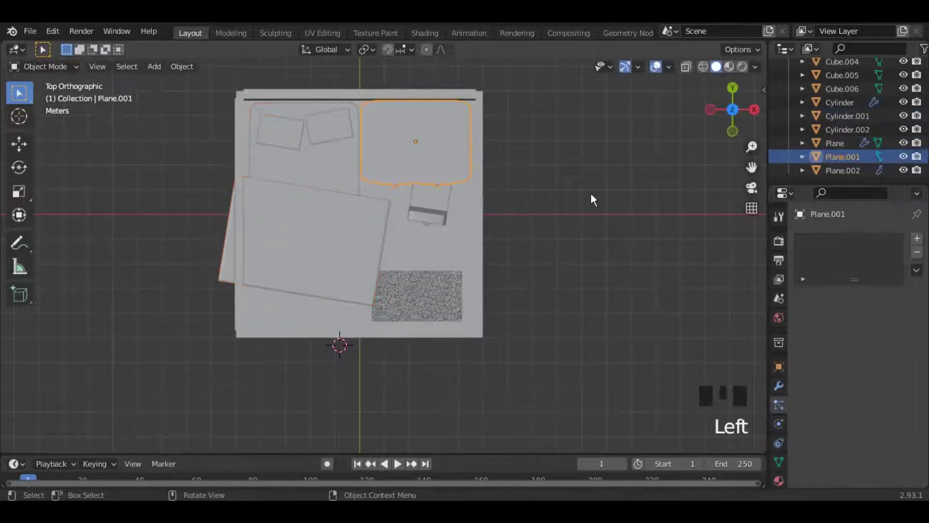
{"action": "key", "text": "s"}
{"action": "left_click", "coordinate": [578, 190]}
{"action": "left_click_drag", "start_coordinate": [733, 111], "coordinate": [580, 101]}
{"action": "left_click", "coordinate": [343, 248]}
{"action": "left_click", "coordinate": [512, 293]}
{"action": "left_click", "coordinate": [539, 318], "text": "shift"}
{"action": "key", "text": "s"}
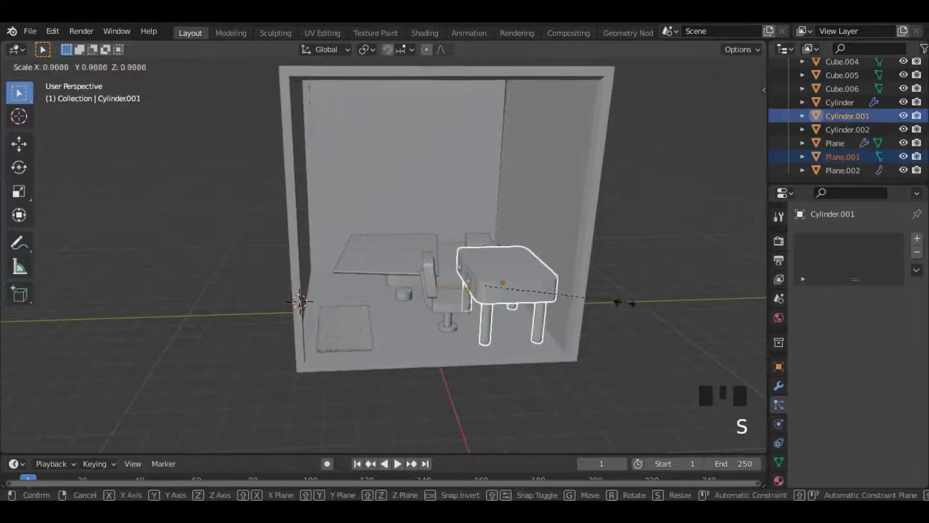
{"action": "left_click", "coordinate": [615, 306]}
Move the scaled desk with its legs down to the floor near the back wall, and sideways along X toward the side wall
{"action": "left_click", "coordinate": [734, 116]}
{"action": "key", "text": "g"}
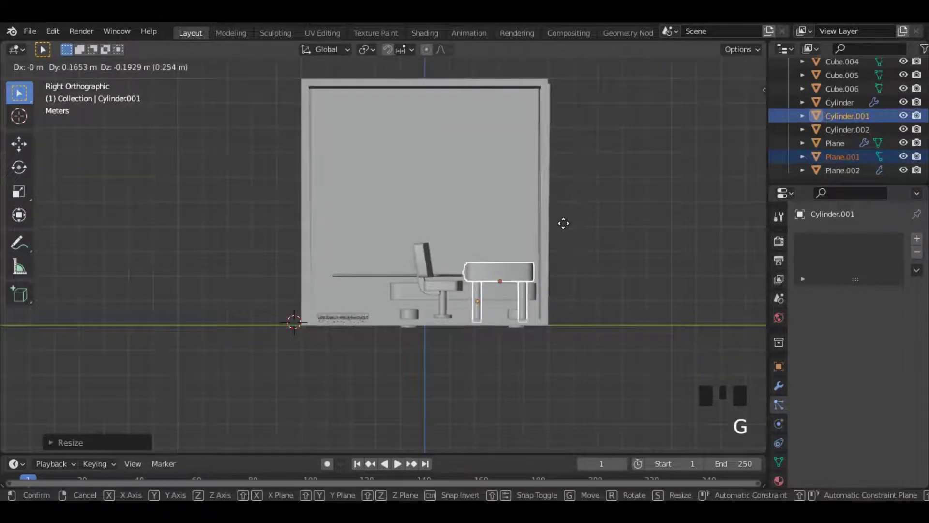
{"action": "left_click", "coordinate": [562, 222]}
{"action": "left_click", "coordinate": [709, 110]}
{"action": "scroll", "coordinate": [584, 222], "scroll_direction": "up", "scroll_amount": 2}
{"action": "key", "text": "g"}
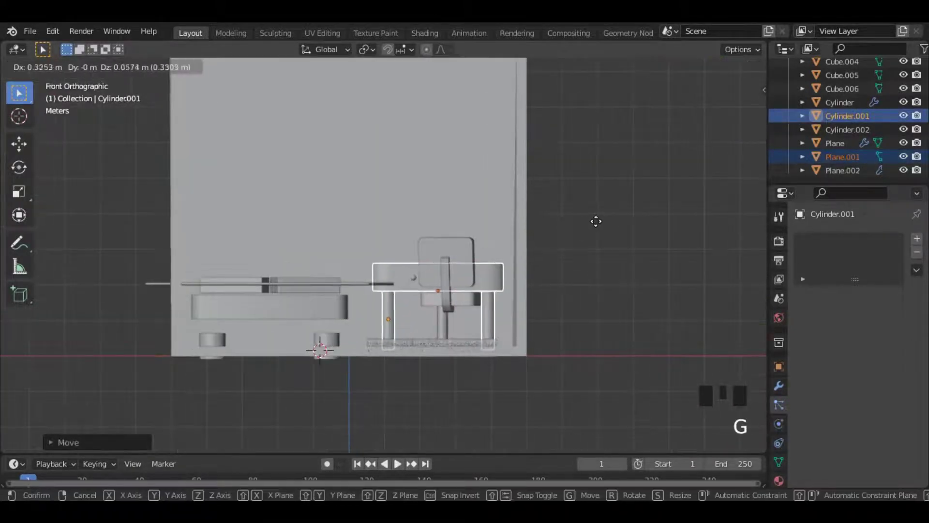
{"action": "left_click", "coordinate": [603, 221]}
Select the pillows, mattress, blanket and bed legs and scale them up together by more than 1.15 in the front view
{"action": "left_click_drag", "start_coordinate": [730, 109], "coordinate": [704, 103]}
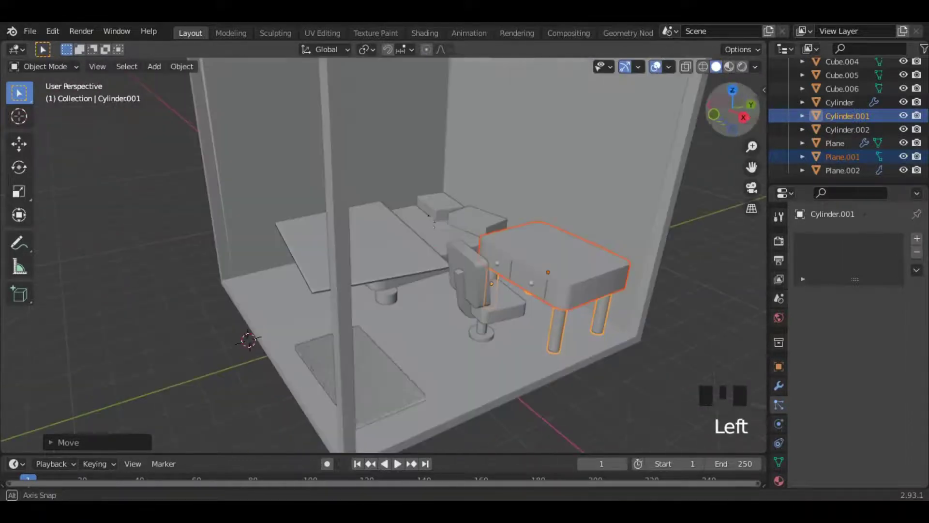
{"action": "left_click", "coordinate": [428, 216]}
{"action": "left_click", "coordinate": [442, 231], "text": "shift"}
{"action": "left_click", "coordinate": [398, 257], "text": "shift"}
{"action": "left_click", "coordinate": [386, 296], "text": "shift"}
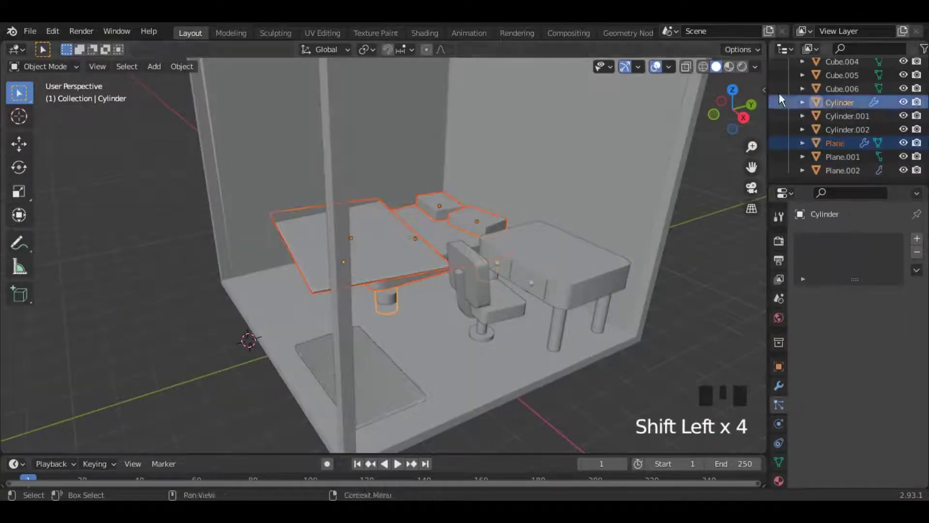
{"action": "left_click", "coordinate": [714, 115]}
{"action": "key", "text": "s"}
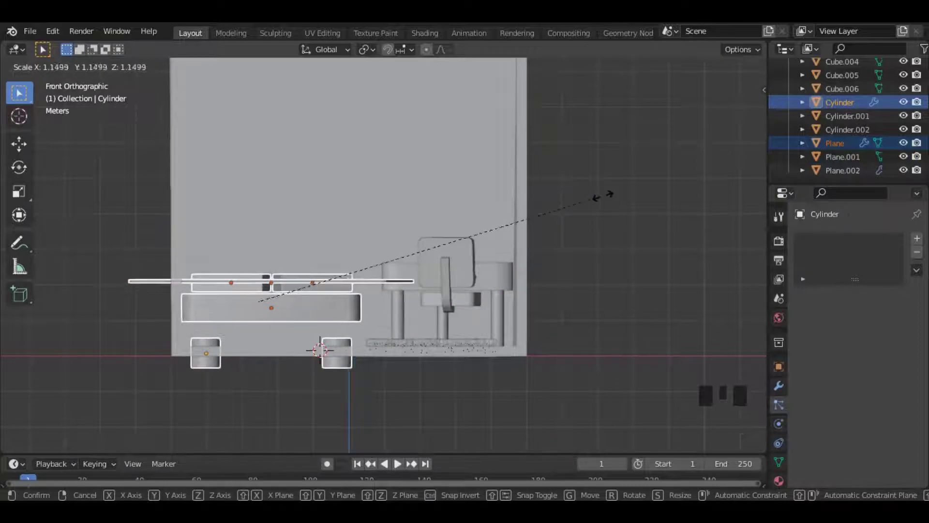
{"action": "left_click", "coordinate": [618, 198]}
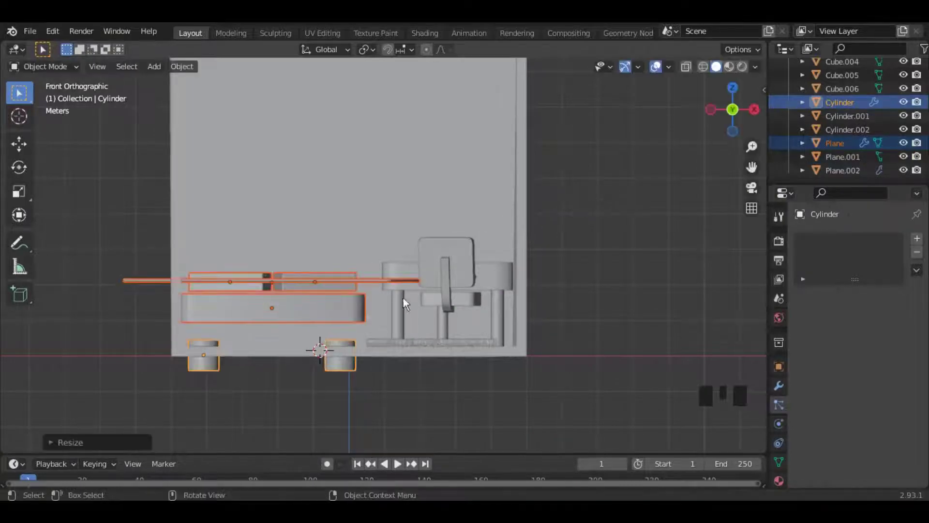
Raise the bed legs along Z so they stand on the room floor
{"action": "left_click", "coordinate": [339, 367]}
{"action": "key", "text": "g"}
{"action": "key", "text": "z"}
{"action": "left_click", "coordinate": [523, 283]}
Select all the bed parts and move them, first along Y, into the back corner of the room beside the desk
{"action": "left_click_drag", "start_coordinate": [740, 104], "coordinate": [682, 140]}
{"action": "left_click", "coordinate": [457, 207]}
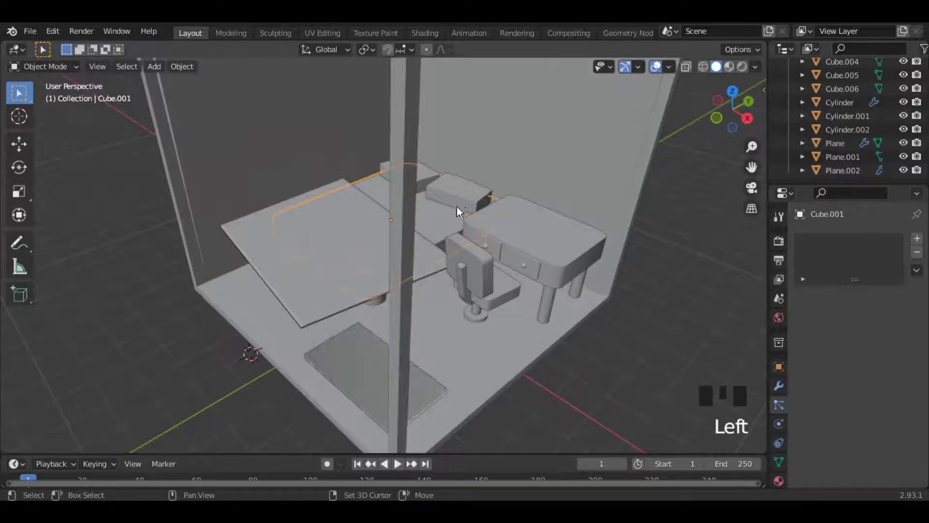
{"action": "left_click", "coordinate": [422, 176], "text": "shift"}
{"action": "left_click", "coordinate": [372, 306], "text": "shift"}
{"action": "left_click", "coordinate": [378, 303], "text": "shift"}
{"action": "key", "text": "g"}
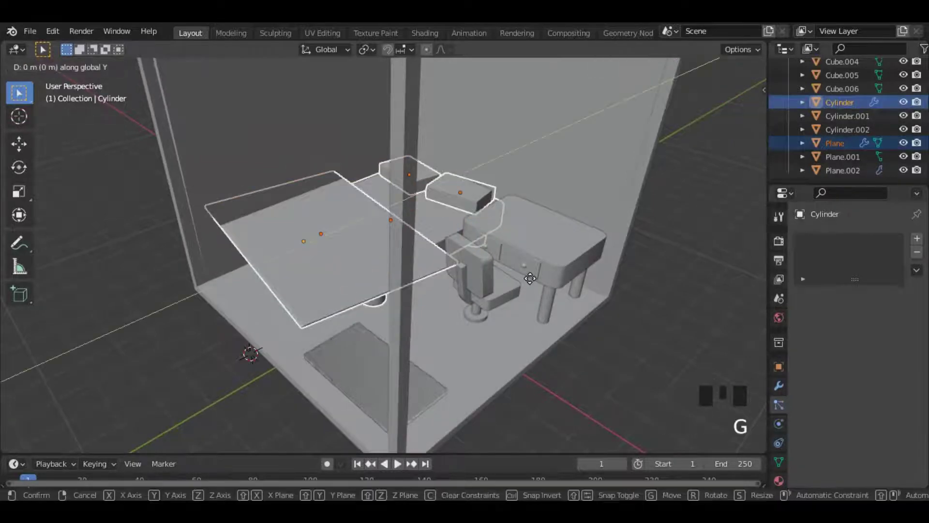
{"action": "left_click", "coordinate": [702, 127]}
{"action": "left_click", "coordinate": [732, 110]}
{"action": "scroll", "coordinate": [557, 169], "scroll_direction": "down", "scroll_amount": 3}
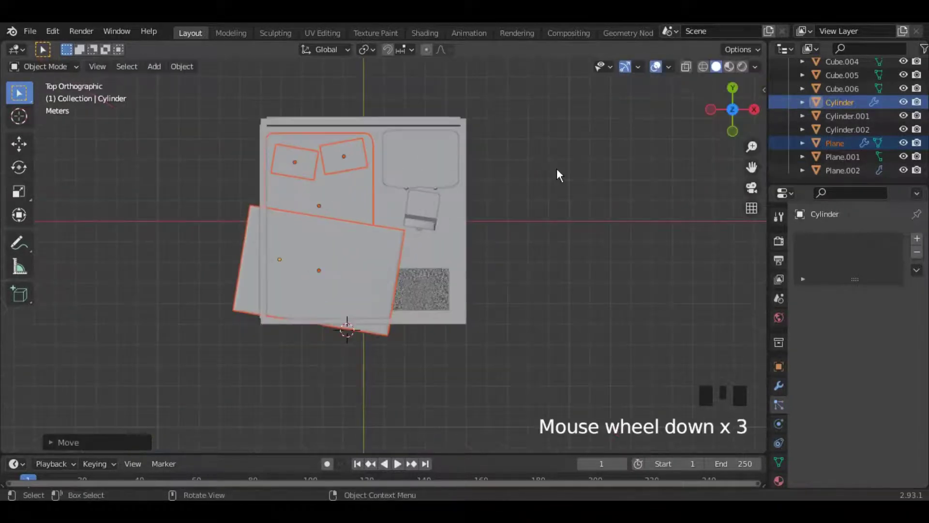
{"action": "key", "text": "g"}
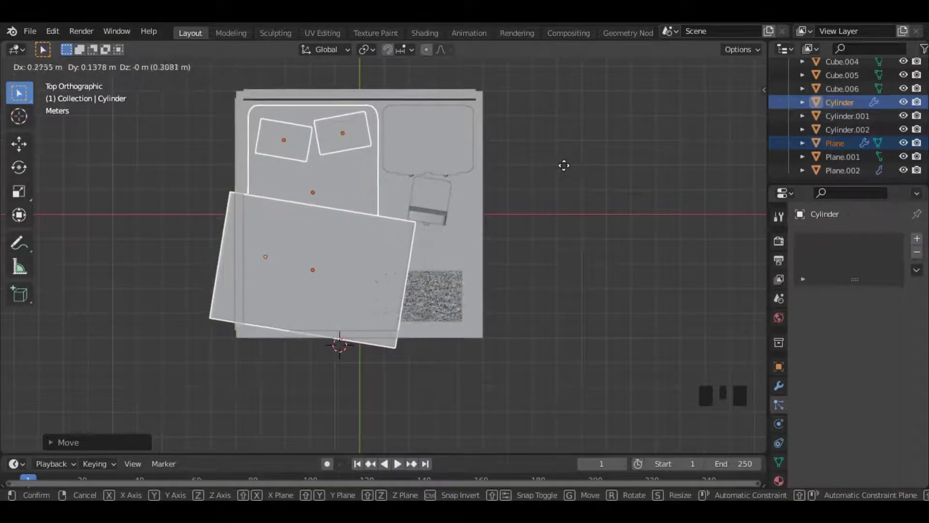
{"action": "left_click", "coordinate": [564, 165]}
Scale the blanket plane down slightly
{"action": "left_click_drag", "start_coordinate": [726, 104], "coordinate": [742, 96]}
{"action": "left_click", "coordinate": [413, 269]}
{"action": "key", "text": "s"}
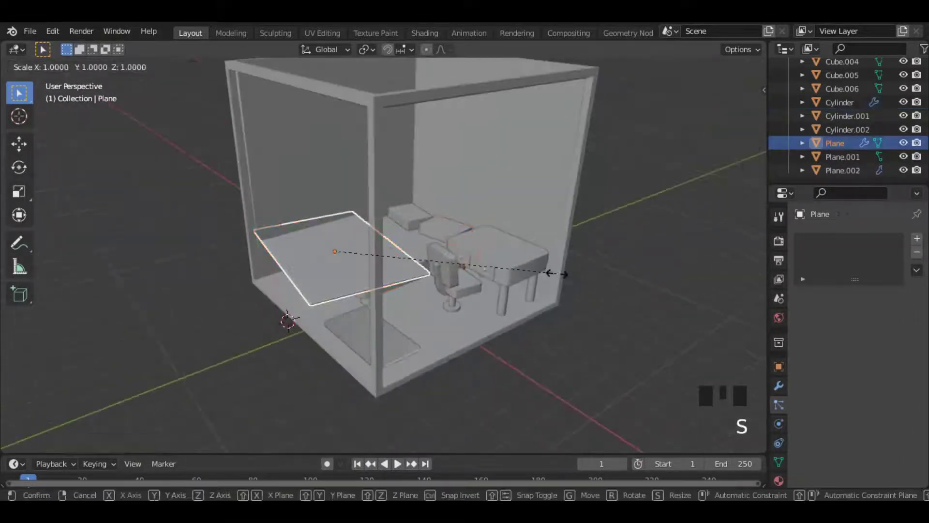
{"action": "left_click", "coordinate": [547, 278]}
Play the cloth simulation to check how the blanket drapes over the bed, and return the timeline to frame 1
{"action": "key", "text": "space"}
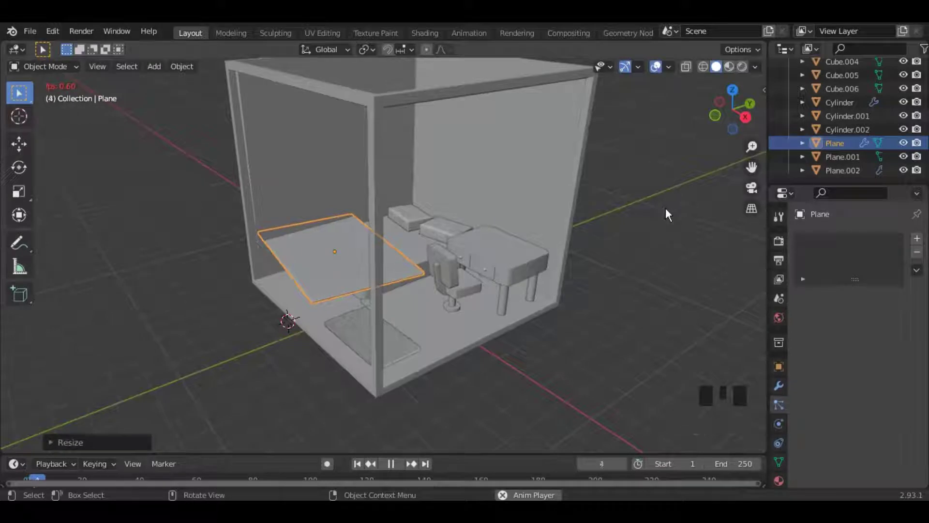
{"action": "left_click", "coordinate": [666, 208]}
{"action": "scroll", "coordinate": [666, 208], "scroll_direction": "up", "scroll_amount": 2}
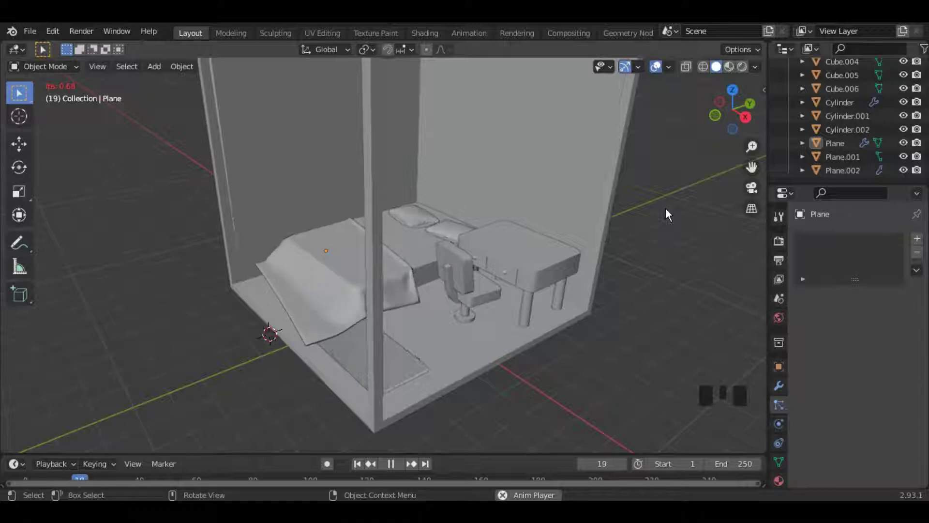
{"action": "key", "text": "space"}
{"action": "key", "text": "Left"}
{"action": "key", "text": "Left"}
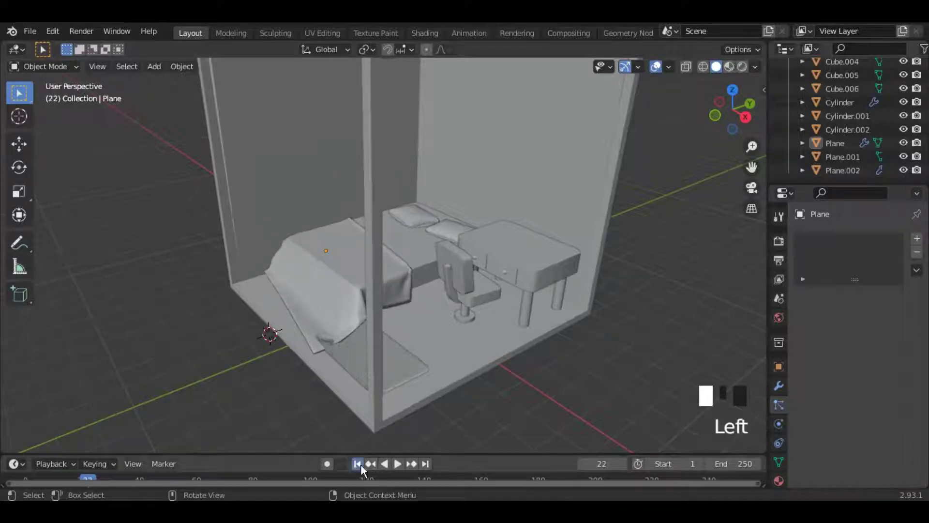
Select the blanket, mattress, pillows and bed legs and scale them together slightly in the top view
{"action": "left_click", "coordinate": [349, 242]}
{"action": "left_click", "coordinate": [733, 86]}
{"action": "scroll", "coordinate": [508, 237], "scroll_direction": "down", "scroll_amount": 1}
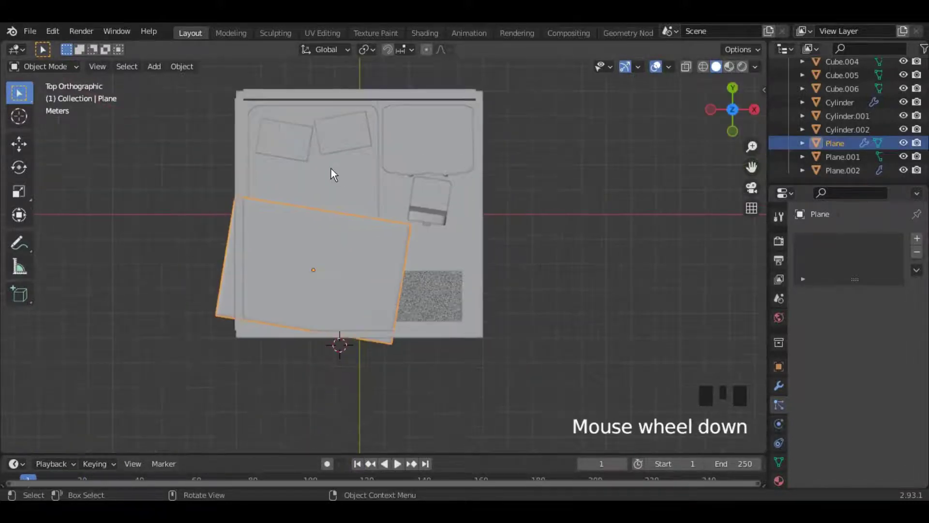
{"action": "left_click", "coordinate": [331, 168]}
{"action": "left_click", "coordinate": [305, 143], "text": "shift"}
{"action": "left_click", "coordinate": [329, 144], "text": "shift"}
{"action": "left_click", "coordinate": [387, 269], "text": "shift"}
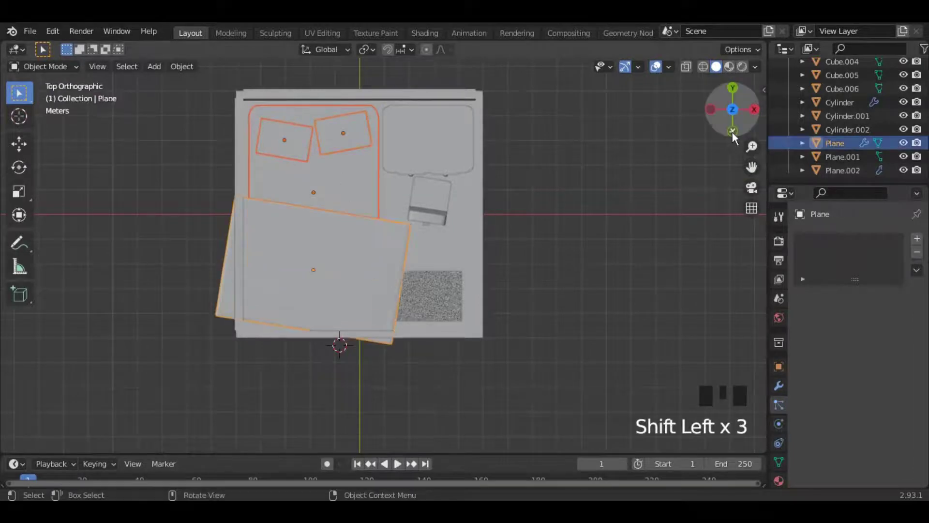
{"action": "left_click_drag", "start_coordinate": [732, 110], "coordinate": [544, 230]}
{"action": "left_click", "coordinate": [363, 308], "text": "shift"}
{"action": "left_click", "coordinate": [363, 312], "text": "shift"}
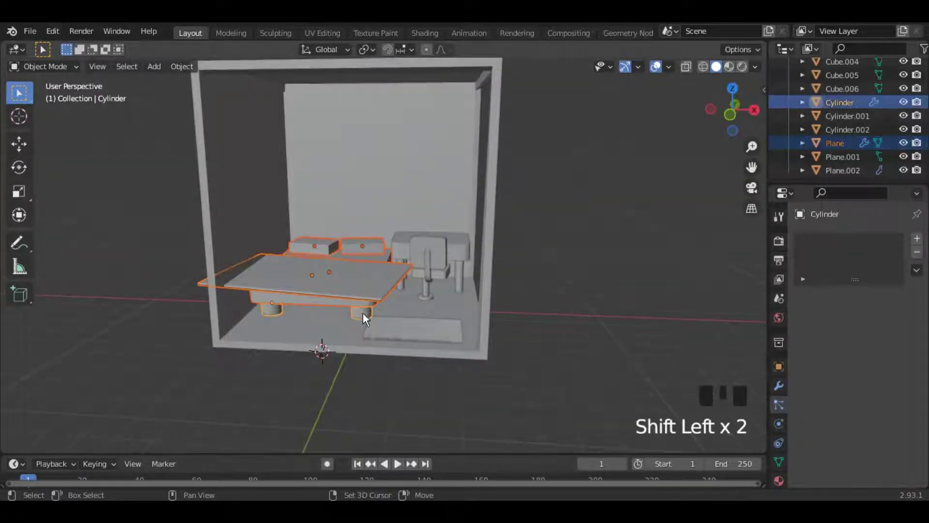
{"action": "left_click", "coordinate": [733, 88]}
{"action": "key", "text": "s"}
{"action": "left_click", "coordinate": [531, 212]}
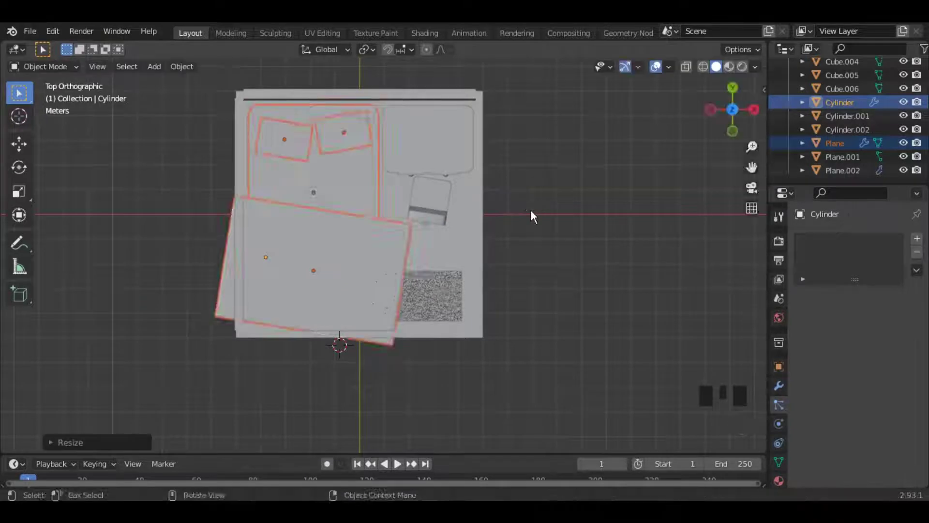
Move the selected bed parts along Y, slightly away from the back wall
{"action": "key", "text": "g"}
{"action": "key", "text": "y"}
{"action": "left_click", "coordinate": [531, 222]}
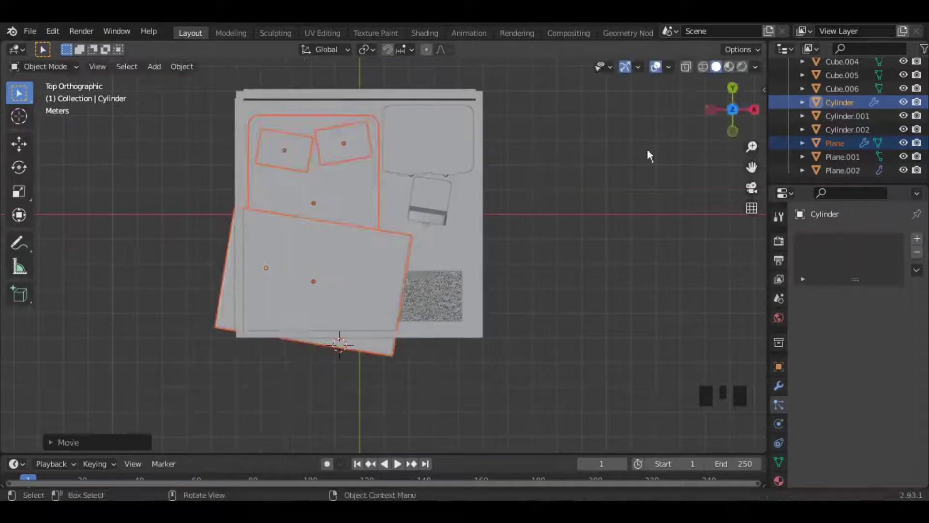
Move only the blanket along Y toward the pillows so it sits centrally above the mattress
{"action": "left_click_drag", "start_coordinate": [732, 110], "coordinate": [663, 44]}
{"action": "left_click", "coordinate": [383, 259]}
{"action": "key", "text": "g"}
{"action": "key", "text": "y"}
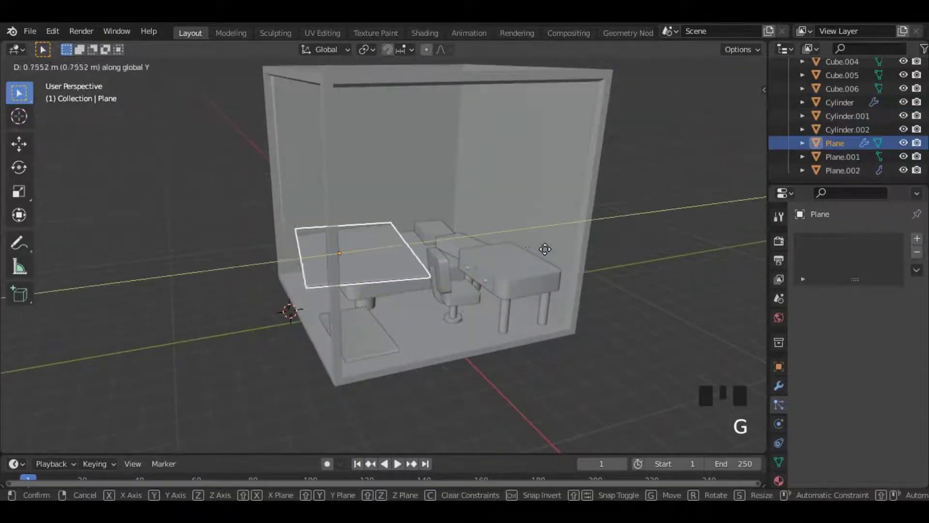
{"action": "left_click", "coordinate": [542, 257]}
Run the cloth simulation until the blanket drapes over the bed and the pillows puff up, and stop it at frame 27
{"action": "left_click_drag", "start_coordinate": [732, 110], "coordinate": [711, 121]}
{"action": "left_click", "coordinate": [609, 217]}
{"action": "key", "text": "space"}
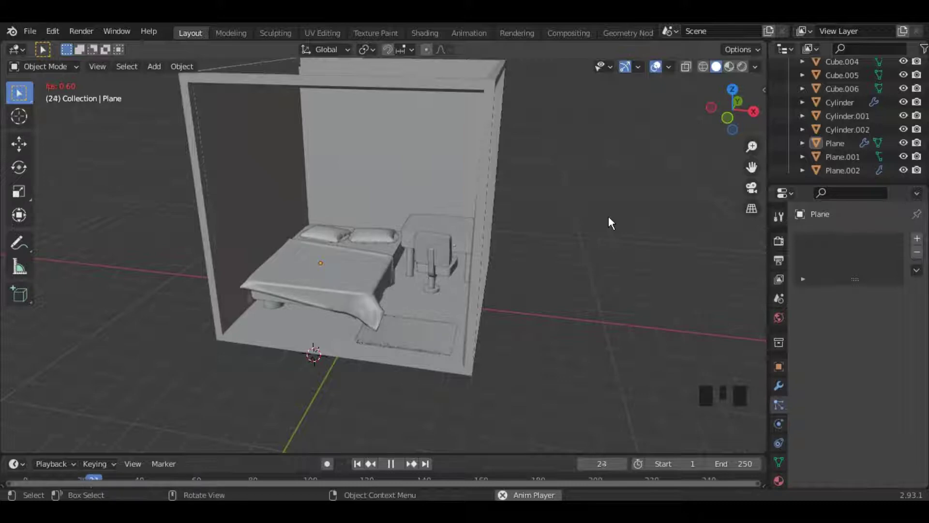
{"action": "key", "text": "space"}
Select the desk with its legs, scale them down together, and move them to the floor against the back wall in the side view
{"action": "left_click_drag", "start_coordinate": [732, 110], "coordinate": [683, 80]}
{"action": "left_click", "coordinate": [533, 266]}
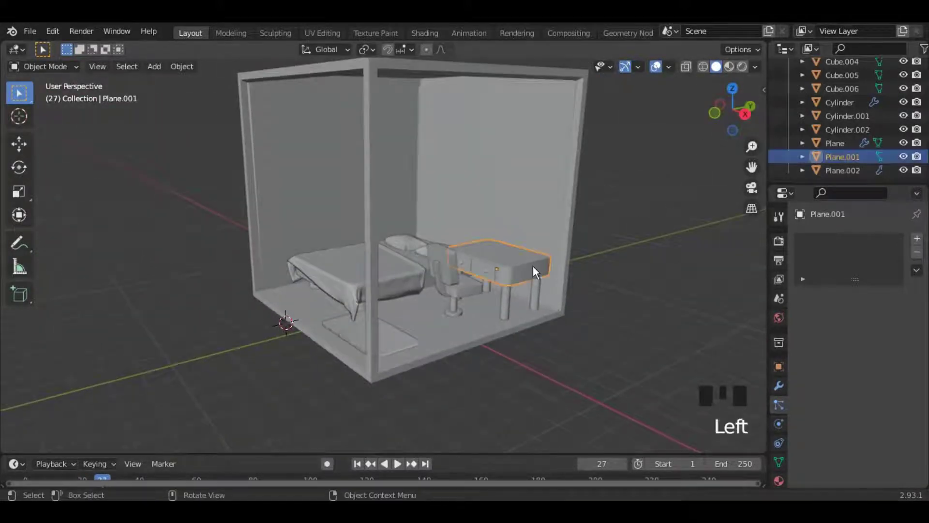
{"action": "left_click", "coordinate": [512, 302], "text": "shift"}
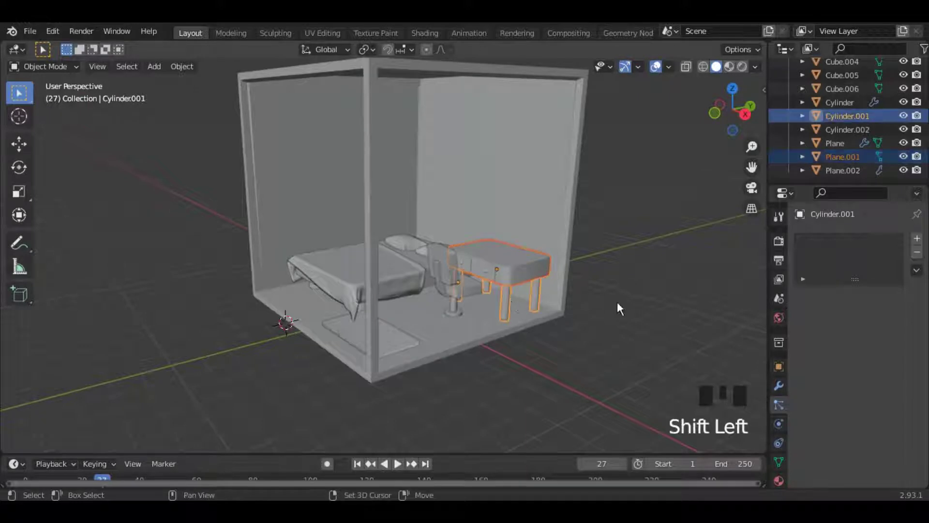
{"action": "scroll", "coordinate": [657, 310], "scroll_direction": "up", "scroll_amount": 2}
{"action": "key", "text": "s"}
{"action": "left_click", "coordinate": [625, 308]}
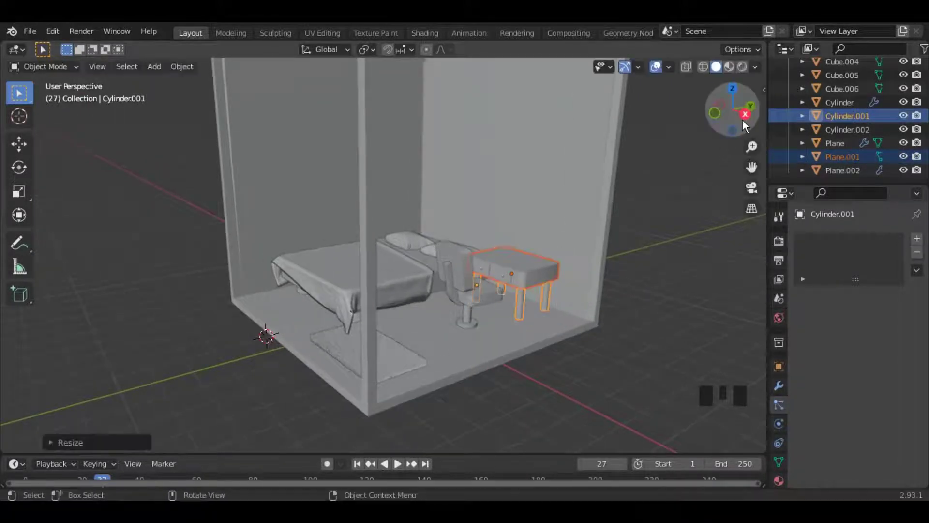
{"action": "left_click", "coordinate": [742, 120]}
{"action": "key", "text": "g"}
{"action": "left_click", "coordinate": [692, 165]}
Select all the chair parts, scale them down together in the side view, and move the chair onto the floor in front of the desk
{"action": "left_click_drag", "start_coordinate": [733, 118], "coordinate": [718, 109]}
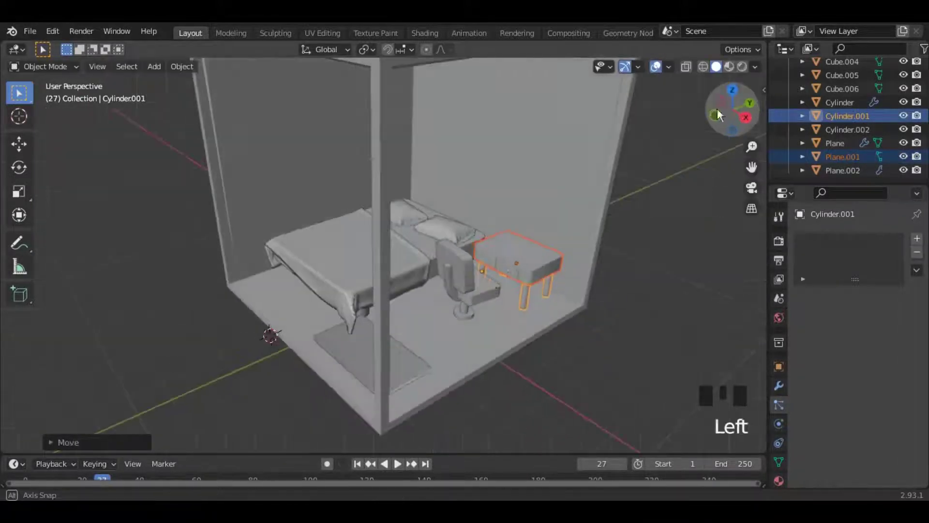
{"action": "left_click", "coordinate": [465, 304]}
{"action": "left_click", "coordinate": [460, 311], "text": "shift"}
{"action": "left_click", "coordinate": [449, 277], "text": "shift"}
{"action": "left_click", "coordinate": [450, 279], "text": "shift"}
{"action": "left_click", "coordinate": [467, 262], "text": "shift"}
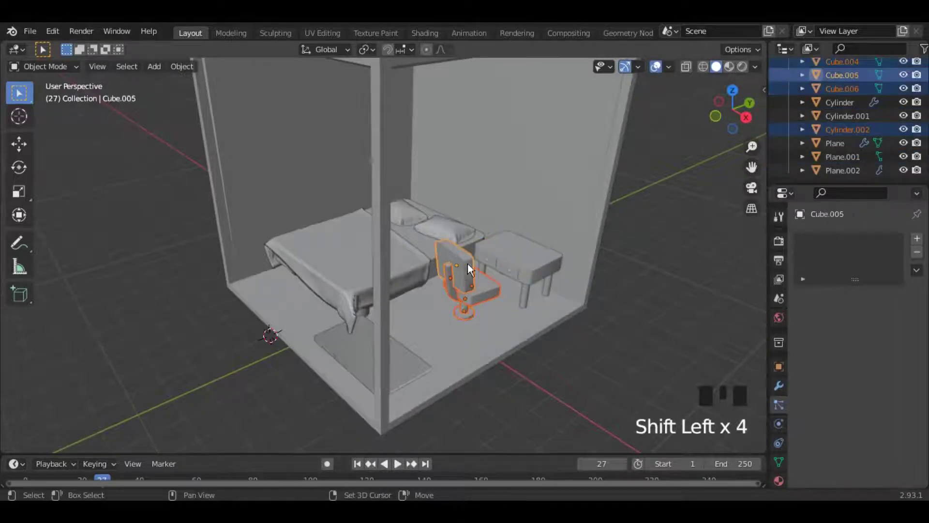
{"action": "left_click", "coordinate": [746, 118]}
{"action": "key", "text": "s"}
{"action": "left_click", "coordinate": [560, 243]}
{"action": "key", "text": "g"}
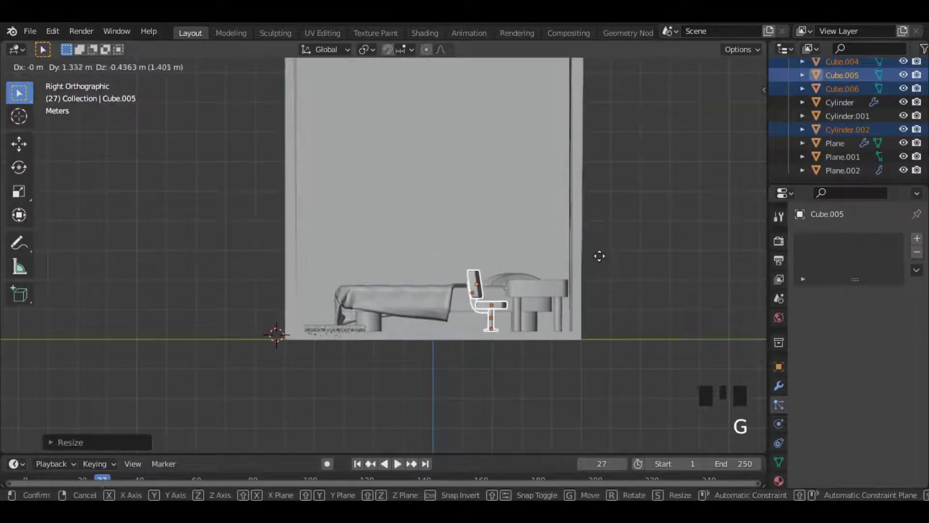
Place the chair at the desk, then shift the desk, its legs and the chair together slightly toward the room's open side
{"action": "left_click", "coordinate": [603, 257]}
{"action": "left_click_drag", "start_coordinate": [724, 109], "coordinate": [626, 169]}
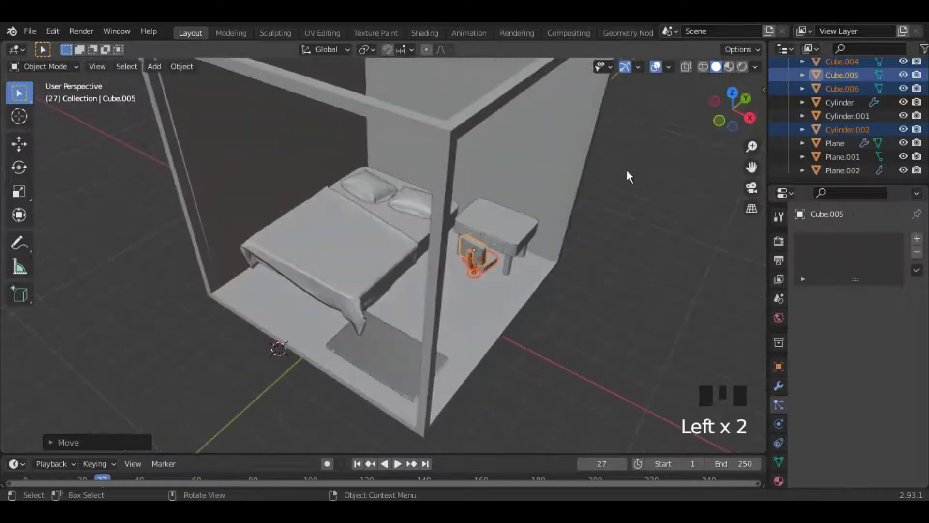
{"action": "left_click", "coordinate": [517, 230], "text": "shift"}
{"action": "left_click", "coordinate": [504, 263], "text": "shift"}
{"action": "key", "text": "g"}
{"action": "left_click", "coordinate": [571, 265]}
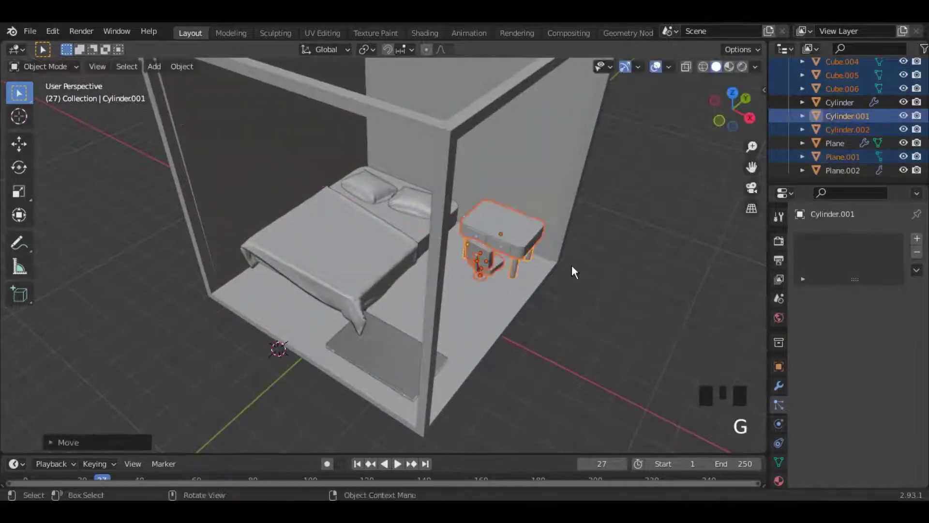
{"action": "left_click", "coordinate": [572, 265]}
{"action": "scroll", "coordinate": [629, 218], "scroll_direction": "down", "scroll_amount": 1}
Add a plane high on the wall beside the bed and rotate it 90° about Y so it stands parallel to that wall
{"action": "left_click_drag", "start_coordinate": [730, 116], "coordinate": [713, 93]}
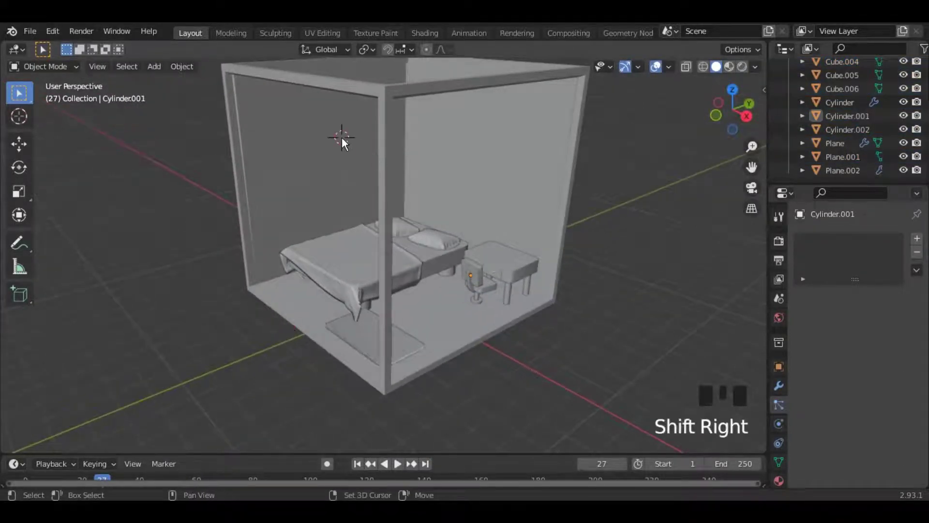
{"action": "key", "text": "shift+a"}
{"action": "left_click", "coordinate": [387, 137]}
{"action": "type", "text": "ry90"}
{"action": "key", "text": "Return"}
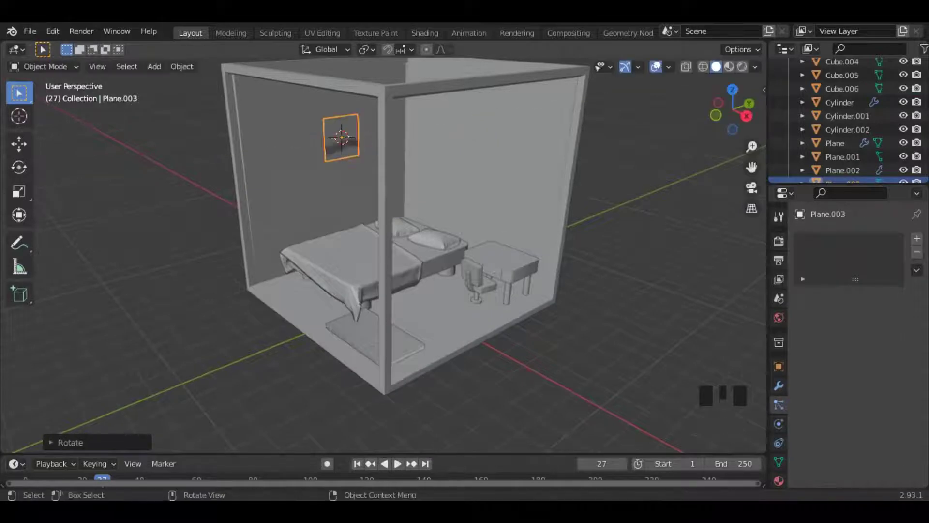
Enlarge the wall plane slightly and stretch it along Z by a factor of about 1.13 into a portrait rectangle
{"action": "key", "text": "s"}
{"action": "key", "text": "x"}
{"action": "left_click", "coordinate": [463, 135]}
{"action": "key", "text": "s"}
{"action": "key", "text": "y"}
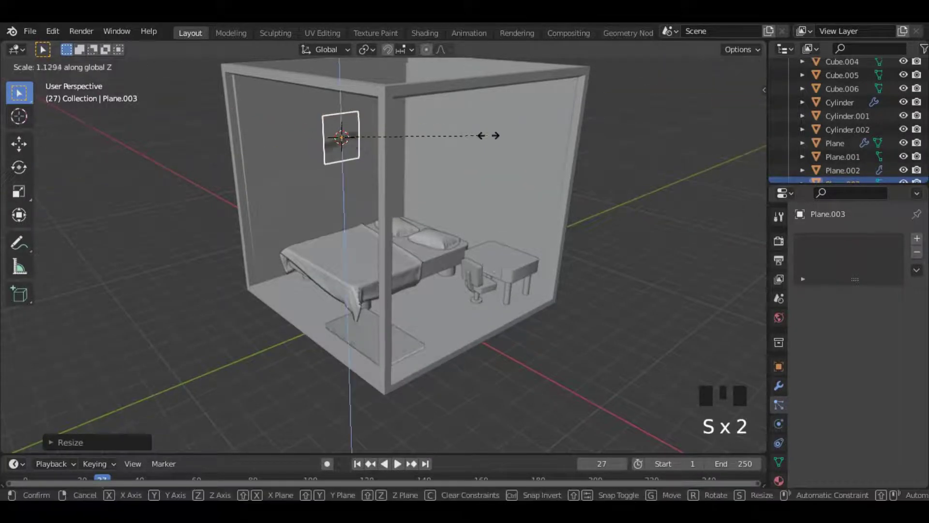
{"action": "left_click", "coordinate": [488, 136]}
Turn the plane into a picture frame by extruding it, insetting its face and extruding the inner face
{"action": "key", "text": "Tab"}
{"action": "key", "text": "e"}
{"action": "left_click", "coordinate": [429, 145]}
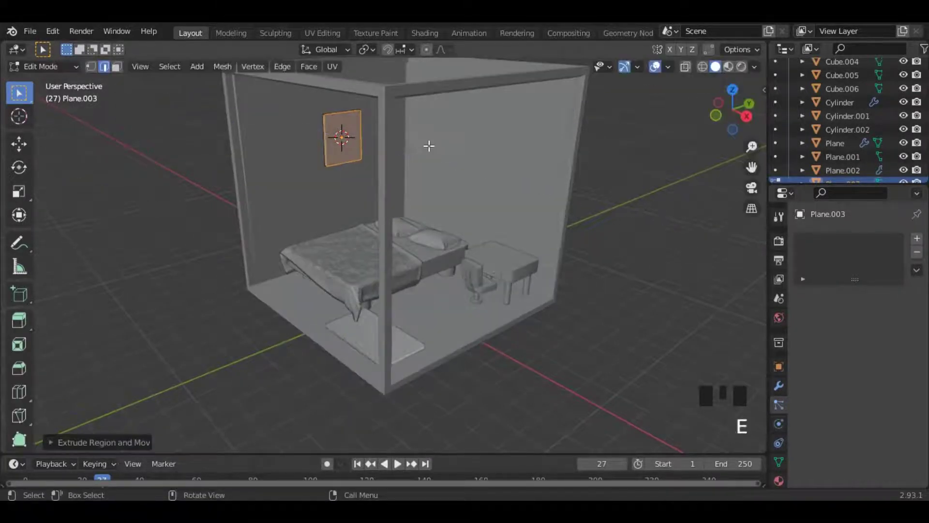
{"action": "key", "text": "i"}
{"action": "left_click", "coordinate": [423, 149]}
{"action": "key", "text": "e"}
{"action": "left_click", "coordinate": [422, 148]}
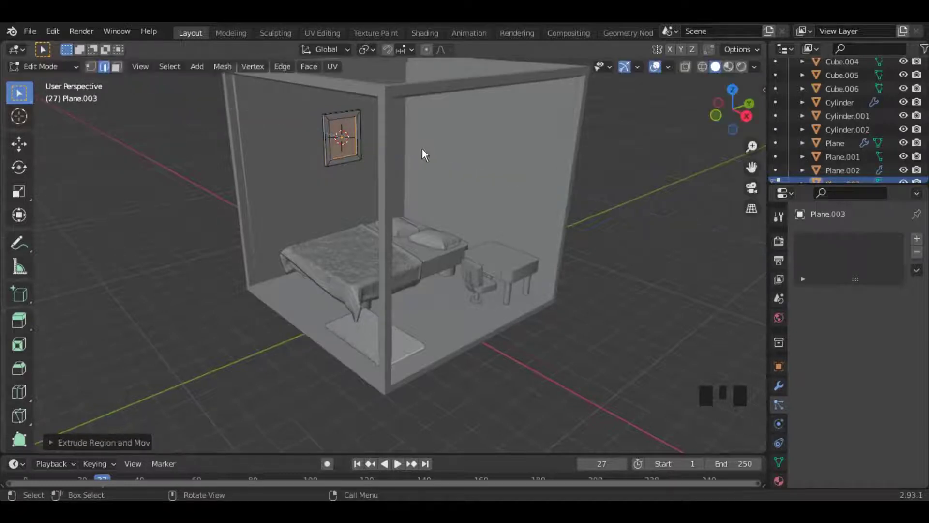
{"action": "key", "text": "Tab"}
Move the picture frame about 0.03 m along X, then reposition it higher on the wall toward the foot of the bed
{"action": "left_click_drag", "start_coordinate": [721, 108], "coordinate": [763, 167]}
{"action": "key", "text": "g"}
{"action": "key", "text": "x"}
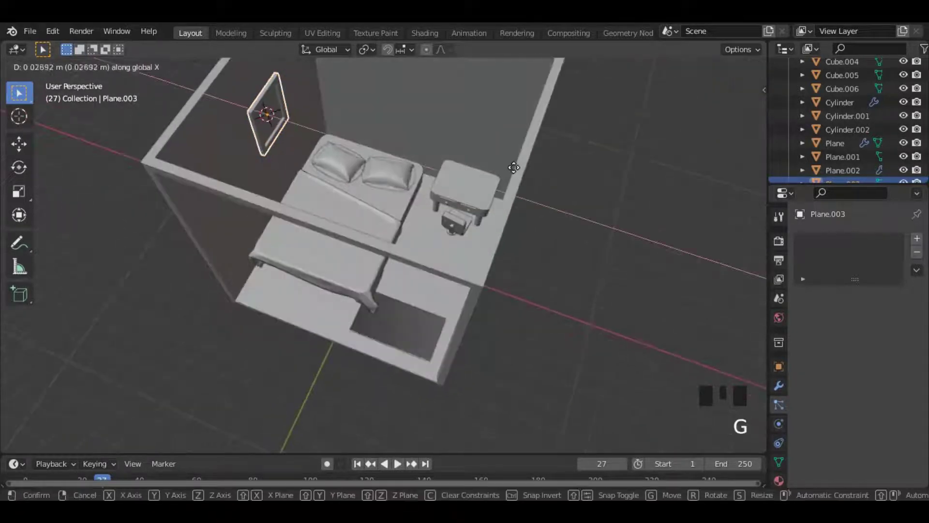
{"action": "left_click", "coordinate": [513, 168]}
{"action": "left_click", "coordinate": [750, 121]}
{"action": "key", "text": "g"}
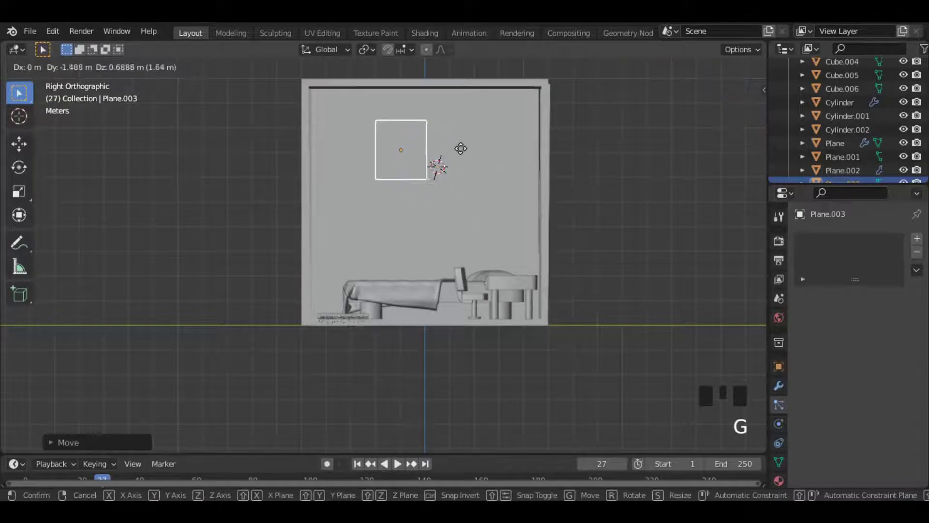
{"action": "left_click", "coordinate": [459, 148]}
Duplicate the picture frame diagonally below the first one and scale the copy down
{"action": "key", "text": "shift+d"}
{"action": "left_click", "coordinate": [518, 178]}
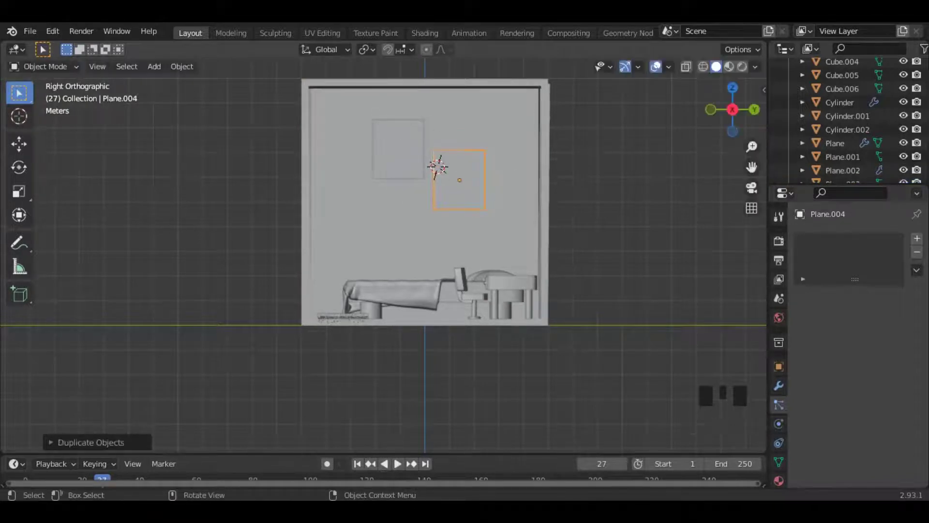
{"action": "key", "text": "s"}
{"action": "left_click", "coordinate": [454, 213]}
Duplicate the small frame diagonally downward toward the head of the bed and scale this third frame up slightly
{"action": "key", "text": "shift+d"}
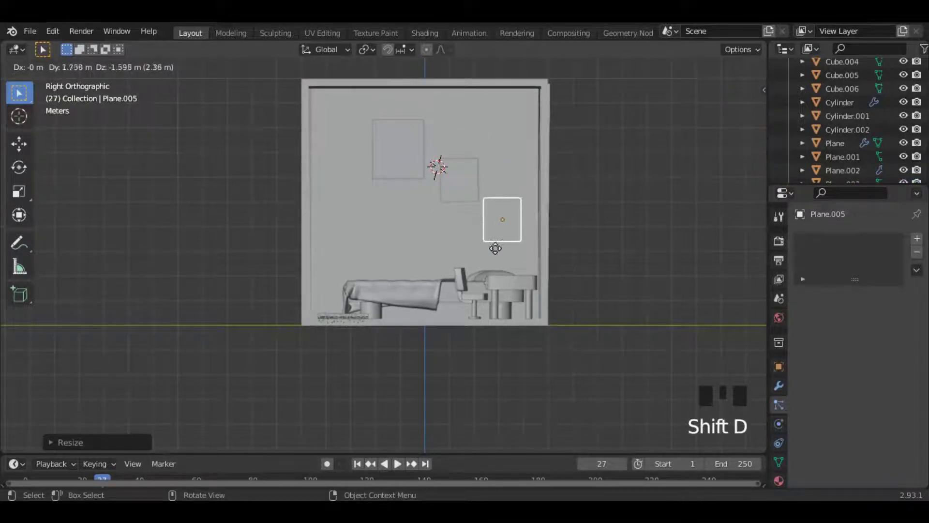
{"action": "left_click", "coordinate": [503, 240]}
{"action": "key", "text": "s"}
{"action": "left_click", "coordinate": [503, 232]}
Select all three picture frames and move them together along Y toward the foot of the bed
{"action": "left_click_drag", "start_coordinate": [716, 112], "coordinate": [656, 134]}
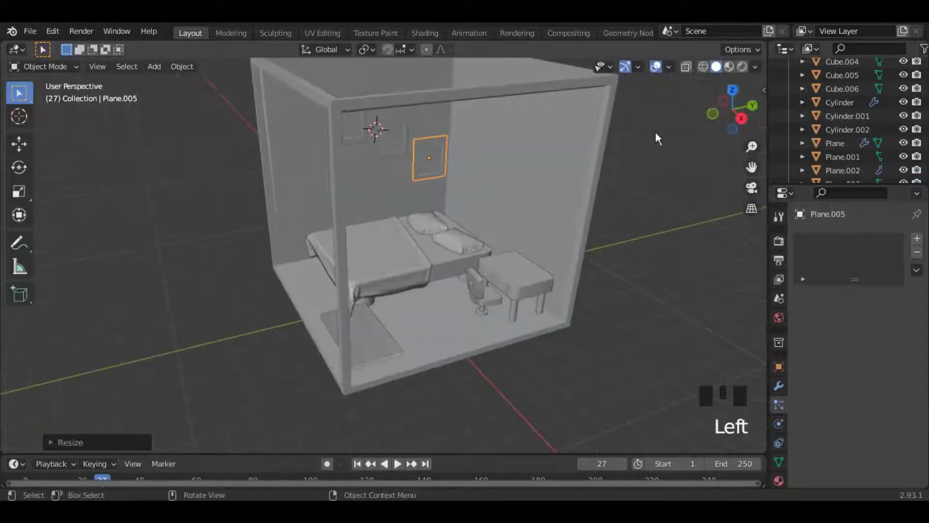
{"action": "left_click", "coordinate": [406, 132], "text": "shift"}
{"action": "left_click", "coordinate": [362, 127], "text": "shift"}
{"action": "left_click", "coordinate": [740, 118]}
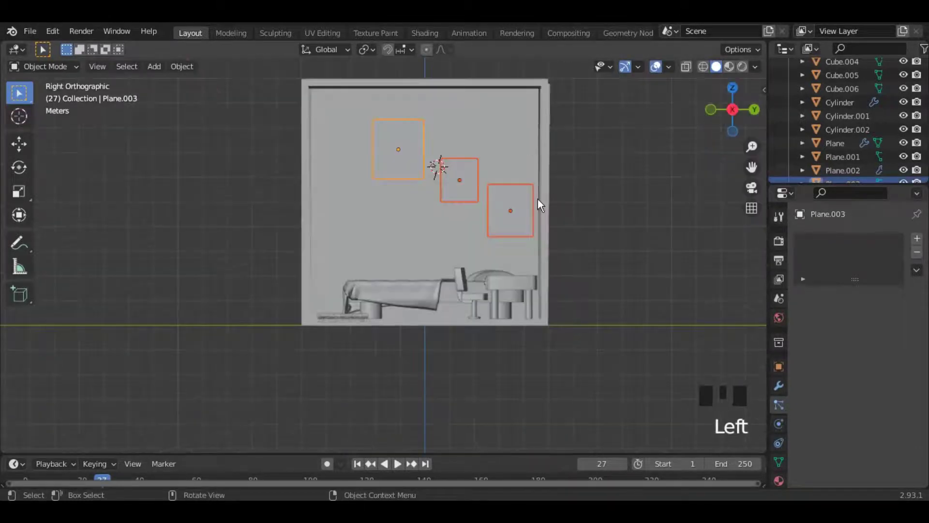
{"action": "key", "text": "g"}
{"action": "key", "text": "y"}
{"action": "left_click", "coordinate": [512, 205]}
{"action": "left_click_drag", "start_coordinate": [724, 102], "coordinate": [761, 141]}
{"action": "left_click", "coordinate": [675, 193]}
{"action": "scroll", "coordinate": [676, 192], "scroll_direction": "down", "scroll_amount": 2}
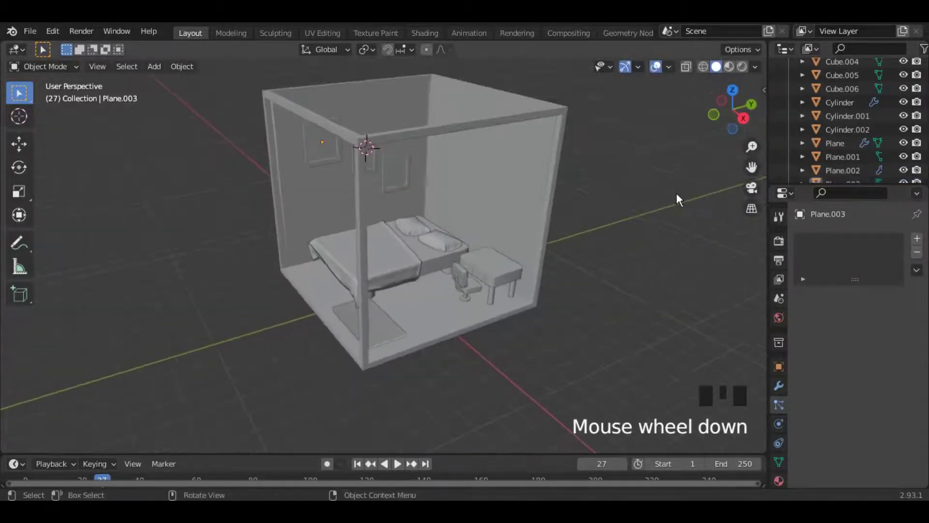
{"action": "left_click_drag", "start_coordinate": [726, 112], "coordinate": [608, 172]}
{"action": "left_click", "coordinate": [532, 200]}
{"action": "key", "text": "Tab"}
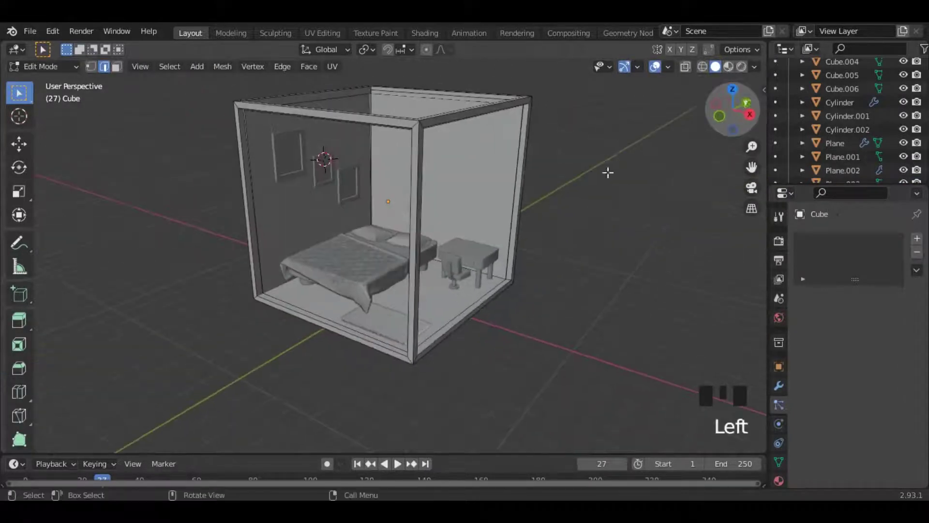
{"action": "key", "text": "Tab"}
{"action": "left_click_drag", "start_coordinate": [724, 108], "coordinate": [695, 109]}
Import the potted plant OBJ model from the source folder in Downloads
{"action": "left_click", "coordinate": [30, 31]}
{"action": "mouse_move", "coordinate": [67, 212]}
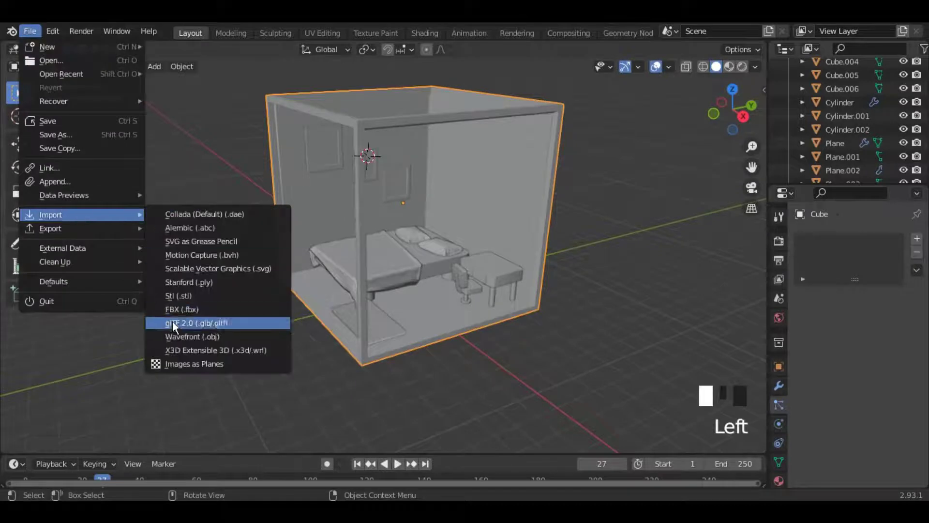
{"action": "left_click", "coordinate": [184, 322]}
{"action": "left_click", "coordinate": [217, 267]}
{"action": "double_click", "coordinate": [479, 167]}
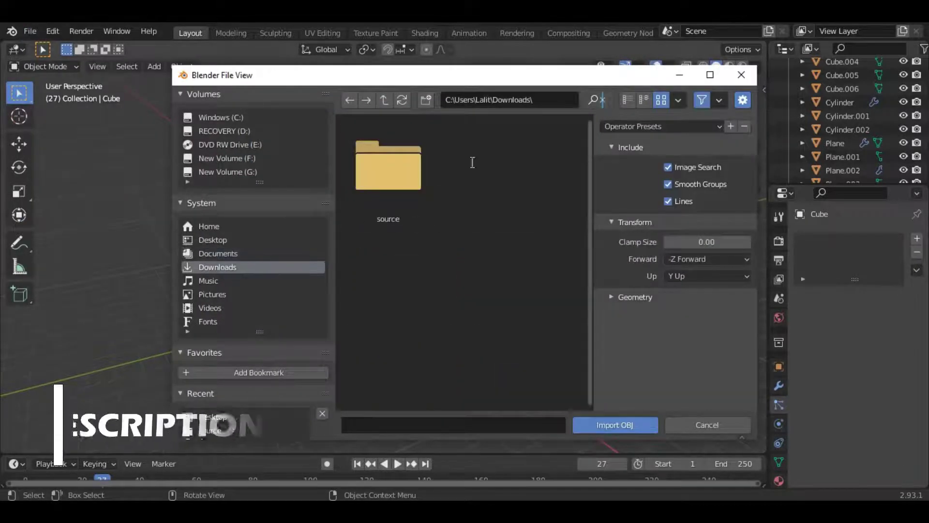
{"action": "double_click", "coordinate": [426, 184]}
{"action": "left_click", "coordinate": [490, 175]}
{"action": "left_click", "coordinate": [600, 425]}
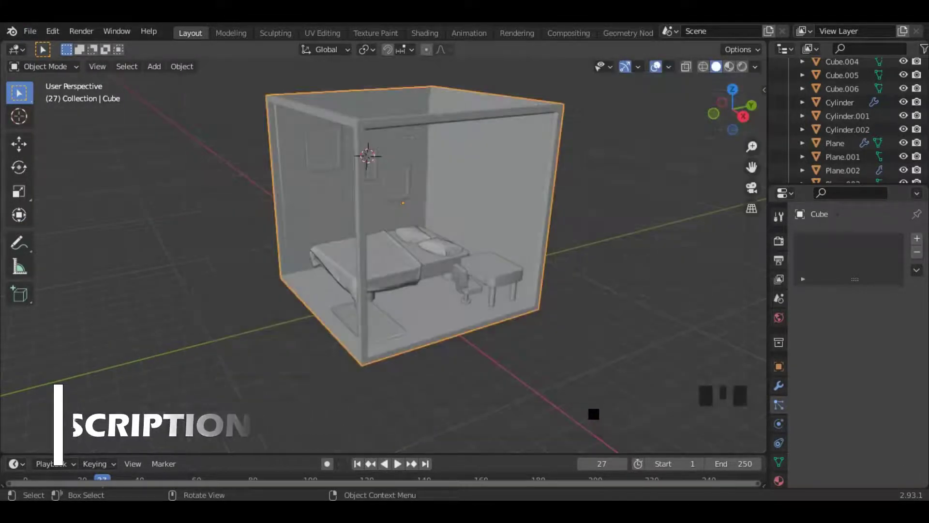
Scale the imported plant down in two passes so it fits inside the room
{"action": "scroll", "coordinate": [607, 361], "scroll_direction": "down", "scroll_amount": 2}
{"action": "key", "text": "s"}
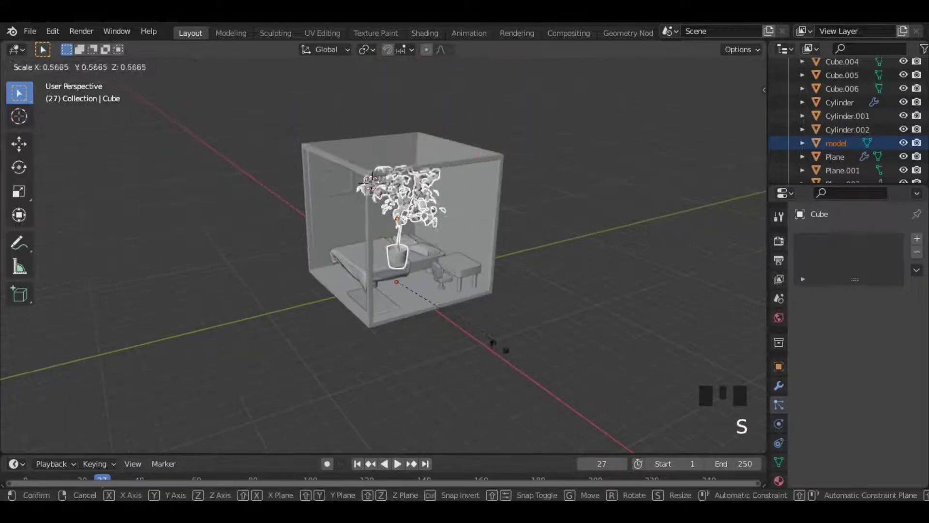
{"action": "left_click", "coordinate": [494, 339]}
{"action": "scroll", "coordinate": [479, 333], "scroll_direction": "up", "scroll_amount": 2}
{"action": "left_click", "coordinate": [751, 208]}
{"action": "left_click", "coordinate": [743, 118]}
{"action": "key", "text": "s"}
{"action": "left_click", "coordinate": [544, 233]}
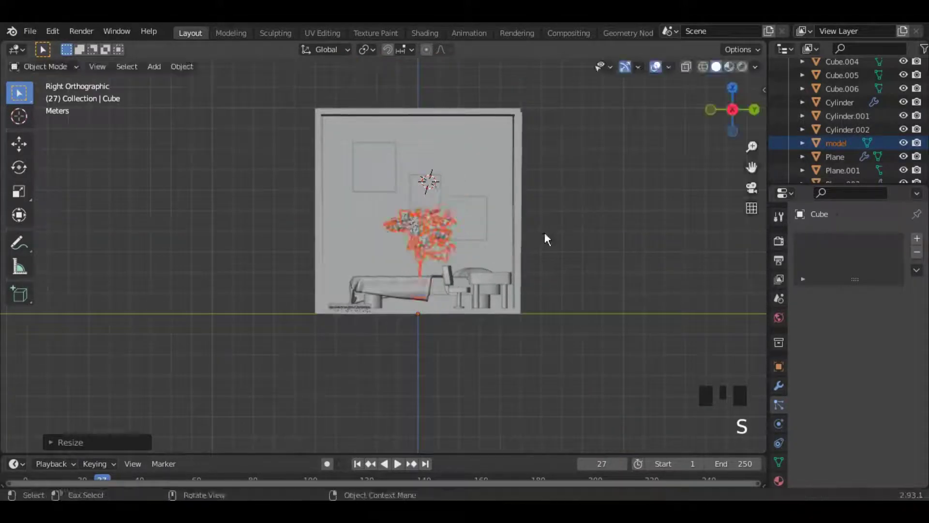
Move the plant to floor level at the open front of the room, then along X toward the picture wall
{"action": "key", "text": "g"}
{"action": "left_click", "coordinate": [461, 242]}
{"action": "left_click", "coordinate": [710, 109]}
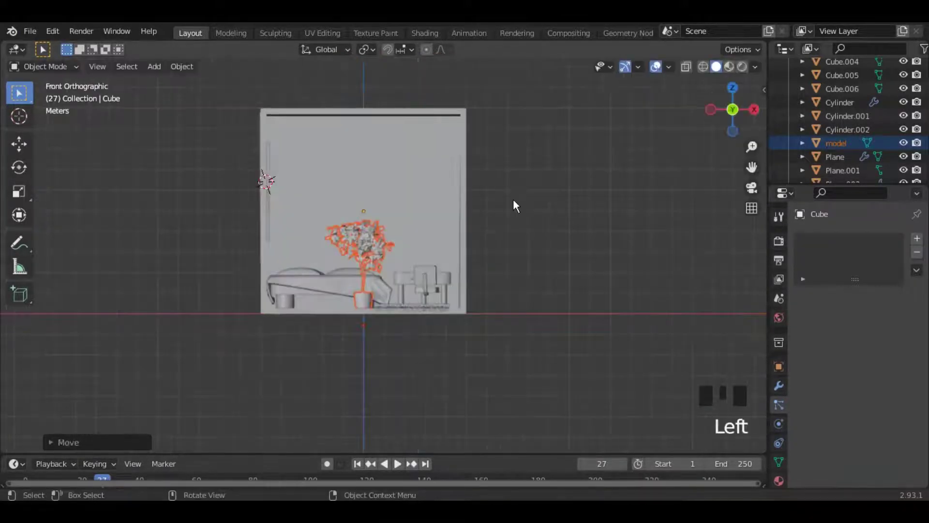
{"action": "scroll", "coordinate": [513, 199], "scroll_direction": "up", "scroll_amount": 2}
{"action": "key", "text": "g"}
{"action": "key", "text": "x"}
{"action": "left_click", "coordinate": [431, 208]}
Rotate the potted plant about the Z axis
{"action": "left_click_drag", "start_coordinate": [745, 107], "coordinate": [725, 126]}
{"action": "key", "text": "r"}
{"action": "key", "text": "z"}
{"action": "left_click", "coordinate": [331, 177]}
{"action": "left_click", "coordinate": [616, 363]}
Scale the potted plant down slightly
{"action": "scroll", "coordinate": [615, 363], "scroll_direction": "down", "scroll_amount": 2}
{"action": "scroll", "coordinate": [512, 289], "scroll_direction": "up", "scroll_amount": 1}
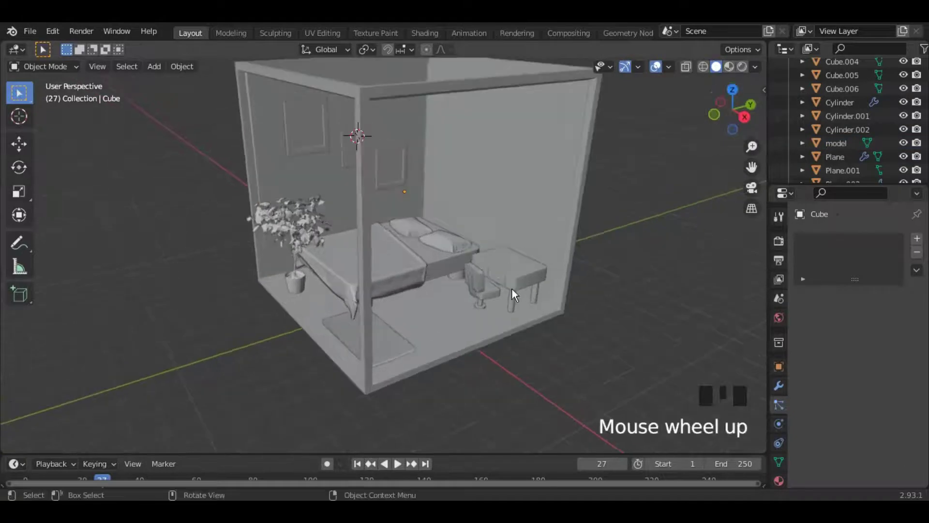
{"action": "left_click", "coordinate": [294, 286]}
{"action": "key", "text": "s"}
{"action": "left_click", "coordinate": [431, 294]}
{"action": "left_click", "coordinate": [548, 373]}
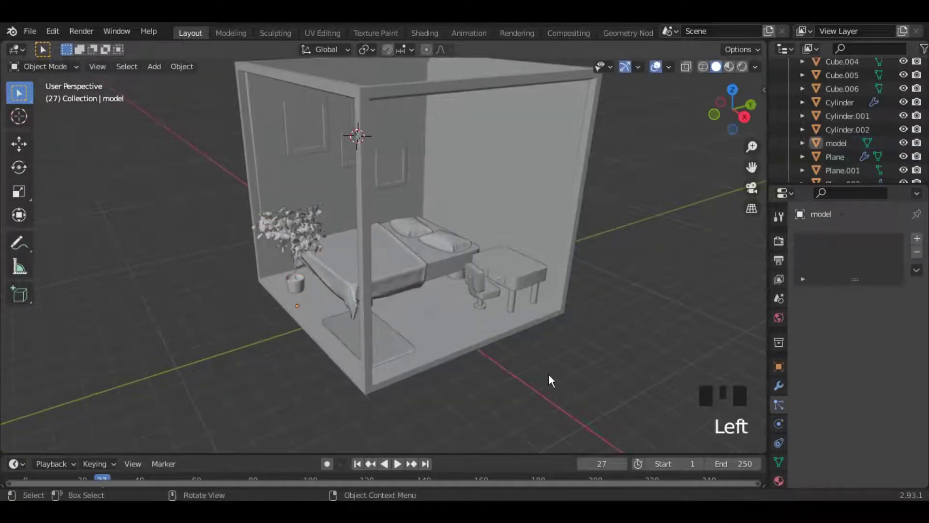
Return to frame 1, rotate the bed sheet about 7° around Z and reposition it over the bed
{"action": "left_click_drag", "start_coordinate": [713, 118], "coordinate": [751, 107]}
{"action": "left_click", "coordinate": [357, 463]}
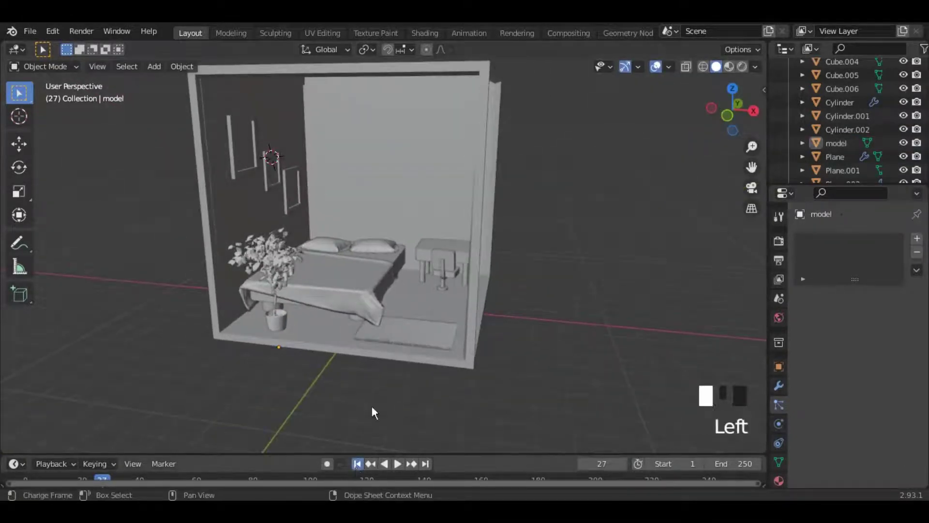
{"action": "left_click", "coordinate": [364, 286]}
{"action": "left_click", "coordinate": [733, 89]}
{"action": "key", "text": "r"}
{"action": "key", "text": "z"}
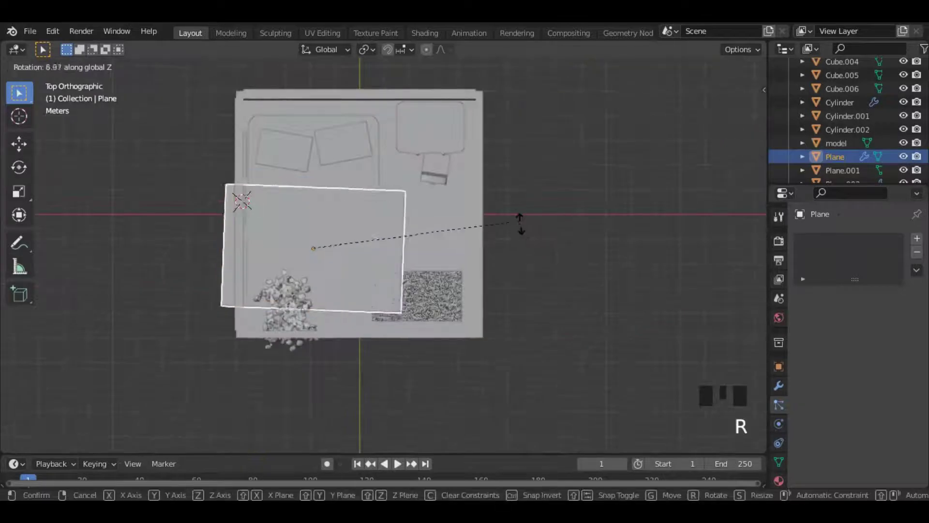
{"action": "left_click", "coordinate": [519, 223]}
{"action": "key", "text": "g"}
{"action": "left_click", "coordinate": [520, 214]}
{"action": "left_click", "coordinate": [621, 267]}
Replay the cloth simulation so the sheet drapes over the bed, and stop it at frame 29
{"action": "left_click_drag", "start_coordinate": [733, 119], "coordinate": [671, 44]}
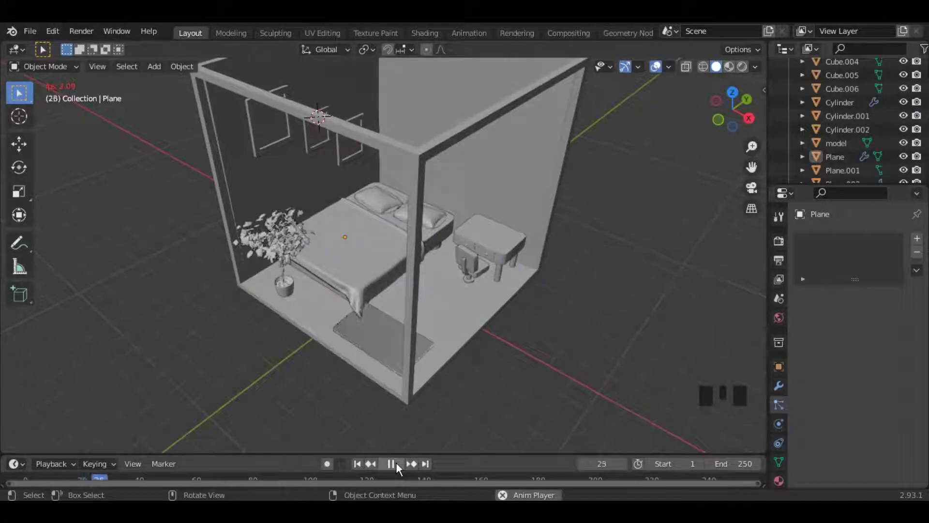
{"action": "key", "text": "space"}
Add a plane near the back wall above the desk side and rotate it 90° about X
{"action": "mouse_move", "coordinate": [733, 110]}
{"action": "left_mouse_down"}
{"action": "mouse_move", "coordinate": [703, 95]}
{"action": "mouse_move", "coordinate": [739, 109]}
{"action": "left_mouse_up"}
{"action": "scroll", "coordinate": [483, 268], "scroll_direction": "down", "scroll_amount": 2}
{"action": "right_click", "coordinate": [455, 168], "text": "ctrl"}
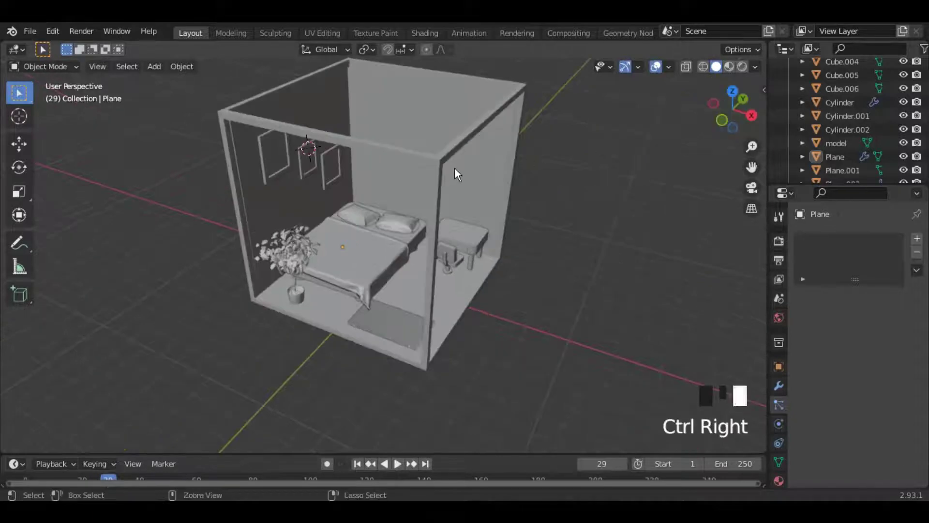
{"action": "right_click", "coordinate": [461, 171], "text": "shift"}
{"action": "key", "text": "shift+a"}
{"action": "mouse_move", "coordinate": [453, 168]}
{"action": "left_click", "coordinate": [506, 168]}
{"action": "type", "text": "rx90"}
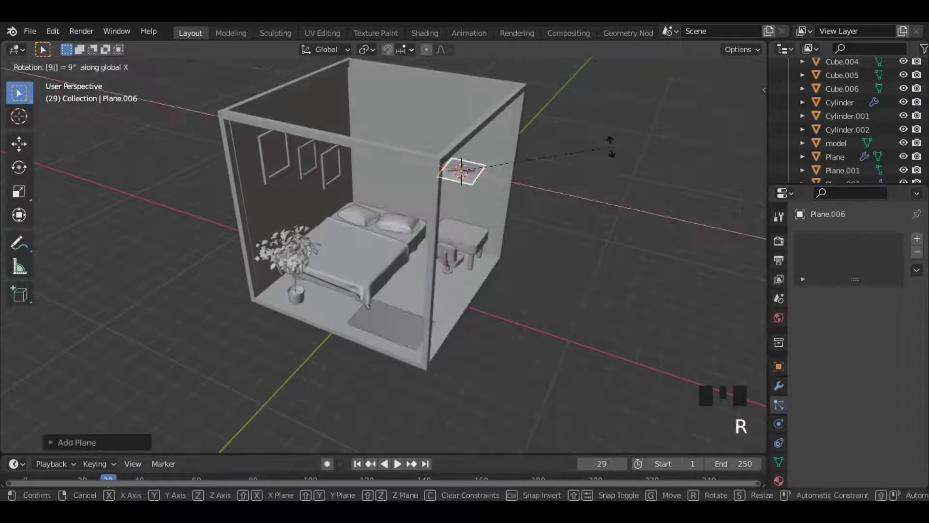
{"action": "key", "text": "Return"}
Move the new plane above the desk, then stretch it along Z and scale it by about 1.37 along X
{"action": "left_click", "coordinate": [718, 120]}
{"action": "scroll", "coordinate": [483, 240], "scroll_direction": "up", "scroll_amount": 2}
{"action": "key", "text": "g"}
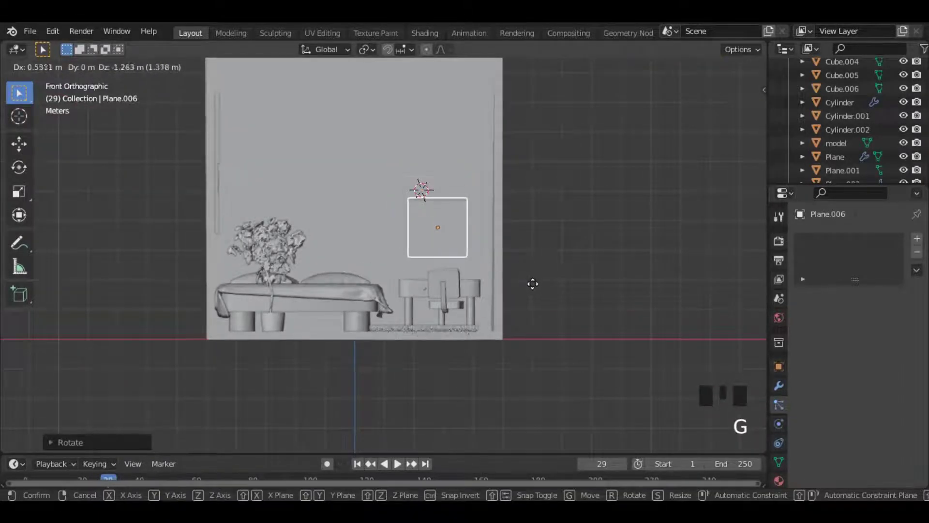
{"action": "left_click", "coordinate": [535, 285]}
{"action": "key", "text": "s"}
{"action": "key", "text": "z"}
{"action": "left_click", "coordinate": [602, 285]}
{"action": "key", "text": "s"}
{"action": "key", "text": "x"}
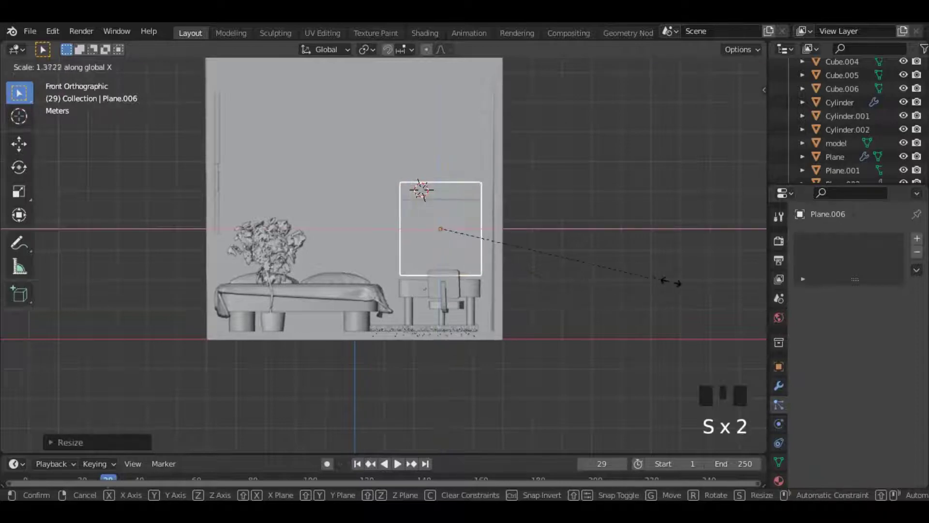
{"action": "left_click", "coordinate": [671, 281]}
Raise the window plane along Z and stretch it further vertically
{"action": "key", "text": "g"}
{"action": "key", "text": "z"}
{"action": "left_click", "coordinate": [671, 261]}
{"action": "key", "text": "s"}
{"action": "key", "text": "z"}
{"action": "left_click", "coordinate": [697, 246]}
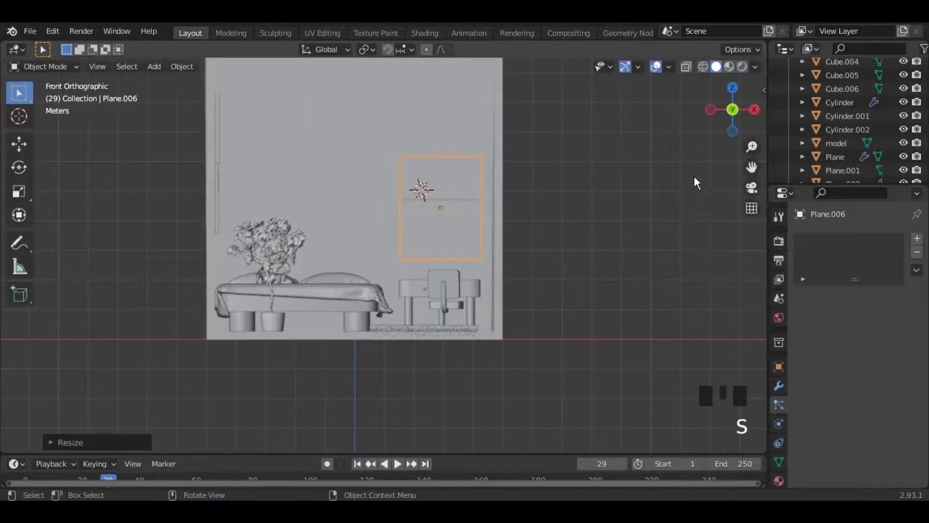
Add a centred vertical loop cut to the window plane and bevel it to a width of about 0.12 m
{"action": "middle_click_drag", "start_coordinate": [694, 182], "coordinate": [599, 189]}
{"action": "key", "text": "Tab"}
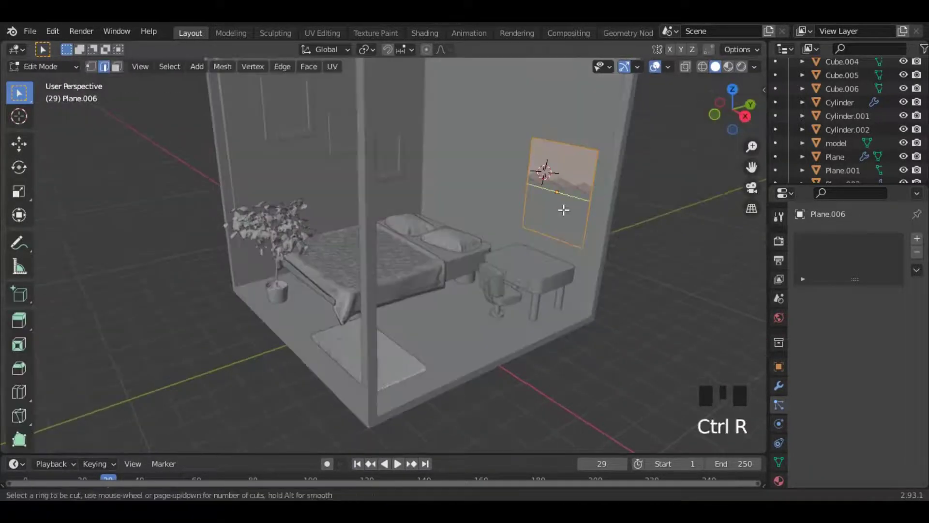
{"action": "left_click", "coordinate": [563, 209]}
{"action": "right_click", "coordinate": [561, 209]}
{"action": "key", "text": "ctrl+b"}
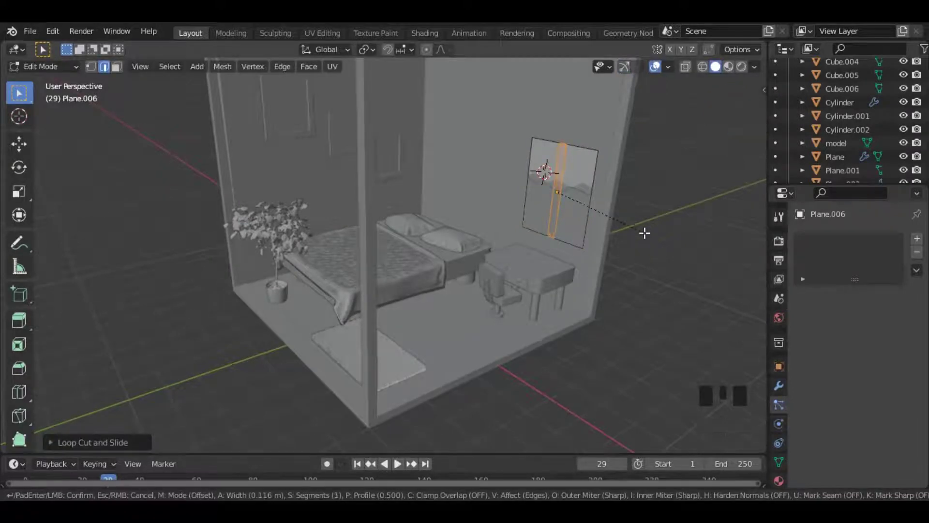
{"action": "left_click", "coordinate": [645, 233]}
Extrude the two pane faces of the window plane, inset them, and extrude the inset faces to form framed panes
{"action": "left_click", "coordinate": [118, 65]}
{"action": "left_click", "coordinate": [573, 193], "text": "shift"}
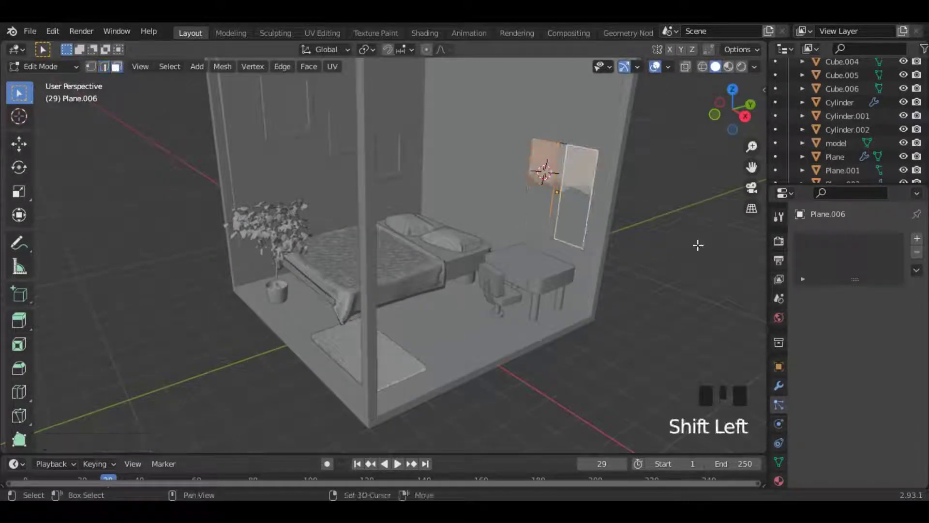
{"action": "key", "text": "e"}
{"action": "left_click", "coordinate": [681, 242]}
{"action": "key", "text": "i"}
{"action": "left_click", "coordinate": [676, 243]}
{"action": "key", "text": "e"}
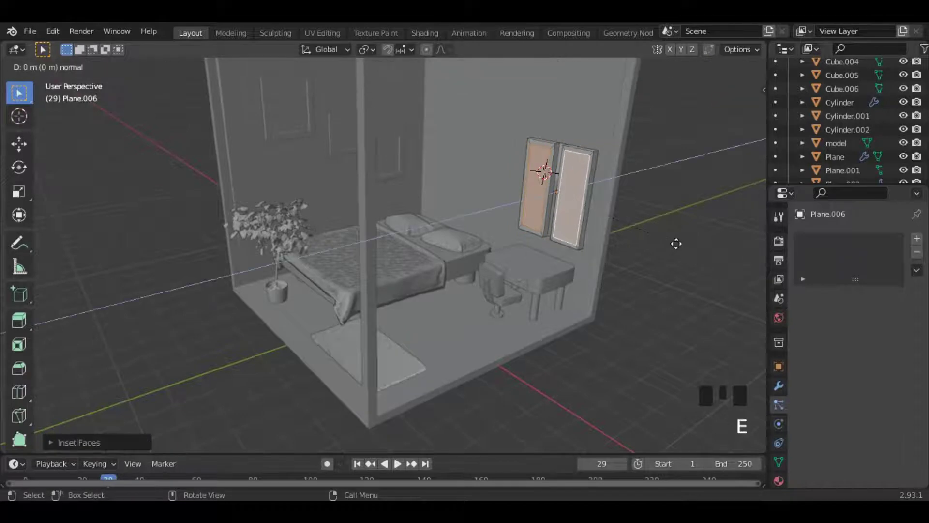
{"action": "left_click", "coordinate": [679, 240]}
{"action": "mouse_move", "coordinate": [710, 121]}
{"action": "left_mouse_down"}
{"action": "mouse_move", "coordinate": [728, 115]}
{"action": "mouse_move", "coordinate": [715, 121]}
{"action": "left_mouse_up"}
{"action": "key", "text": "Tab"}
Add a plane at the 3D cursor and lower it along Z to the window's bottom edge
{"action": "key", "text": "shift+a"}
{"action": "left_click", "coordinate": [549, 217]}
{"action": "key", "text": "g"}
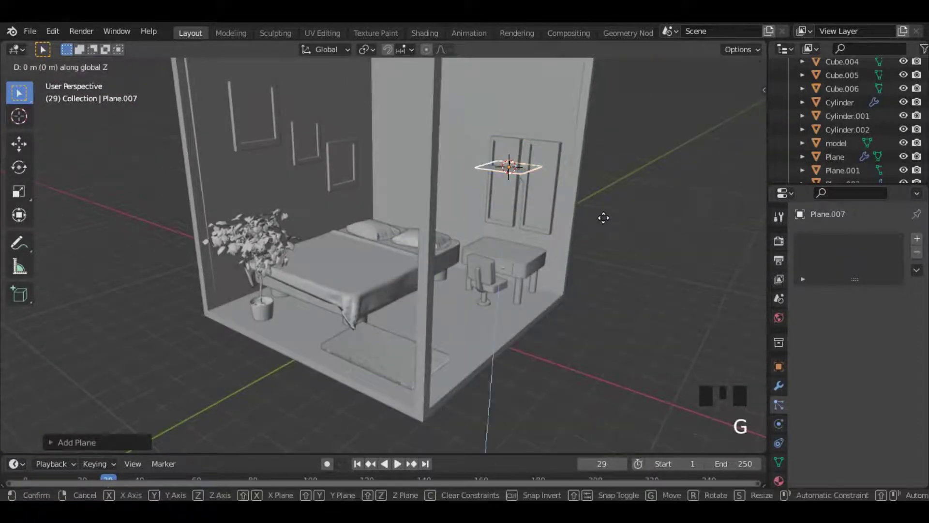
{"action": "left_click", "coordinate": [601, 278]}
Centre the new plane under the window and stretch it along X to slightly more than the window's width
{"action": "left_click", "coordinate": [713, 122]}
{"action": "key", "text": "g"}
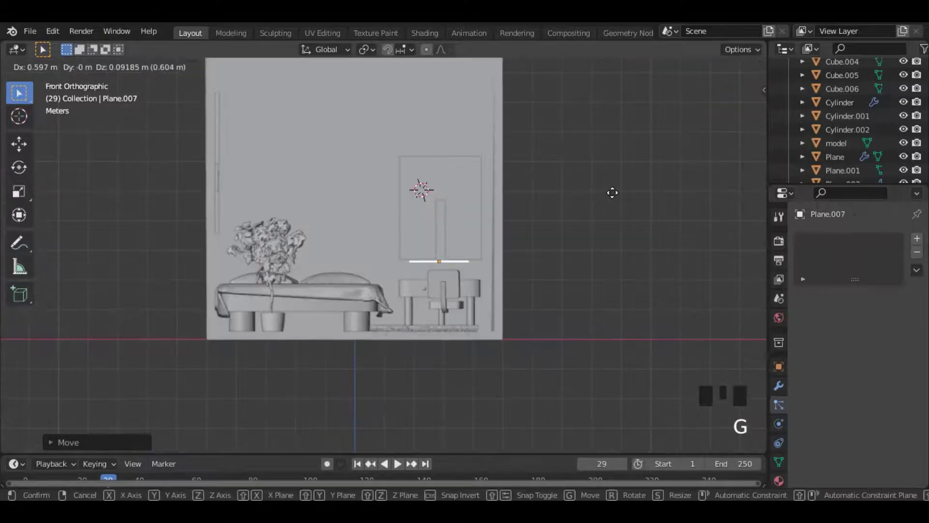
{"action": "key", "text": "s"}
{"action": "key", "text": "x"}
{"action": "left_click", "coordinate": [696, 183]}
{"action": "key", "text": "g"}
{"action": "left_click", "coordinate": [698, 183]}
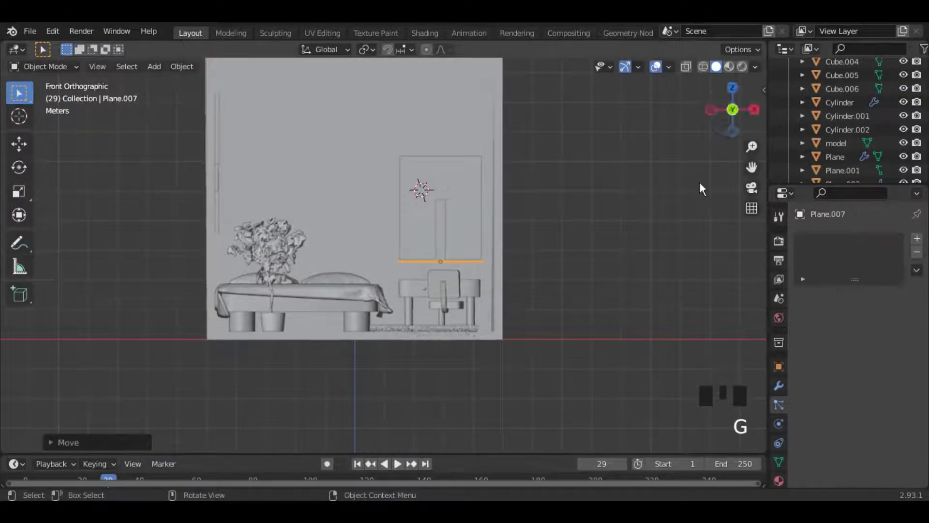
Narrow the sill plane along Y and shift it along Y to sit against the inside of the wall
{"action": "left_click", "coordinate": [752, 112]}
{"action": "key", "text": "s"}
{"action": "key", "text": "y"}
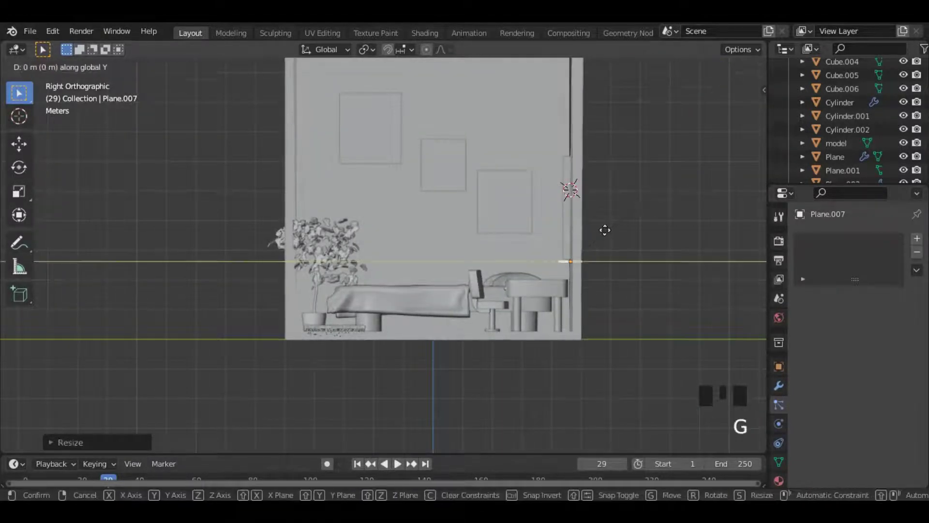
{"action": "left_click", "coordinate": [598, 230]}
Extrude the sill plane upwards by about 0.25 m
{"action": "key", "text": "Tab"}
{"action": "key", "text": "e"}
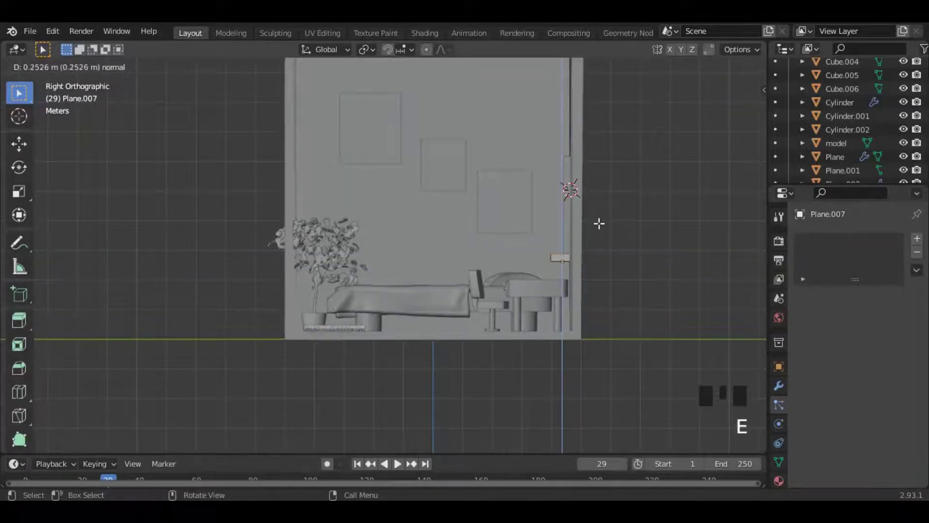
{"action": "left_click", "coordinate": [599, 223]}
Bevel the window sill's front edge to a width of about 0.14 m
{"action": "left_click_drag", "start_coordinate": [736, 107], "coordinate": [765, 150]}
{"action": "scroll", "coordinate": [585, 221], "scroll_direction": "up", "scroll_amount": 2}
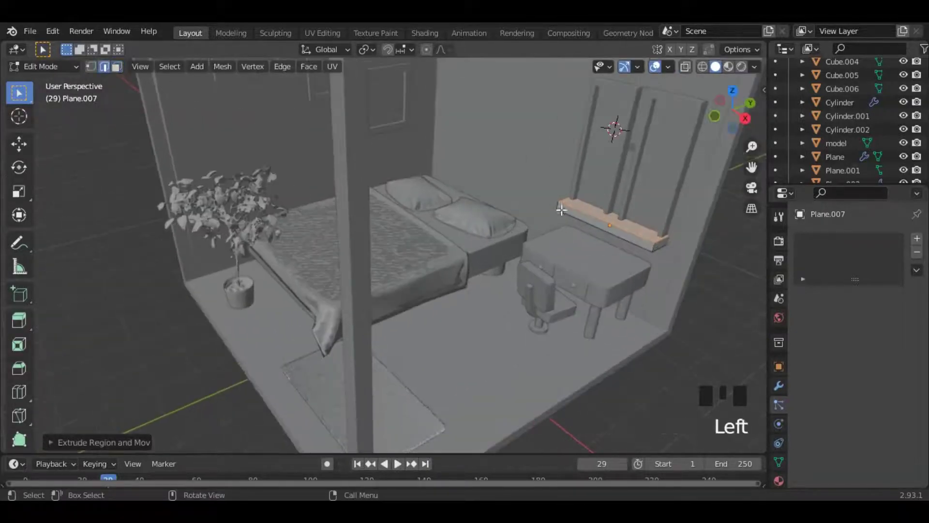
{"action": "key", "text": "ctrl+b"}
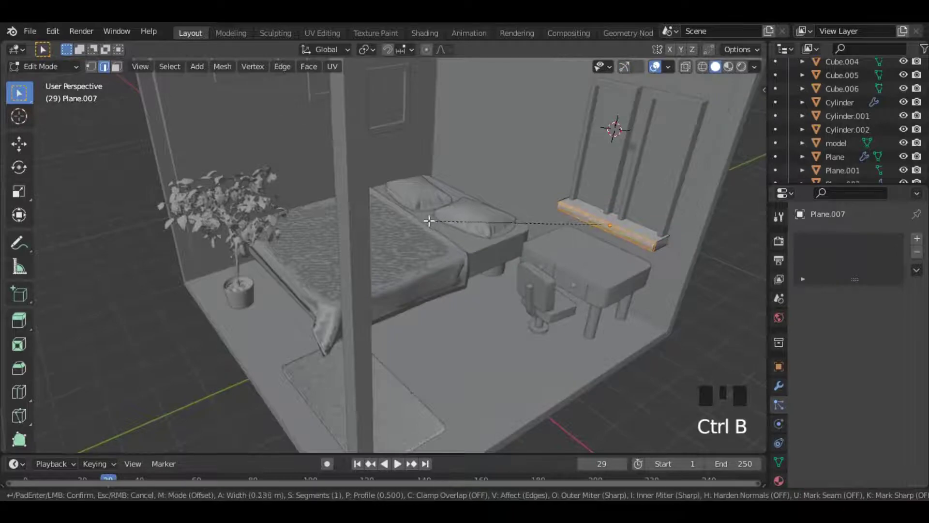
{"action": "left_click", "coordinate": [435, 223]}
{"action": "key", "text": "Tab"}
{"action": "scroll", "coordinate": [597, 236], "scroll_direction": "down", "scroll_amount": 2}
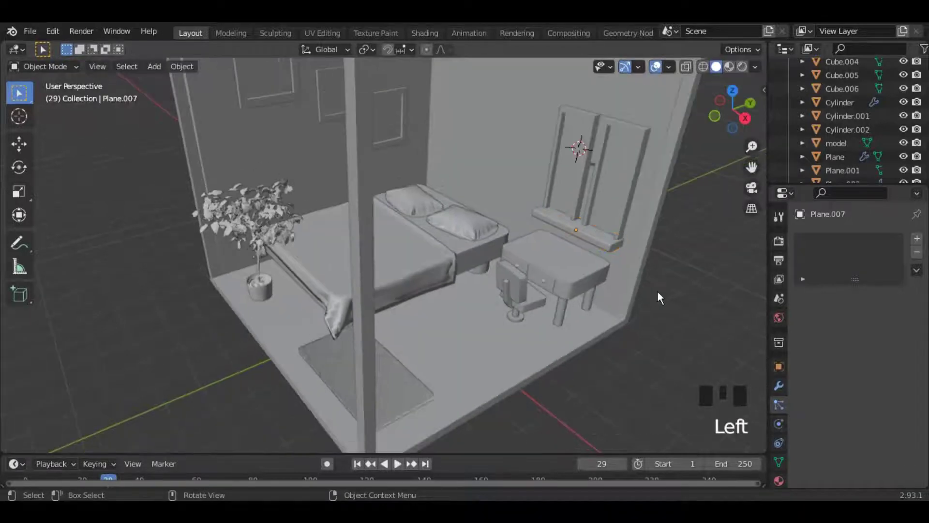
Add a plane at the window, rotate it upright, and flatten it along Z into a narrow horizontal slat
{"action": "key", "text": "shift+a"}
{"action": "left_click", "coordinate": [600, 139]}
{"action": "key", "text": "r"}
{"action": "left_click", "coordinate": [682, 142]}
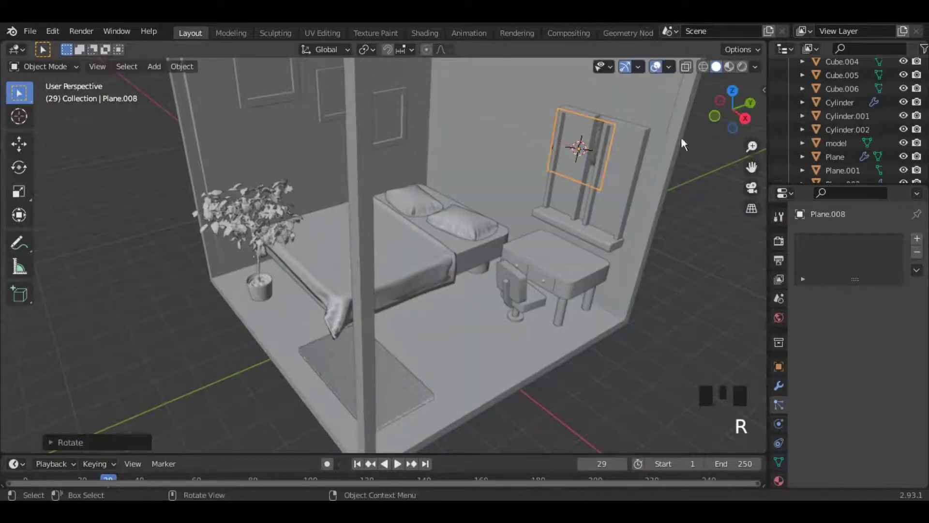
{"action": "key", "text": "KP_1"}
{"action": "key", "text": "s"}
{"action": "key", "text": "z"}
{"action": "left_click", "coordinate": [472, 183]}
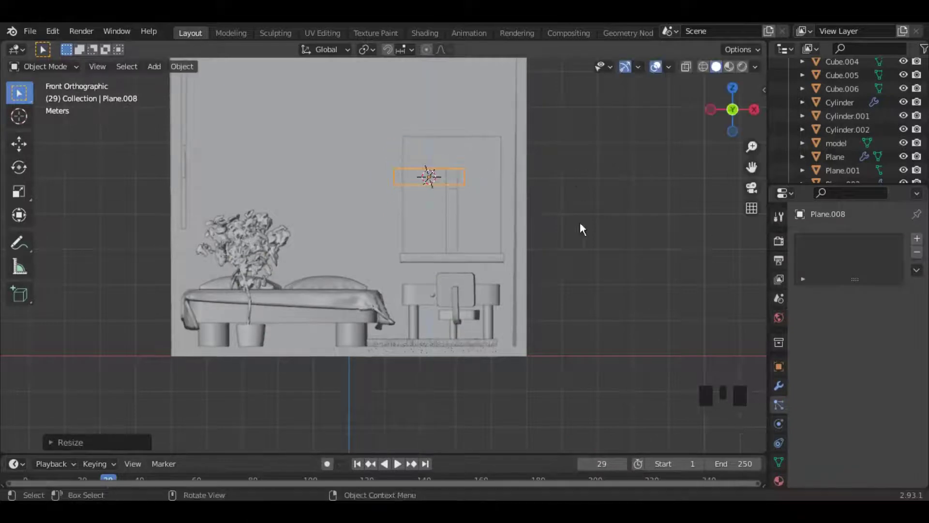
Narrow the slat along X to about one pane's width and raise it to the top of the pane nearer the bed
{"action": "key", "text": "s"}
{"action": "key", "text": "x"}
{"action": "left_click", "coordinate": [544, 219]}
{"action": "key", "text": "g"}
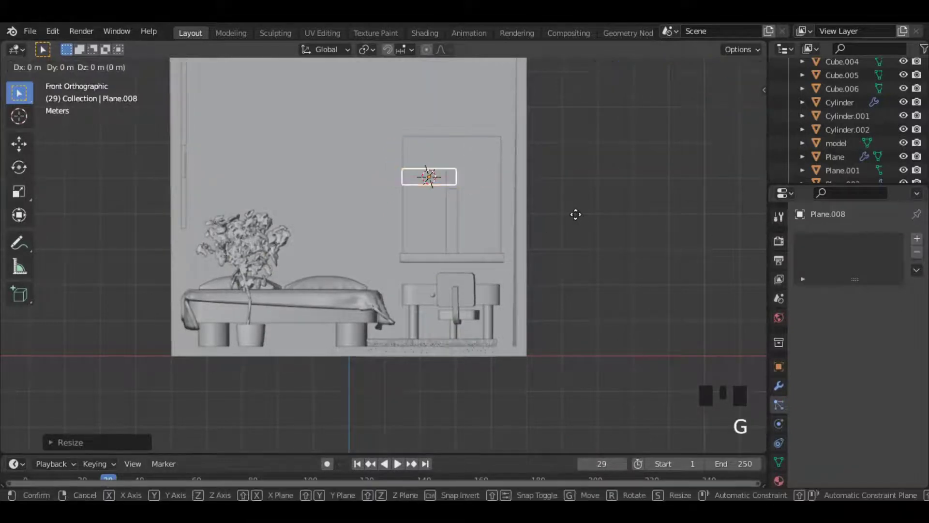
{"action": "left_click", "coordinate": [574, 189]}
Scale the slat to about 0.93 along X and adjust its height along Z to fit inside the pane
{"action": "left_click_drag", "start_coordinate": [729, 107], "coordinate": [697, 122]}
{"action": "key", "text": "s"}
{"action": "key", "text": "x"}
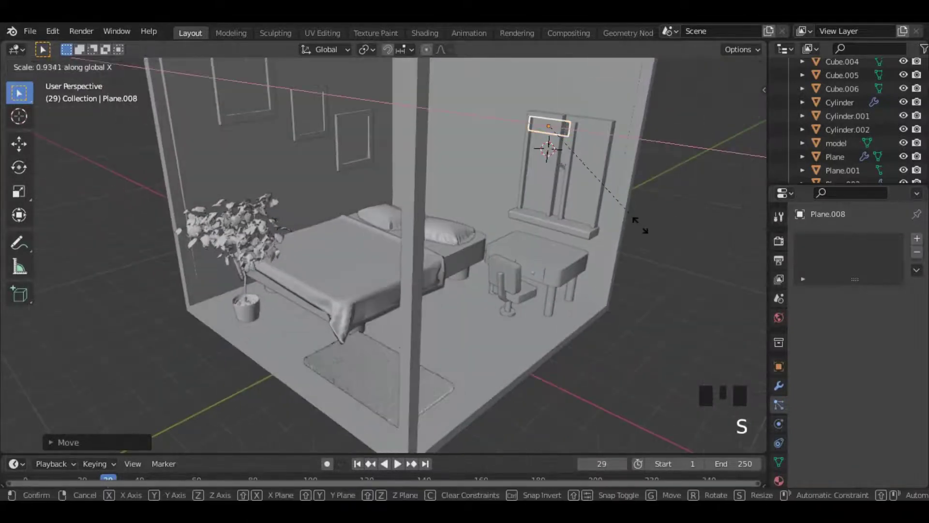
{"action": "left_click", "coordinate": [639, 220]}
{"action": "left_click", "coordinate": [717, 116]}
{"action": "scroll", "coordinate": [637, 165], "scroll_direction": "up", "scroll_amount": 2}
{"action": "key", "text": "s"}
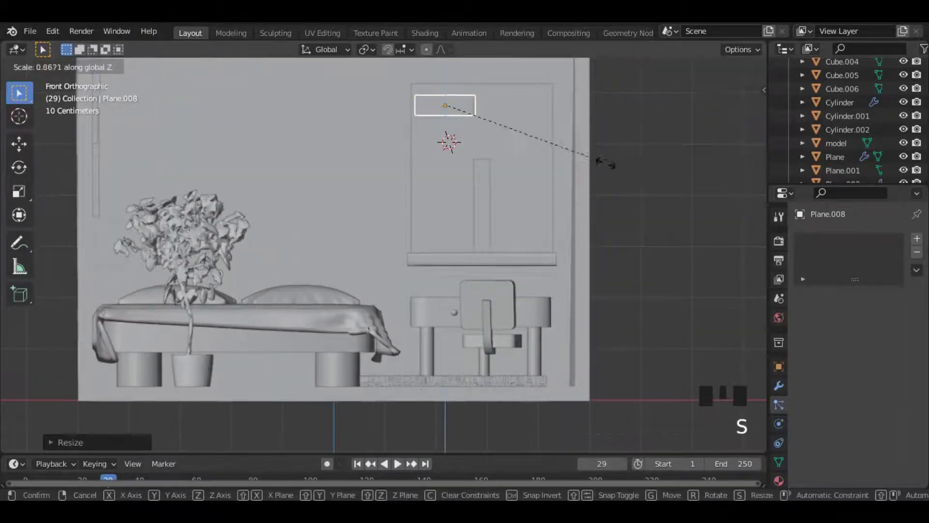
{"action": "left_click", "coordinate": [602, 162]}
Position the slat just below the pane's upper frame along Z and shift it along Y to the window's depth
{"action": "left_click_drag", "start_coordinate": [731, 109], "coordinate": [716, 119]}
{"action": "key", "text": "g"}
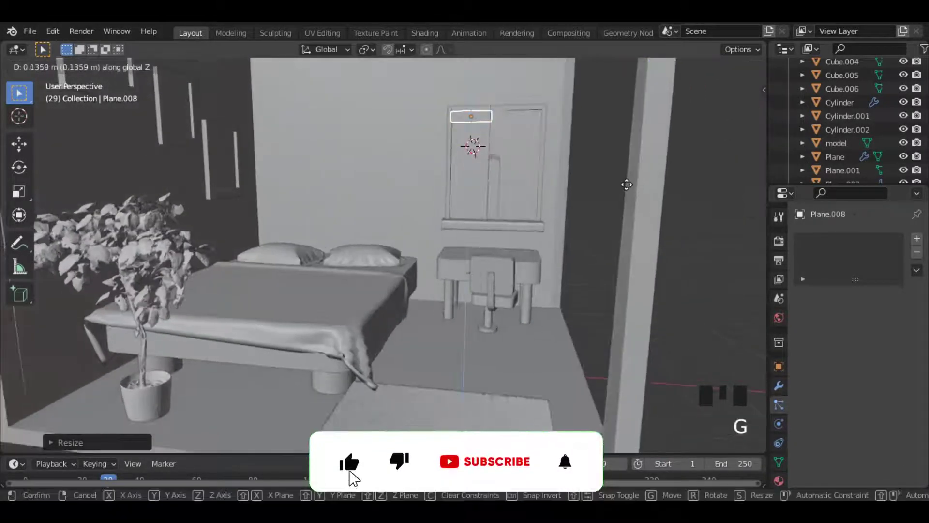
{"action": "key", "text": "g"}
{"action": "left_click", "coordinate": [627, 190]}
{"action": "left_click_drag", "start_coordinate": [730, 109], "coordinate": [716, 119]}
{"action": "key", "text": "g"}
{"action": "key", "text": "y"}
{"action": "left_click", "coordinate": [601, 201]}
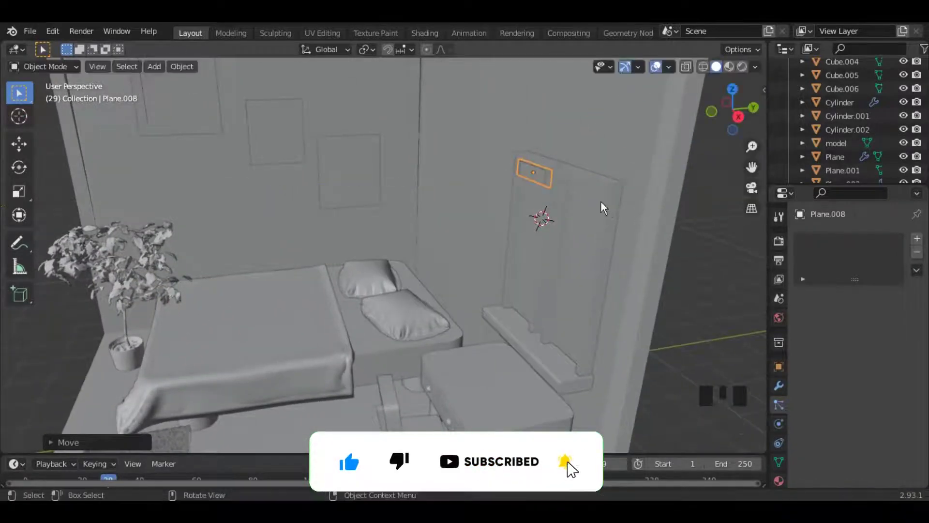
Extrude the slat's face slightly to give it thickness
{"action": "key", "text": "Tab"}
{"action": "key", "text": "e"}
{"action": "left_click", "coordinate": [598, 201]}
{"action": "key", "text": "Tab"}
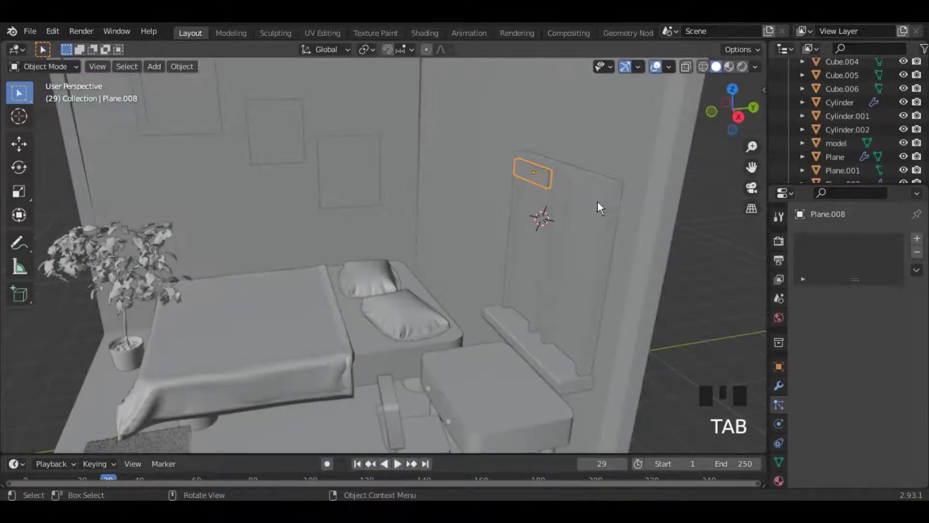
Add an Array modifier to the slat with a count of 8 and relative offset factors of X 0 and Y -1.2
{"action": "left_click", "coordinate": [778, 386]}
{"action": "left_click", "coordinate": [823, 239]}
{"action": "left_click", "coordinate": [633, 336]}
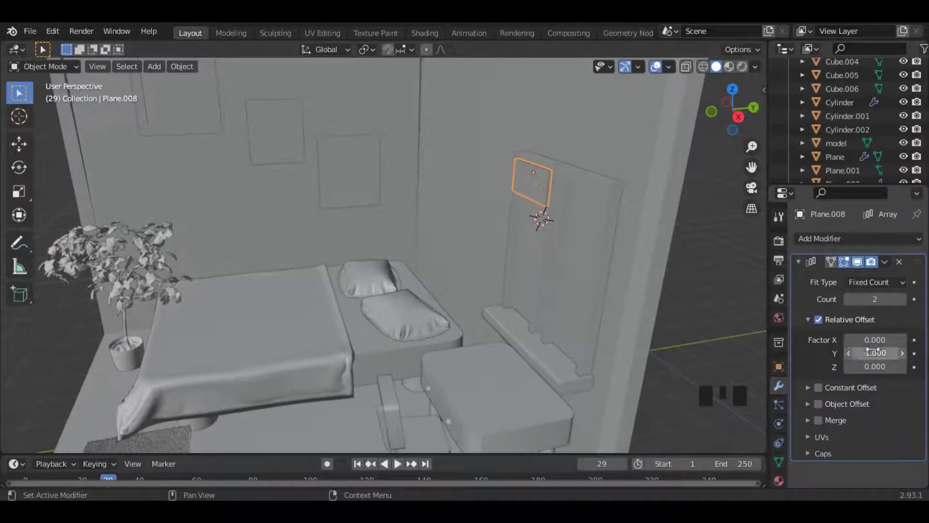
{"action": "left_click", "coordinate": [903, 299]}
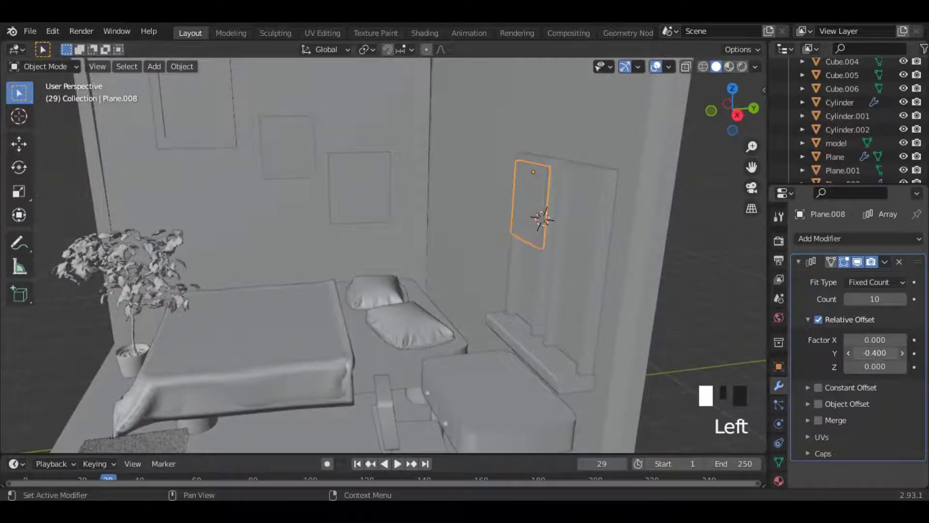
{"action": "left_click_drag", "start_coordinate": [875, 353], "coordinate": [851, 353]}
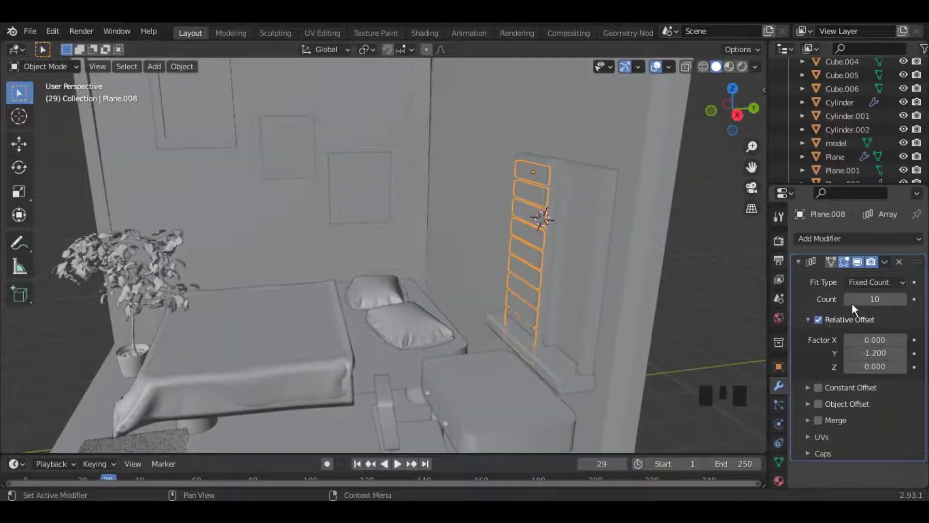
Tilt the slat's whole mesh about the X axis and scale it to about 0.81 along X
{"action": "key", "text": "Tab"}
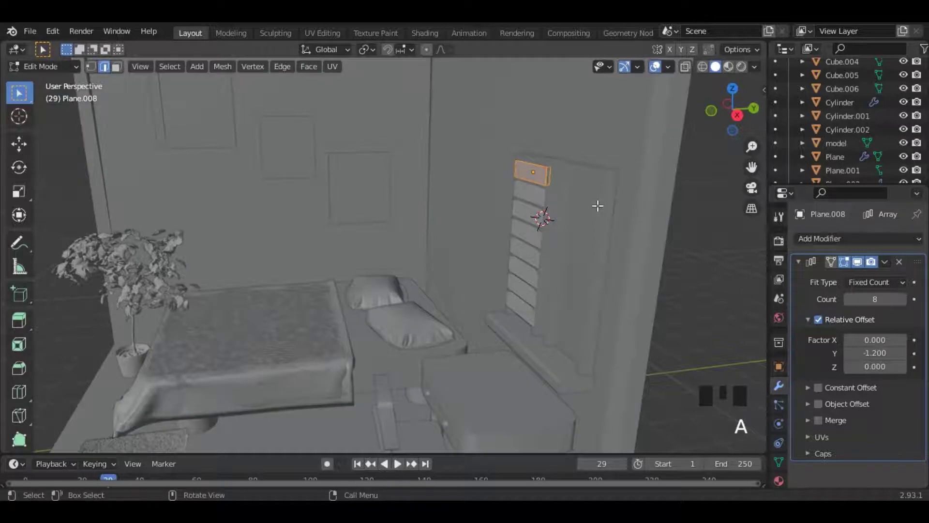
{"action": "key", "text": "r"}
{"action": "key", "text": "x"}
{"action": "left_click", "coordinate": [571, 222]}
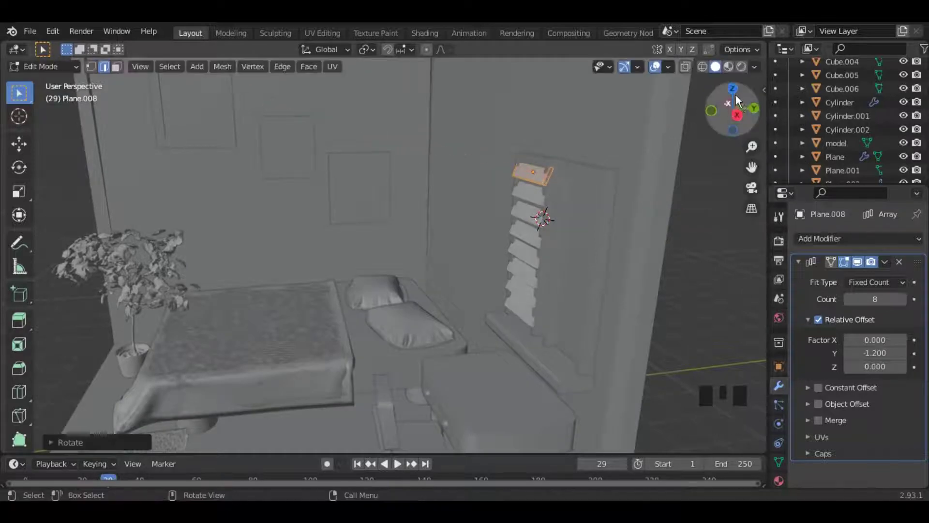
{"action": "left_click_drag", "start_coordinate": [736, 99], "coordinate": [788, 110]}
{"action": "key", "text": "s"}
{"action": "key", "text": "x"}
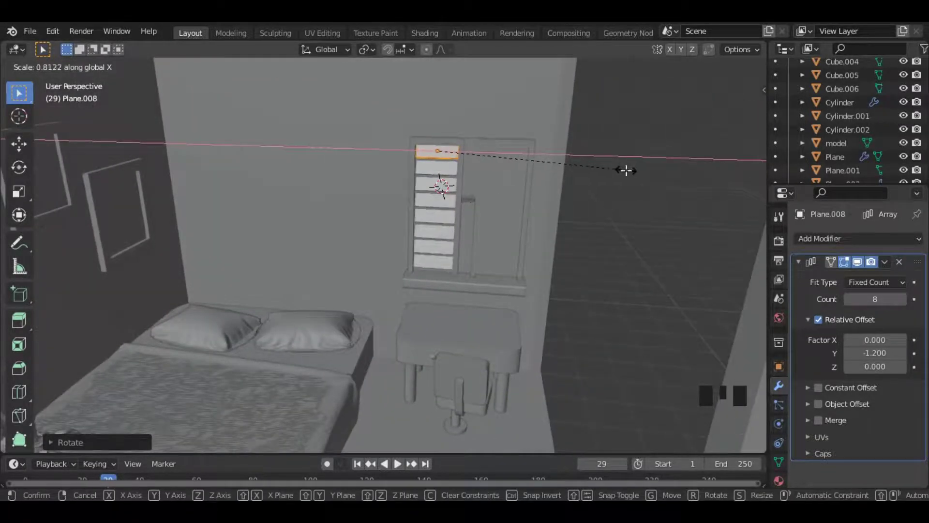
{"action": "left_click", "coordinate": [625, 169]}
Duplicate the column of slats and move the copy along X into the other window pane
{"action": "left_click_drag", "start_coordinate": [730, 103], "coordinate": [753, 109]}
{"action": "key", "text": "Tab"}
{"action": "key", "text": "shift+d"}
{"action": "key", "text": "x"}
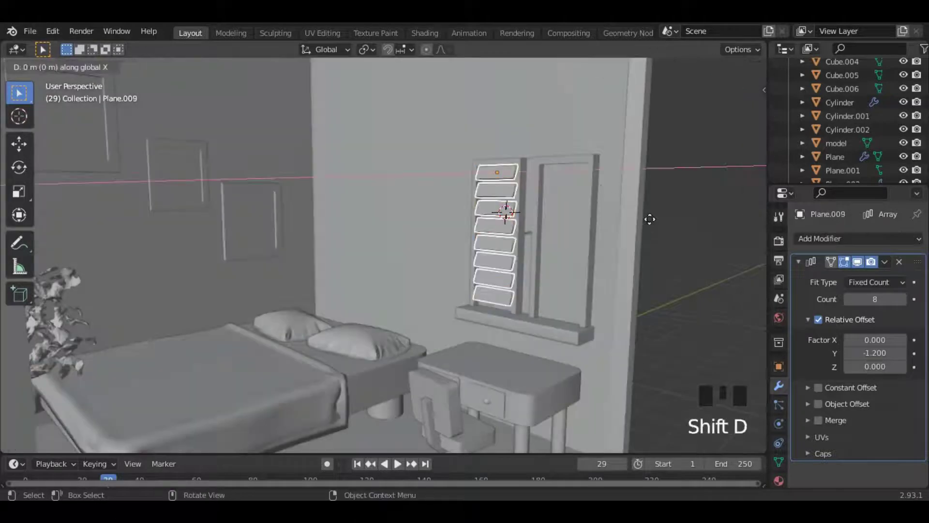
{"action": "left_click_drag", "start_coordinate": [749, 120], "coordinate": [532, 205]}
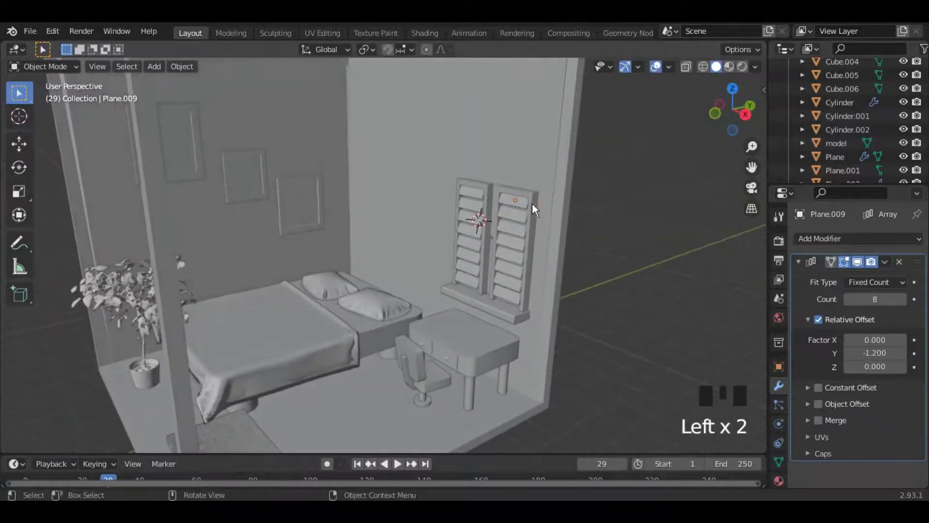
Select the sill, window frame and both slat columns and raise them slightly along Z
{"action": "left_click", "coordinate": [500, 307]}
{"action": "left_click", "coordinate": [500, 295], "text": "shift"}
{"action": "left_click", "coordinate": [504, 279], "text": "shift"}
{"action": "left_click", "coordinate": [464, 245], "text": "shift"}
{"action": "key", "text": "g"}
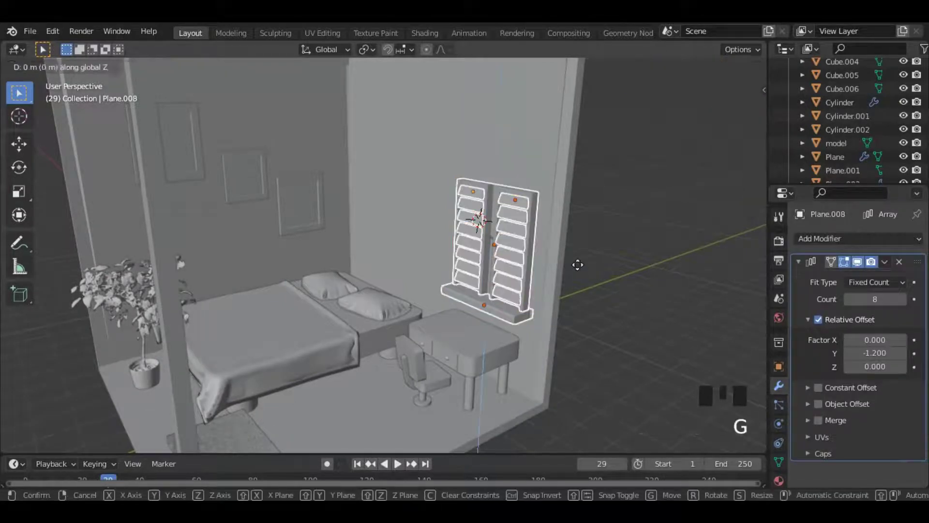
{"action": "right_click", "coordinate": [576, 264]}
Shade the window parts smooth and enable Auto Smooth at 30° on each of them
{"action": "right_click", "coordinate": [576, 263]}
{"action": "left_click", "coordinate": [617, 239]}
{"action": "left_click", "coordinate": [779, 462]}
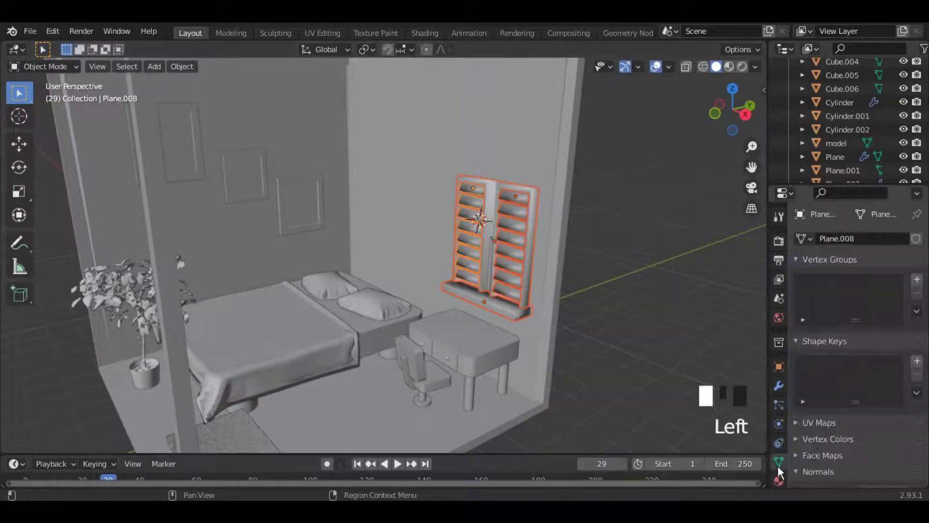
{"action": "scroll", "coordinate": [836, 463], "scroll_direction": "down", "scroll_amount": 3}
{"action": "left_click", "coordinate": [848, 410]}
{"action": "left_click", "coordinate": [508, 260]}
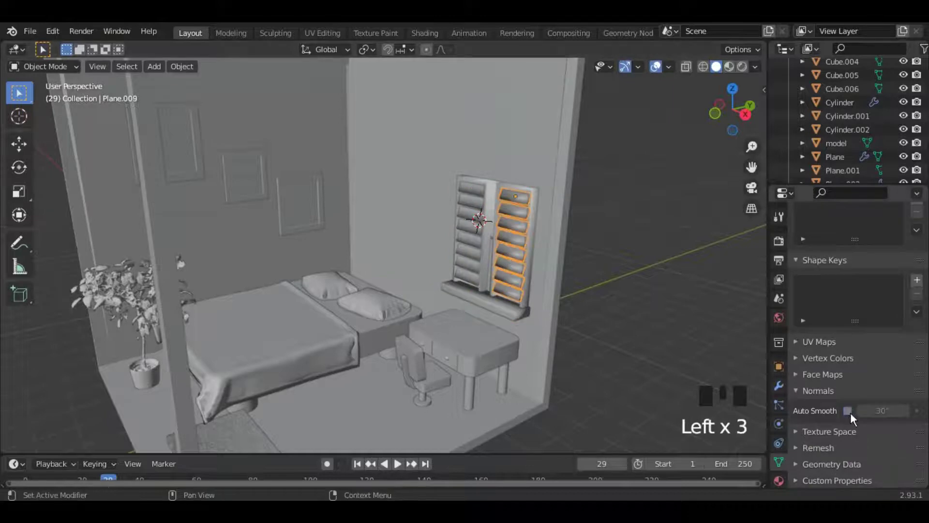
{"action": "left_click", "coordinate": [508, 260]}
{"action": "left_click", "coordinate": [508, 260]}
{"action": "left_click", "coordinate": [508, 260]}
{"action": "left_click", "coordinate": [508, 260]}
{"action": "left_click", "coordinate": [848, 411]}
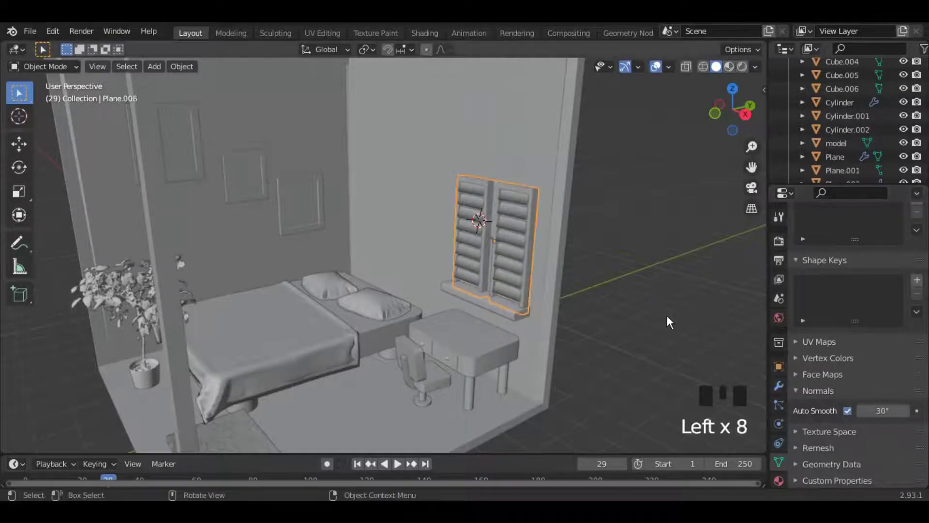
{"action": "left_click", "coordinate": [667, 317]}
Move the window frame along Y to adjust its depth against the wall and slats
{"action": "left_click_drag", "start_coordinate": [732, 111], "coordinate": [673, 71]}
{"action": "left_click", "coordinate": [532, 194]}
{"action": "scroll", "coordinate": [599, 236], "scroll_direction": "up", "scroll_amount": 2}
{"action": "key", "text": "g"}
{"action": "key", "text": "y"}
{"action": "left_click", "coordinate": [595, 230]}
{"action": "left_click", "coordinate": [740, 251]}
{"action": "scroll", "coordinate": [691, 112], "scroll_direction": "down", "scroll_amount": 2}
{"action": "scroll", "coordinate": [609, 205], "scroll_direction": "down", "scroll_amount": 2}
{"action": "scroll", "coordinate": [442, 300], "scroll_direction": "down", "scroll_amount": 2}
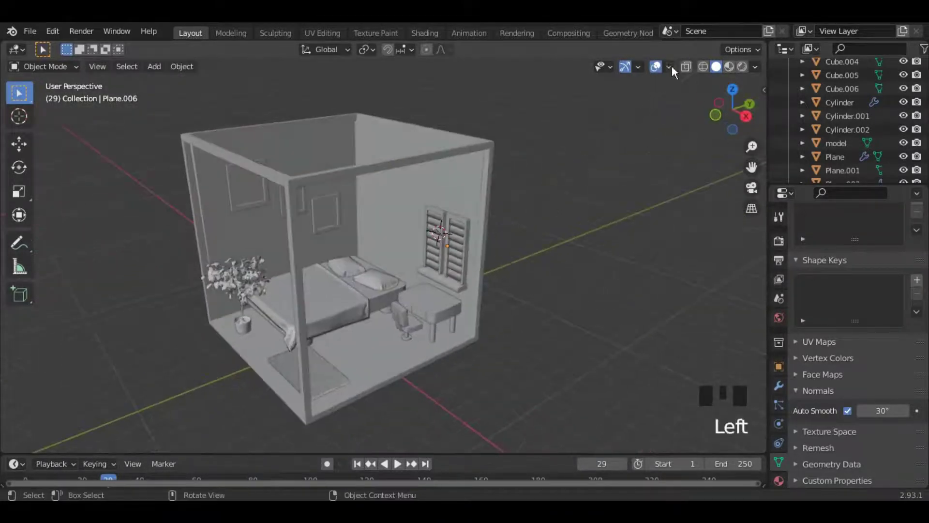
{"action": "left_click_drag", "start_coordinate": [753, 166], "coordinate": [804, 169]}
{"action": "left_click_drag", "start_coordinate": [726, 118], "coordinate": [697, 114]}
{"action": "left_click_drag", "start_coordinate": [729, 109], "coordinate": [627, 105]}
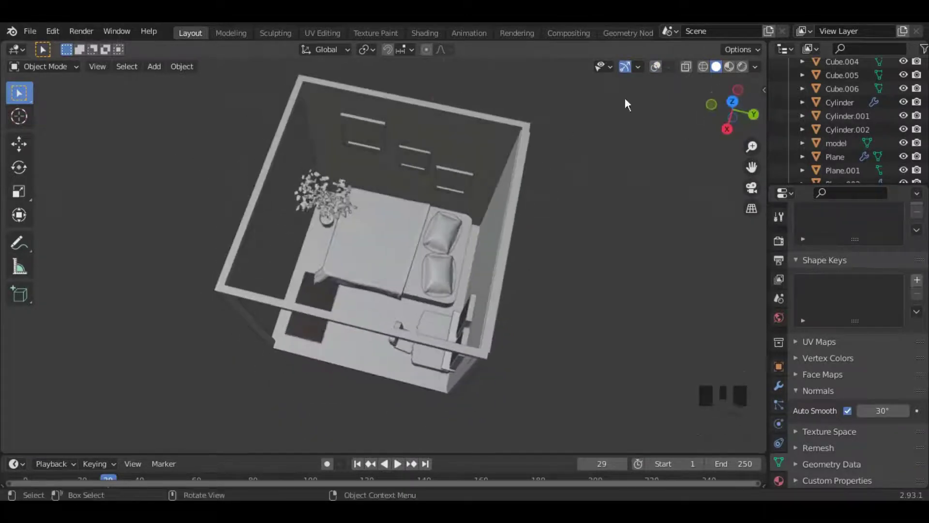
Return to frame 1, select the sheet, pillows, bed and bed legs, and move them about 0.46 m along Y
{"action": "left_click", "coordinate": [357, 464]}
{"action": "left_click", "coordinate": [433, 272]}
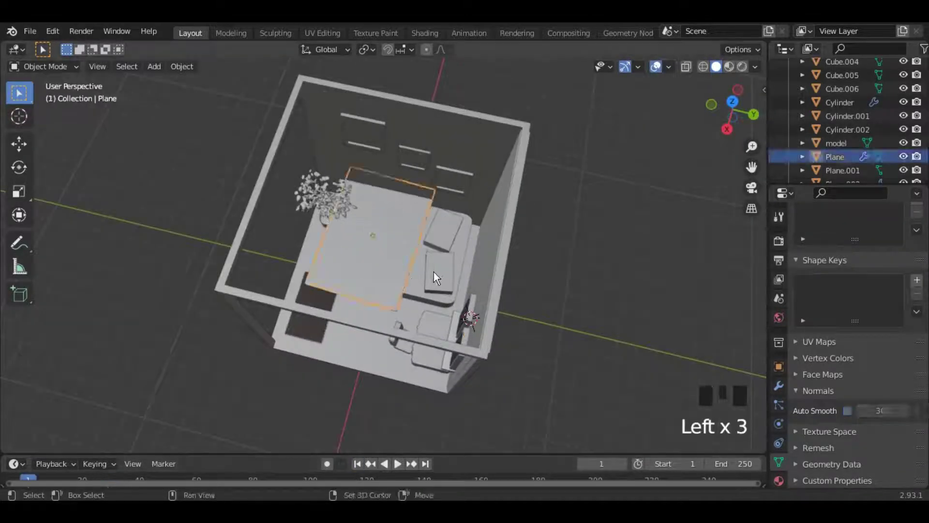
{"action": "left_click", "coordinate": [434, 274], "text": "shift"}
{"action": "left_click", "coordinate": [434, 277], "text": "shift"}
{"action": "left_click_drag", "start_coordinate": [731, 112], "coordinate": [771, 42]}
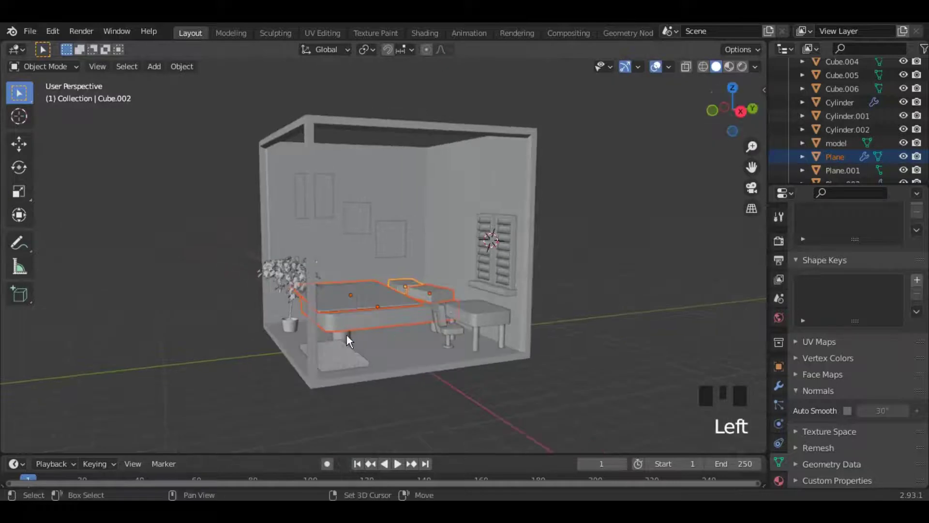
{"action": "left_click", "coordinate": [345, 334], "text": "shift"}
{"action": "left_click", "coordinate": [733, 89]}
{"action": "key", "text": "g"}
{"action": "key", "text": "y"}
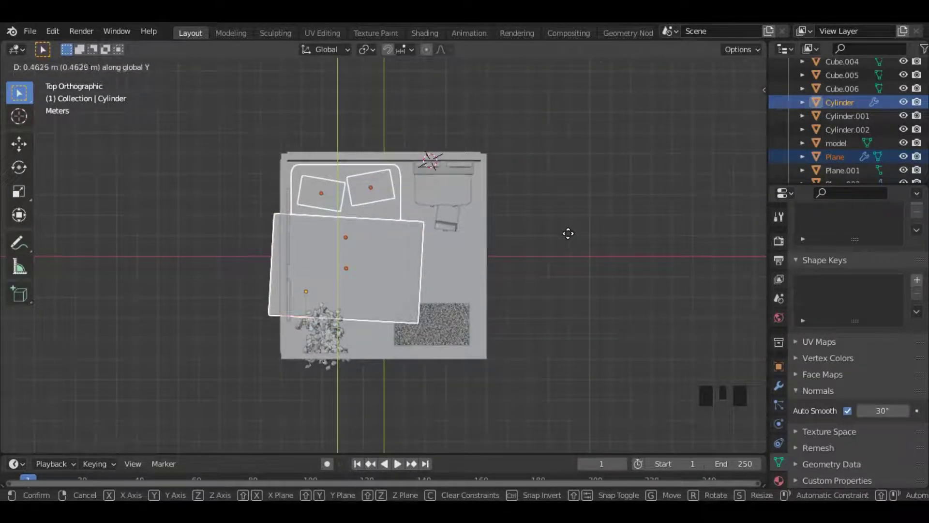
{"action": "left_click", "coordinate": [568, 233]}
{"action": "middle_click_drag", "start_coordinate": [568, 233], "coordinate": [679, 237]}
{"action": "left_click", "coordinate": [679, 237]}
Play the cloth simulation until the sheet and pillows have settled on the bed, and stop at frame 35
{"action": "key", "text": "space"}
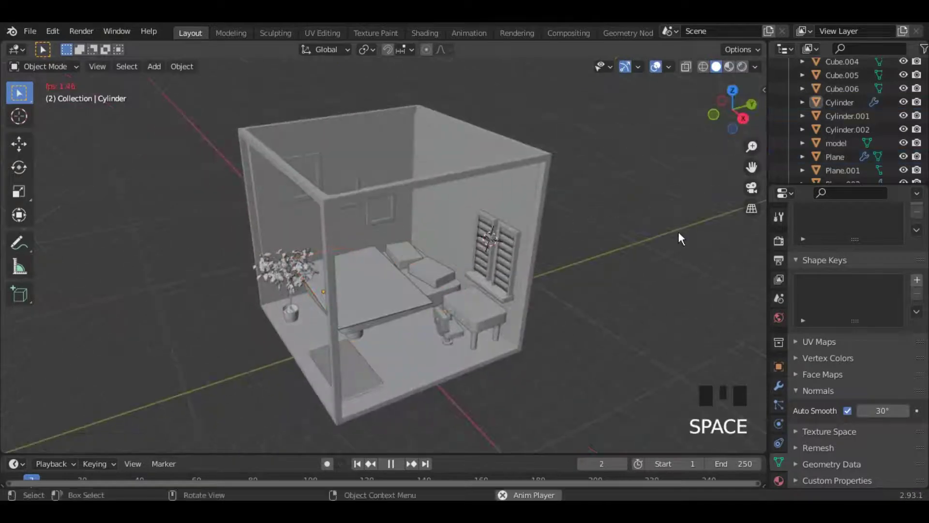
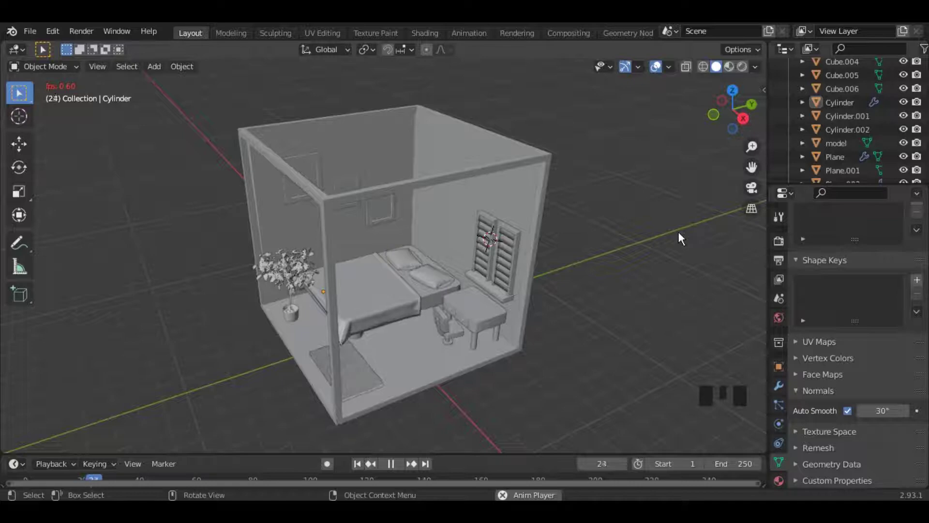
{"action": "scroll", "coordinate": [678, 231], "scroll_direction": "up", "scroll_amount": 2}
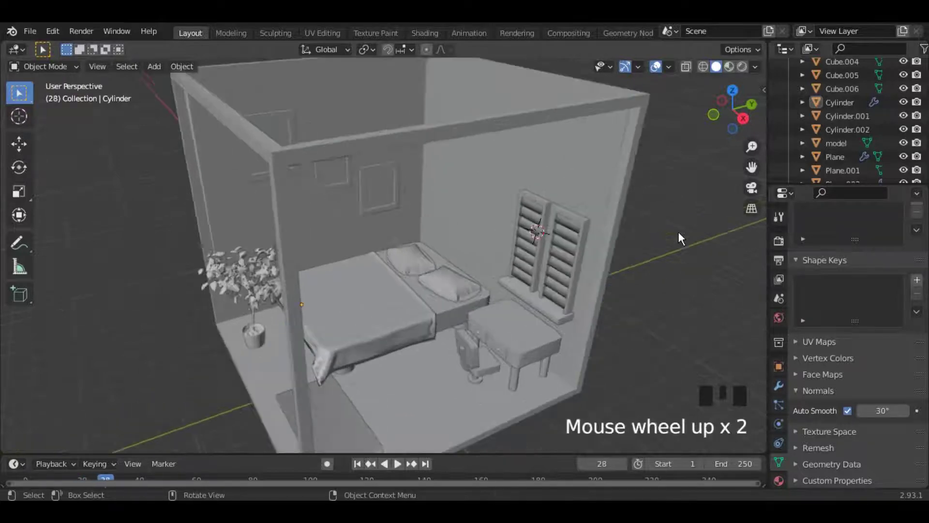
{"action": "left_click_drag", "start_coordinate": [743, 118], "coordinate": [692, 157]}
{"action": "key", "text": "space"}
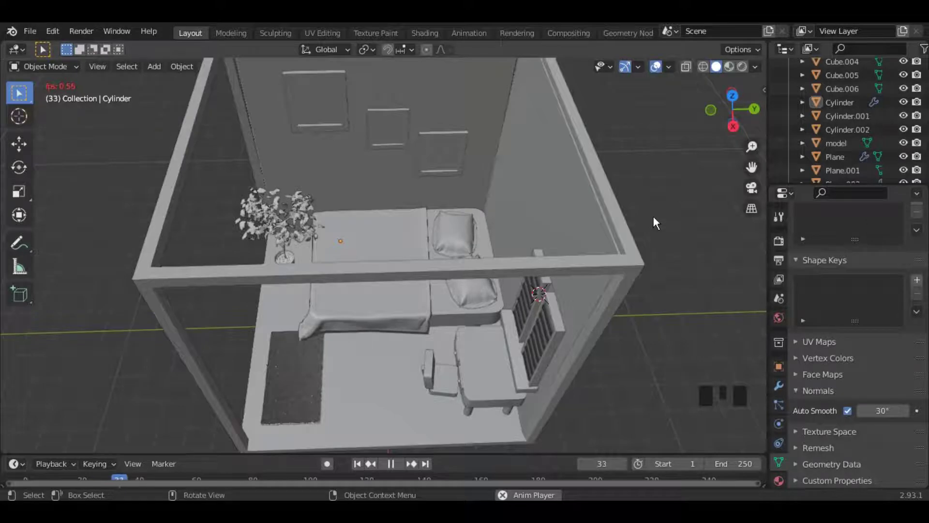
{"action": "key", "text": "space"}
{"action": "left_click_drag", "start_coordinate": [746, 112], "coordinate": [659, 85]}
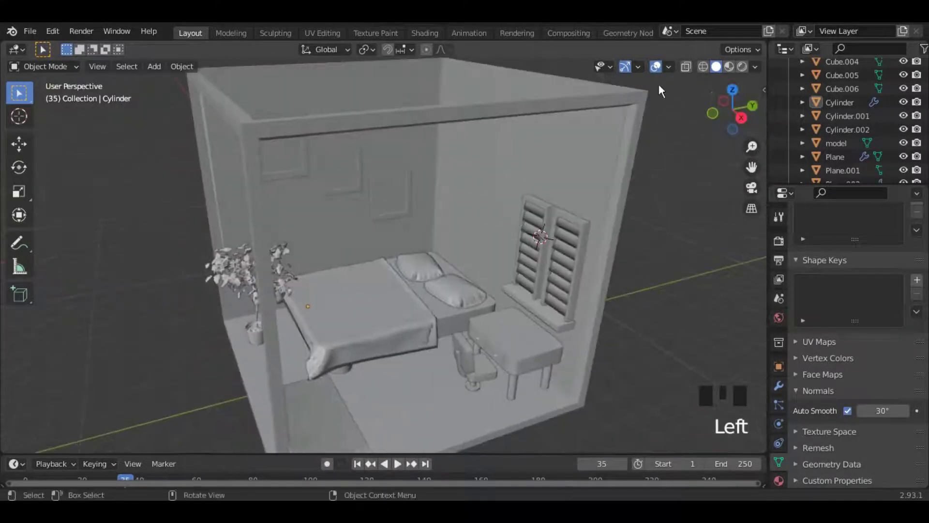
{"action": "scroll", "coordinate": [659, 184], "scroll_direction": "down", "scroll_amount": 2}
{"action": "left_click_drag", "start_coordinate": [732, 111], "coordinate": [657, 217]}
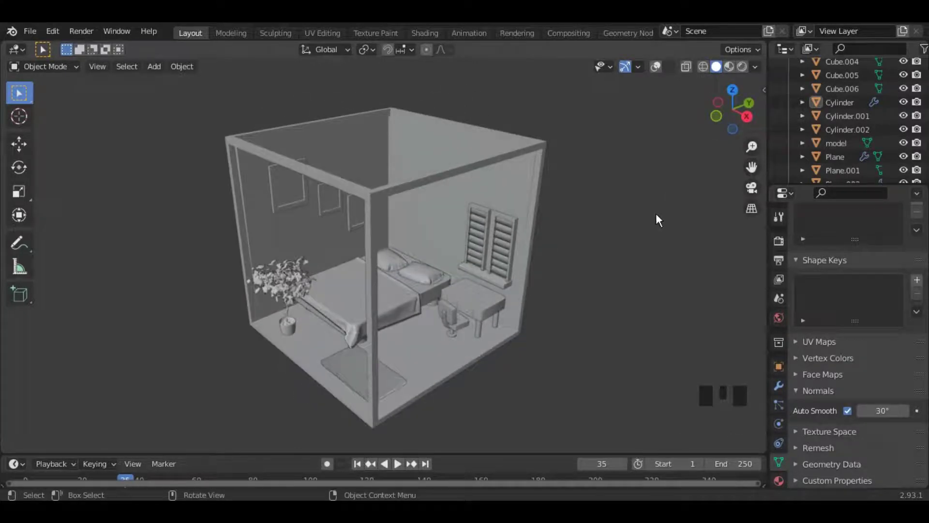
{"action": "left_click", "coordinate": [655, 66]}
In the Shading workspace, give the floor rug a new material with a dark green base color
{"action": "left_click_drag", "start_coordinate": [733, 109], "coordinate": [732, 120]}
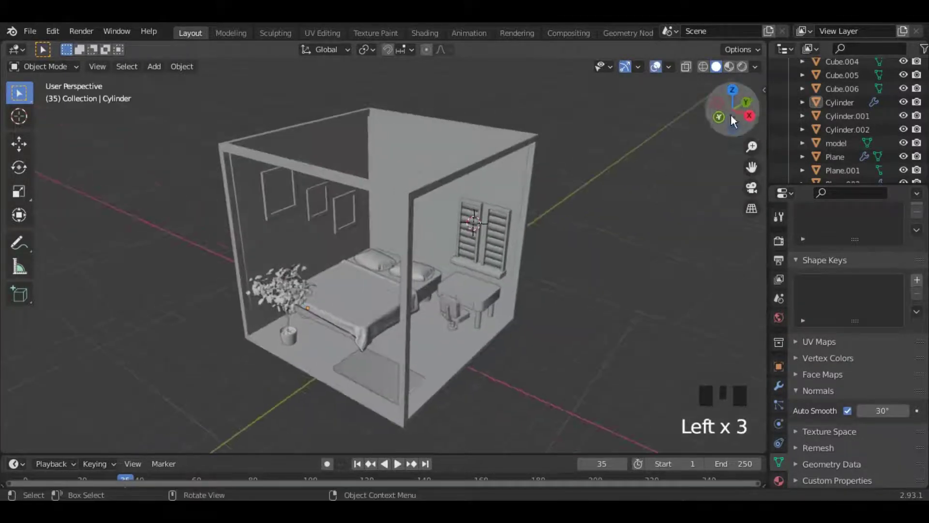
{"action": "left_click", "coordinate": [382, 377]}
{"action": "left_click", "coordinate": [422, 32]}
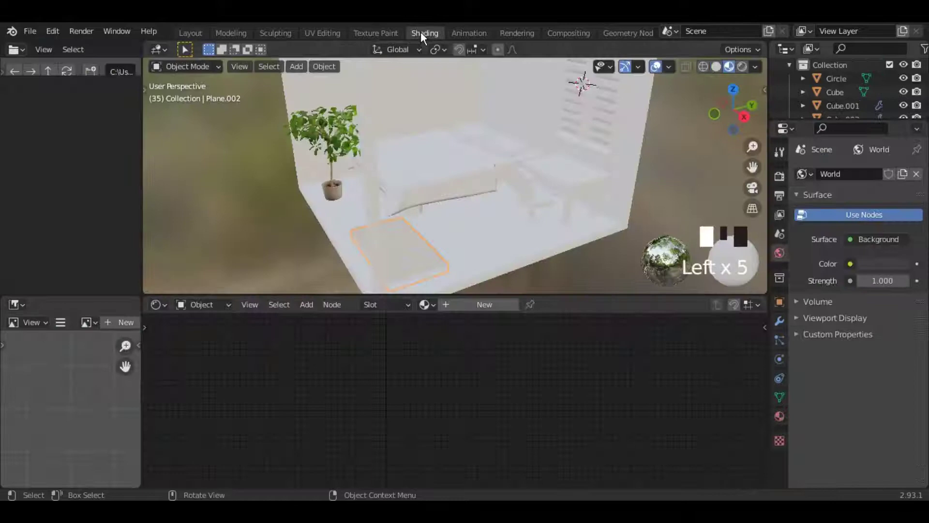
{"action": "left_click", "coordinate": [464, 303]}
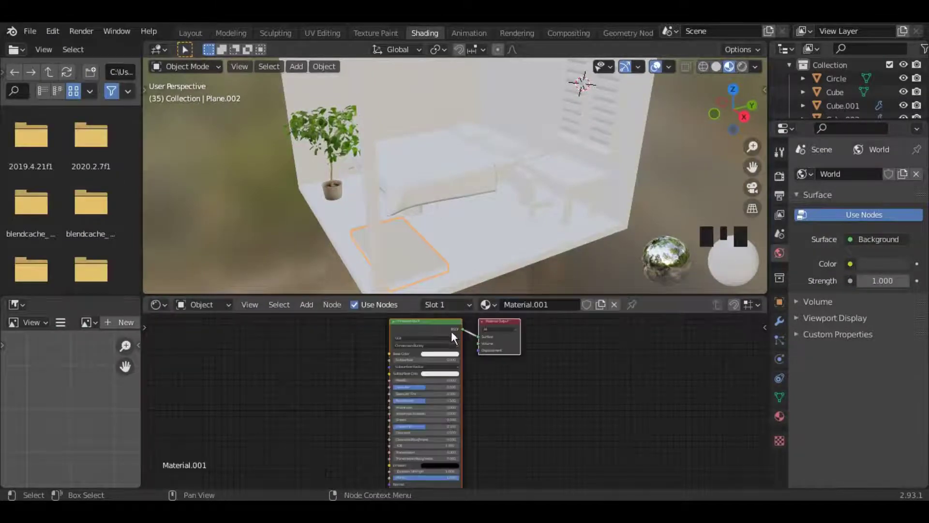
{"action": "left_click", "coordinate": [441, 353]}
{"action": "left_click", "coordinate": [429, 281]}
{"action": "left_click_drag", "start_coordinate": [429, 281], "coordinate": [428, 277]}
{"action": "left_click", "coordinate": [474, 293]}
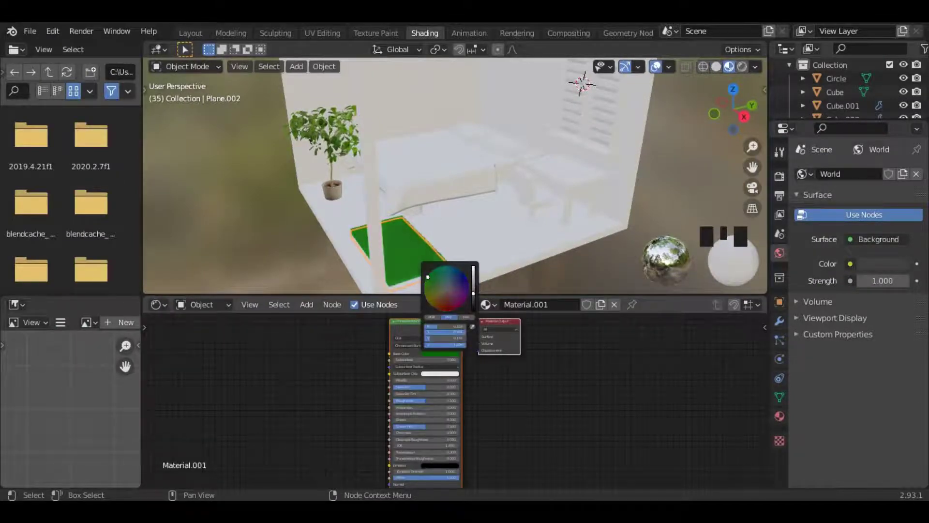
Create a new material with a black base color for the window sill and apply it to the window frame too
{"action": "left_click_drag", "start_coordinate": [733, 110], "coordinate": [767, 112]}
{"action": "left_click", "coordinate": [597, 134]}
{"action": "left_click", "coordinate": [473, 304]}
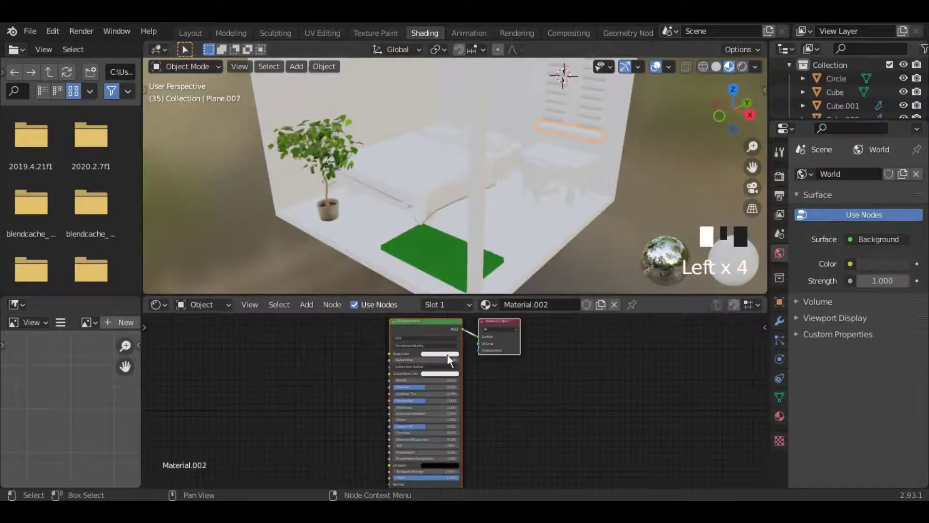
{"action": "left_click", "coordinate": [440, 353]}
{"action": "left_click", "coordinate": [473, 301]}
{"action": "left_click", "coordinate": [598, 121]}
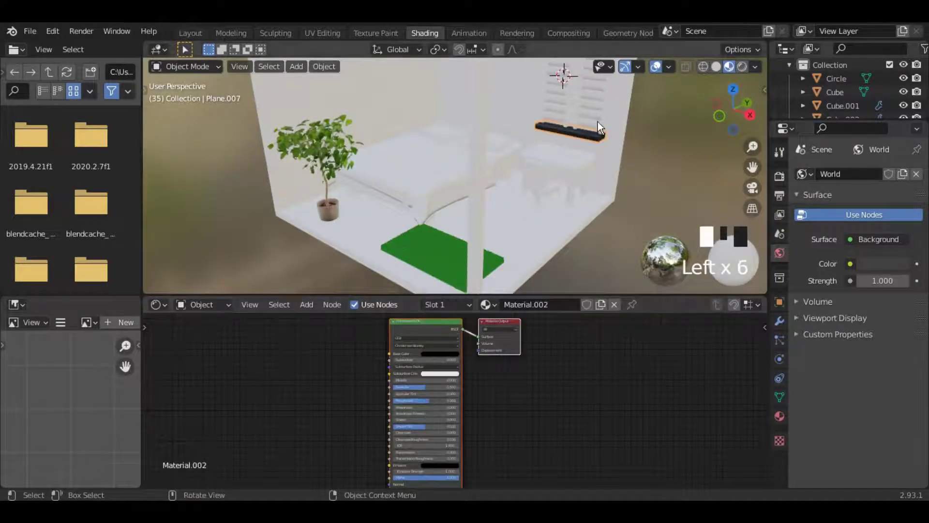
{"action": "left_click", "coordinate": [424, 305]}
{"action": "left_click", "coordinate": [439, 351]}
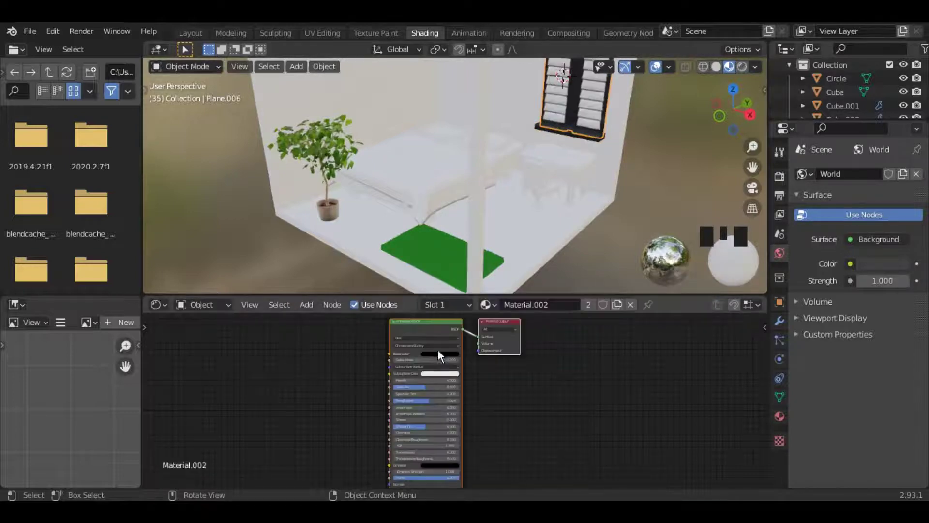
Apply the existing black Material.002 to the three picture frames on the wall
{"action": "scroll", "coordinate": [549, 194], "scroll_direction": "down", "scroll_amount": 2}
{"action": "left_click", "coordinate": [385, 89]}
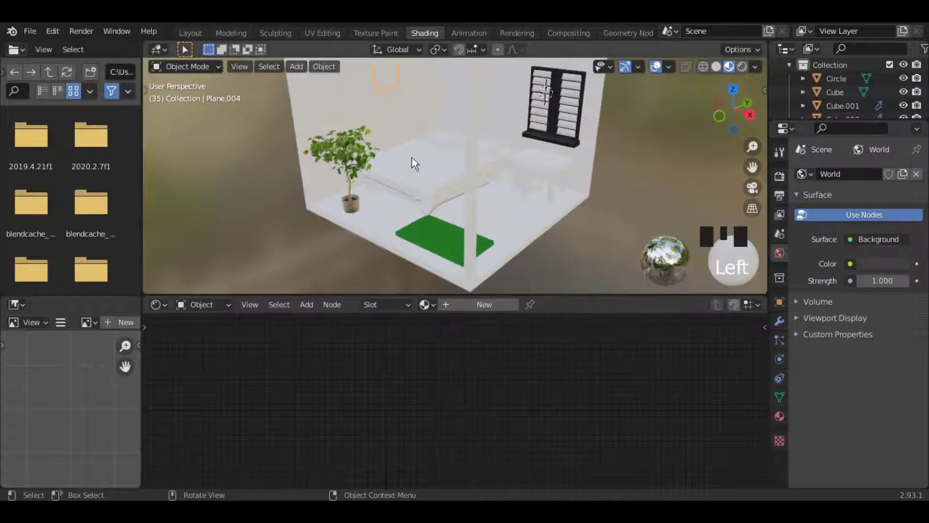
{"action": "left_click", "coordinate": [486, 304]}
{"action": "left_click", "coordinate": [438, 349]}
{"action": "scroll", "coordinate": [360, 101], "scroll_direction": "down", "scroll_amount": 2}
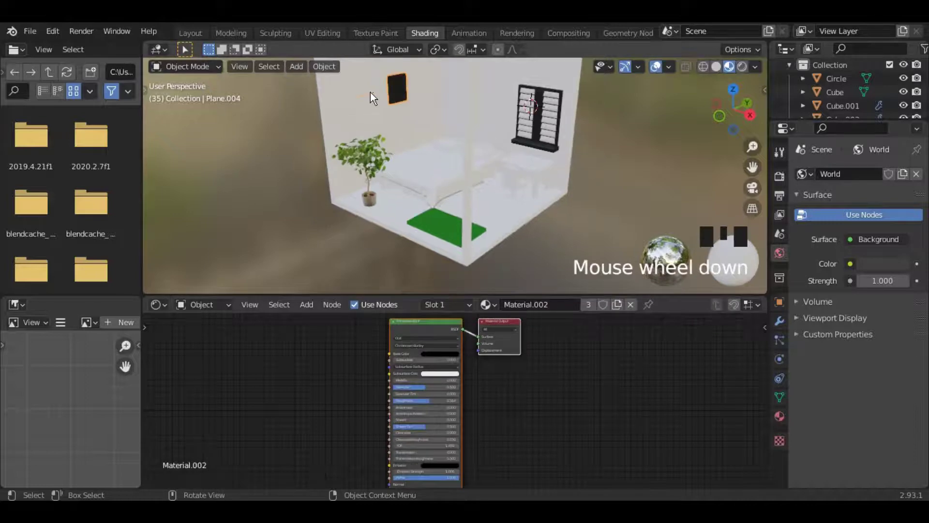
{"action": "left_click", "coordinate": [396, 92]}
{"action": "left_click", "coordinate": [425, 304]}
{"action": "left_click", "coordinate": [439, 350]}
{"action": "left_click", "coordinate": [418, 111]}
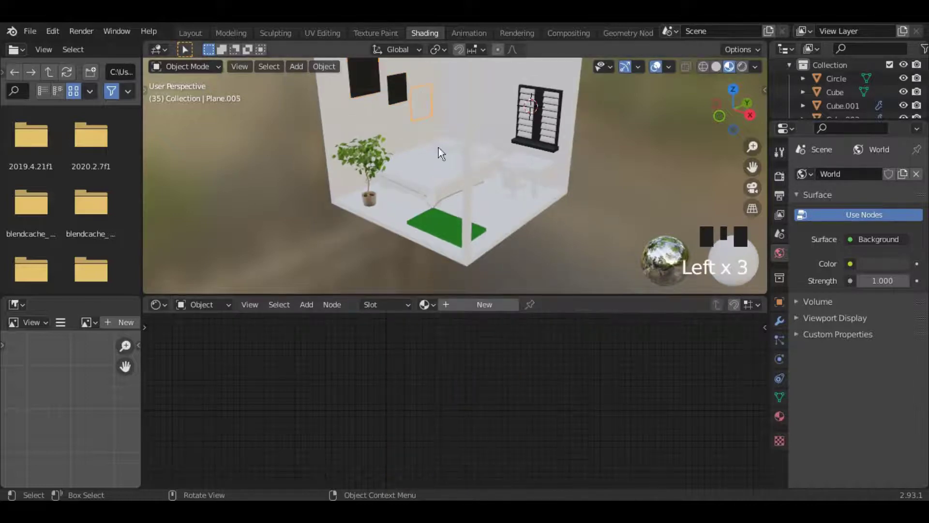
{"action": "left_click", "coordinate": [424, 305]}
{"action": "left_click", "coordinate": [439, 349]}
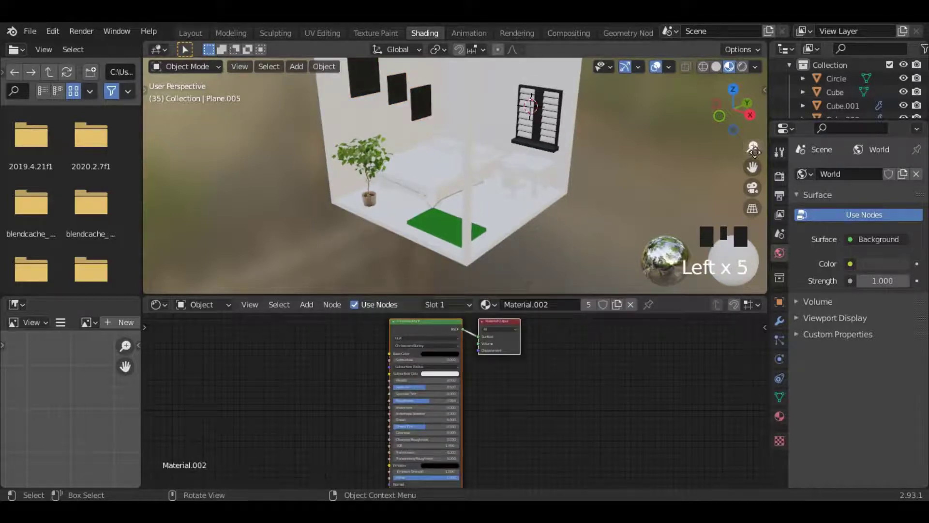
Add a second material slot with a new material to the largest picture frame and assign it to the inner face
{"action": "left_click_drag", "start_coordinate": [752, 166], "coordinate": [805, 220]}
{"action": "scroll", "coordinate": [547, 181], "scroll_direction": "up", "scroll_amount": 3}
{"action": "left_click", "coordinate": [401, 101]}
{"action": "key", "text": "Tab"}
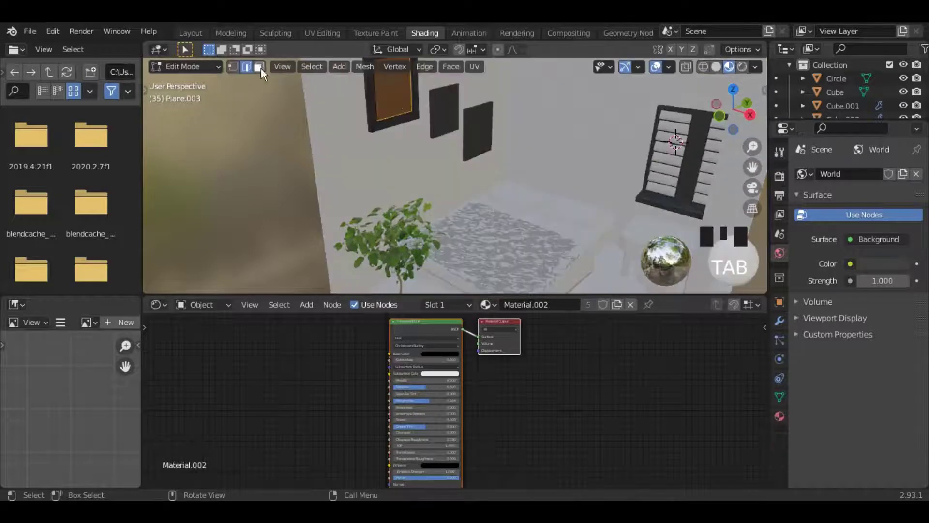
{"action": "left_click", "coordinate": [780, 416]}
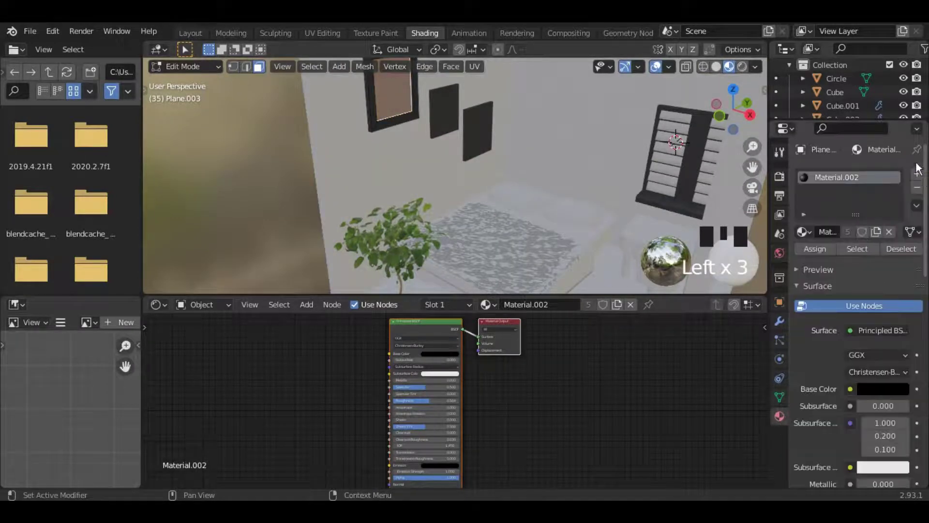
{"action": "left_click", "coordinate": [917, 174]}
{"action": "left_click", "coordinate": [845, 257]}
Add an Image Texture node with modern art 2.jpeg and connect its color to the largest picture's base color
{"action": "key", "text": "shift+a"}
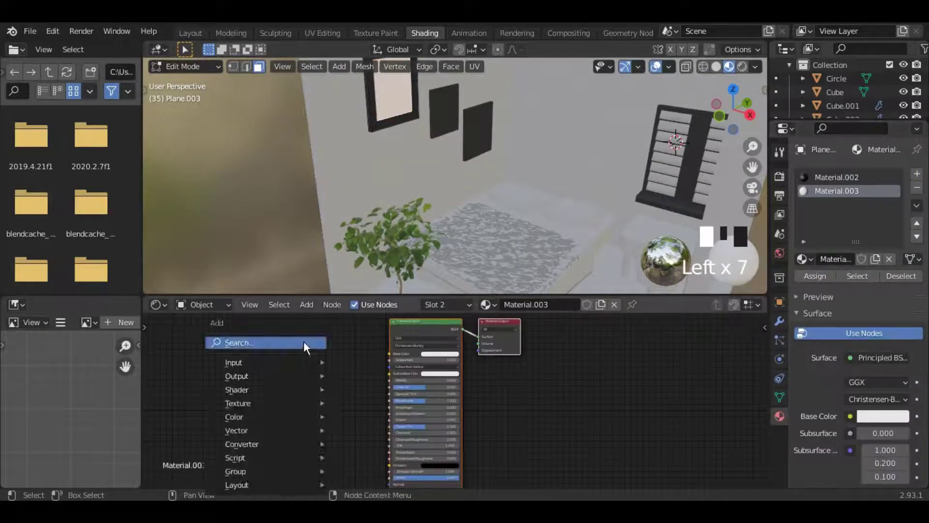
{"action": "type", "text": "imag"}
{"action": "key", "text": "Return"}
{"action": "left_click", "coordinate": [303, 338]}
{"action": "left_click", "coordinate": [350, 364]}
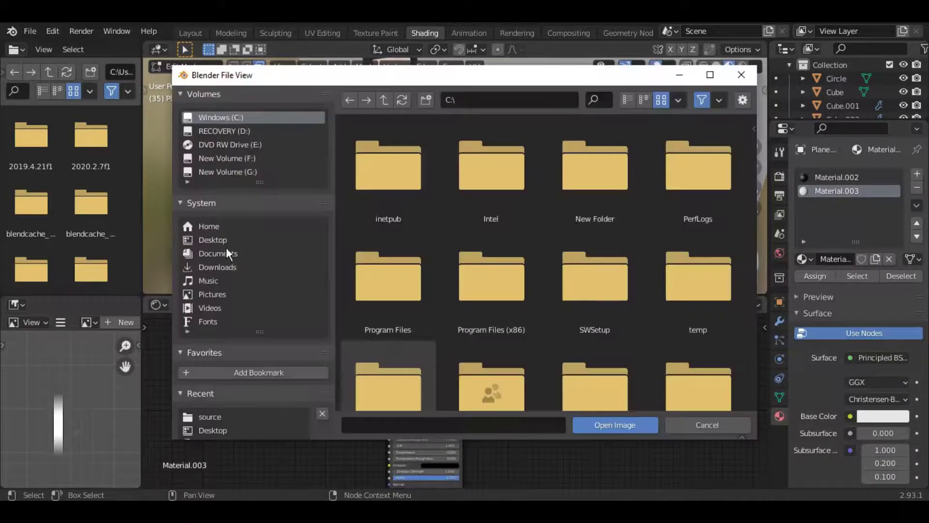
{"action": "left_click", "coordinate": [212, 239]}
{"action": "left_click", "coordinate": [698, 281]}
{"action": "left_click", "coordinate": [614, 425]}
{"action": "left_click_drag", "start_coordinate": [370, 346], "coordinate": [389, 354]}
{"action": "key", "text": "Tab"}
Add a new material in a second slot to the middle picture frame and assign it to the inner face
{"action": "left_click", "coordinate": [445, 101]}
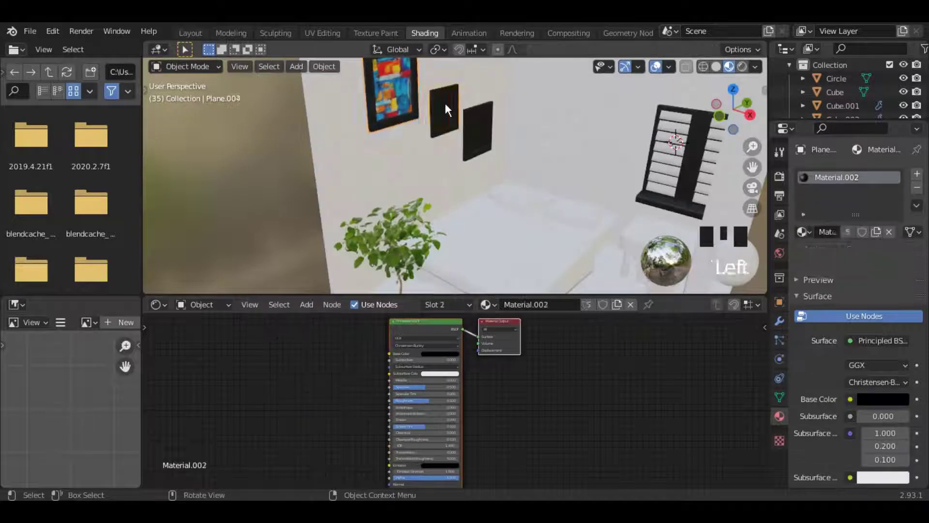
{"action": "key", "text": "Tab"}
{"action": "left_click", "coordinate": [917, 173]}
{"action": "left_click", "coordinate": [838, 262]}
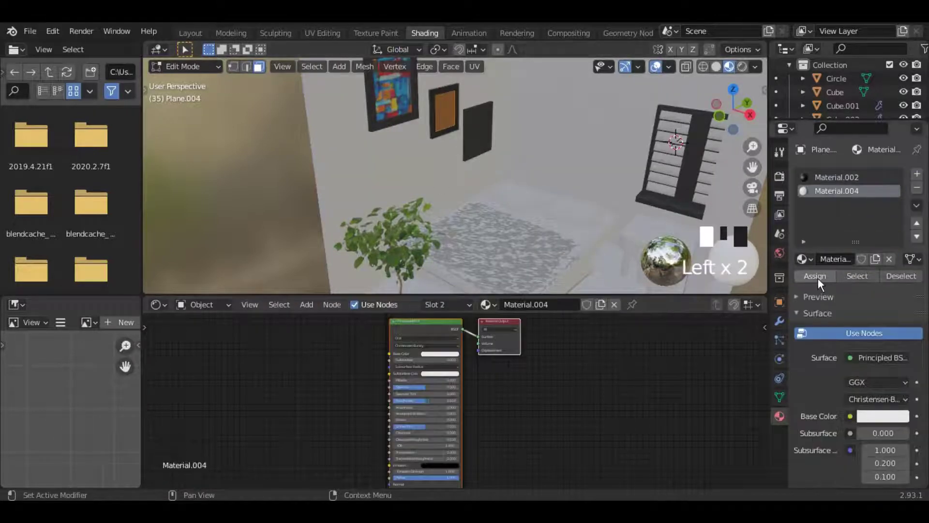
{"action": "left_click", "coordinate": [818, 277]}
Add an Image Texture node with modern art 1.jpg and connect its color to the middle picture's base color
{"action": "key", "text": "shift+a"}
{"action": "left_click", "coordinate": [335, 342]}
{"action": "type", "text": "im"}
{"action": "key", "text": "Return"}
{"action": "left_click", "coordinate": [287, 341]}
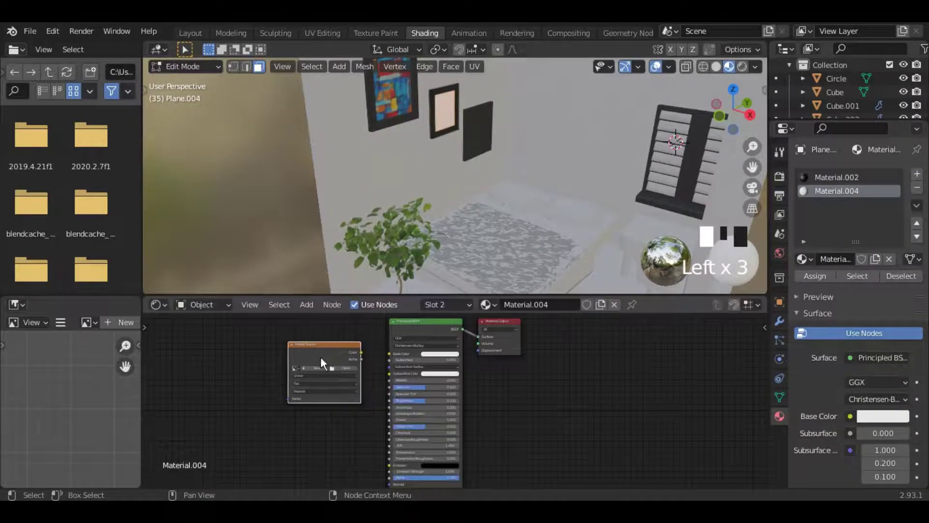
{"action": "left_click", "coordinate": [343, 367]}
{"action": "left_click", "coordinate": [242, 240]}
{"action": "left_click", "coordinate": [592, 291]}
{"action": "left_click", "coordinate": [615, 425]}
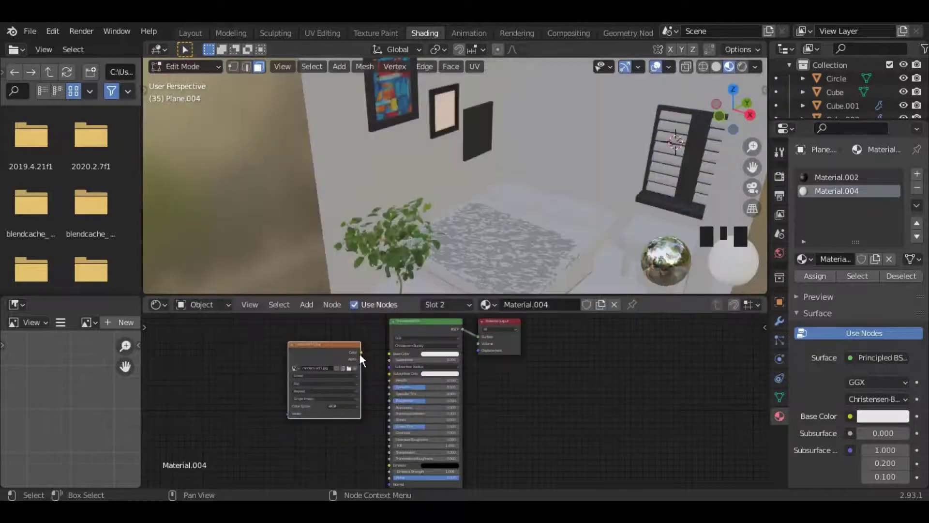
{"action": "left_click_drag", "start_coordinate": [359, 353], "coordinate": [389, 353]}
{"action": "key", "text": "Tab"}
Assign a new material in a second slot to the inner face of the picture frame nearest the window
{"action": "left_click", "coordinate": [476, 144]}
{"action": "key", "text": "Tab"}
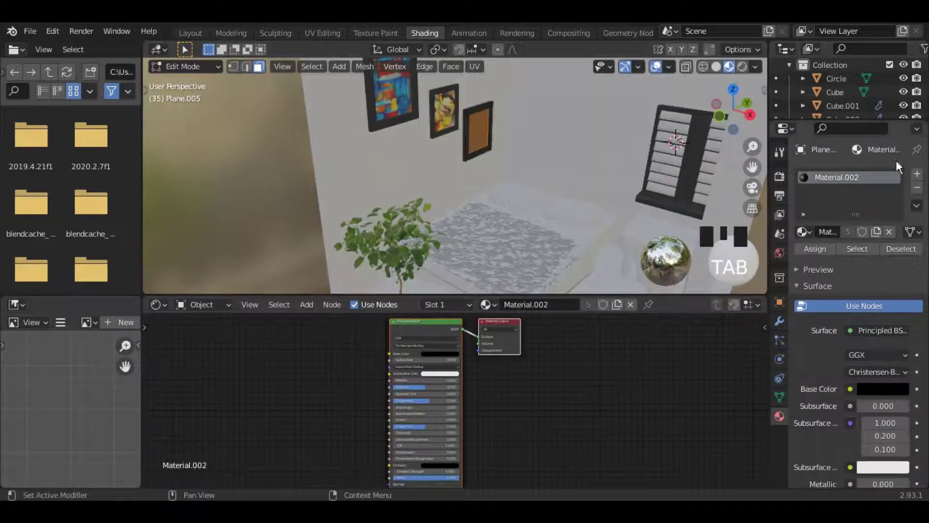
{"action": "left_click", "coordinate": [917, 174]}
{"action": "left_click", "coordinate": [823, 276]}
{"action": "left_click", "coordinate": [838, 263]}
Add an Image Texture node with the modern art 3 image and connect its color to the third picture's base color
{"action": "key", "text": "shift+a"}
{"action": "left_click", "coordinate": [312, 342]}
{"action": "type", "text": "im"}
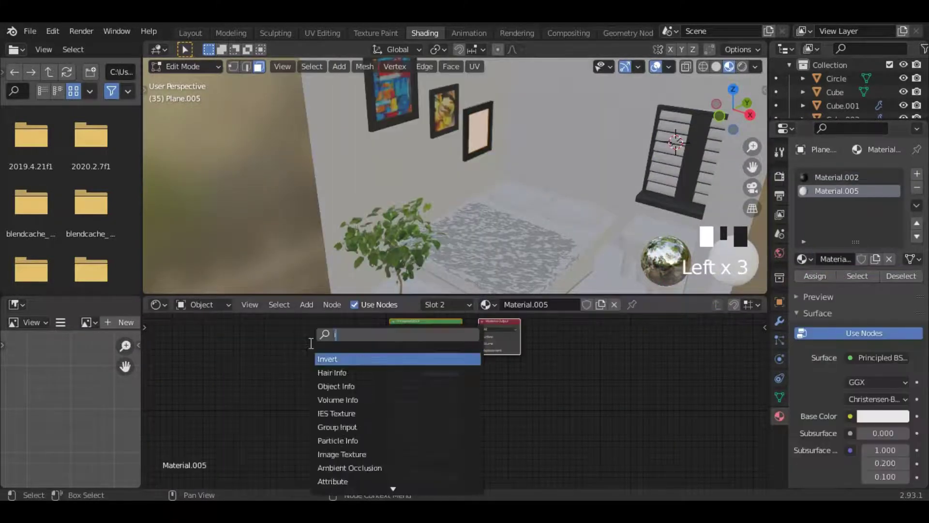
{"action": "key", "text": "Return"}
{"action": "left_click", "coordinate": [285, 334]}
{"action": "left_click", "coordinate": [341, 362]}
{"action": "left_click", "coordinate": [212, 240]}
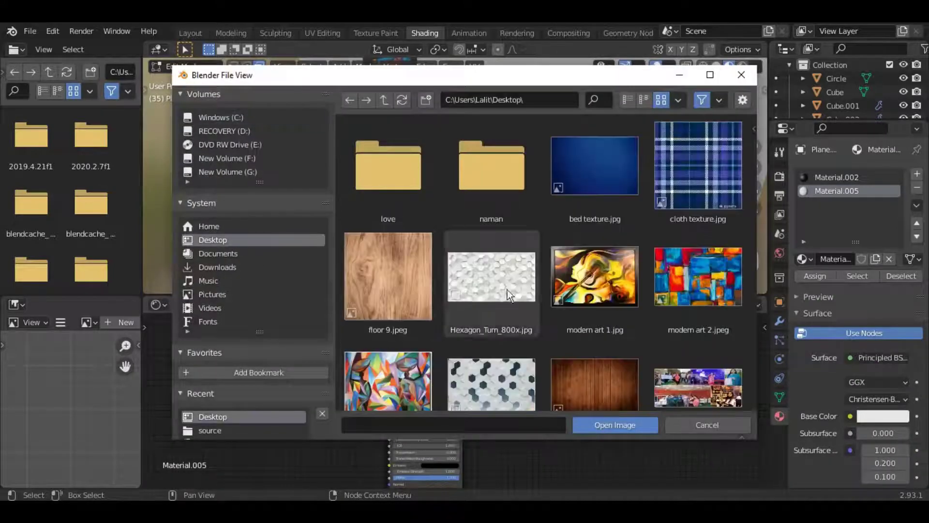
{"action": "scroll", "coordinate": [507, 289], "scroll_direction": "down", "scroll_amount": 2}
{"action": "left_click", "coordinate": [436, 347]}
{"action": "left_click", "coordinate": [615, 424]}
{"action": "left_click_drag", "start_coordinate": [358, 346], "coordinate": [390, 353]}
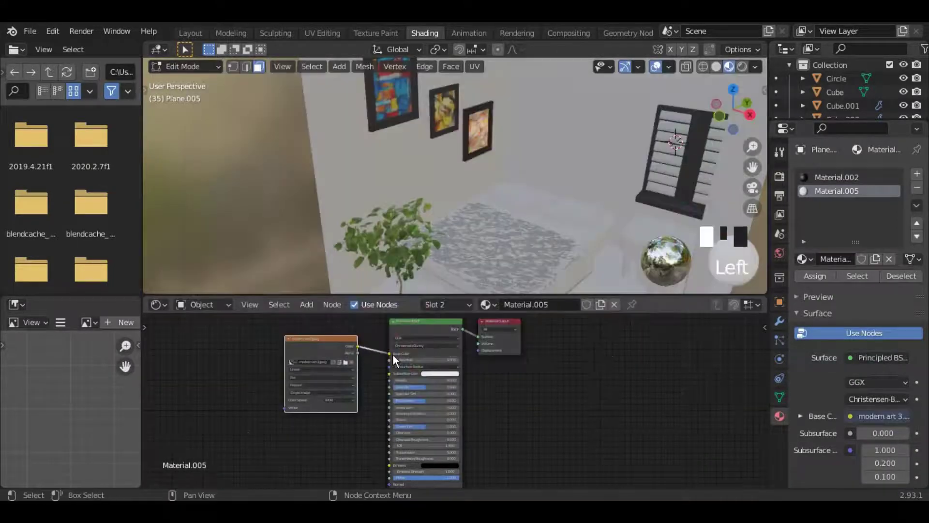
{"action": "key", "text": "Tab"}
Give the bed sheet a new material with an Image Texture node using cloth texture.jpg connected to its base color
{"action": "left_click", "coordinate": [546, 239]}
{"action": "left_click", "coordinate": [484, 304]}
{"action": "key", "text": "shift+a"}
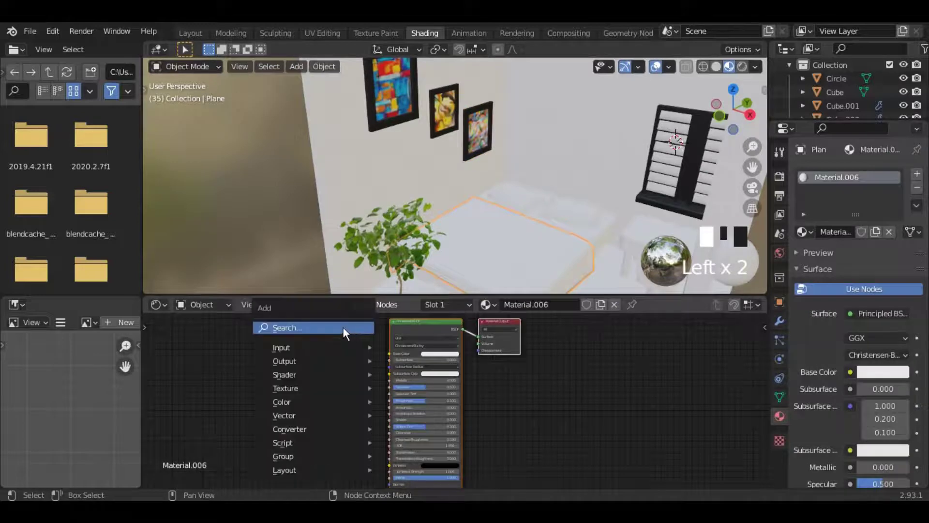
{"action": "left_click", "coordinate": [344, 327]}
{"action": "type", "text": "ima"}
{"action": "key", "text": "Return"}
{"action": "left_click", "coordinate": [290, 345]}
{"action": "left_click", "coordinate": [340, 371]}
{"action": "left_click", "coordinate": [221, 239]}
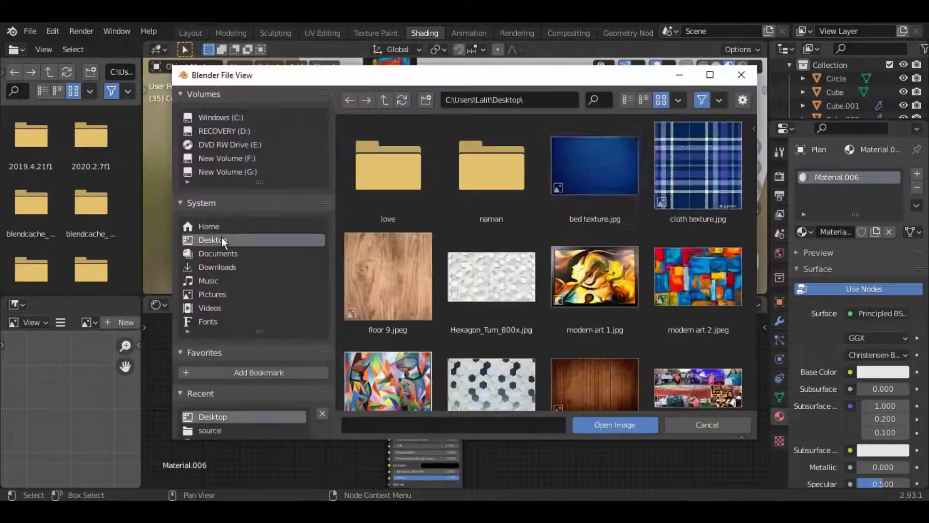
{"action": "left_click", "coordinate": [672, 167]}
{"action": "left_click", "coordinate": [612, 424]}
{"action": "left_click_drag", "start_coordinate": [401, 352], "coordinate": [402, 353]}
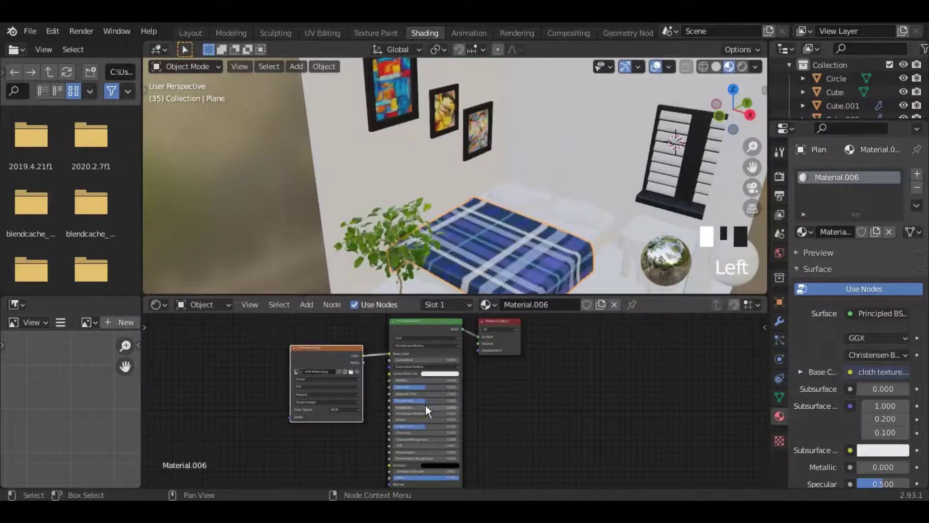
Apply the sheet's plaid material, Material.006, to both pillows on the bed
{"action": "left_click", "coordinate": [569, 213]}
{"action": "left_click", "coordinate": [432, 304]}
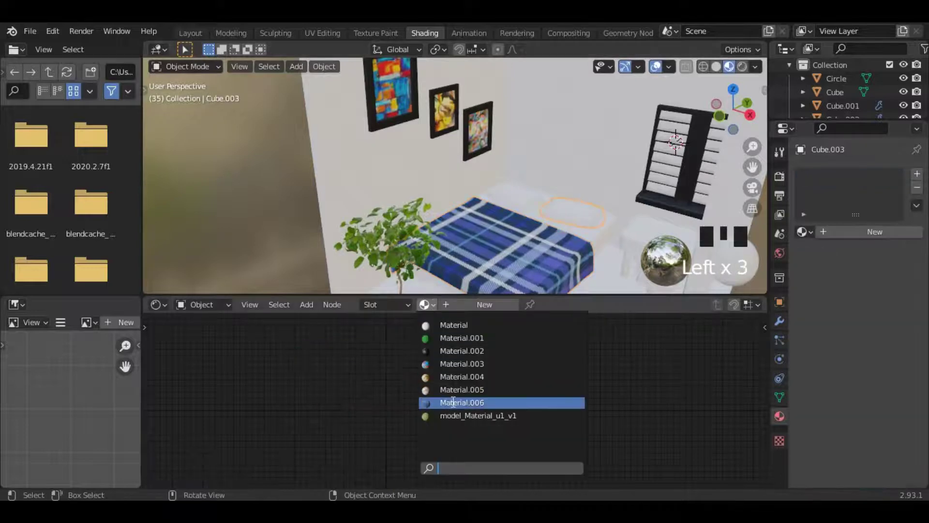
{"action": "left_click", "coordinate": [452, 402]}
{"action": "left_click", "coordinate": [522, 196]}
{"action": "left_click", "coordinate": [428, 305]}
{"action": "left_click", "coordinate": [452, 402]}
Give the mattress a new material and place an Image Texture node beside its Principled BSDF shader
{"action": "left_click", "coordinate": [590, 234]}
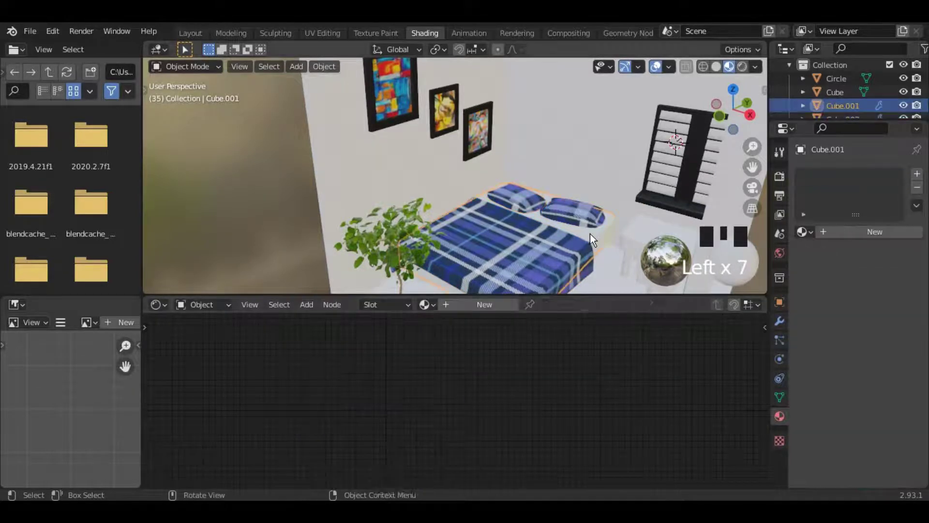
{"action": "left_click", "coordinate": [465, 306]}
{"action": "key", "text": "shift+a"}
{"action": "left_click", "coordinate": [314, 343]}
{"action": "type", "text": "im"}
{"action": "key", "text": "Return"}
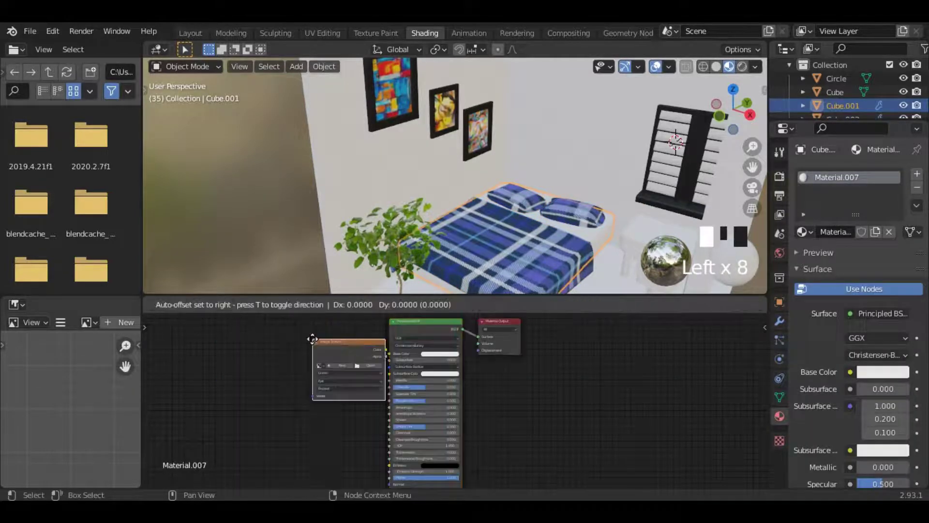
{"action": "left_click", "coordinate": [282, 330]}
Load bed texture.jpg from the Desktop into the image node and connect its color to the mattress's base color
{"action": "left_click", "coordinate": [337, 354]}
{"action": "left_click", "coordinate": [214, 239]}
{"action": "left_click", "coordinate": [594, 162]}
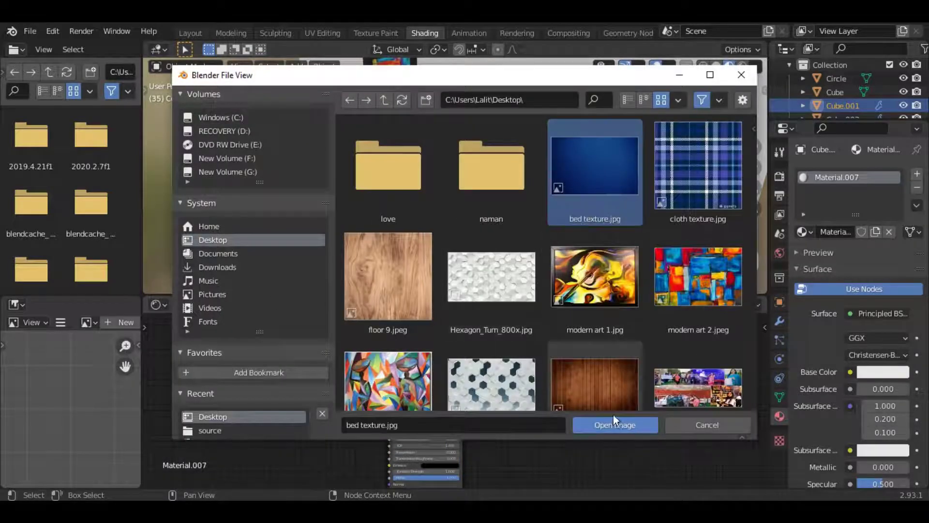
{"action": "left_click", "coordinate": [599, 423]}
{"action": "left_click_drag", "start_coordinate": [387, 353], "coordinate": [389, 354]}
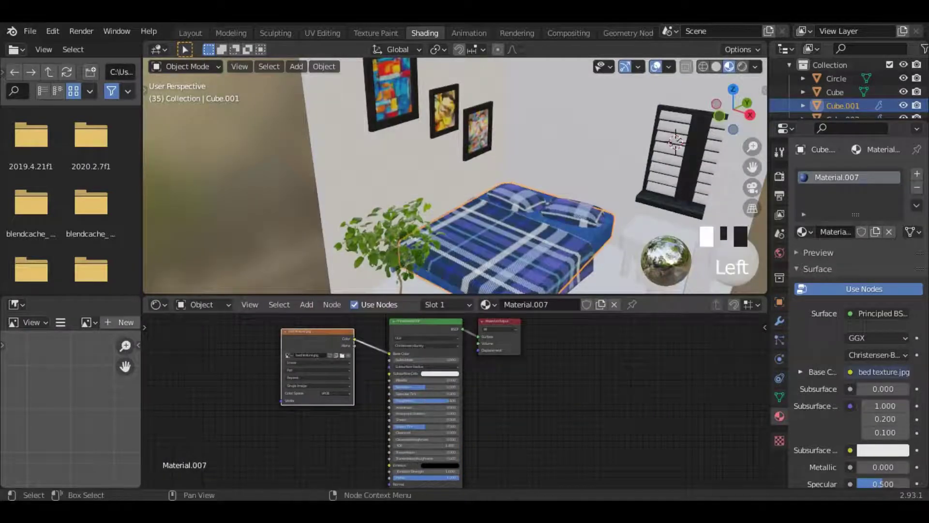
Give the bed legs a new material with a grey base color
{"action": "scroll", "coordinate": [640, 253], "scroll_direction": "down", "scroll_amount": 4}
{"action": "left_click", "coordinate": [641, 251]}
{"action": "left_click_drag", "start_coordinate": [731, 101], "coordinate": [757, 70]}
{"action": "scroll", "coordinate": [497, 257], "scroll_direction": "up", "scroll_amount": 2}
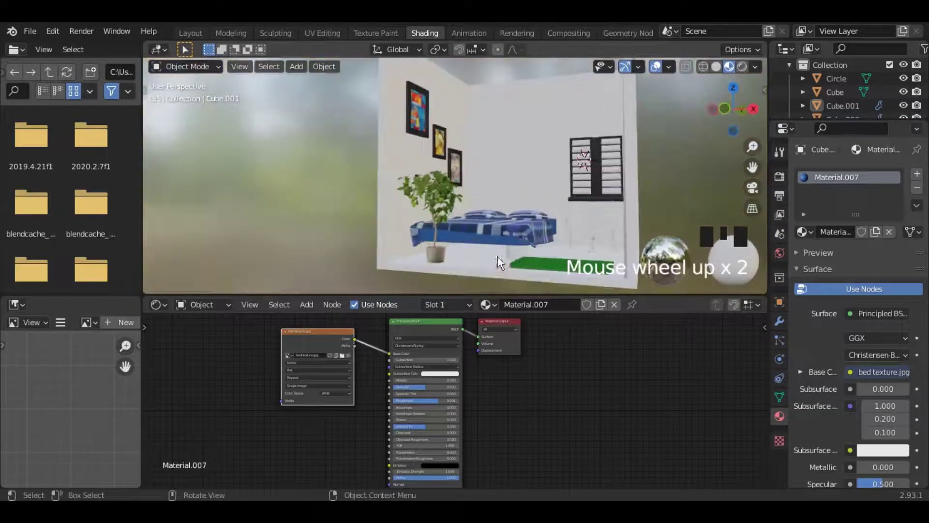
{"action": "left_click", "coordinate": [512, 254]}
{"action": "left_click", "coordinate": [482, 305]}
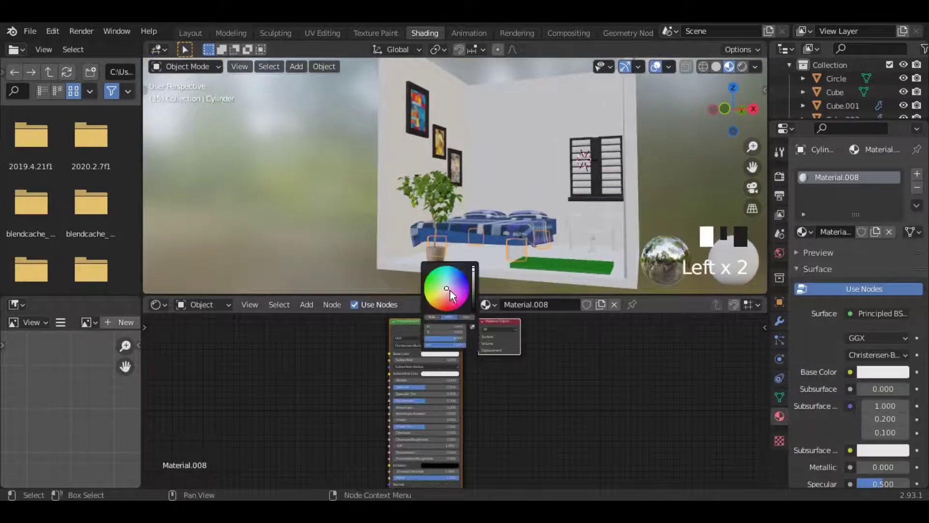
{"action": "left_click", "coordinate": [473, 285]}
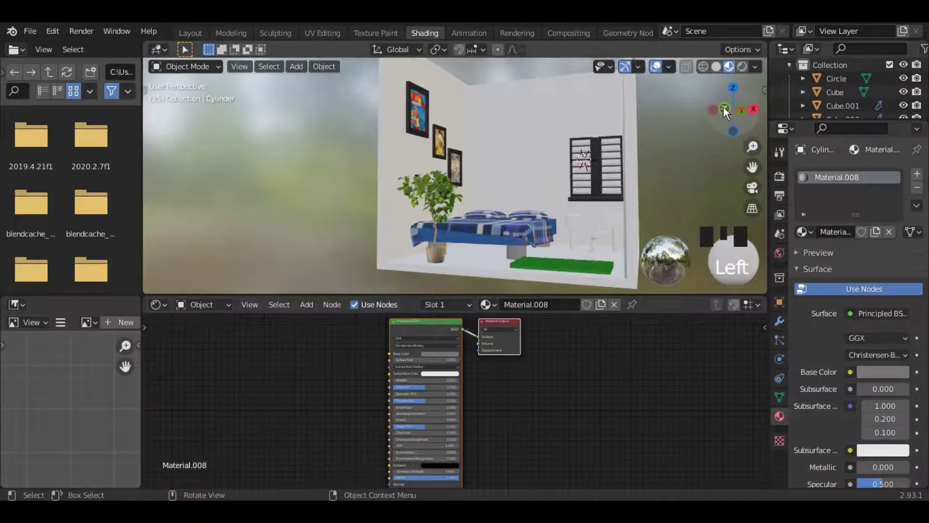
Give the desk chair's backrest a new material with a red base color
{"action": "left_click_drag", "start_coordinate": [724, 108], "coordinate": [670, 129]}
{"action": "scroll", "coordinate": [628, 190], "scroll_direction": "down", "scroll_amount": 2}
{"action": "left_click", "coordinate": [557, 219]}
{"action": "left_click", "coordinate": [551, 223]}
{"action": "scroll", "coordinate": [546, 224], "scroll_direction": "up", "scroll_amount": 2}
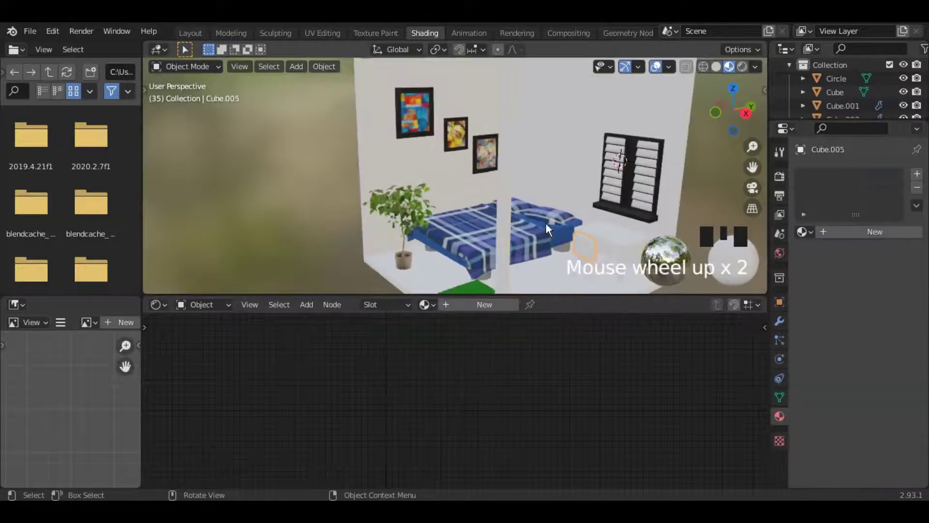
{"action": "left_click", "coordinate": [495, 306]}
{"action": "left_click", "coordinate": [444, 355]}
{"action": "left_click", "coordinate": [444, 305]}
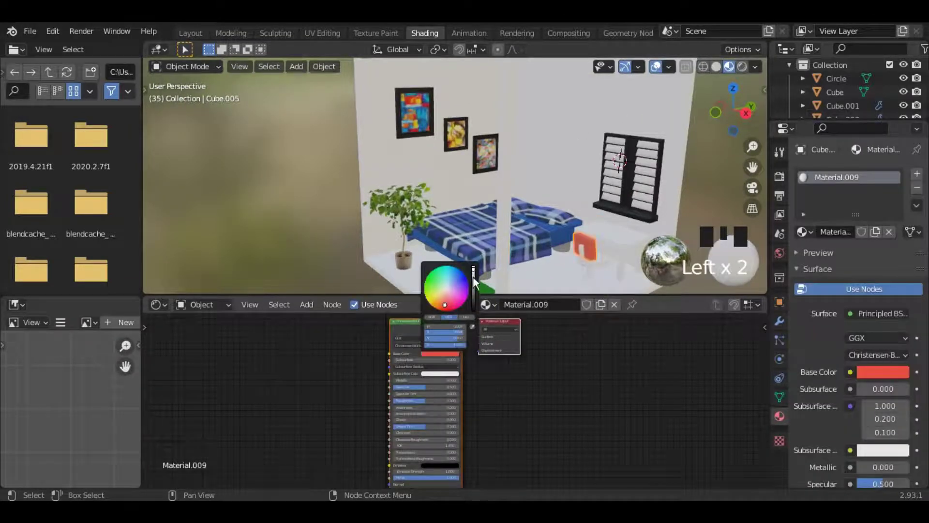
Apply the backrest's red material, Material.009, to the chair seat
{"action": "left_click", "coordinate": [602, 265]}
{"action": "left_click", "coordinate": [432, 304]}
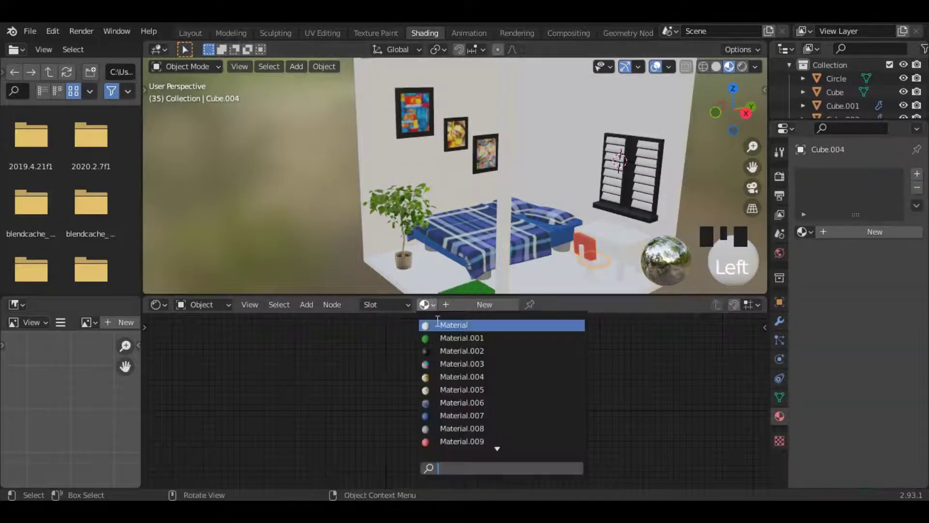
{"action": "left_click", "coordinate": [498, 440]}
Give the chair's back support a new material with a black base color and apply the same material to the chair's pole
{"action": "left_click", "coordinate": [581, 254]}
{"action": "left_click", "coordinate": [451, 305]}
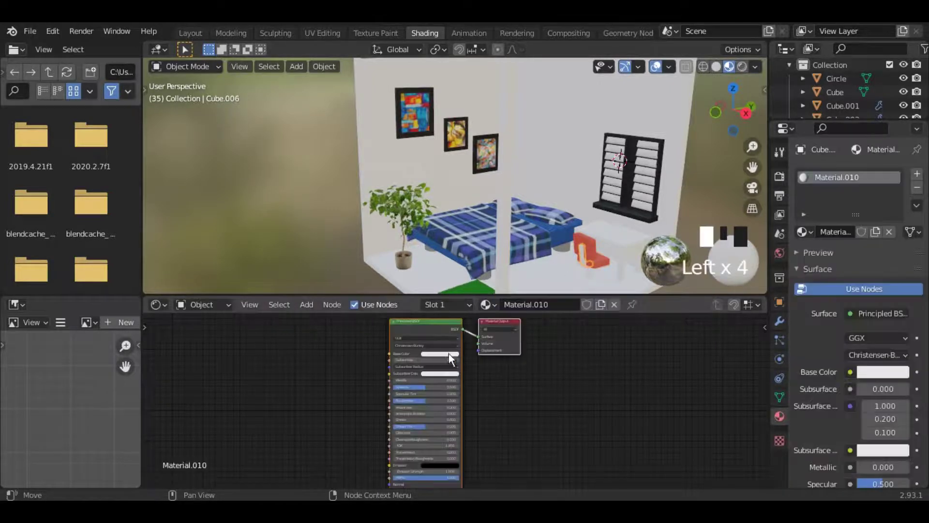
{"action": "left_click", "coordinate": [473, 307]}
{"action": "left_click", "coordinate": [590, 271]}
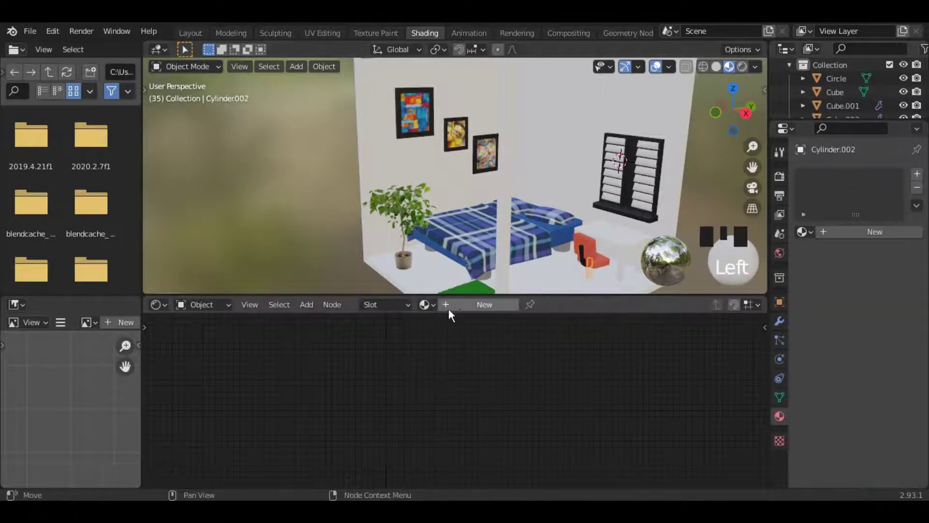
{"action": "left_click", "coordinate": [429, 305]}
{"action": "scroll", "coordinate": [457, 368], "scroll_direction": "down", "scroll_amount": 3}
{"action": "left_click", "coordinate": [459, 429]}
Give the chair's round foot a new material with an orange-red base color
{"action": "left_click", "coordinate": [588, 277]}
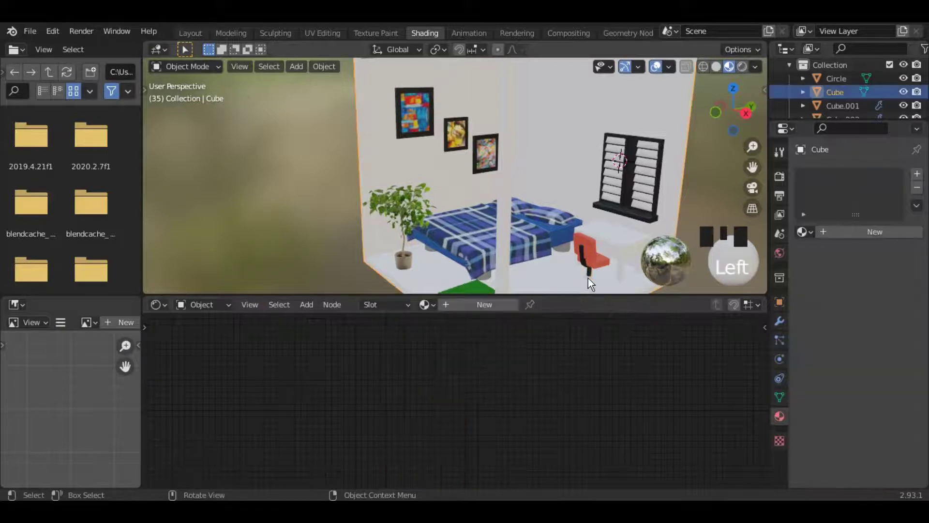
{"action": "left_click", "coordinate": [588, 279]}
{"action": "left_click", "coordinate": [588, 280]}
{"action": "scroll", "coordinate": [588, 280], "scroll_direction": "down", "scroll_amount": 4}
{"action": "left_click_drag", "start_coordinate": [753, 167], "coordinate": [723, 30]}
{"action": "scroll", "coordinate": [617, 180], "scroll_direction": "up", "scroll_amount": 8}
{"action": "left_click", "coordinate": [525, 204]}
{"action": "left_click", "coordinate": [469, 304]}
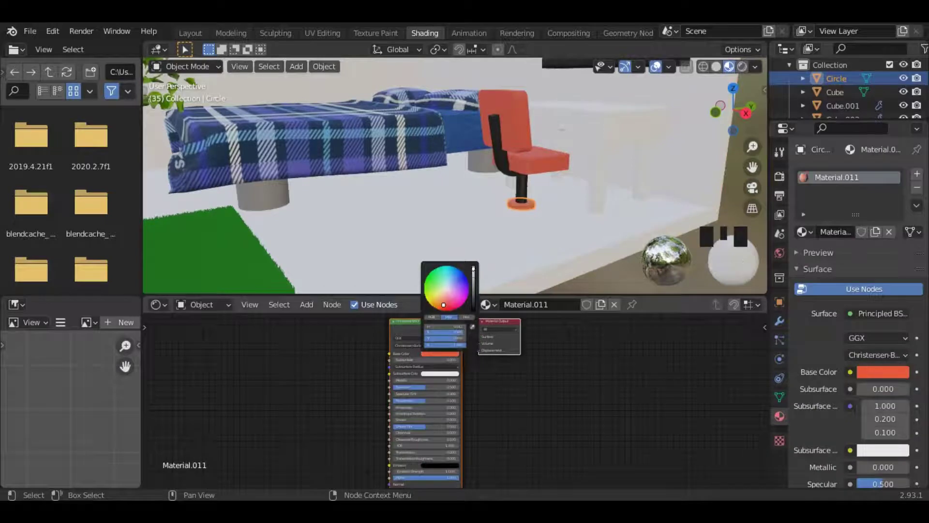
Give the desk a new material and place an Image Texture node beside its shader
{"action": "scroll", "coordinate": [626, 198], "scroll_direction": "down", "scroll_amount": 4}
{"action": "left_click_drag", "start_coordinate": [735, 111], "coordinate": [720, 133]}
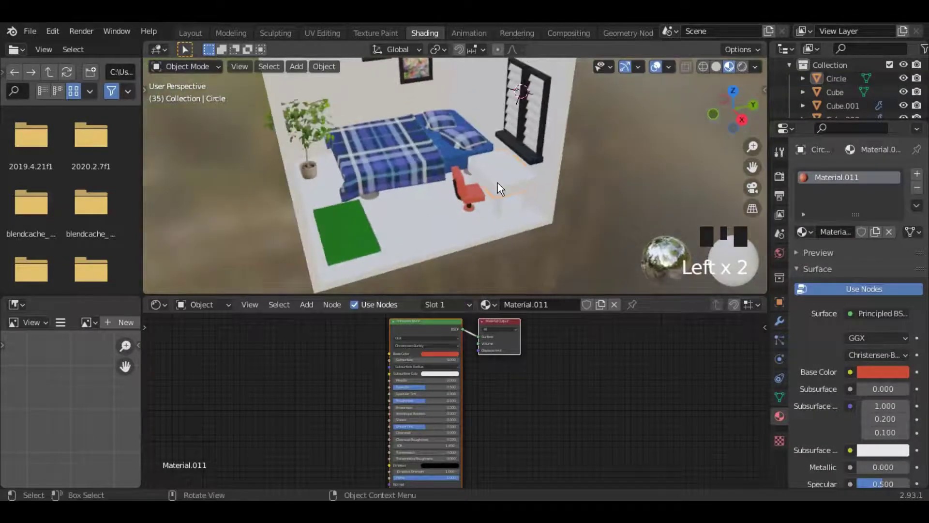
{"action": "left_click", "coordinate": [498, 182]}
{"action": "left_click", "coordinate": [485, 304]}
{"action": "left_click", "coordinate": [275, 344]}
{"action": "type", "text": "im"}
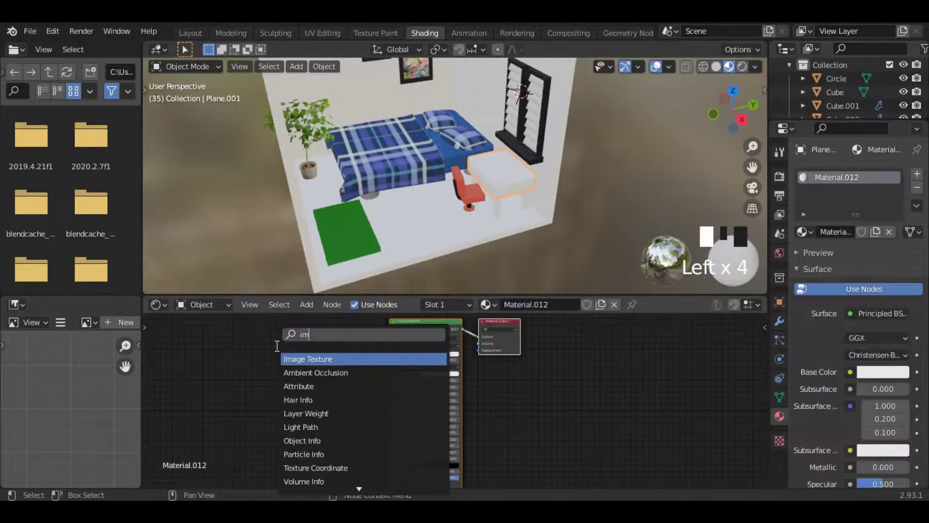
{"action": "key", "text": "Return"}
{"action": "left_click", "coordinate": [281, 338]}
Load the table 9.jpg image into the texture node and connect its color to the desk's base color
{"action": "left_click", "coordinate": [325, 362]}
{"action": "left_click", "coordinate": [214, 241]}
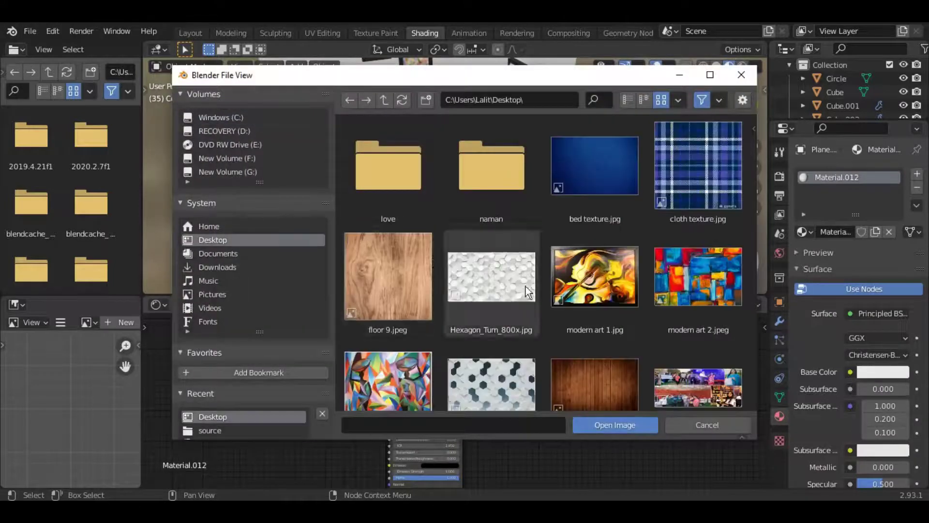
{"action": "scroll", "coordinate": [529, 290], "scroll_direction": "down", "scroll_amount": 3}
{"action": "left_click", "coordinate": [593, 343]}
{"action": "left_click", "coordinate": [606, 420]}
{"action": "left_click_drag", "start_coordinate": [392, 354], "coordinate": [392, 355]}
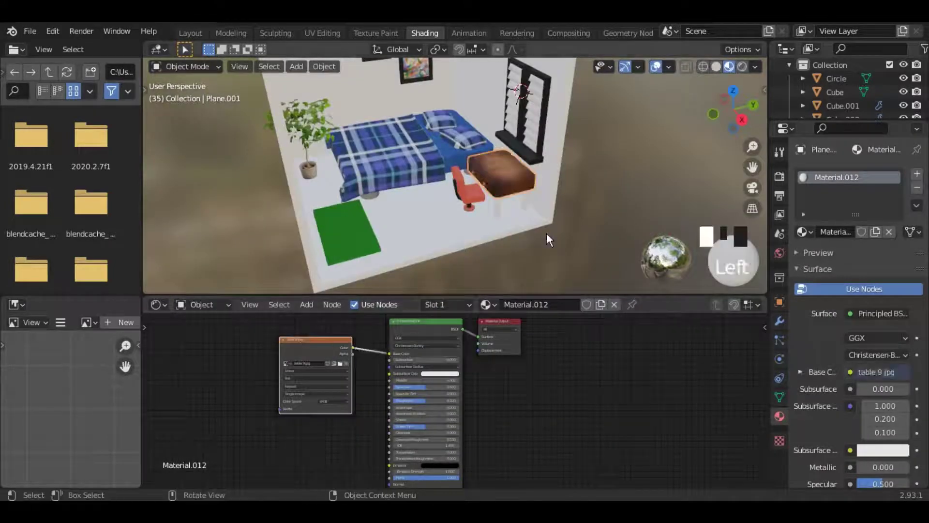
Set the desk's image texture projection to Box
{"action": "scroll", "coordinate": [546, 233], "scroll_direction": "up", "scroll_amount": 3}
{"action": "scroll", "coordinate": [327, 377], "scroll_direction": "up", "scroll_amount": 3}
{"action": "left_click", "coordinate": [295, 372]}
{"action": "left_click", "coordinate": [293, 388]}
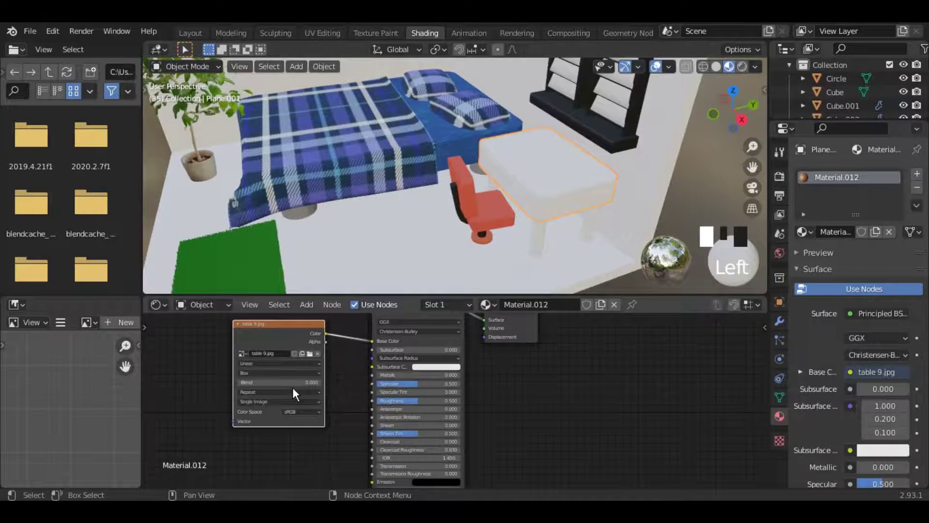
Add a second material slot to the desk and assign it to both drawer knobs
{"action": "scroll", "coordinate": [576, 207], "scroll_direction": "up", "scroll_amount": 3}
{"action": "key", "text": "Tab"}
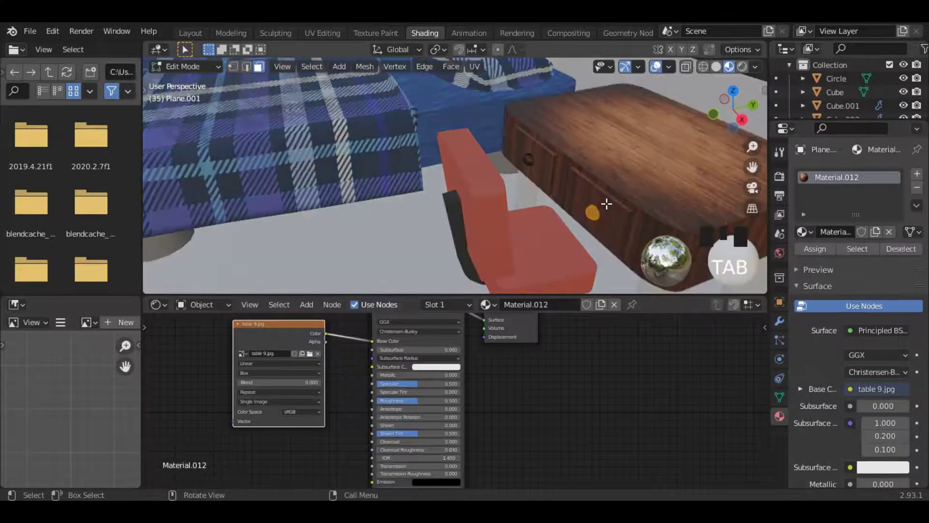
{"action": "left_click", "coordinate": [536, 167], "text": "shift"}
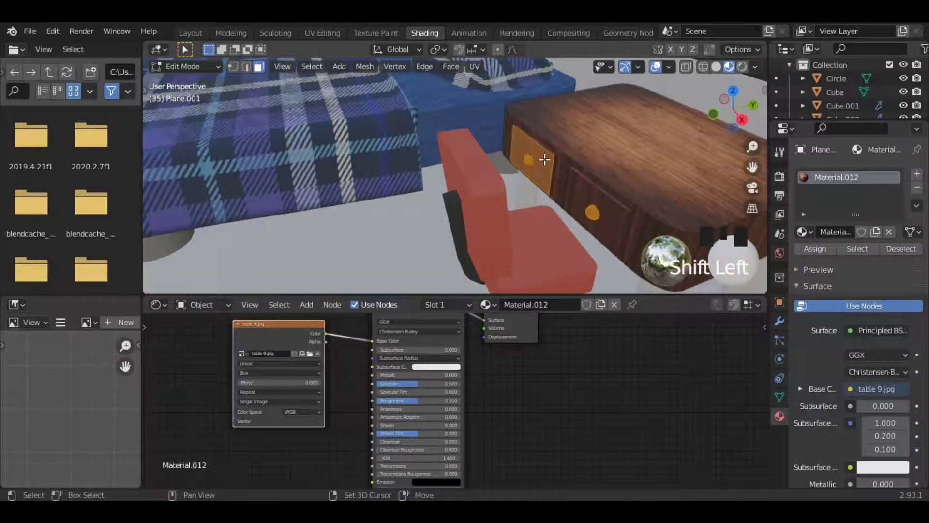
{"action": "left_click", "coordinate": [917, 174]}
{"action": "left_click", "coordinate": [821, 276]}
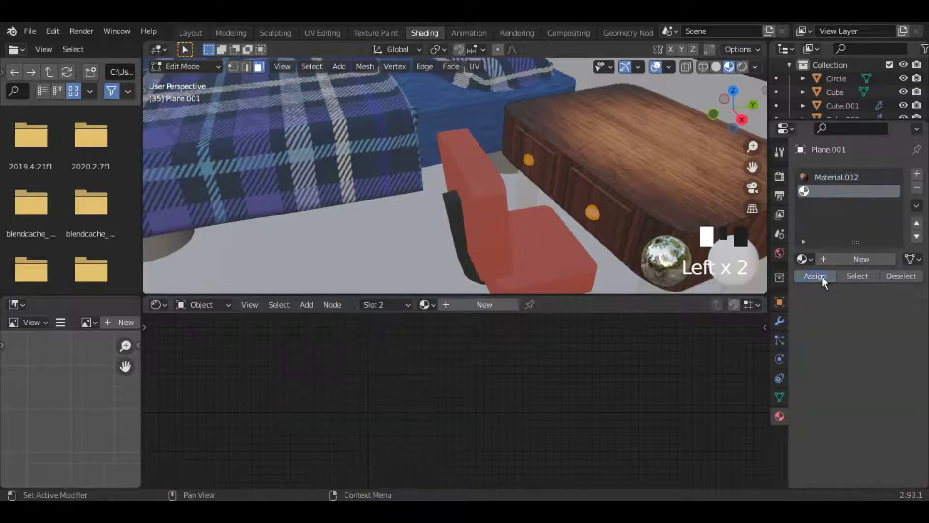
{"action": "key", "text": "Tab"}
Select both drawer fronts and create a new material with an orange base color in a third slot
{"action": "scroll", "coordinate": [532, 224], "scroll_direction": "down", "scroll_amount": 2}
{"action": "scroll", "coordinate": [549, 200], "scroll_direction": "up", "scroll_amount": 1}
{"action": "key", "text": "Tab"}
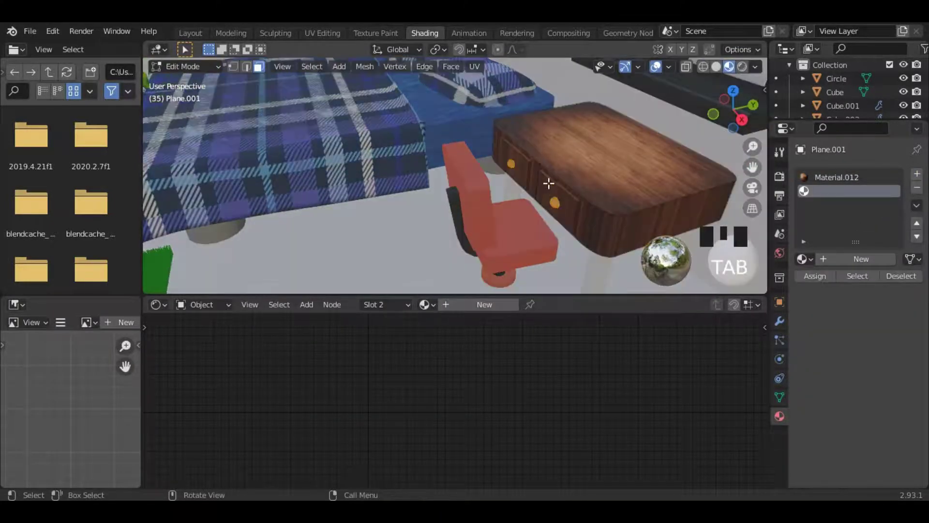
{"action": "left_click", "coordinate": [548, 184]}
{"action": "left_click", "coordinate": [521, 164], "text": "shift"}
{"action": "left_click", "coordinate": [917, 175]}
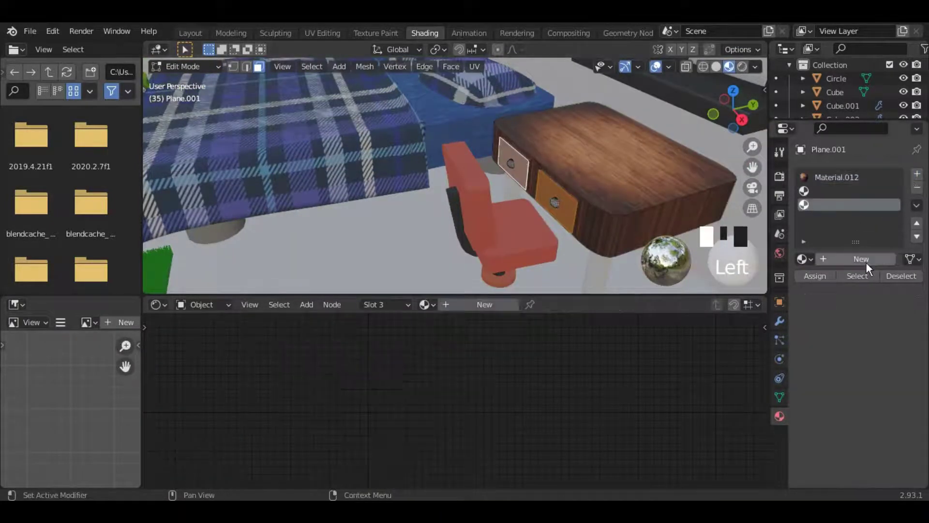
{"action": "left_click", "coordinate": [866, 261]}
{"action": "left_click", "coordinate": [437, 341]}
{"action": "left_click_drag", "start_coordinate": [437, 280], "coordinate": [436, 276]}
{"action": "left_click", "coordinate": [478, 243]}
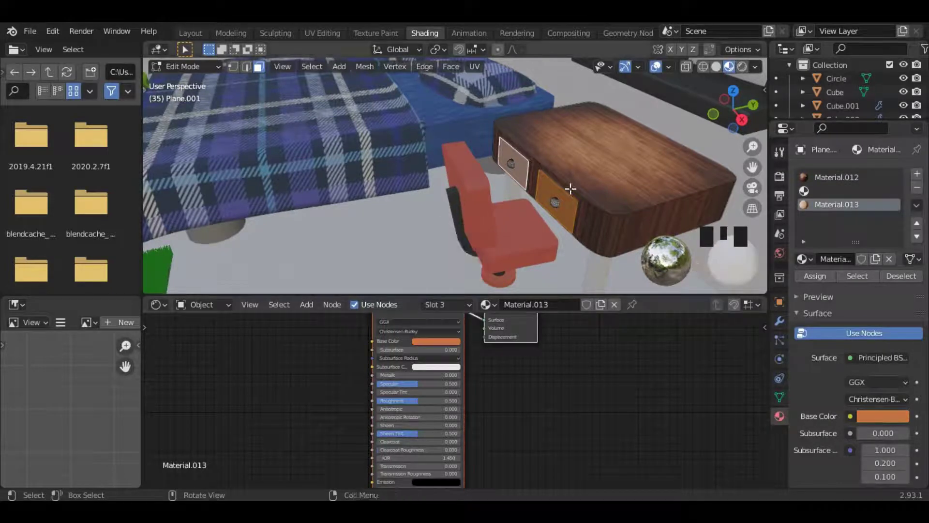
Assign the orange material to the desk's two drawer fronts
{"action": "key", "text": "Tab"}
{"action": "key", "text": "Tab"}
{"action": "left_click", "coordinate": [815, 276]}
{"action": "key", "text": "Tab"}
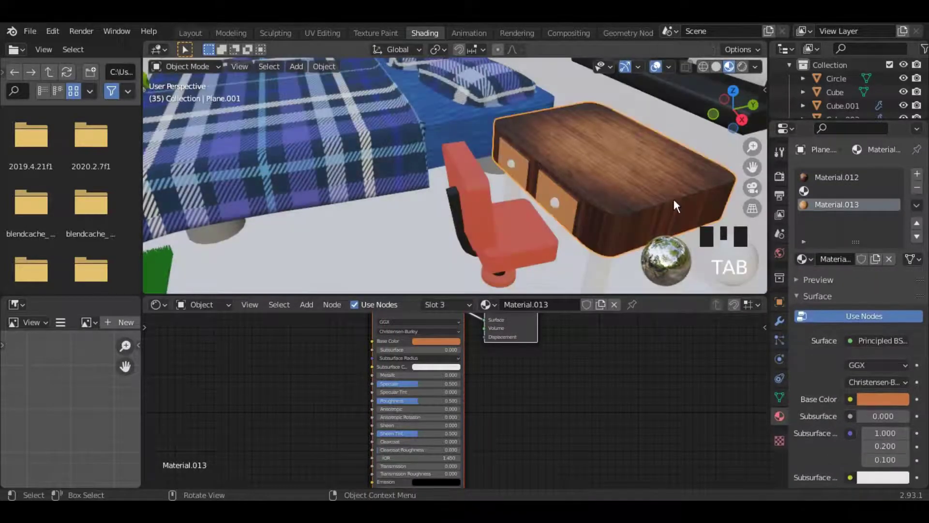
Create a new material with a tan base color in the desk's second slot for the drawer knobs
{"action": "scroll", "coordinate": [674, 199], "scroll_direction": "down", "scroll_amount": 2}
{"action": "left_click_drag", "start_coordinate": [736, 113], "coordinate": [750, 114]}
{"action": "scroll", "coordinate": [704, 197], "scroll_direction": "up", "scroll_amount": 2}
{"action": "left_click", "coordinate": [837, 190]}
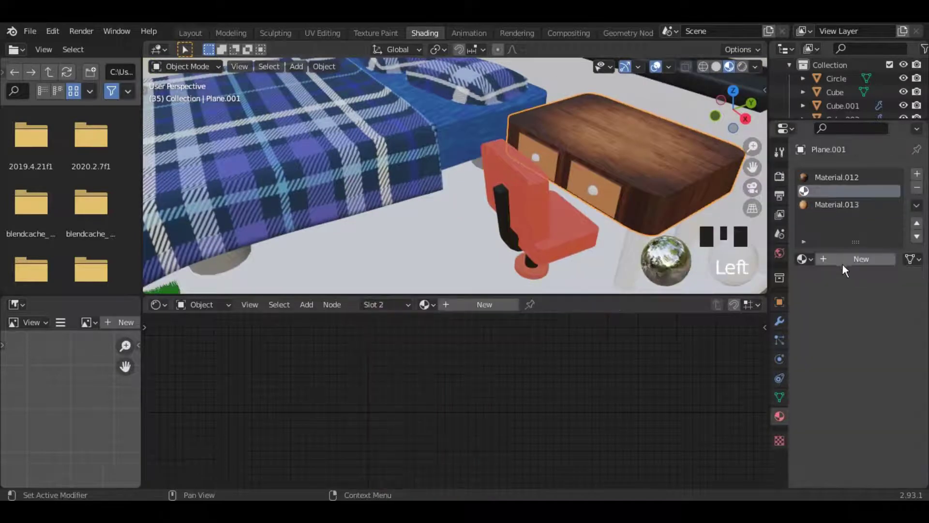
{"action": "left_click", "coordinate": [842, 261]}
{"action": "left_click", "coordinate": [429, 342]}
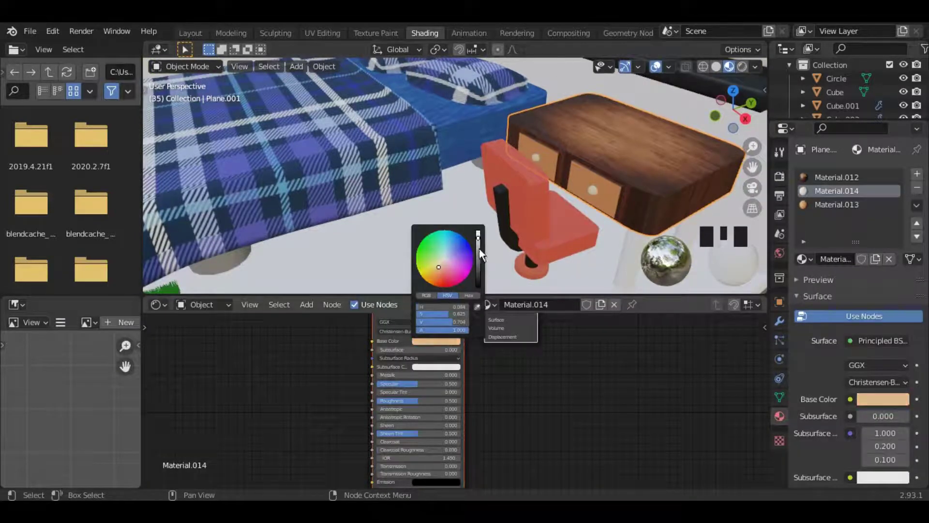
Give the desk legs a new material with a black base color
{"action": "scroll", "coordinate": [677, 170], "scroll_direction": "down", "scroll_amount": 4}
{"action": "left_click_drag", "start_coordinate": [738, 103], "coordinate": [715, 135]}
{"action": "left_click", "coordinate": [518, 180]}
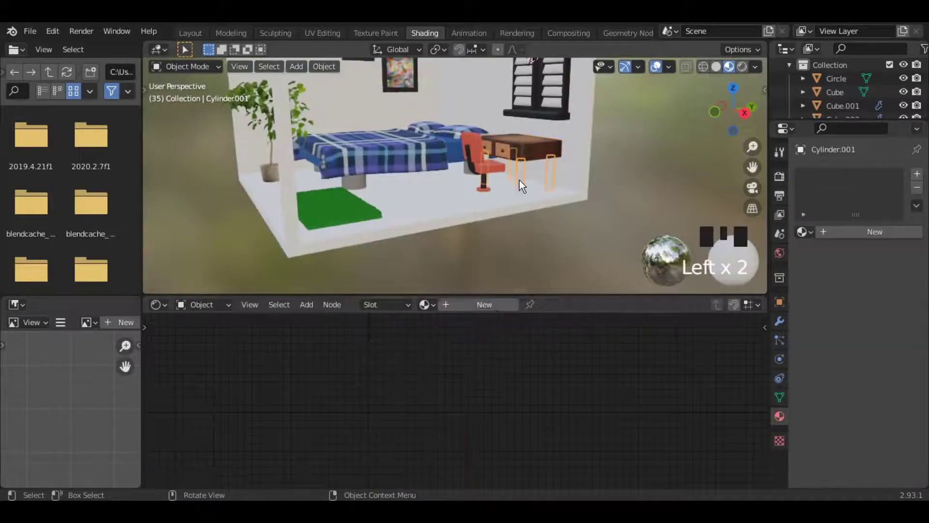
{"action": "left_click", "coordinate": [484, 304]}
{"action": "left_click", "coordinate": [435, 340]}
{"action": "left_click_drag", "start_coordinate": [474, 281], "coordinate": [473, 293]}
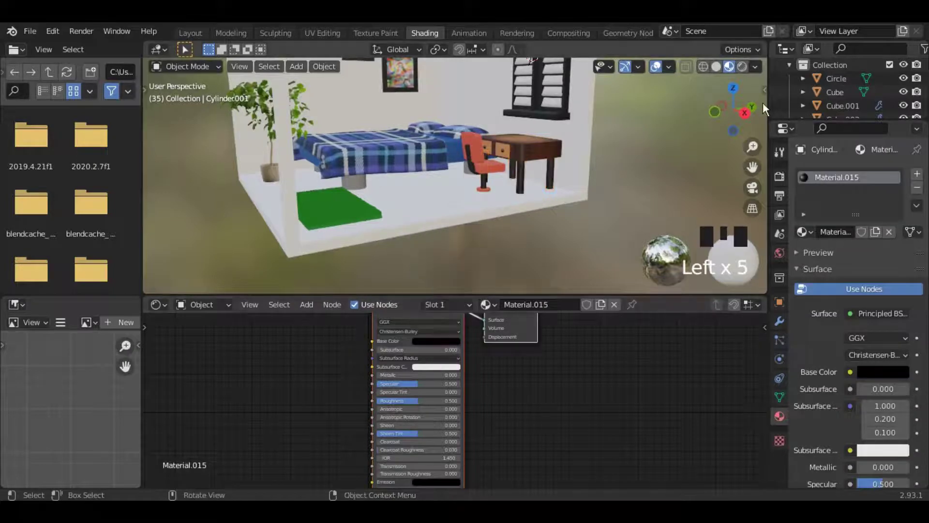
Give the room's walls and frame a new material with a black base color
{"action": "left_click_drag", "start_coordinate": [760, 103], "coordinate": [723, 122]}
{"action": "scroll", "coordinate": [607, 169], "scroll_direction": "down", "scroll_amount": 3}
{"action": "left_click_drag", "start_coordinate": [753, 167], "coordinate": [813, 167]}
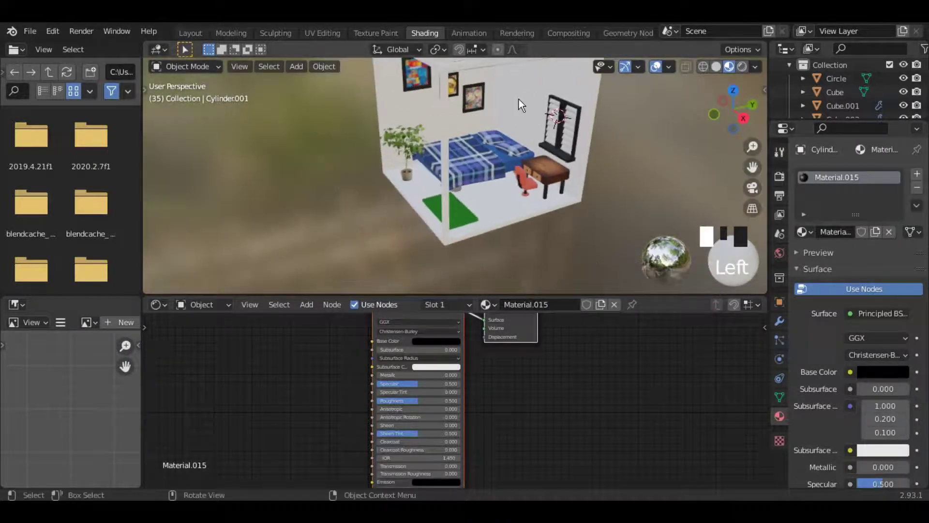
{"action": "left_click", "coordinate": [519, 100]}
{"action": "left_click_drag", "start_coordinate": [752, 167], "coordinate": [740, 214]}
{"action": "left_click", "coordinate": [864, 231]}
{"action": "left_click", "coordinate": [882, 371]}
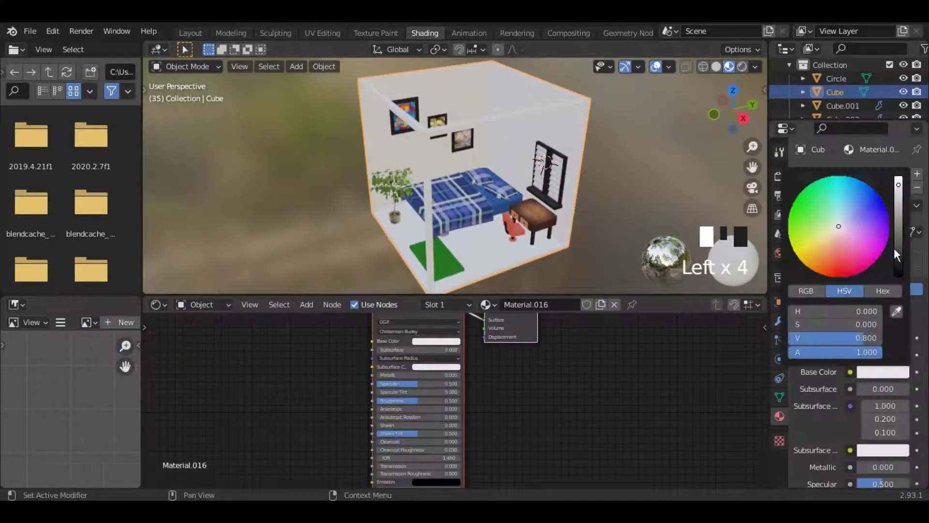
{"action": "left_click_drag", "start_coordinate": [898, 252], "coordinate": [898, 290]}
Create a new material in a second slot of the room and assign it to the floor face
{"action": "key", "text": "Tab"}
{"action": "left_click", "coordinate": [492, 253]}
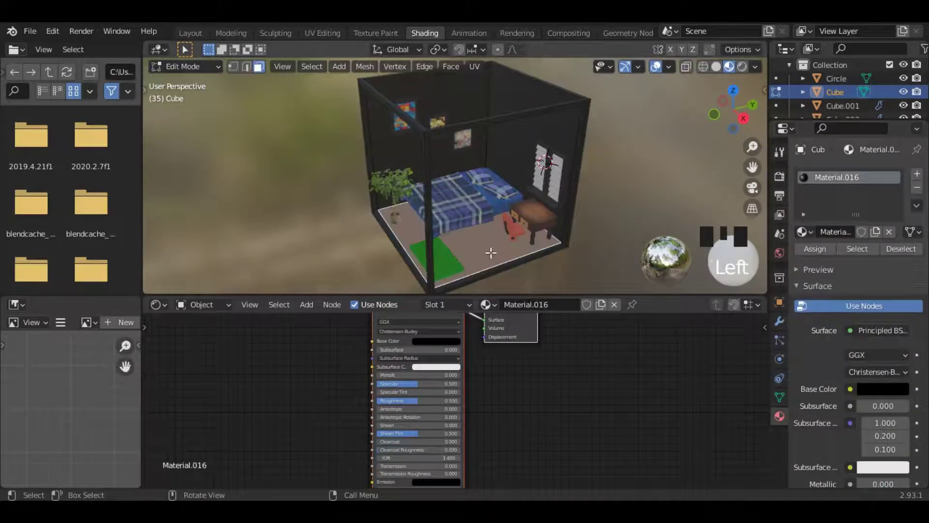
{"action": "left_click", "coordinate": [917, 174]}
{"action": "left_click", "coordinate": [853, 256]}
{"action": "left_click", "coordinate": [825, 276]}
{"action": "left_click", "coordinate": [332, 347]}
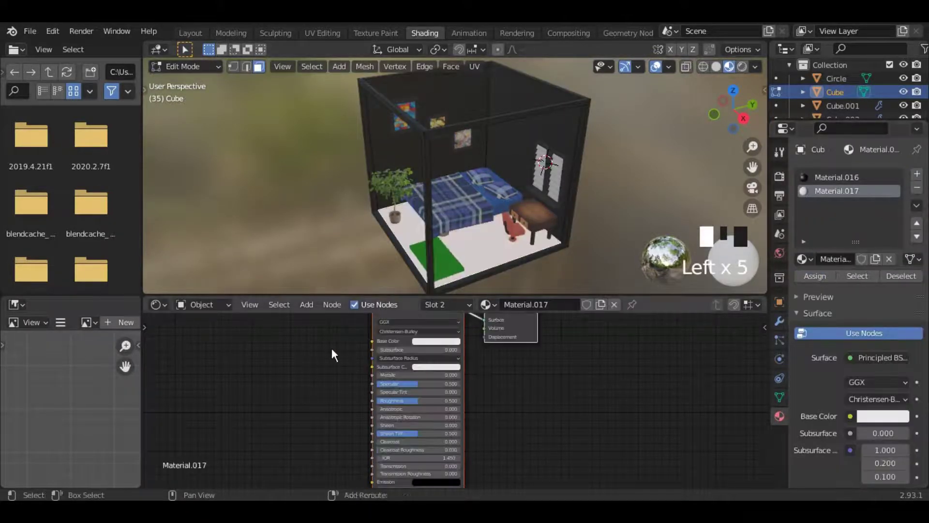
Add an image texture node with floor 9.jpeg to the floor material and connect its color to Base Color
{"action": "key", "text": "shift+a"}
{"action": "key", "text": "Return"}
{"action": "left_click", "coordinate": [265, 320]}
{"action": "left_click", "coordinate": [333, 353]}
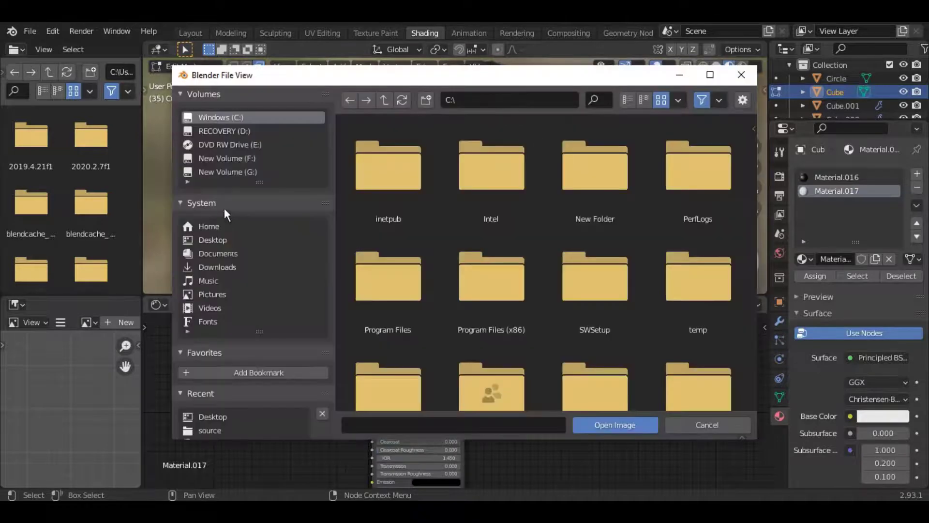
{"action": "left_click", "coordinate": [213, 240]}
{"action": "left_click", "coordinate": [614, 425]}
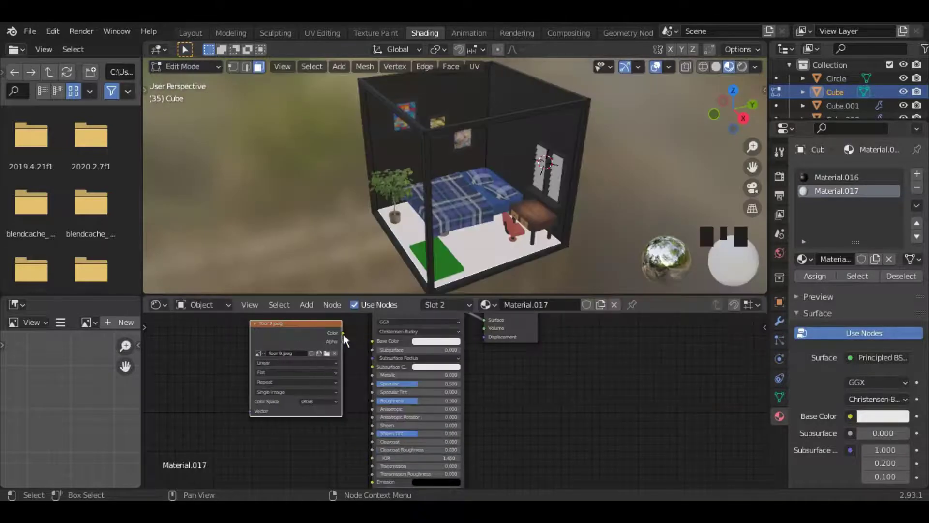
{"action": "left_click_drag", "start_coordinate": [371, 342], "coordinate": [372, 341]}
Try Box projection on the floor image texture and return it to Flat
{"action": "left_click", "coordinate": [296, 389]}
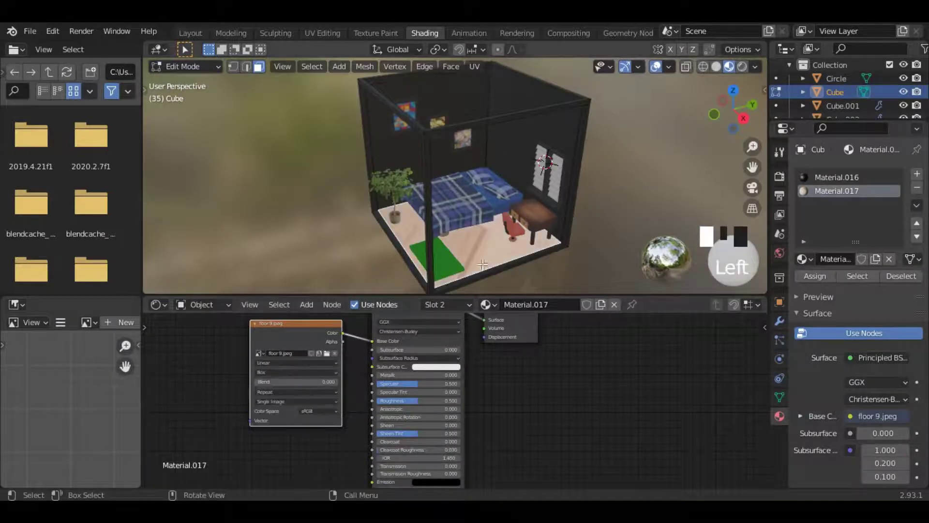
{"action": "key", "text": "Tab"}
{"action": "scroll", "coordinate": [597, 224], "scroll_direction": "down", "scroll_amount": 2}
{"action": "left_click", "coordinate": [267, 372]}
{"action": "left_click", "coordinate": [267, 380]}
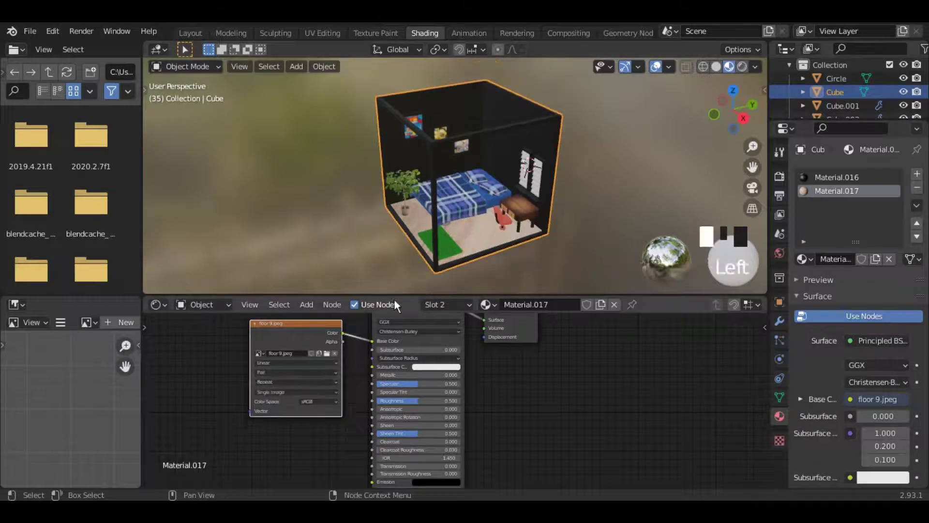
In the UV Editing workspace, move two of the floor face's UV vertices to the wood image's upper-right and lower-right corners
{"action": "mouse_move", "coordinate": [743, 113]}
{"action": "left_mouse_down"}
{"action": "mouse_move", "coordinate": [763, 114]}
{"action": "mouse_move", "coordinate": [714, 114]}
{"action": "mouse_move", "coordinate": [730, 118]}
{"action": "left_mouse_up"}
{"action": "scroll", "coordinate": [744, 112], "scroll_direction": "up", "scroll_amount": 2}
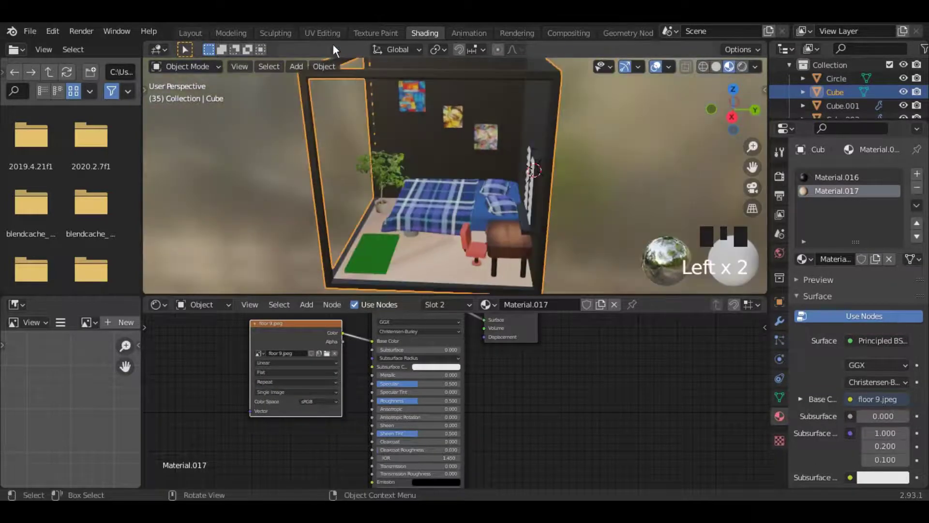
{"action": "left_click", "coordinate": [322, 33]}
{"action": "scroll", "coordinate": [272, 219], "scroll_direction": "down", "scroll_amount": 2}
{"action": "key", "text": "g"}
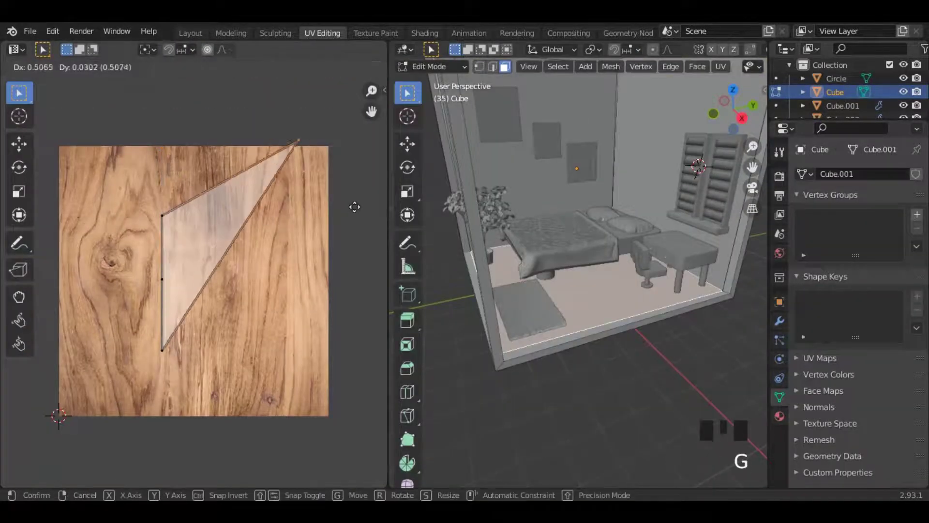
{"action": "left_click", "coordinate": [378, 214]}
{"action": "left_click", "coordinate": [162, 351]}
{"action": "key", "text": "g"}
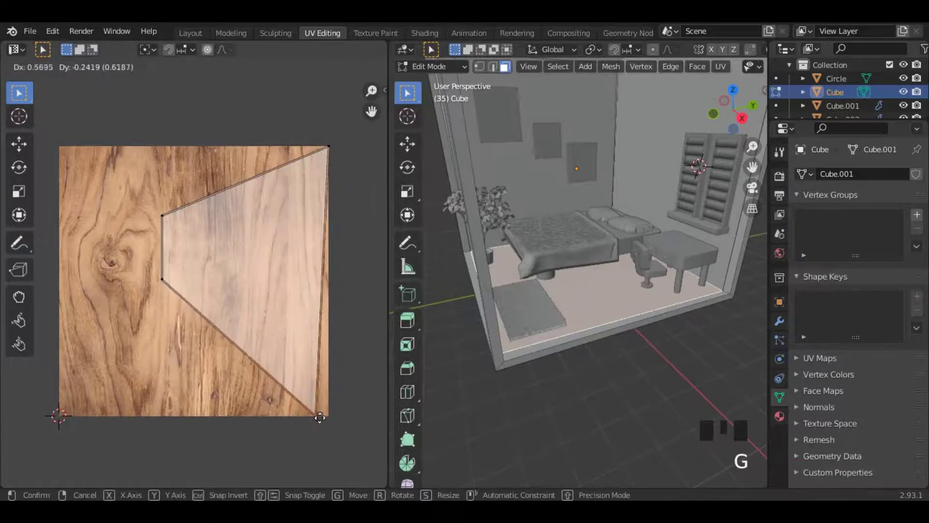
{"action": "left_click", "coordinate": [328, 416]}
Move the floor face's remaining two UV vertices to the lower-left and upper-left corners of the wood image
{"action": "left_click", "coordinate": [161, 279]}
{"action": "key", "text": "g"}
{"action": "left_click", "coordinate": [58, 416]}
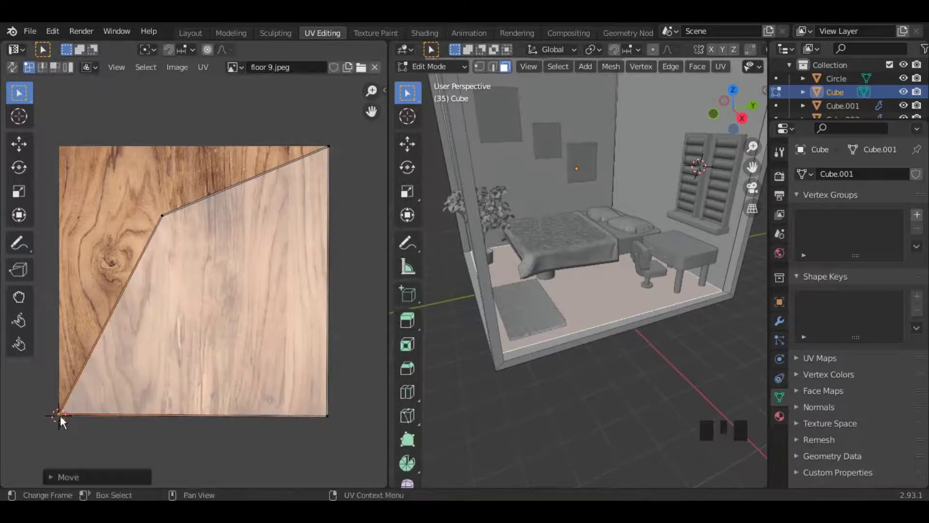
{"action": "left_click", "coordinate": [162, 215]}
{"action": "key", "text": "g"}
{"action": "left_click", "coordinate": [59, 146]}
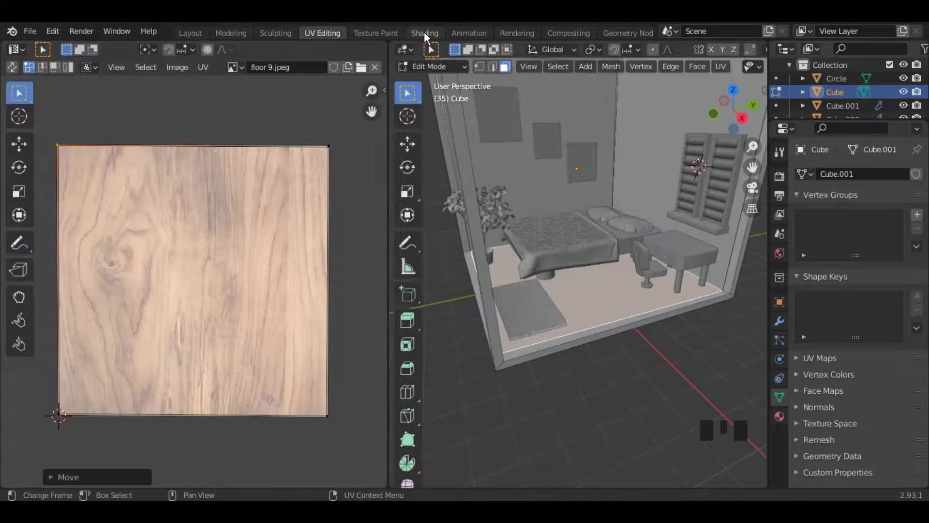
In the Shading workspace, create a new material in a third slot of the room and assign it to the picture wall
{"action": "left_click", "coordinate": [425, 32]}
{"action": "left_click_drag", "start_coordinate": [736, 113], "coordinate": [779, 114]}
{"action": "scroll", "coordinate": [671, 200], "scroll_direction": "down", "scroll_amount": 3}
{"action": "key", "text": "Tab"}
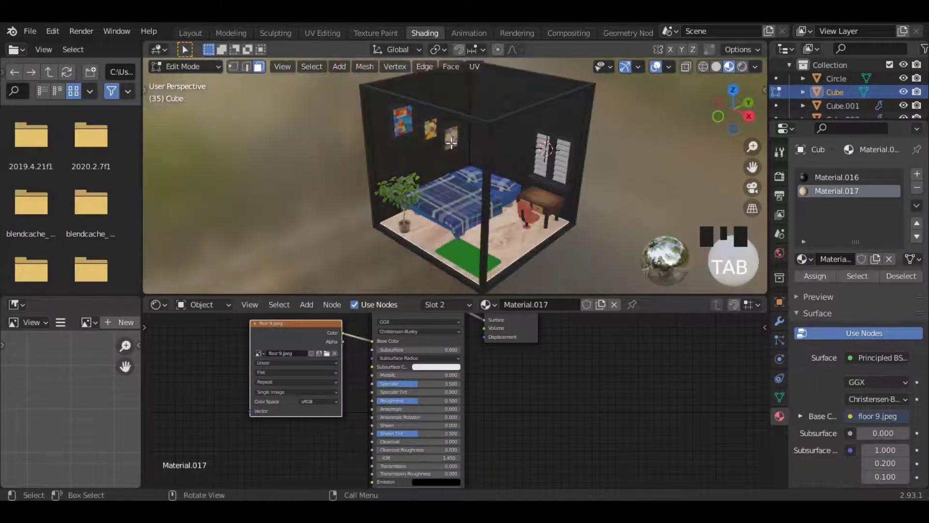
{"action": "left_click", "coordinate": [411, 145]}
{"action": "left_click", "coordinate": [917, 174]}
{"action": "left_click", "coordinate": [857, 259]}
{"action": "left_click", "coordinate": [814, 276]}
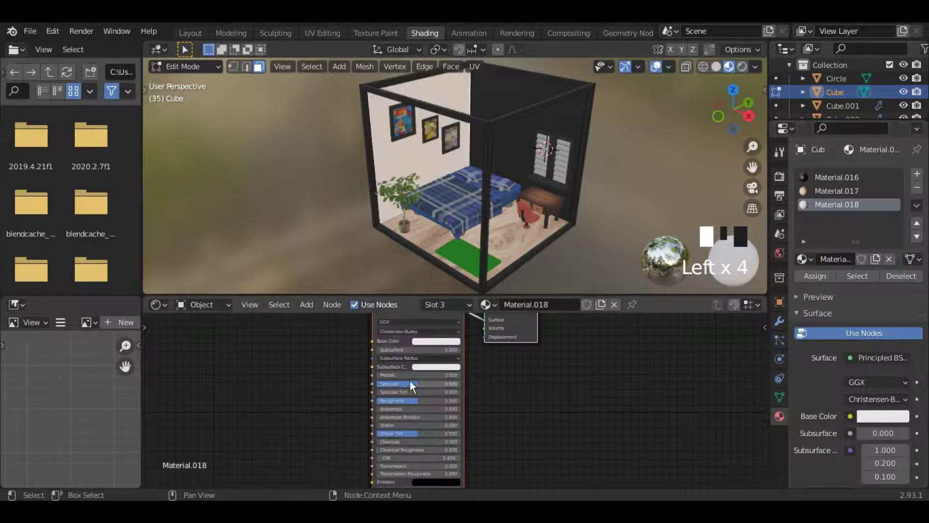
Add an image texture node with Hexagon_Turn_800x.jpg to the picture wall's material and connect its color to Base Color
{"action": "key", "text": "shift+a"}
{"action": "left_click", "coordinate": [328, 346]}
{"action": "type", "text": "imag"}
{"action": "key", "text": "Return"}
{"action": "left_click", "coordinate": [277, 334]}
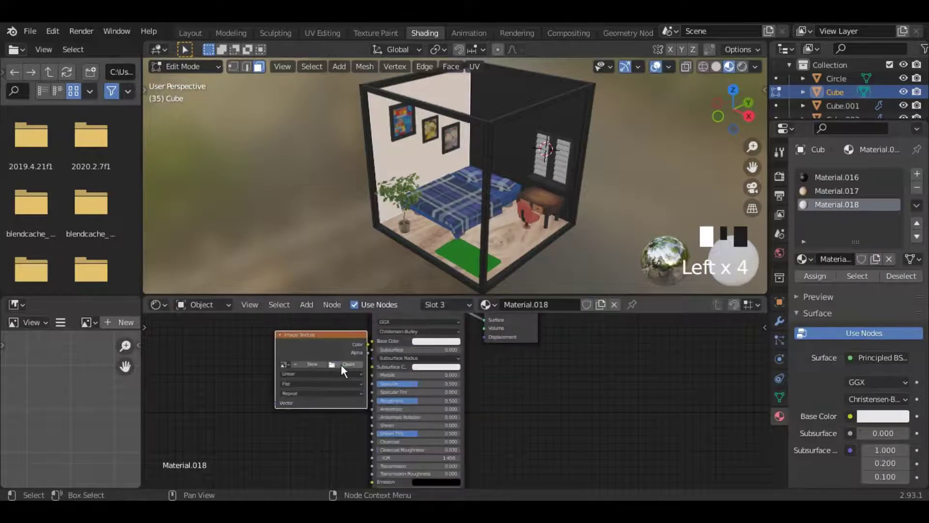
{"action": "left_click", "coordinate": [343, 365]}
{"action": "left_click", "coordinate": [238, 240]}
{"action": "left_click", "coordinate": [490, 283]}
{"action": "left_click", "coordinate": [608, 426]}
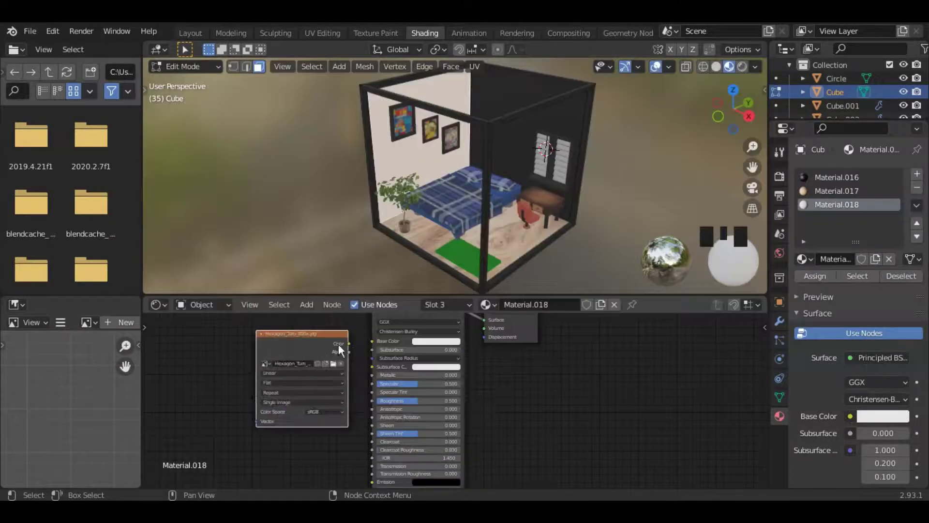
{"action": "left_click_drag", "start_coordinate": [370, 340], "coordinate": [371, 341]}
In the UV Editing workspace, stretch the picture wall's UV vertices to the four corners of the hexagon image
{"action": "left_click", "coordinate": [321, 33]}
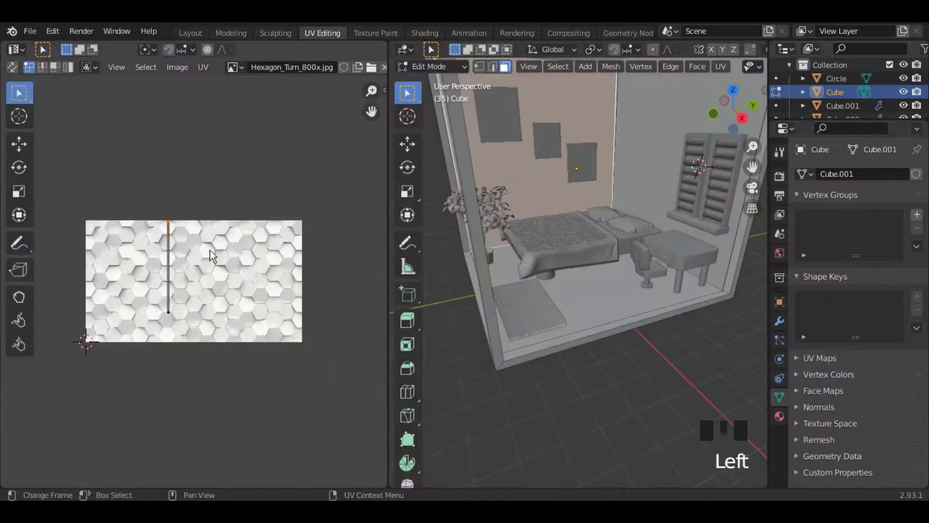
{"action": "left_click", "coordinate": [19, 298]}
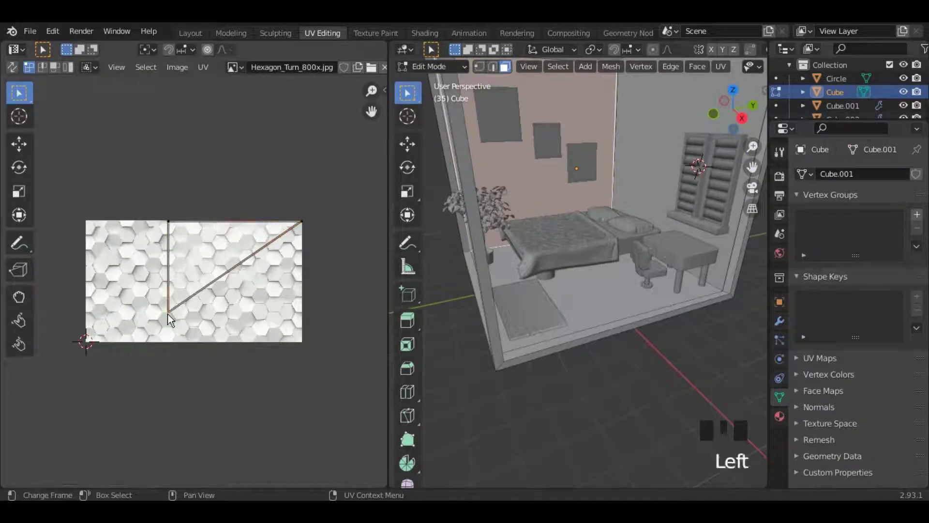
{"action": "key", "text": "g"}
{"action": "left_click", "coordinate": [88, 342]}
{"action": "left_click", "coordinate": [167, 314]}
{"action": "key", "text": "g"}
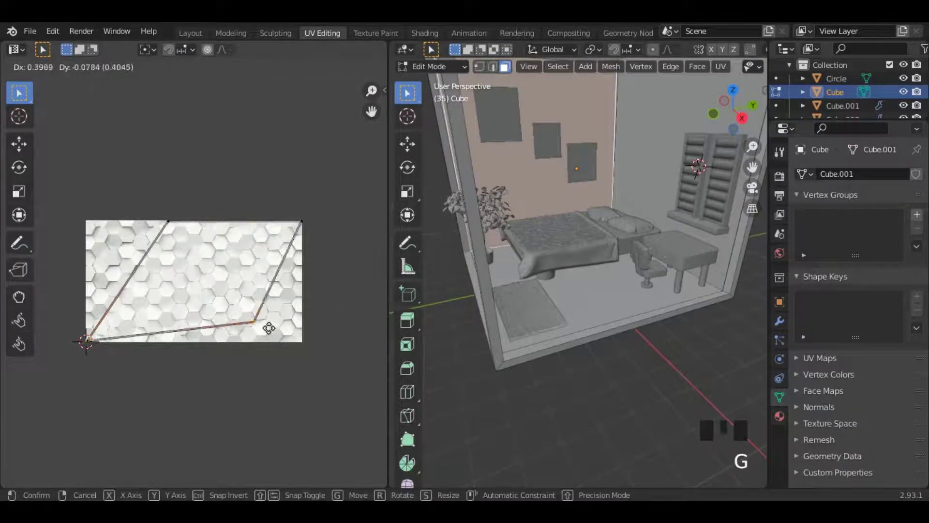
{"action": "left_click", "coordinate": [300, 341]}
{"action": "left_click", "coordinate": [165, 221]}
{"action": "key", "text": "g"}
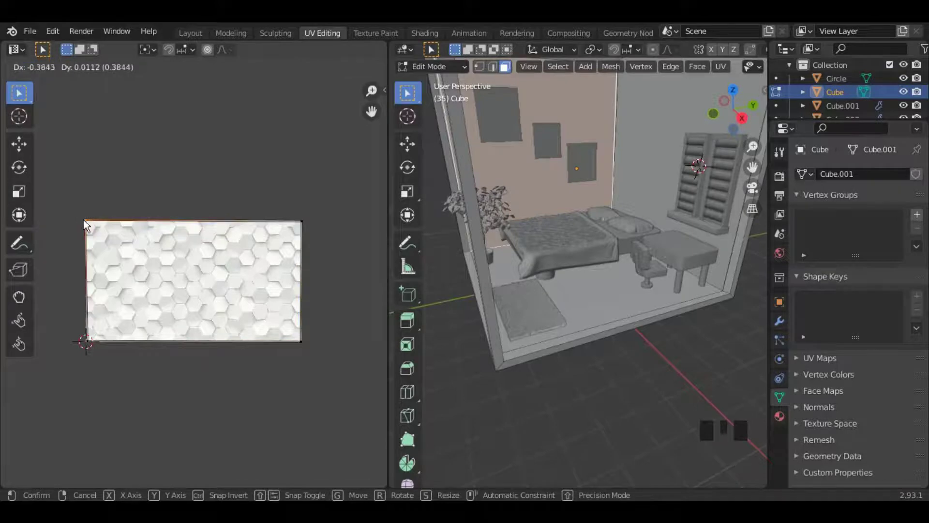
{"action": "left_click", "coordinate": [83, 219]}
In the Shading workspace, create a new material in a fourth slot of the room and assign it to the window wall
{"action": "left_click", "coordinate": [425, 32]}
{"action": "left_click", "coordinate": [678, 107]}
{"action": "key", "text": "Tab"}
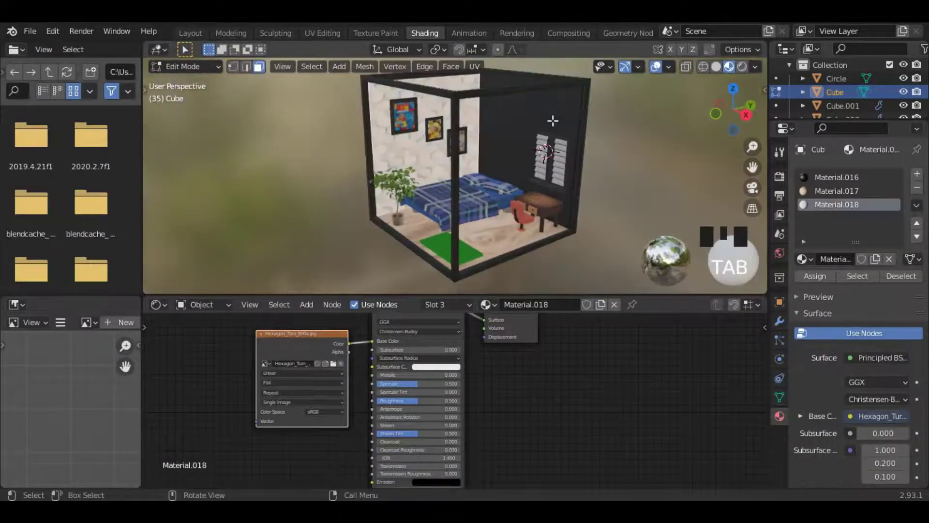
{"action": "left_click", "coordinate": [529, 120]}
{"action": "left_click", "coordinate": [916, 175]}
{"action": "left_click", "coordinate": [875, 258]}
{"action": "left_click", "coordinate": [816, 276]}
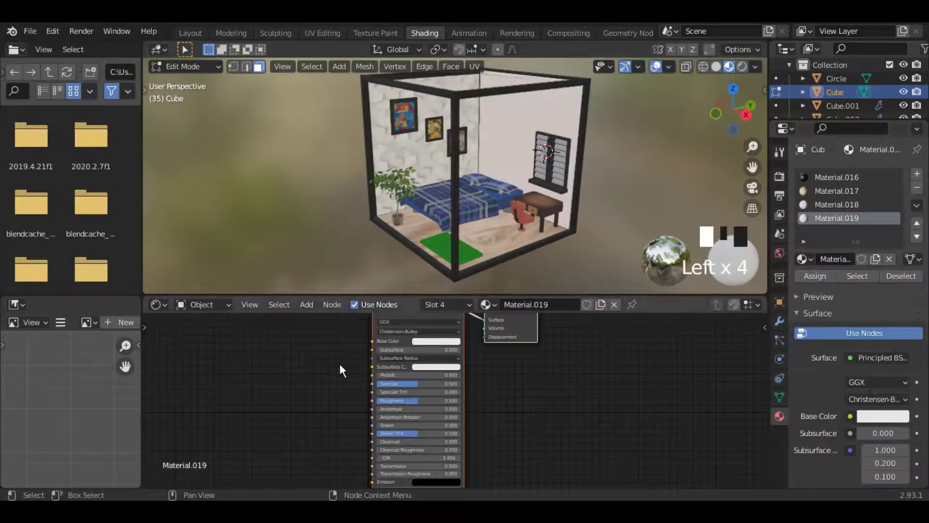
{"action": "scroll", "coordinate": [340, 364], "scroll_direction": "down", "scroll_amount": 4}
{"action": "key", "text": "shift+a"}
{"action": "left_click", "coordinate": [326, 344]}
{"action": "type", "text": "im"}
{"action": "key", "text": "Return"}
{"action": "left_click", "coordinate": [293, 340]}
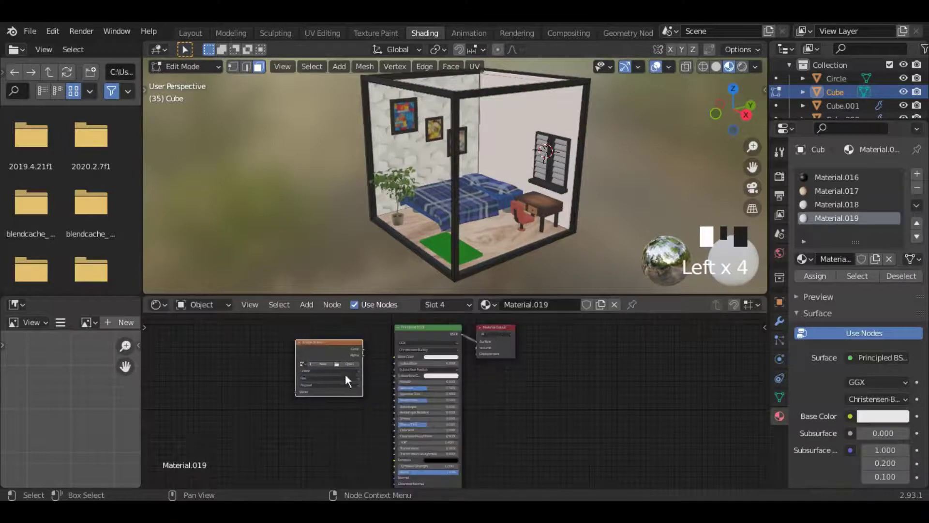
{"action": "left_click", "coordinate": [349, 364]}
{"action": "left_click", "coordinate": [213, 240]}
{"action": "left_click", "coordinate": [492, 343]}
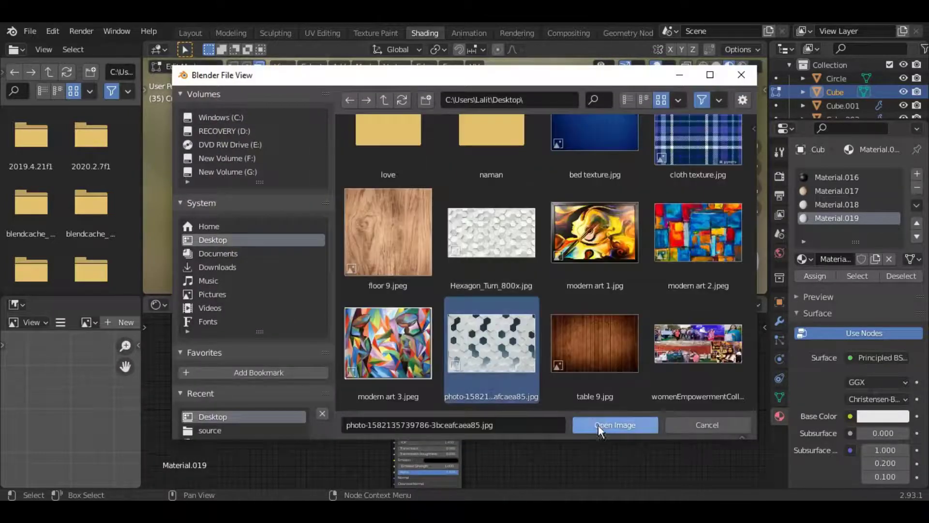
{"action": "left_click", "coordinate": [598, 426]}
{"action": "left_click_drag", "start_coordinate": [394, 358], "coordinate": [394, 358]}
In the UV Editing workspace, move two of the window wall's UV vertices to the image's upper-right and lower-left corners
{"action": "left_click", "coordinate": [323, 33]}
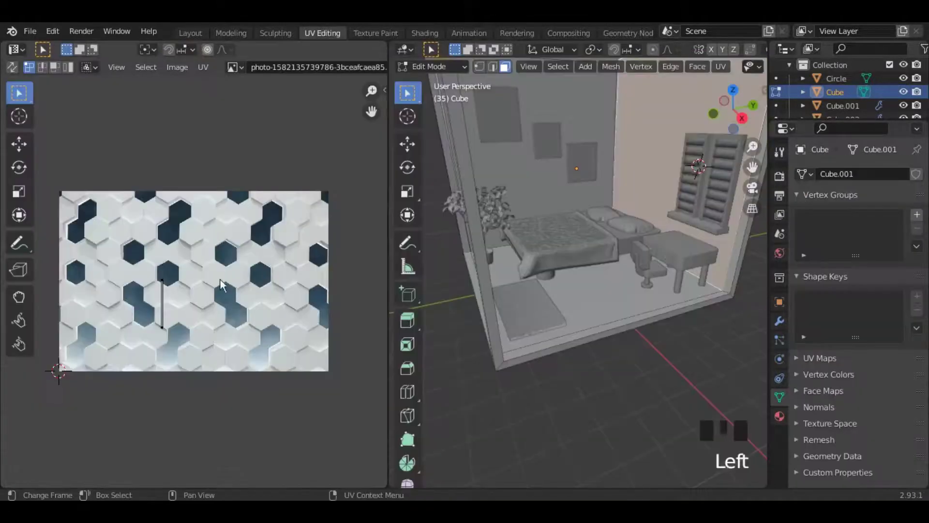
{"action": "key", "text": "g"}
{"action": "left_click", "coordinate": [332, 194]}
{"action": "left_click", "coordinate": [165, 326]}
{"action": "key", "text": "g"}
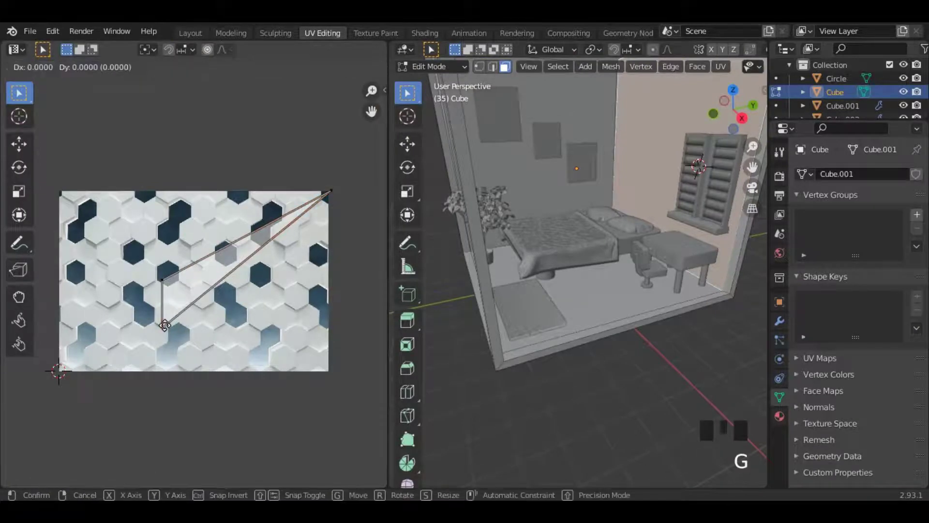
{"action": "left_click", "coordinate": [58, 371]}
Move the window wall's remaining two UV vertices to the lower-right and upper-left corners of the image
{"action": "left_click", "coordinate": [163, 326]}
{"action": "key", "text": "g"}
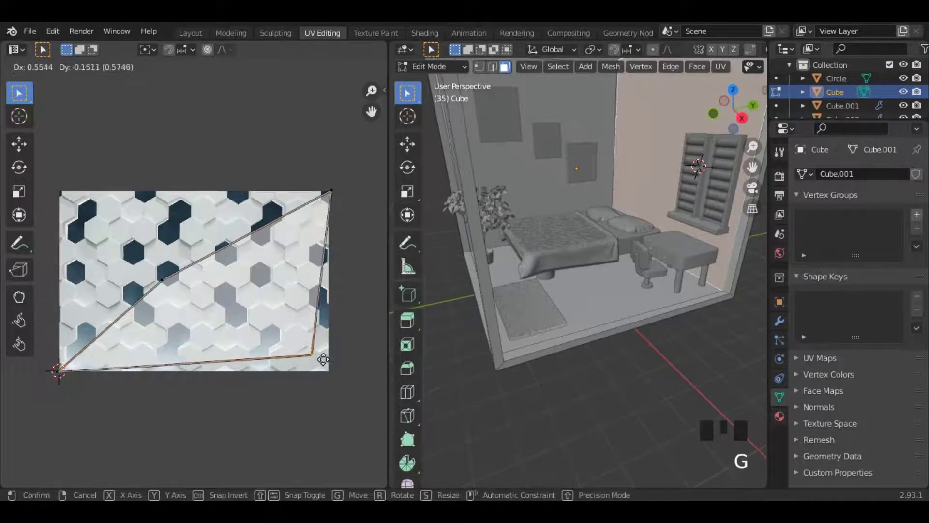
{"action": "left_click", "coordinate": [330, 370]}
{"action": "left_click", "coordinate": [163, 278]}
{"action": "key", "text": "g"}
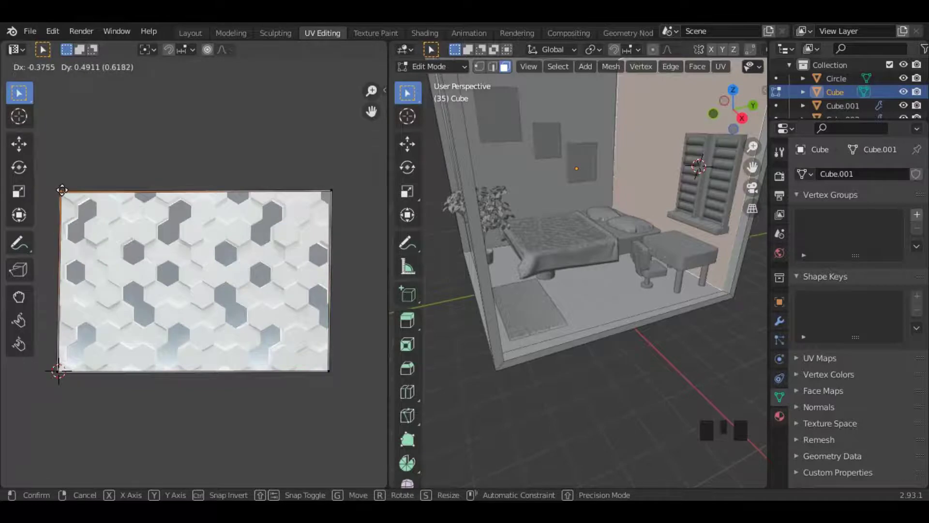
{"action": "left_click", "coordinate": [62, 190]}
Add an area light to the scene in the Layout workspace
{"action": "left_click", "coordinate": [425, 33]}
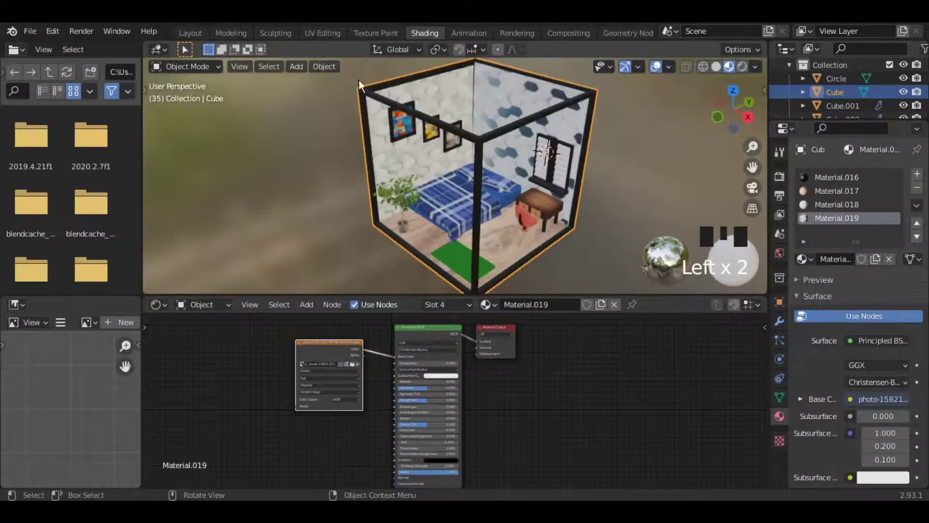
{"action": "left_click", "coordinate": [190, 32]}
{"action": "left_click", "coordinate": [729, 67]}
{"action": "scroll", "coordinate": [460, 204], "scroll_direction": "down", "scroll_amount": 2}
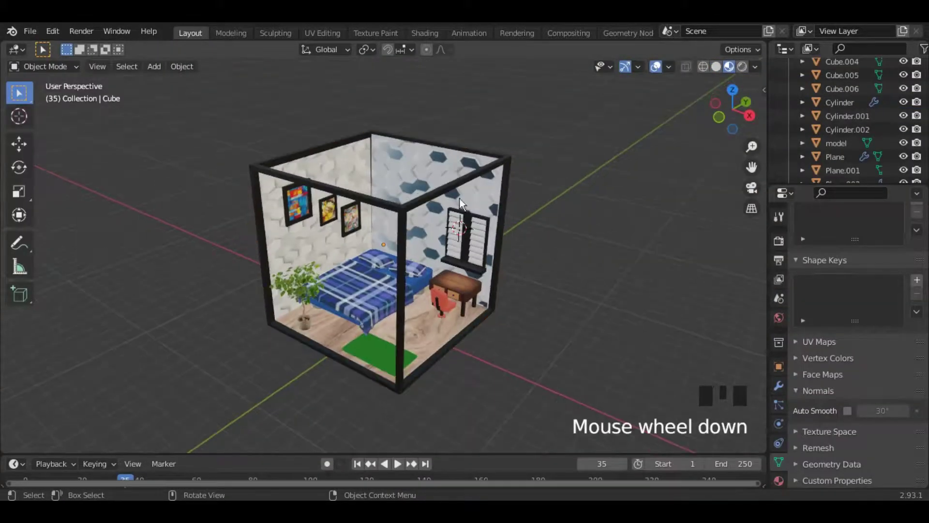
{"action": "key", "text": "shift+a"}
{"action": "mouse_move", "coordinate": [448, 366]}
{"action": "left_click", "coordinate": [477, 409]}
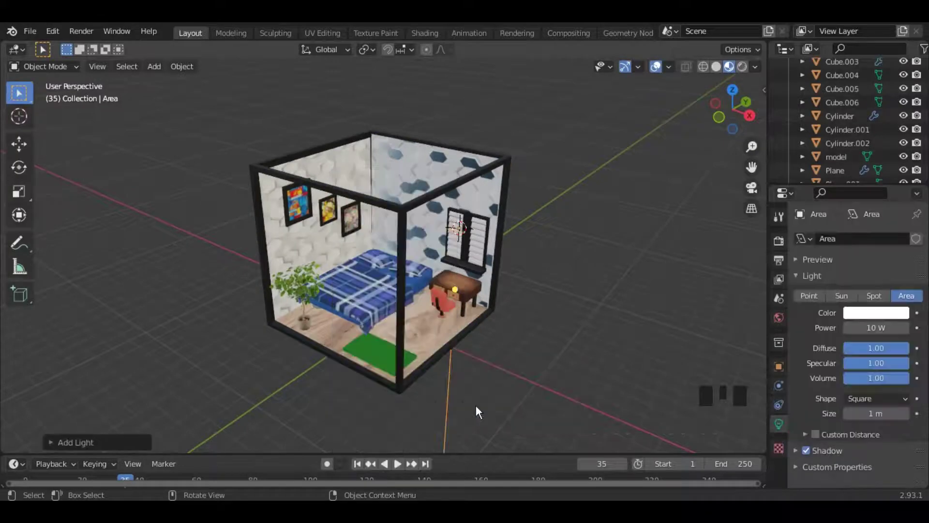
Switch to rendered shading, then raise the area light outside the room's open side and tilt it toward the interior
{"action": "left_click", "coordinate": [742, 67]}
{"action": "left_click", "coordinate": [749, 116]}
{"action": "key", "text": "g"}
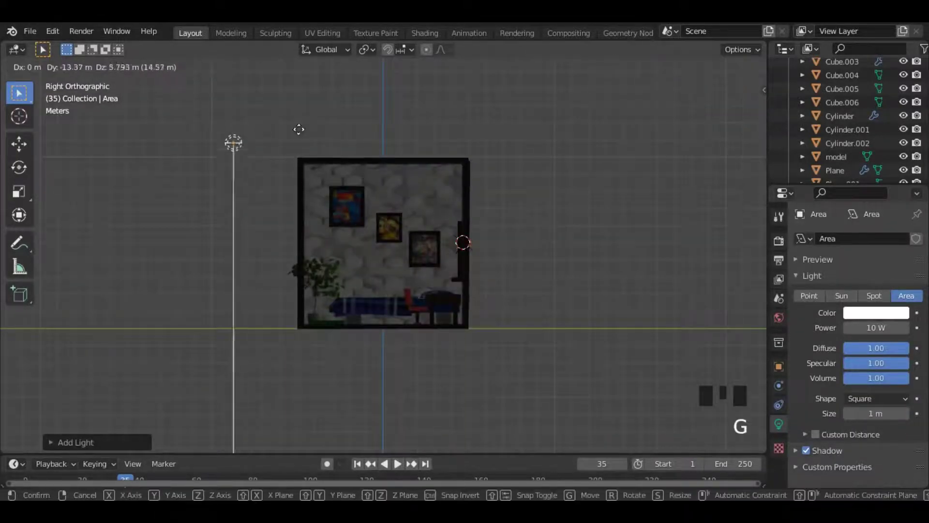
{"action": "left_click", "coordinate": [277, 105]}
{"action": "key", "text": "r"}
{"action": "left_click", "coordinate": [299, 76]}
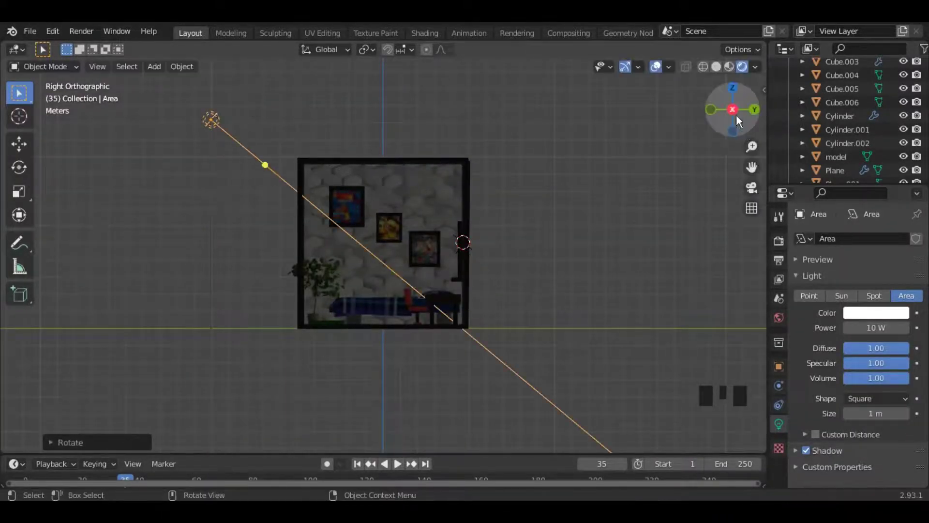
Set the area light's power to 500 W
{"action": "left_click_drag", "start_coordinate": [734, 108], "coordinate": [745, 118]}
{"action": "type", "text": "500"}
{"action": "key", "text": "Return"}
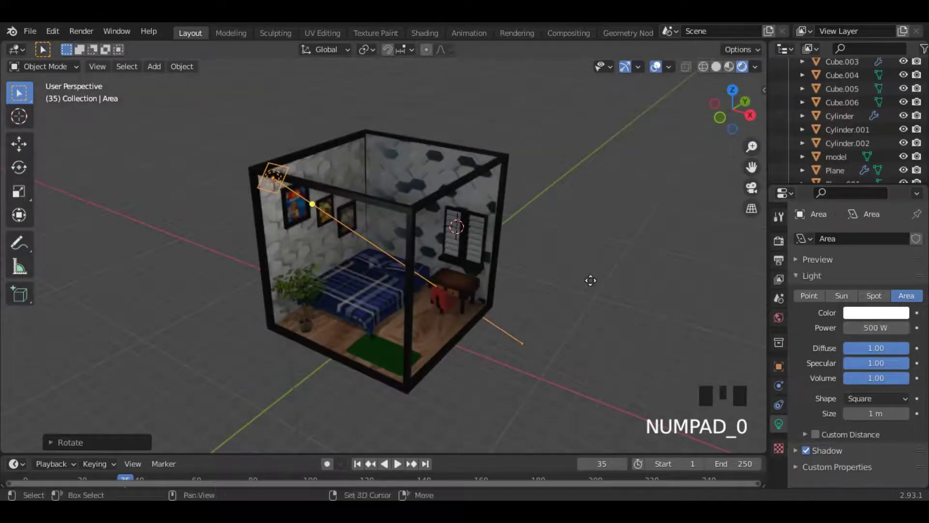
Duplicate the area light and rotate the copy 90 degrees about the Z axis
{"action": "key", "text": "shift+d"}
{"action": "type", "text": "rz90"}
{"action": "key", "text": "Return"}
Move the duplicated area light outside the room's other open side, opposite the picture wall
{"action": "key", "text": "g"}
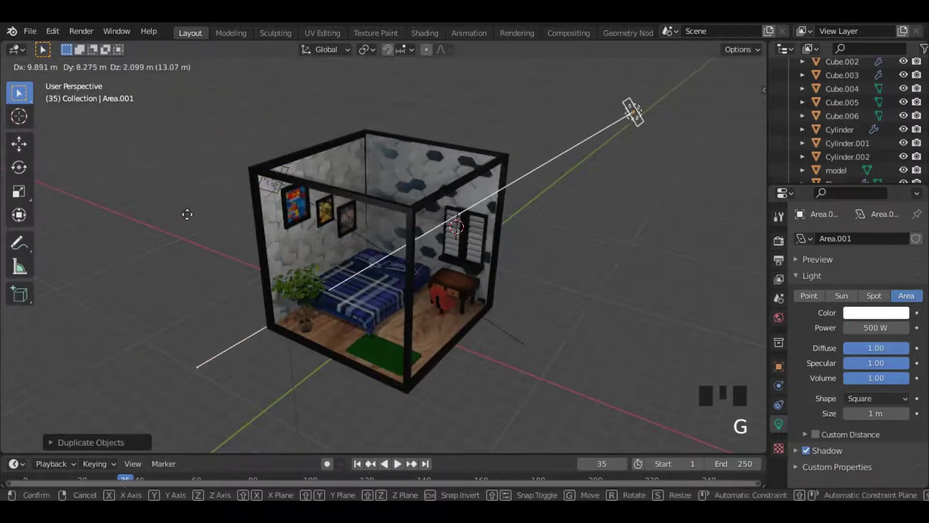
{"action": "left_click", "coordinate": [250, 183]}
{"action": "left_click_drag", "start_coordinate": [731, 108], "coordinate": [597, 186]}
{"action": "key", "text": "g"}
{"action": "left_click", "coordinate": [620, 152]}
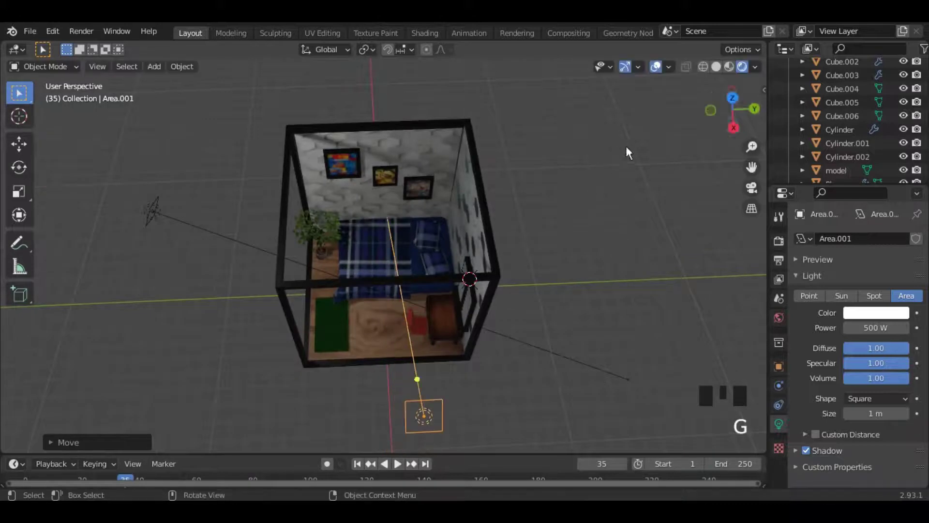
Select the original area light and move it a short distance in the negative X direction
{"action": "left_click_drag", "start_coordinate": [731, 110], "coordinate": [749, 76]}
{"action": "double_click", "coordinate": [237, 154]}
{"action": "key", "text": "g"}
{"action": "key", "text": "x"}
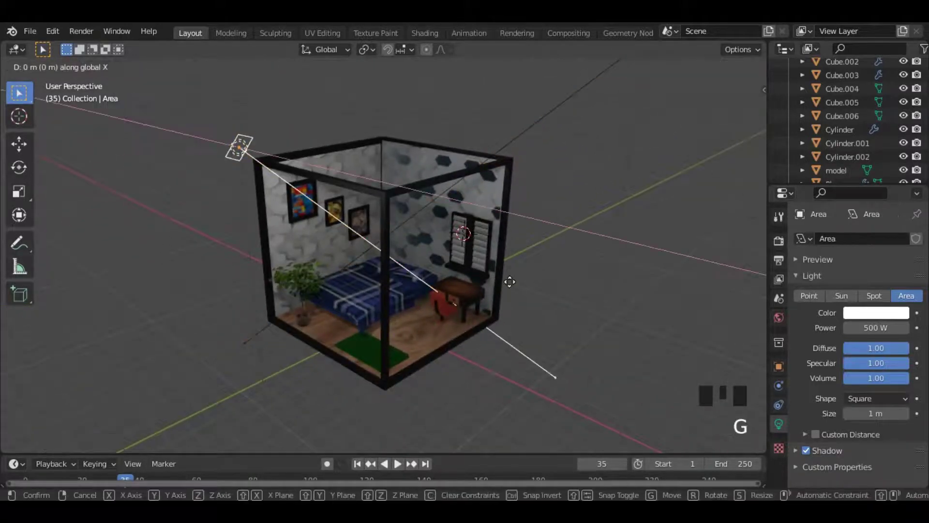
{"action": "left_click", "coordinate": [457, 257]}
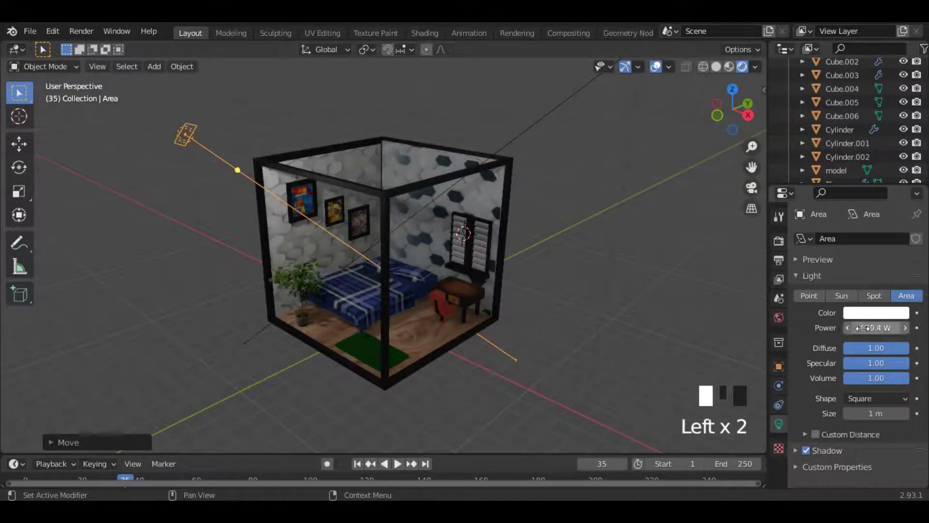
Adjust the original area light's power and set the duplicated side area light's power to 762.8 W
{"action": "mouse_move", "coordinate": [863, 328]}
{"action": "left_mouse_down"}
{"action": "mouse_move", "coordinate": [882, 328]}
{"action": "mouse_move", "coordinate": [869, 328]}
{"action": "left_mouse_up"}
{"action": "left_click", "coordinate": [531, 129]}
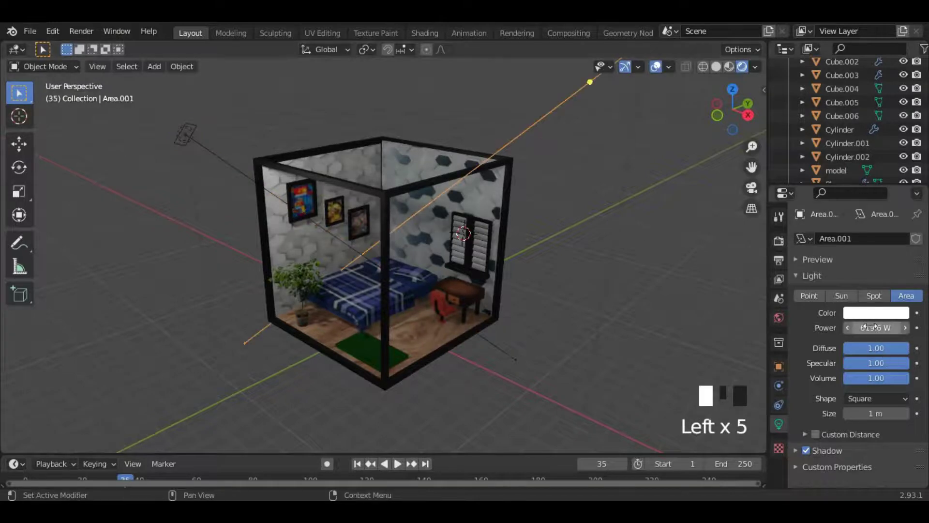
Add a third area light, center it over the room and raise it along Z above the open top
{"action": "key", "text": "shift+a"}
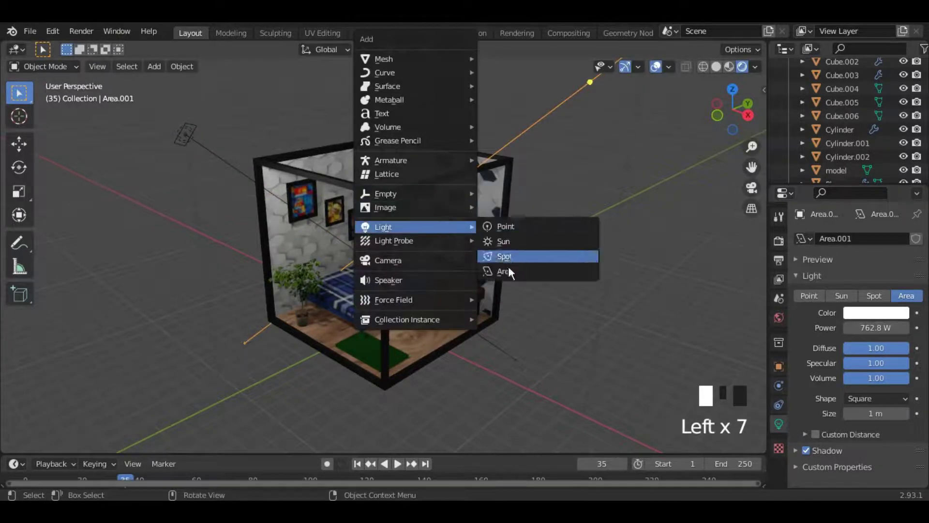
{"action": "left_click", "coordinate": [508, 266]}
{"action": "key", "text": "g"}
{"action": "left_click", "coordinate": [429, 269]}
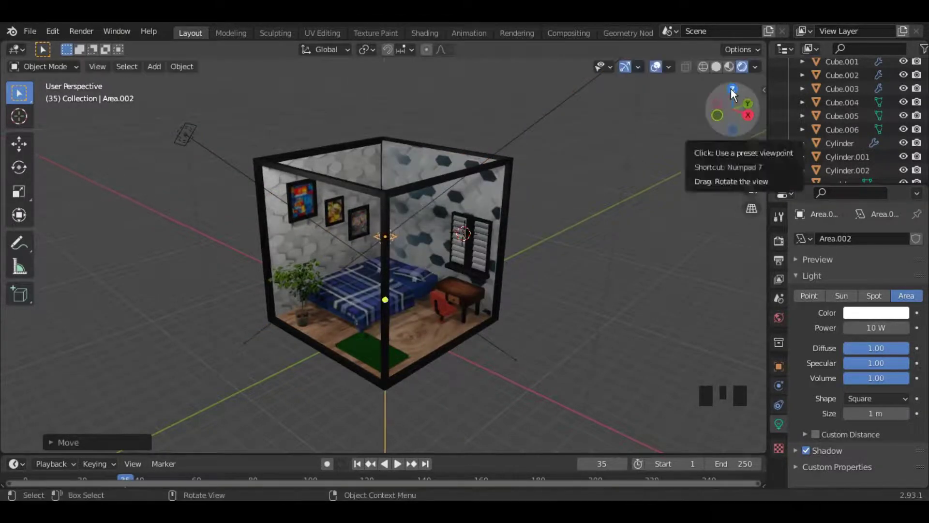
{"action": "left_click", "coordinate": [732, 91]}
{"action": "key", "text": "g"}
{"action": "left_click", "coordinate": [615, 214]}
{"action": "left_click_drag", "start_coordinate": [731, 112], "coordinate": [680, 35]}
{"action": "key", "text": "g"}
{"action": "key", "text": "z"}
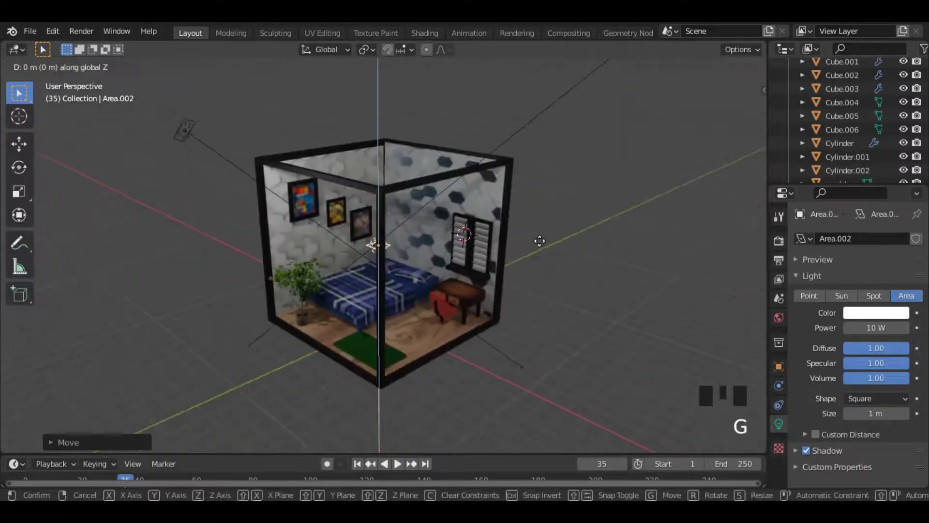
{"action": "left_click", "coordinate": [534, 105]}
Set the overhead area light's power to 500 W
{"action": "double_click", "coordinate": [876, 327]}
{"action": "type", "text": "500"}
{"action": "key", "text": "Return"}
{"action": "scroll", "coordinate": [647, 269], "scroll_direction": "up", "scroll_amount": 2}
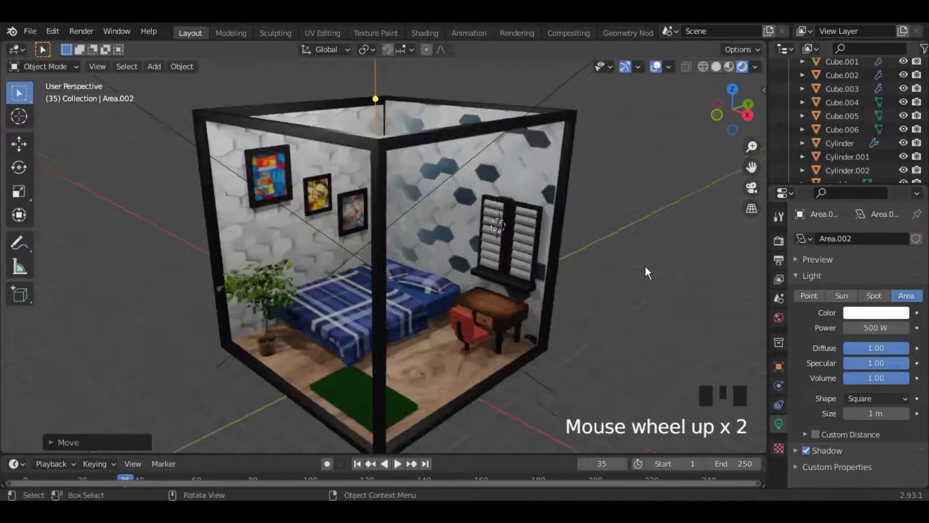
Add a plane mesh and lower it to the room's floor level
{"action": "scroll", "coordinate": [552, 228], "scroll_direction": "down", "scroll_amount": 3}
{"action": "key", "text": "shift+a"}
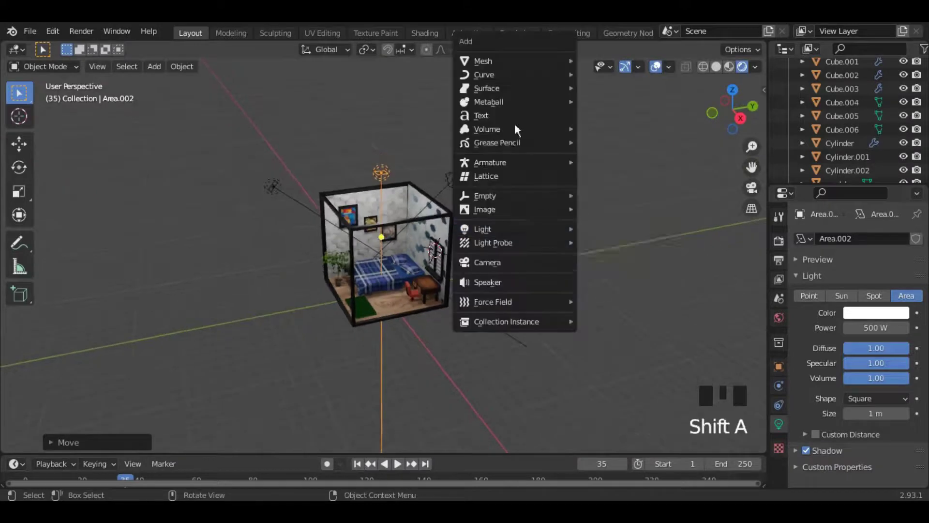
{"action": "mouse_move", "coordinate": [532, 61]}
{"action": "left_click", "coordinate": [605, 60]}
{"action": "left_click", "coordinate": [740, 118]}
{"action": "key", "text": "g"}
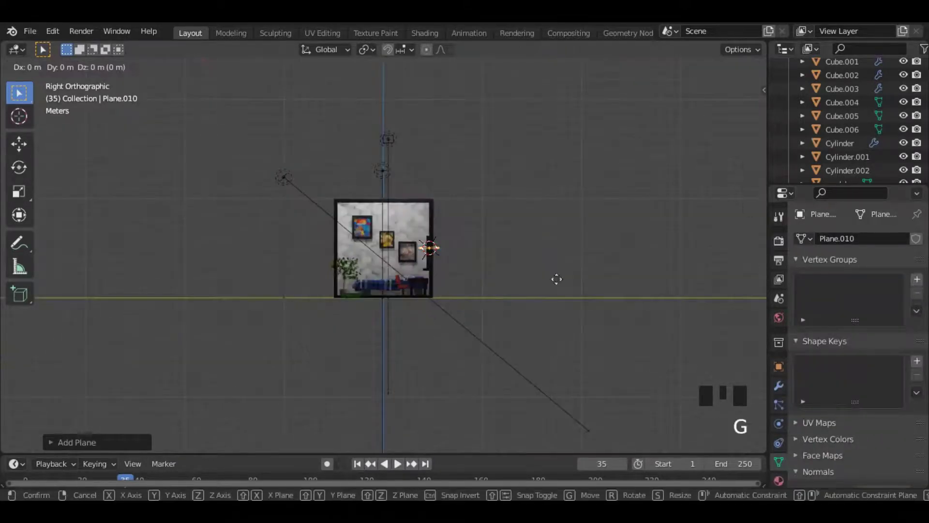
{"action": "left_click", "coordinate": [553, 272]}
Adjust the plane along X and scale it up into a large ground surface surrounding the room
{"action": "left_click_drag", "start_coordinate": [728, 113], "coordinate": [570, 224]}
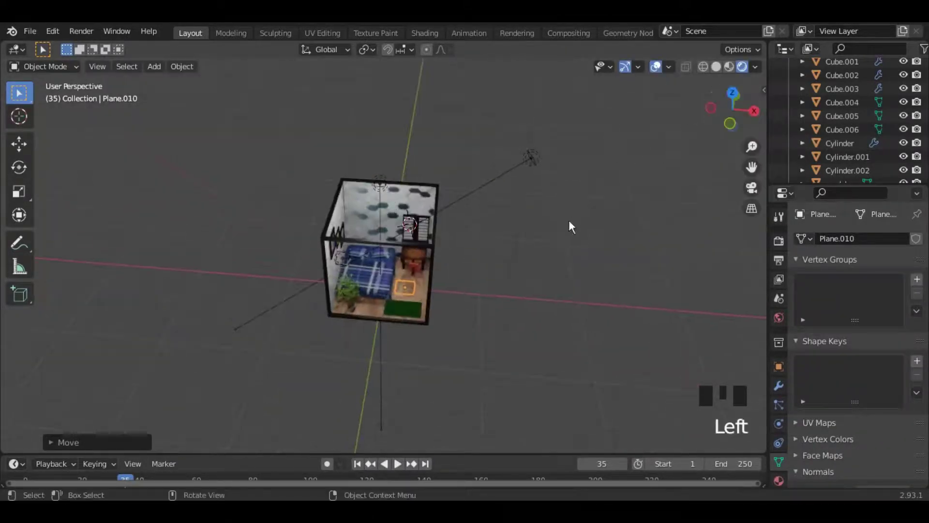
{"action": "key", "text": "g"}
{"action": "key", "text": "x"}
{"action": "key", "text": "s"}
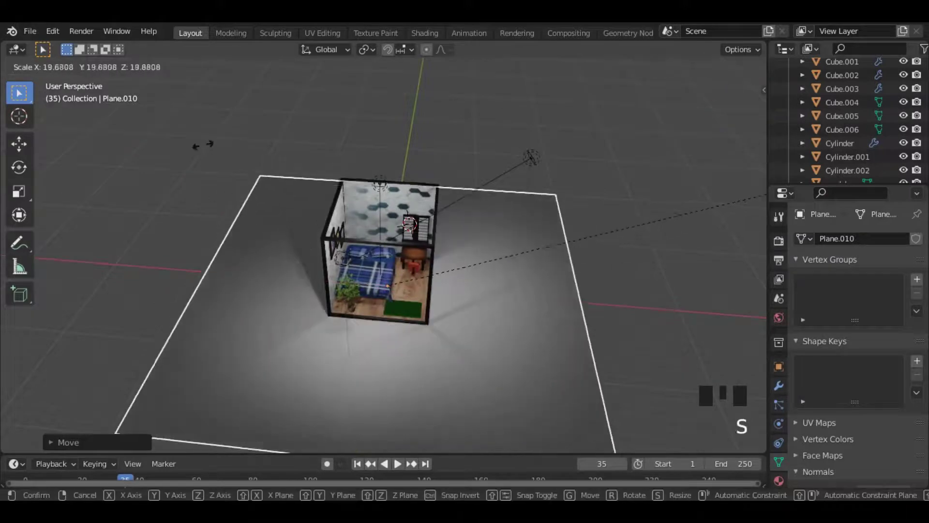
{"action": "left_click", "coordinate": [172, 296]}
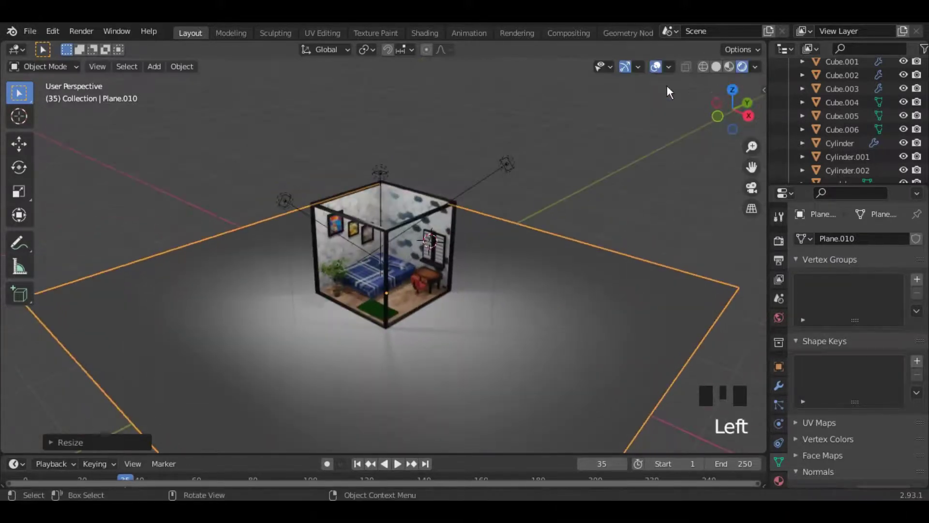
Hide the viewport overlays and darken the world background color to a near-black with value 0.009
{"action": "left_click", "coordinate": [655, 66]}
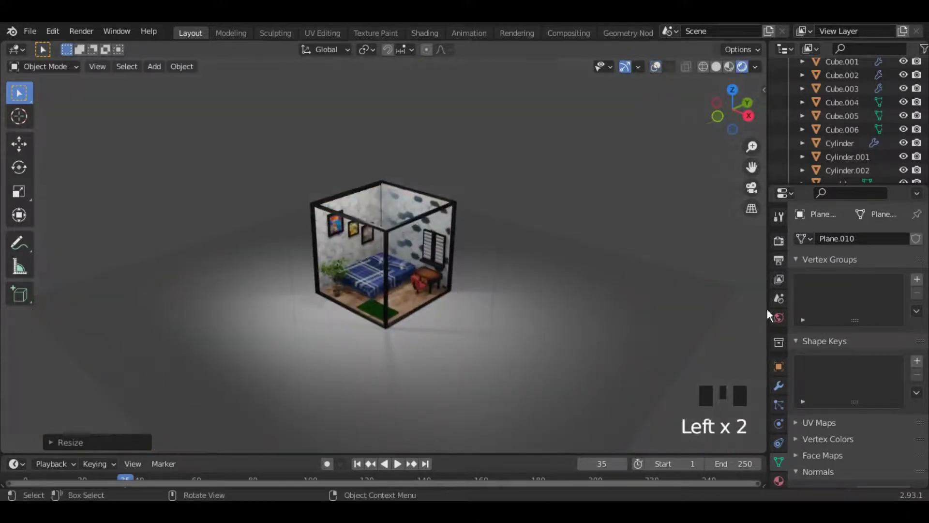
{"action": "left_click", "coordinate": [778, 317]}
{"action": "left_click", "coordinate": [865, 331]}
{"action": "left_click_drag", "start_coordinate": [899, 208], "coordinate": [898, 237]}
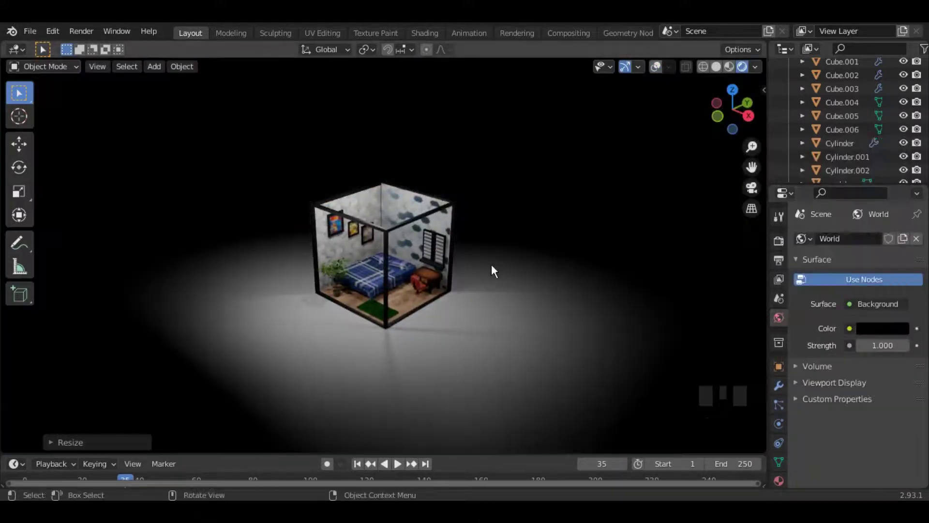
{"action": "scroll", "coordinate": [492, 265], "scroll_direction": "up", "scroll_amount": 5}
{"action": "scroll", "coordinate": [547, 265], "scroll_direction": "down", "scroll_amount": 2}
{"action": "left_click", "coordinate": [873, 330]}
{"action": "left_click", "coordinate": [898, 223]}
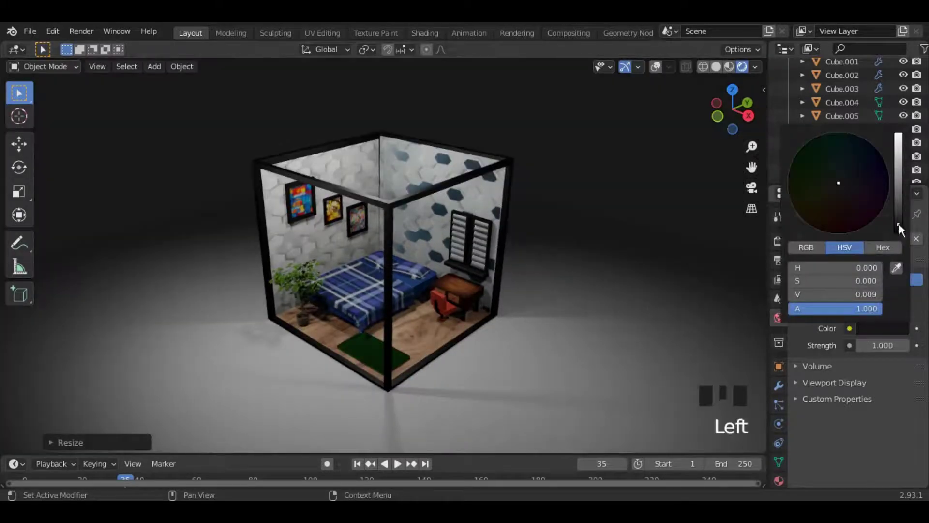
Show the viewport overlays again and tint the 762.8 W side area light a light violet-blue
{"action": "left_click", "coordinate": [779, 481]}
{"action": "scroll", "coordinate": [681, 366], "scroll_direction": "down", "scroll_amount": 3}
{"action": "left_click", "coordinate": [656, 67]}
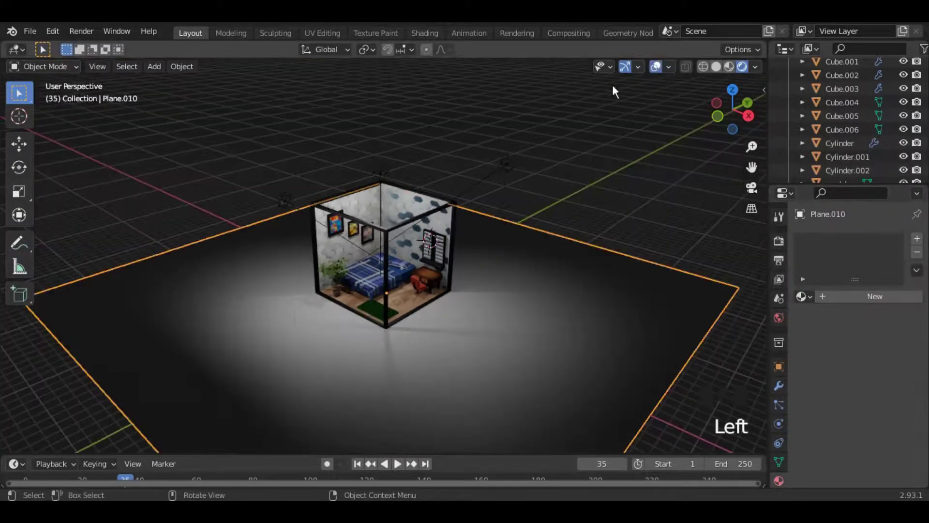
{"action": "left_click", "coordinate": [506, 163]}
{"action": "left_click", "coordinate": [854, 313]}
{"action": "left_click", "coordinate": [855, 166]}
{"action": "scroll", "coordinate": [235, 193], "scroll_direction": "up", "scroll_amount": 1}
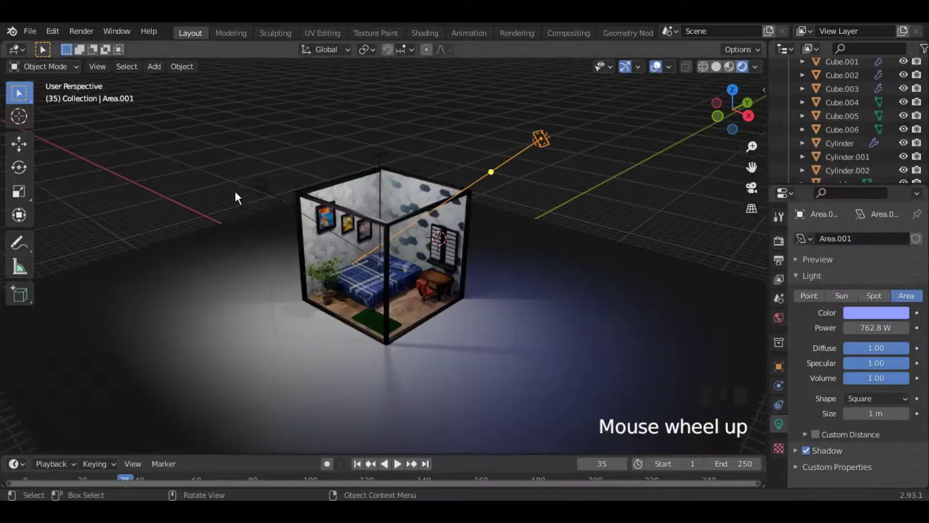
Tint the original side area light a light blue and the overhead area light a pale blue
{"action": "left_click", "coordinate": [255, 187]}
{"action": "left_click", "coordinate": [856, 311]}
{"action": "left_click", "coordinate": [855, 166]}
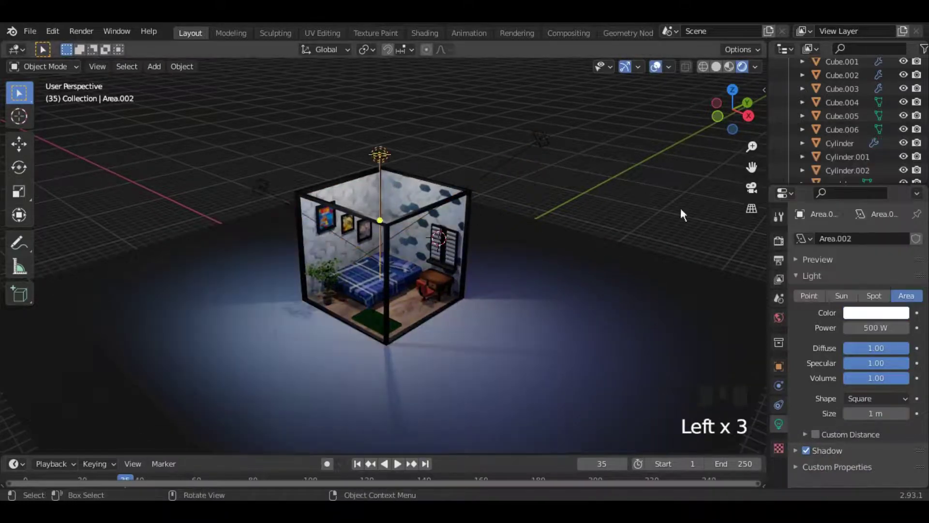
{"action": "left_click", "coordinate": [876, 313]}
{"action": "left_click", "coordinate": [848, 171]}
Hide the overlays and gizmos and examine the blue-lit room from several angles
{"action": "scroll", "coordinate": [616, 81], "scroll_direction": "up", "scroll_amount": 3}
{"action": "left_click", "coordinate": [655, 67]}
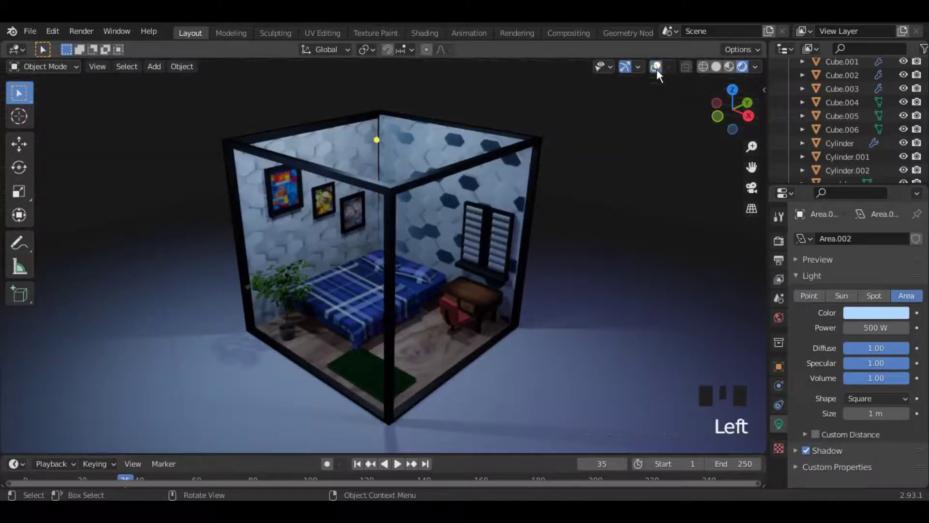
{"action": "left_click", "coordinate": [625, 66]}
{"action": "key", "text": "KP_4"}
{"action": "key", "text": "KP_8"}
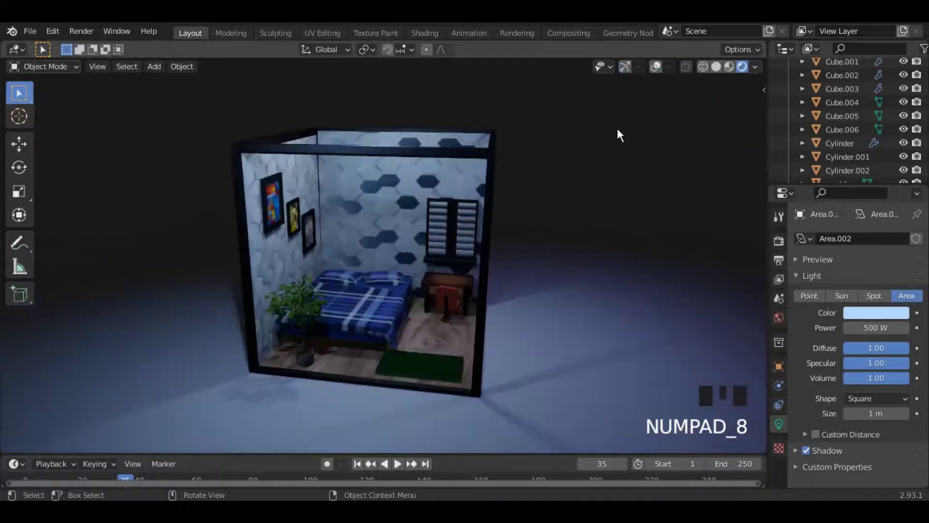
{"action": "key", "text": "KP_6"}
{"action": "key", "text": "KP_6"}
{"action": "key", "text": "KP_6"}
{"action": "key", "text": "KP_6"}
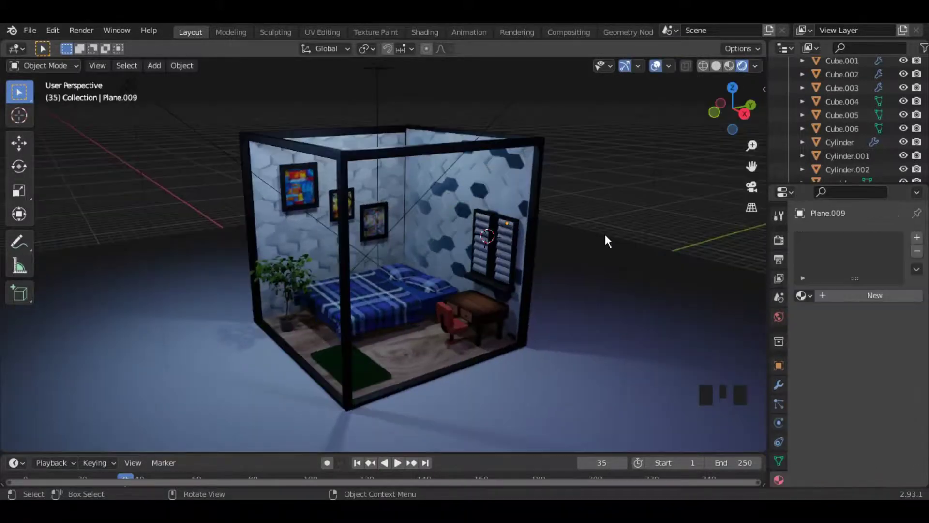
Select both sets of window blinds and create a new material with a light gray base color
{"action": "scroll", "coordinate": [605, 235], "scroll_direction": "up", "scroll_amount": 4}
{"action": "left_click", "coordinate": [652, 231]}
{"action": "left_click", "coordinate": [598, 223], "text": "shift"}
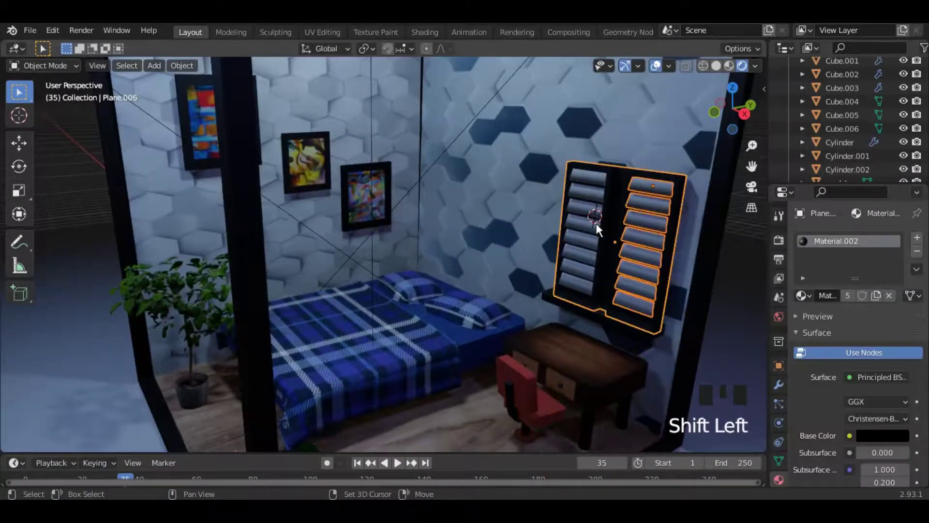
{"action": "left_click", "coordinate": [596, 226], "text": "shift"}
{"action": "left_click", "coordinate": [860, 295]}
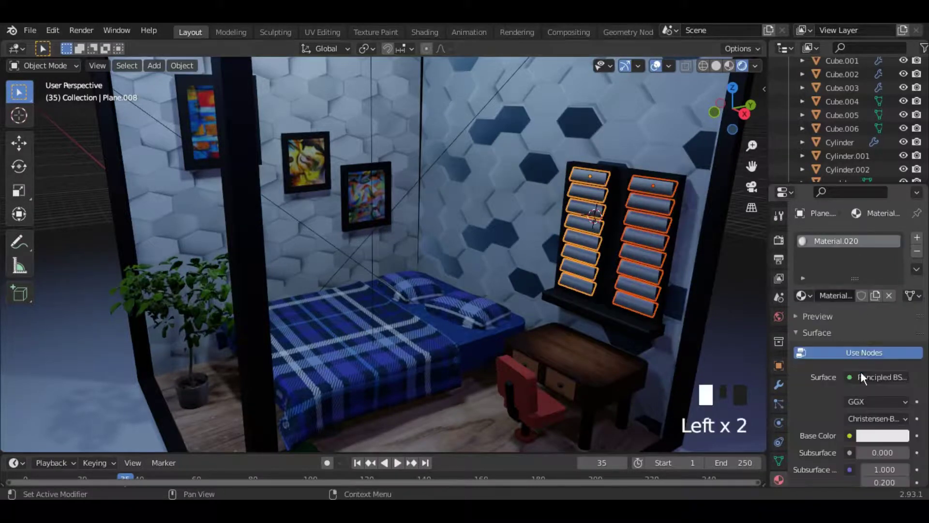
{"action": "left_click", "coordinate": [882, 436]}
{"action": "left_click", "coordinate": [852, 283]}
Move the blinds out of the window along Y and assign a new material to the two window panes
{"action": "key", "text": "g"}
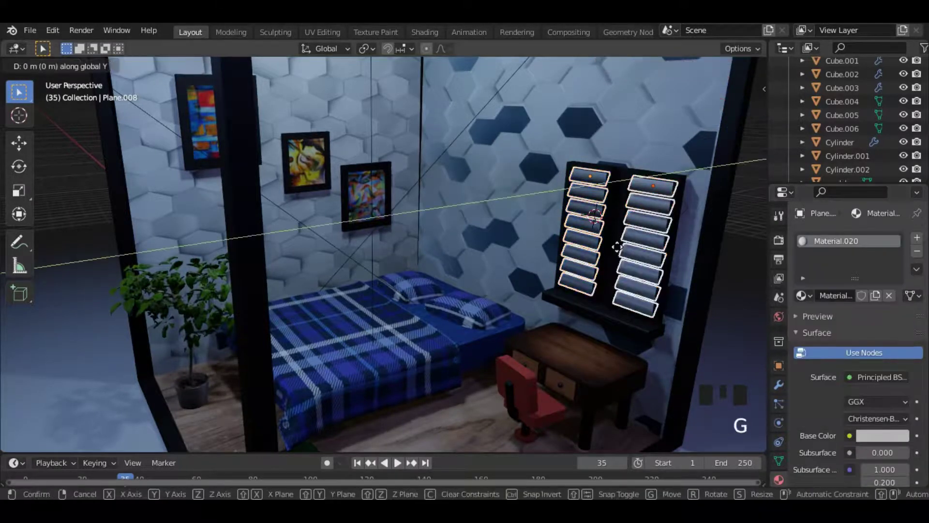
{"action": "left_click", "coordinate": [591, 213]}
{"action": "left_click", "coordinate": [637, 270]}
{"action": "key", "text": "Tab"}
{"action": "left_click", "coordinate": [917, 237]}
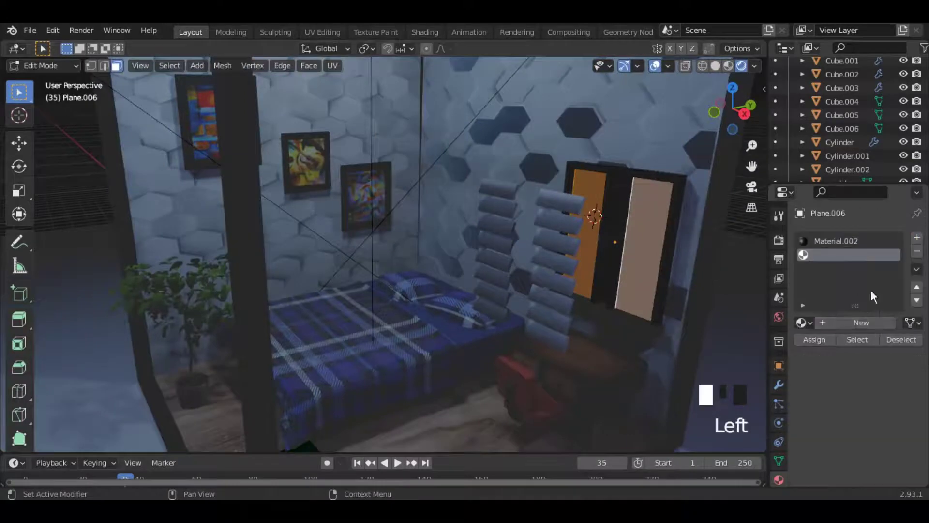
{"action": "left_click", "coordinate": [856, 322]}
{"action": "left_click", "coordinate": [818, 338]}
Change the window panes' material to an Emission shader and enable Bloom in the Eevee render settings
{"action": "left_click", "coordinate": [871, 421]}
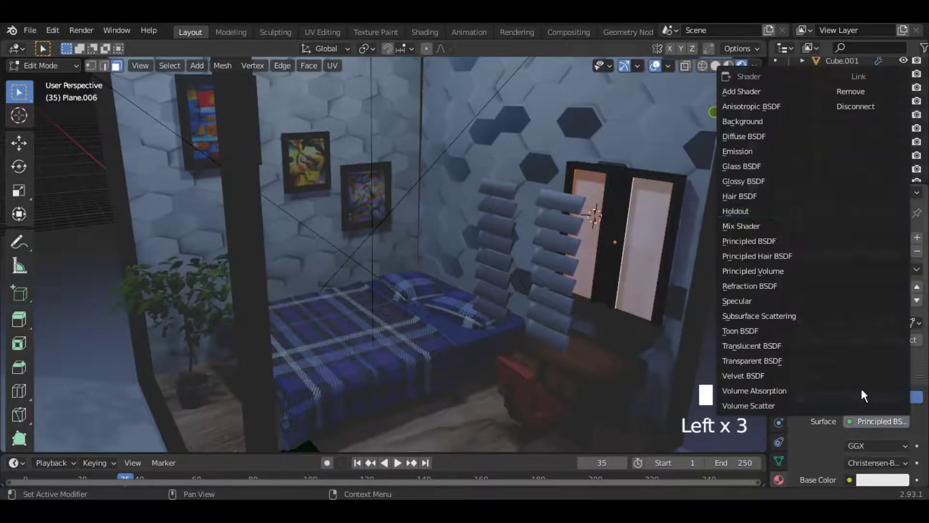
{"action": "left_click", "coordinate": [750, 152]}
{"action": "left_click", "coordinate": [779, 240]}
{"action": "left_click", "coordinate": [806, 346]}
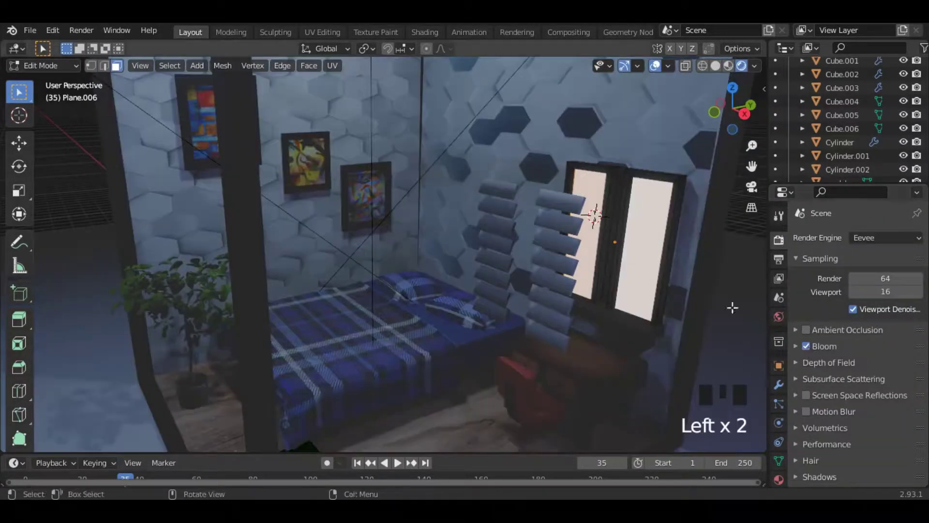
Return to Object Mode and set the window panes' emission strength to 4.5
{"action": "key", "text": "Tab"}
{"action": "left_click", "coordinate": [779, 479]}
{"action": "left_click_drag", "start_coordinate": [882, 445], "coordinate": [900, 445]}
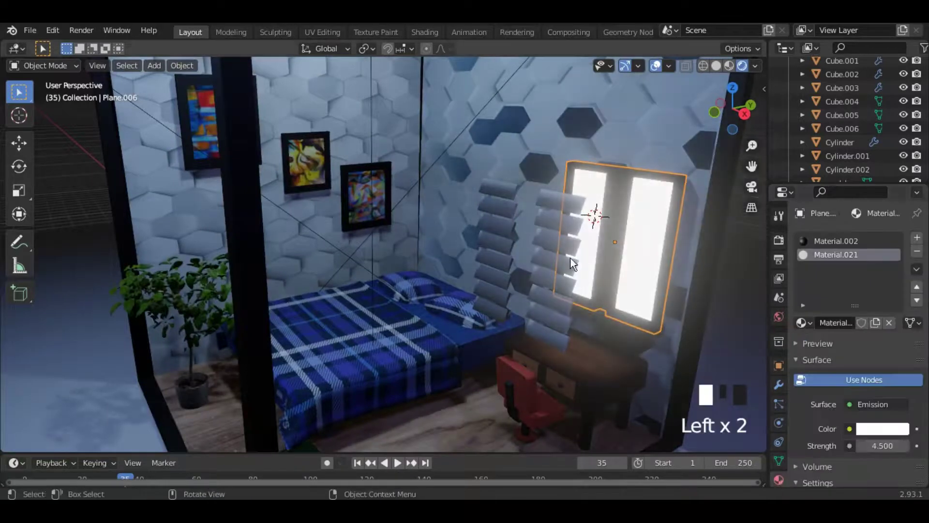
Select both sets of blinds and move them along Y back into the window
{"action": "left_click", "coordinate": [544, 230]}
{"action": "left_click", "coordinate": [500, 214], "text": "shift"}
{"action": "key", "text": "g"}
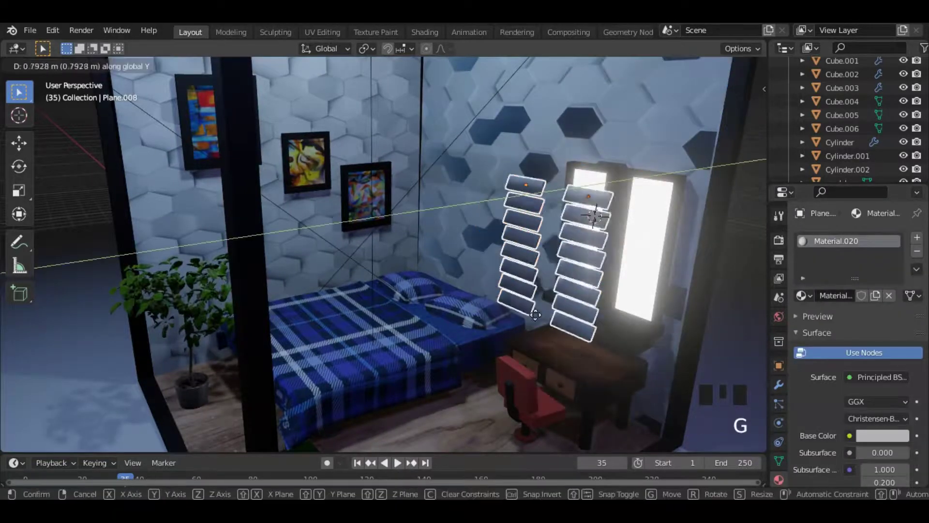
{"action": "left_click", "coordinate": [572, 303]}
{"action": "scroll", "coordinate": [618, 311], "scroll_direction": "down", "scroll_amount": 4}
{"action": "scroll", "coordinate": [618, 312], "scroll_direction": "up", "scroll_amount": 3}
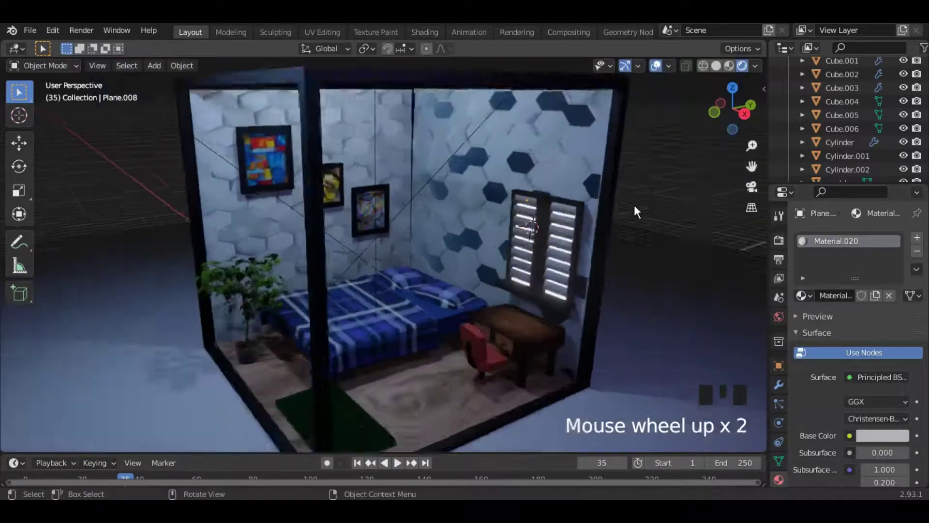
Shift the blinds slightly along Z within the glowing window frame
{"action": "key", "text": "g"}
{"action": "key", "text": "z"}
{"action": "left_click", "coordinate": [686, 202]}
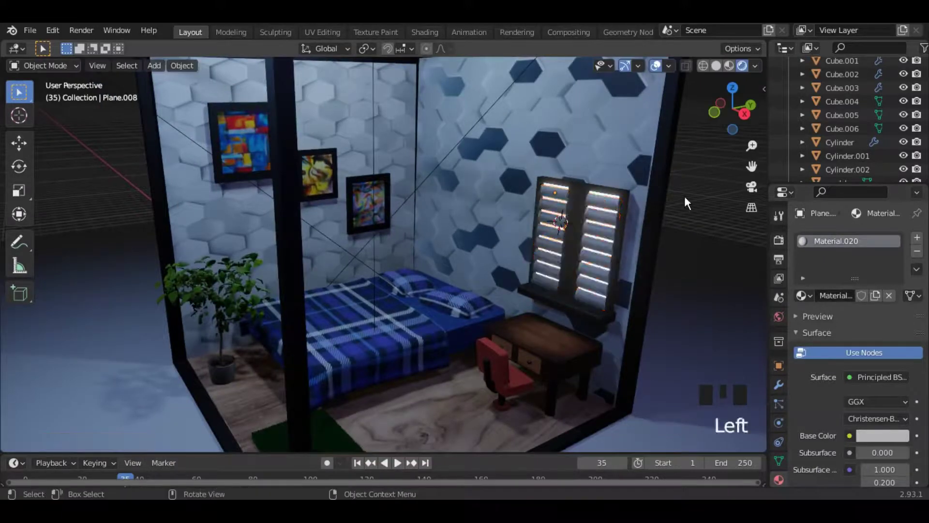
Hide the viewport overlays and examine the finished lighting of the room from a different angle
{"action": "scroll", "coordinate": [686, 201], "scroll_direction": "down", "scroll_amount": 2}
{"action": "left_click_drag", "start_coordinate": [732, 108], "coordinate": [663, 70]}
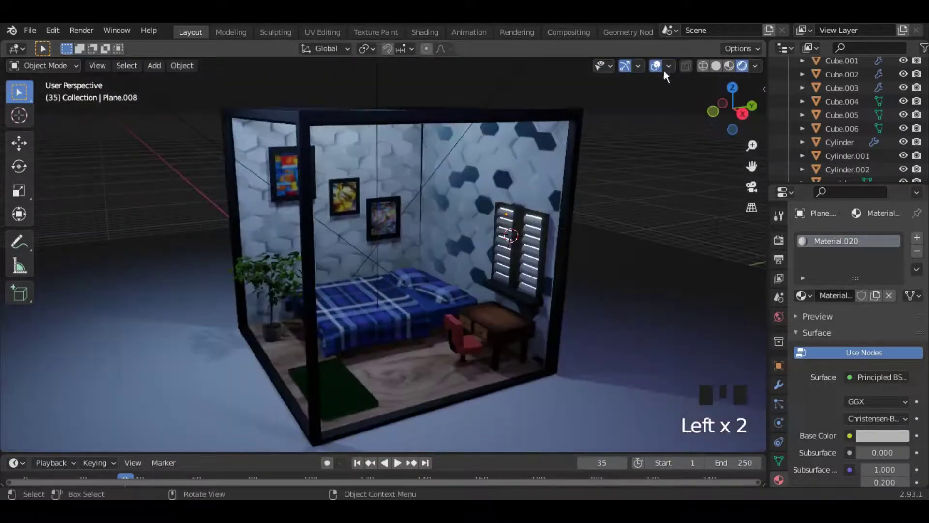
{"action": "left_click", "coordinate": [656, 67]}
{"action": "left_click_drag", "start_coordinate": [722, 106], "coordinate": [662, 180]}
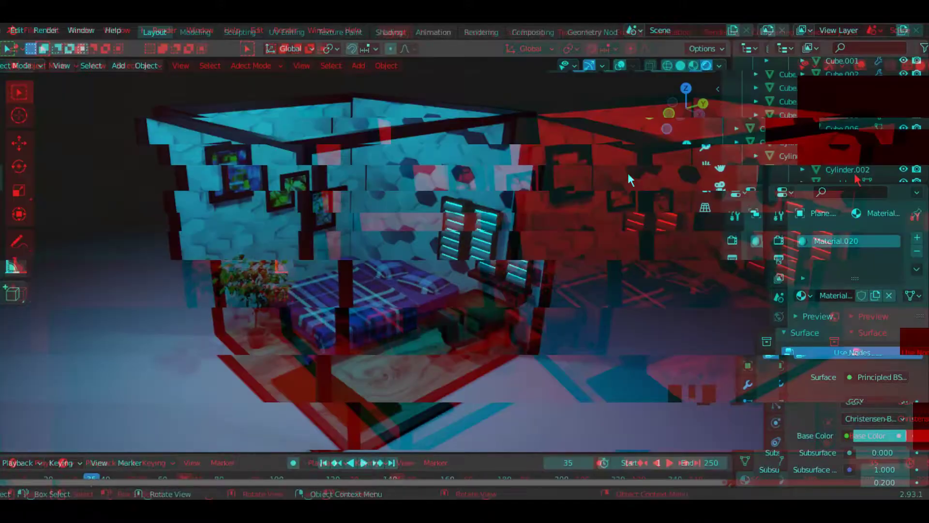